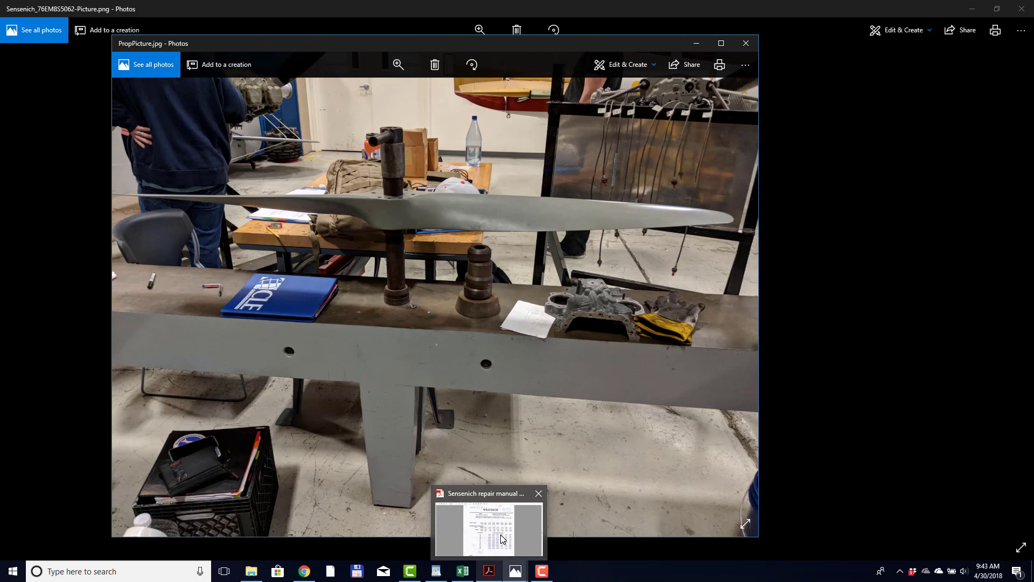
Review the 76E propeller specifications in the Sensenich repair manual and the FiberglassMold.png and MoldOutline.png photos
click(500, 537)
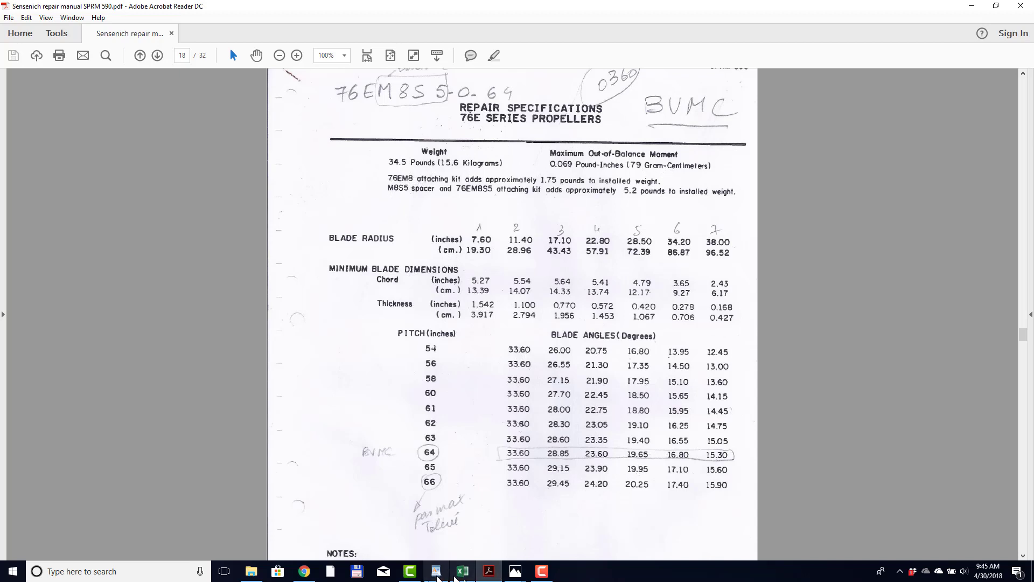
mouse_move(514, 575)
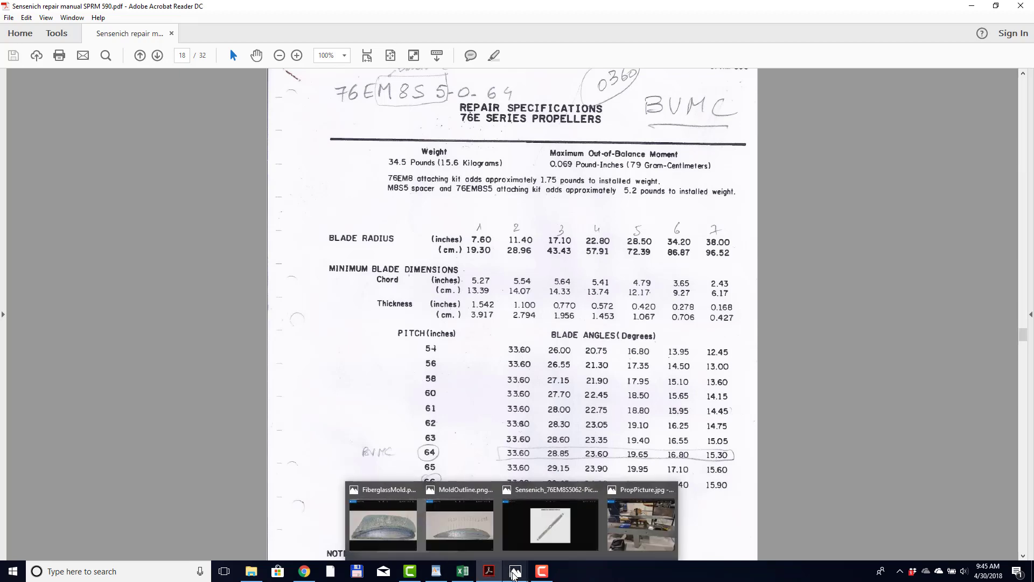
click(379, 527)
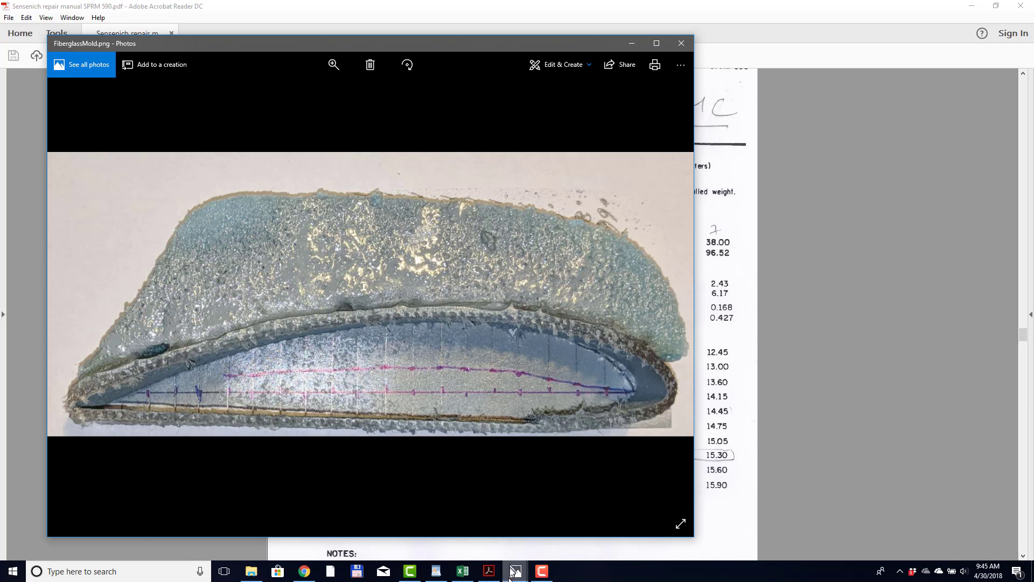
mouse_move(513, 575)
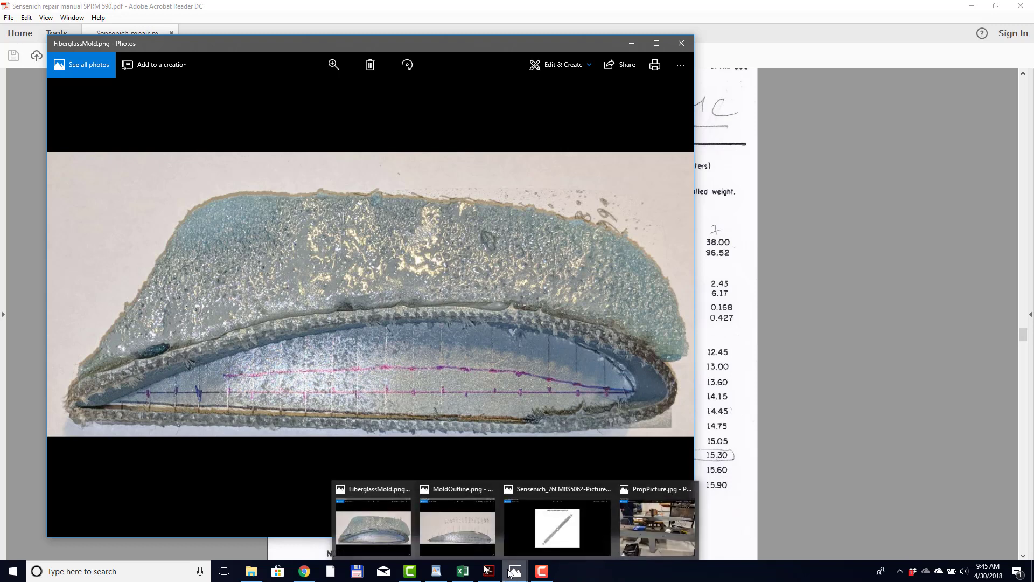
click(452, 526)
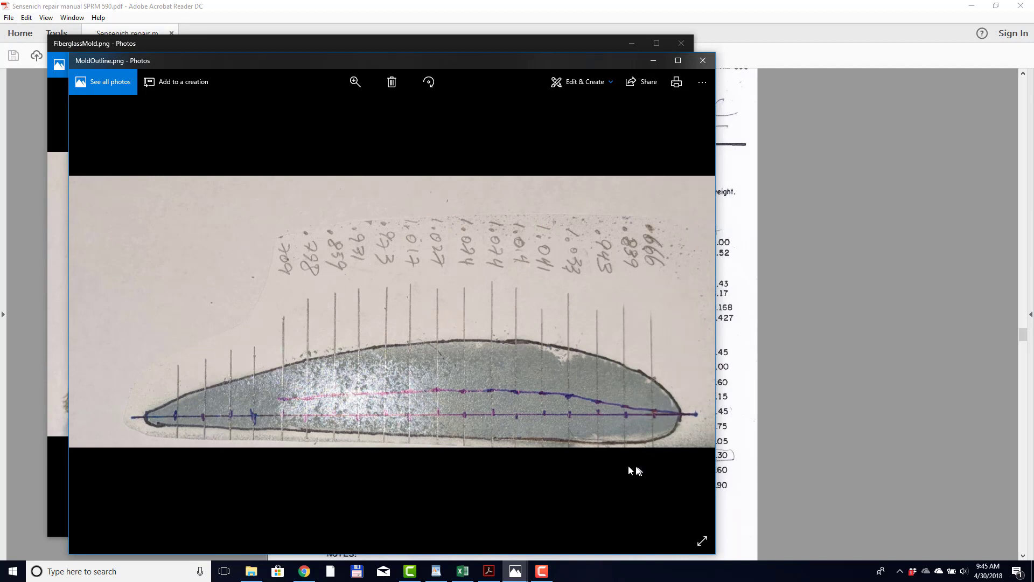
mouse_move(520, 576)
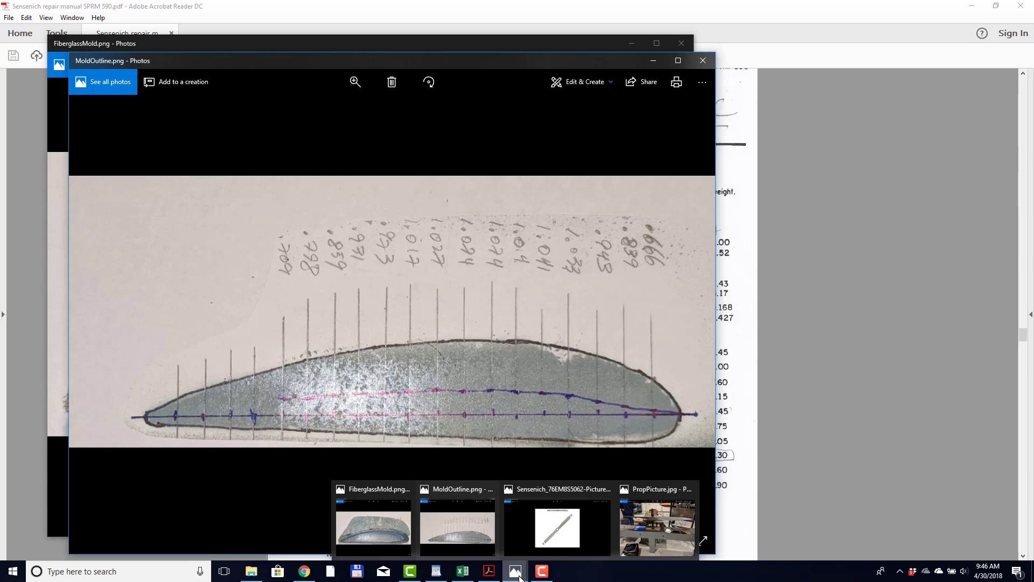
click(463, 574)
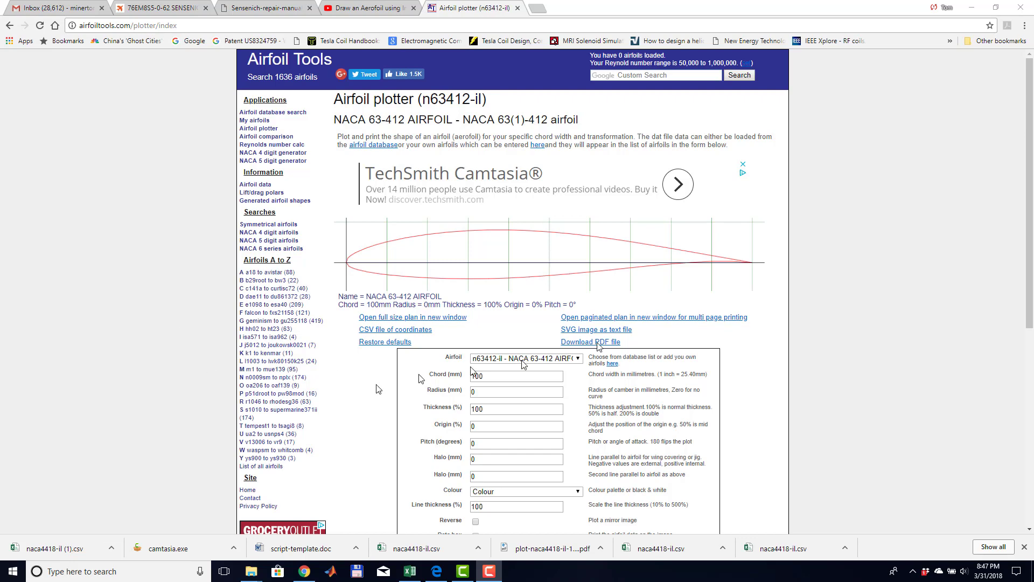
Choose the naca4418-il - NACA 4418 airfoil in the Airfoil Tools plotter and plot it
click(579, 360)
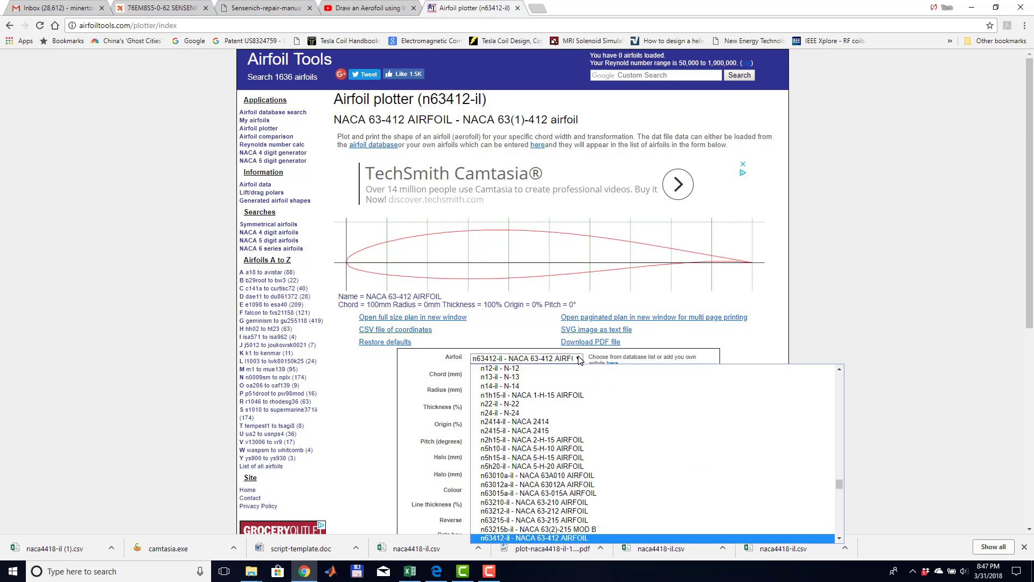
scroll(680, 431, down, 5)
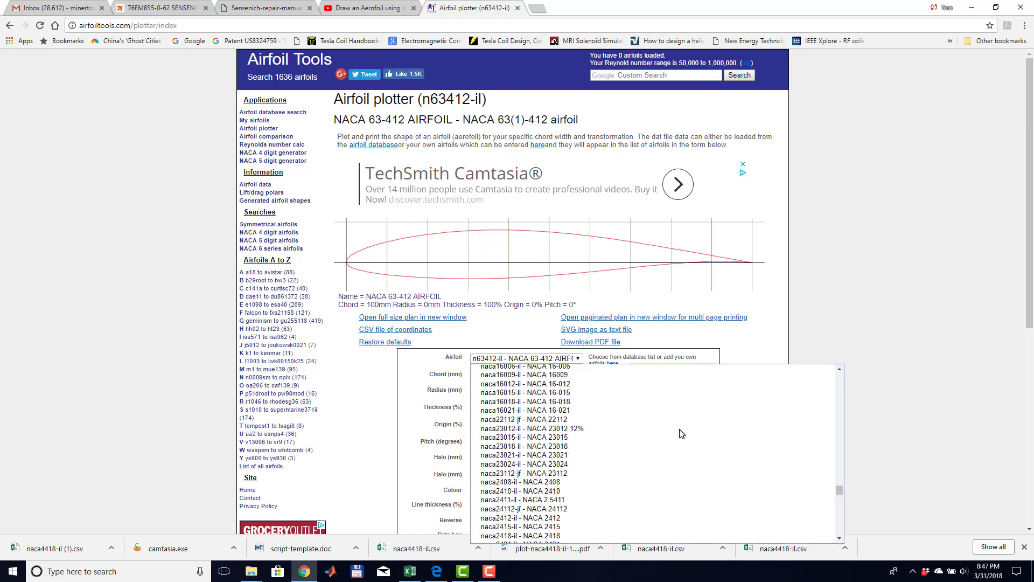
scroll(681, 434, down, 6)
scroll(681, 433, up, 4)
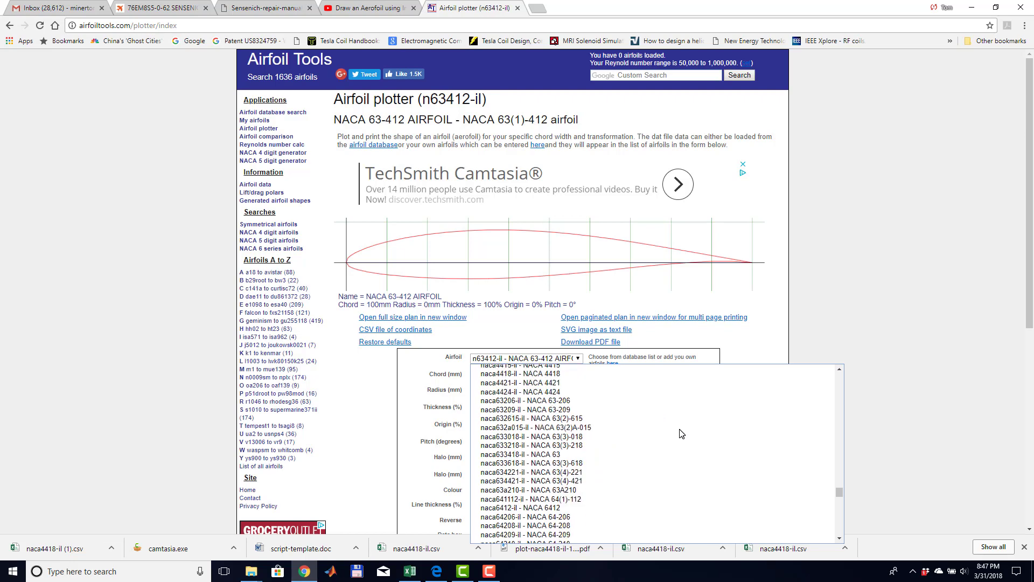
click(549, 378)
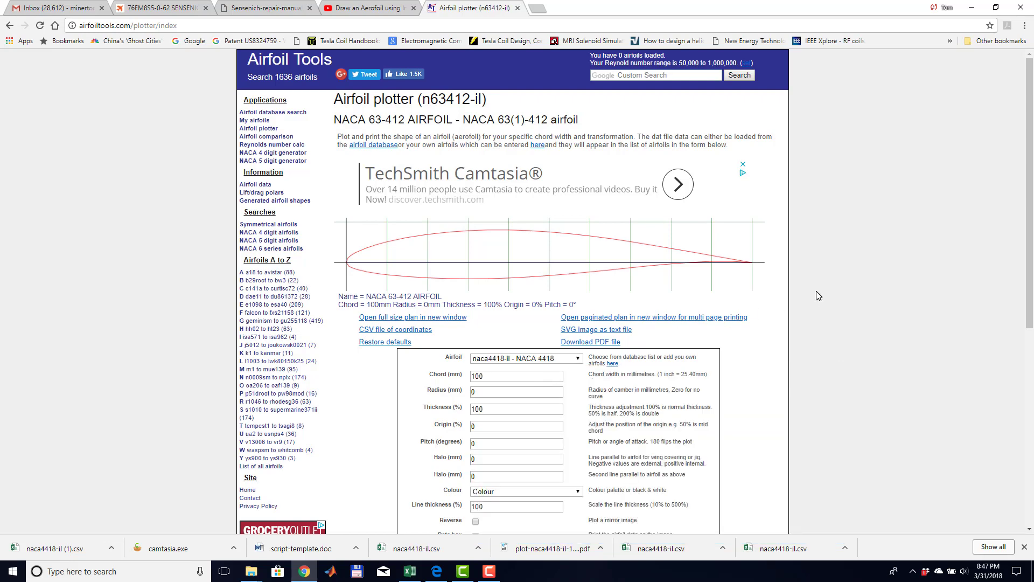
scroll(817, 294, down, 3)
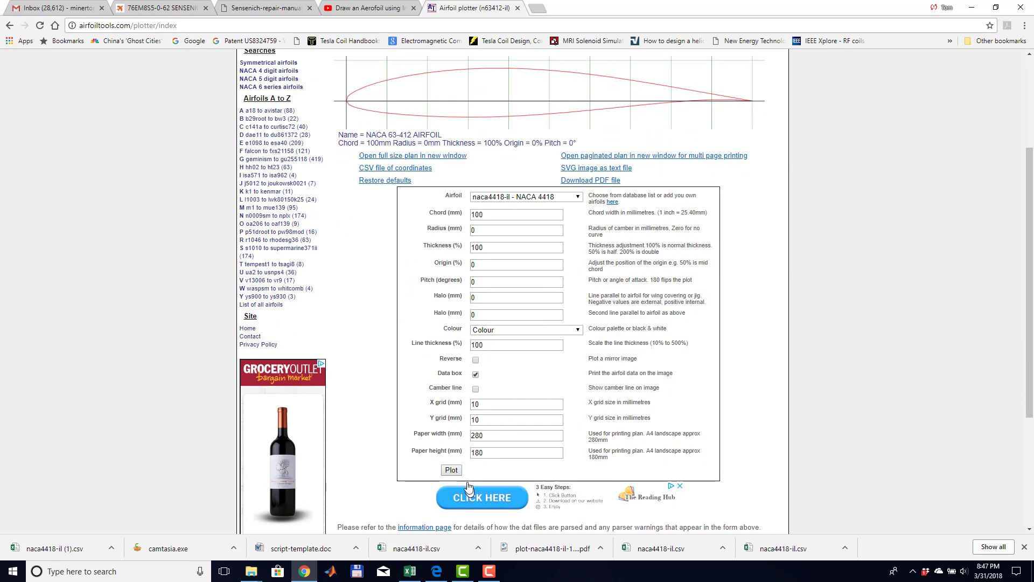
click(452, 470)
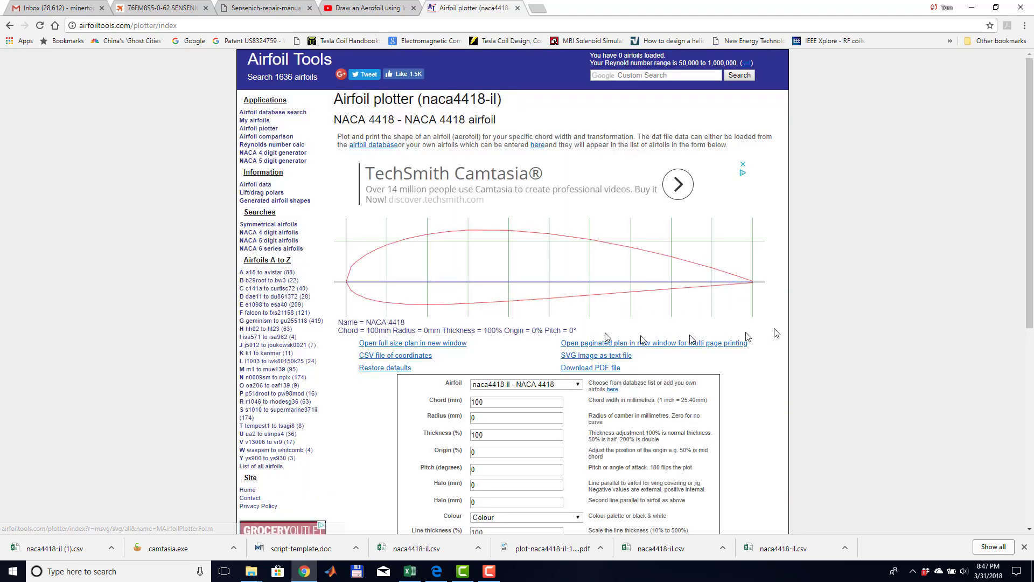
Set the airfoil's chord to 140.7 mm and replot it
scroll(904, 252, down, 3)
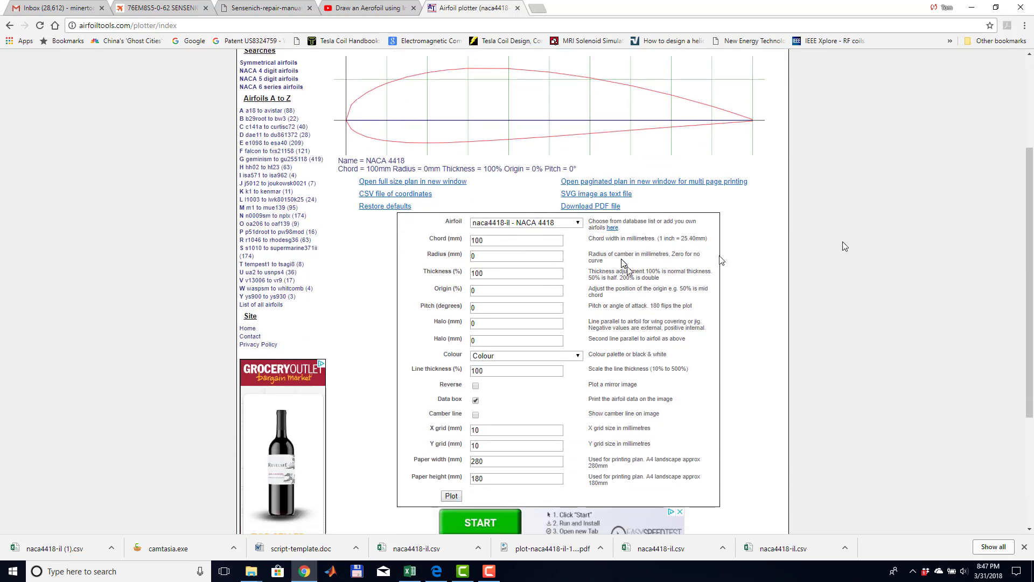
click(492, 241)
key(BackSpace)
key(BackSpace)
key(BackSpace)
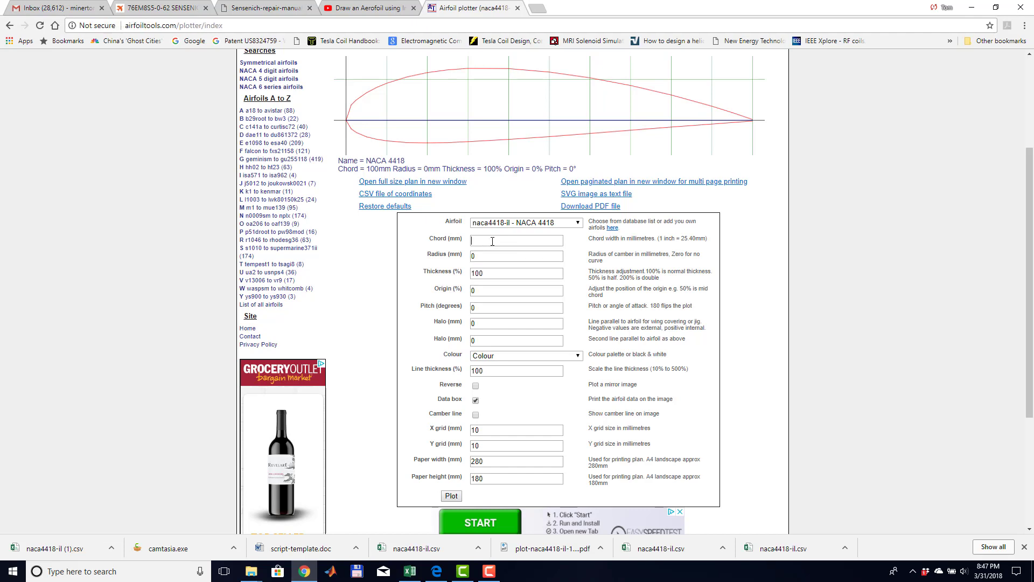
text(140)
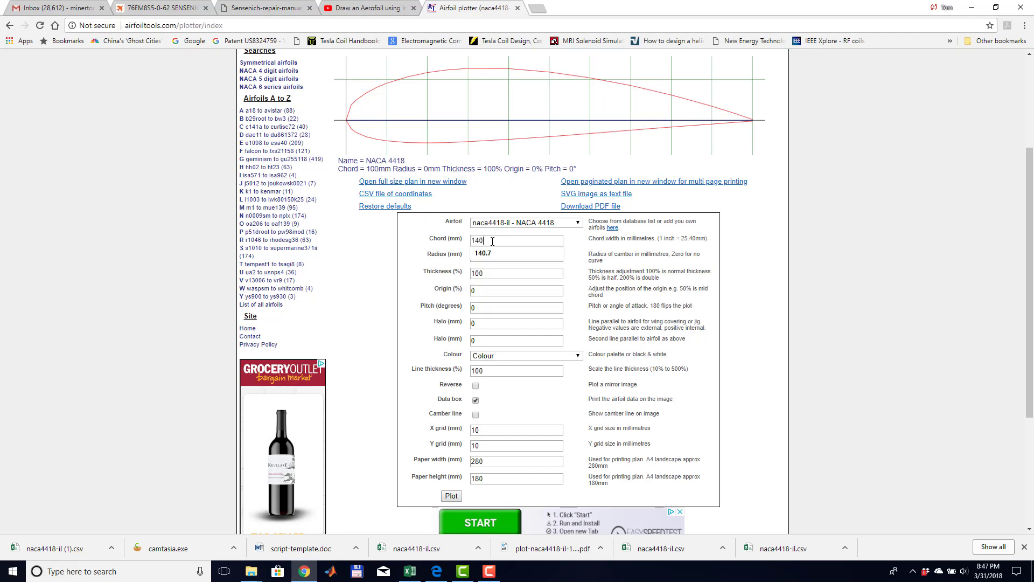
text(.7)
key(Return)
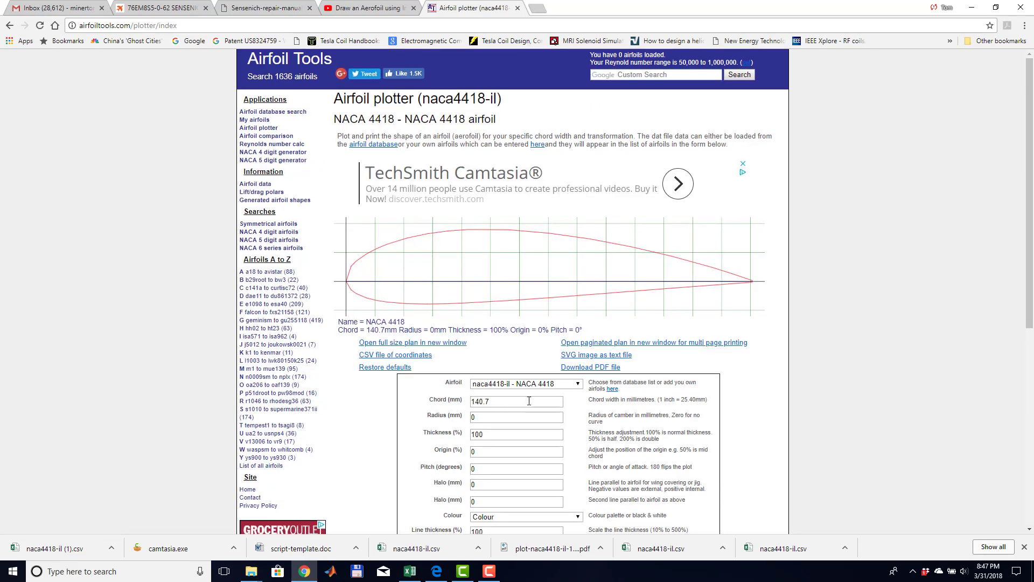
Set the airfoil's origin to 50% and replot it
scroll(502, 334, down, 3)
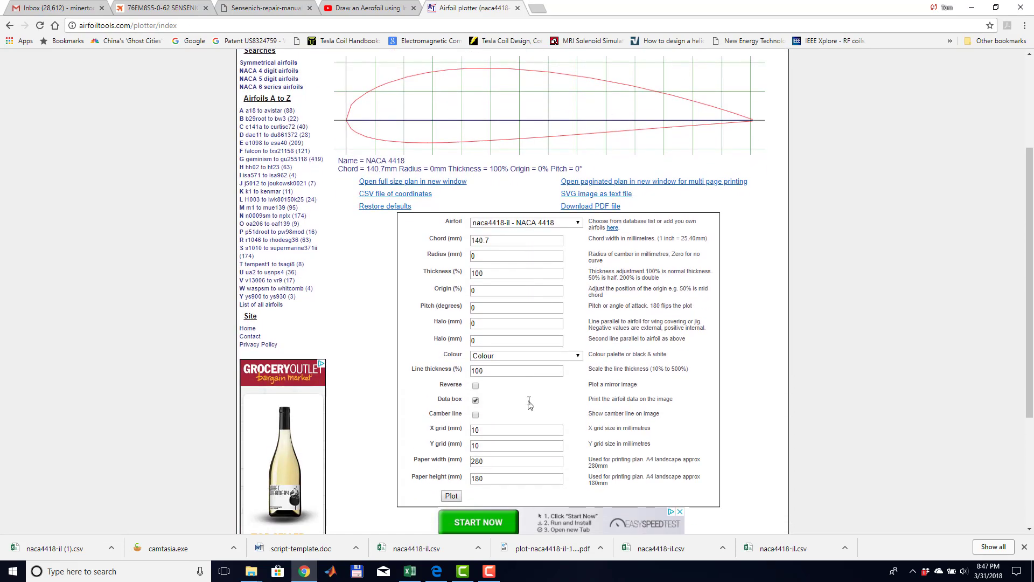
click(488, 291)
key(BackSpace)
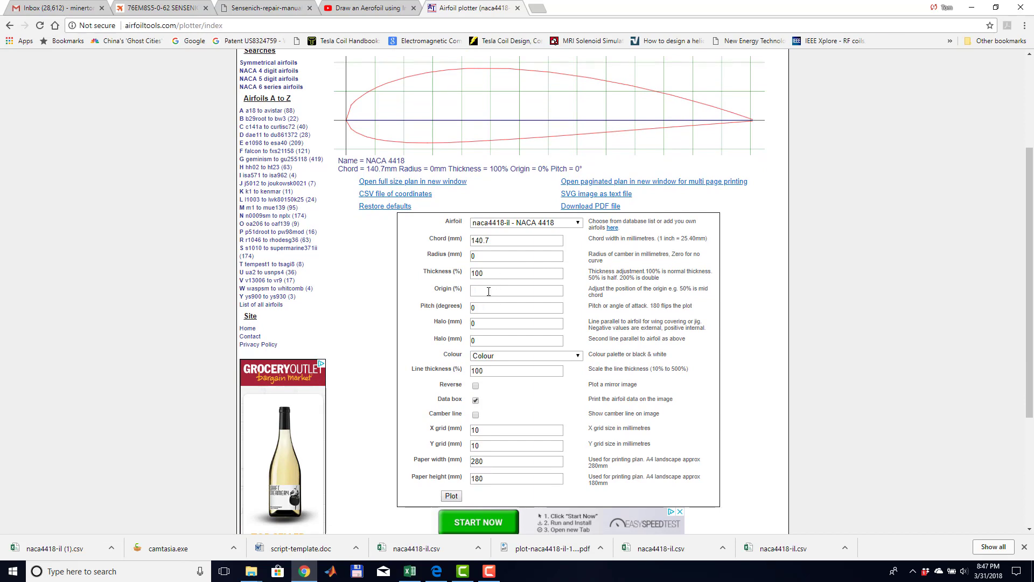
text(50)
key(Return)
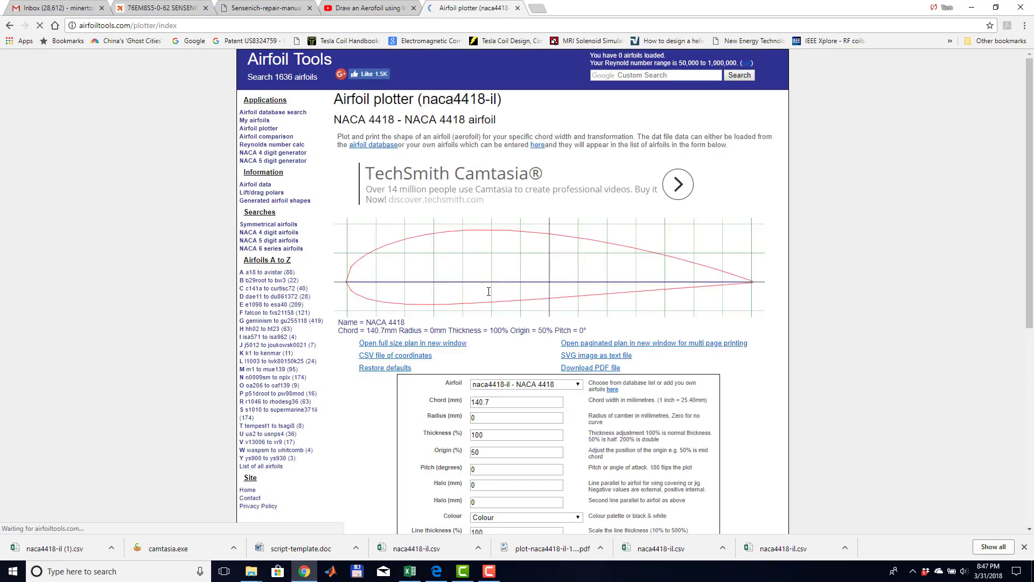
Set the airfoil's pitch to 33.6 degrees and replot it
scroll(489, 292, down, 6)
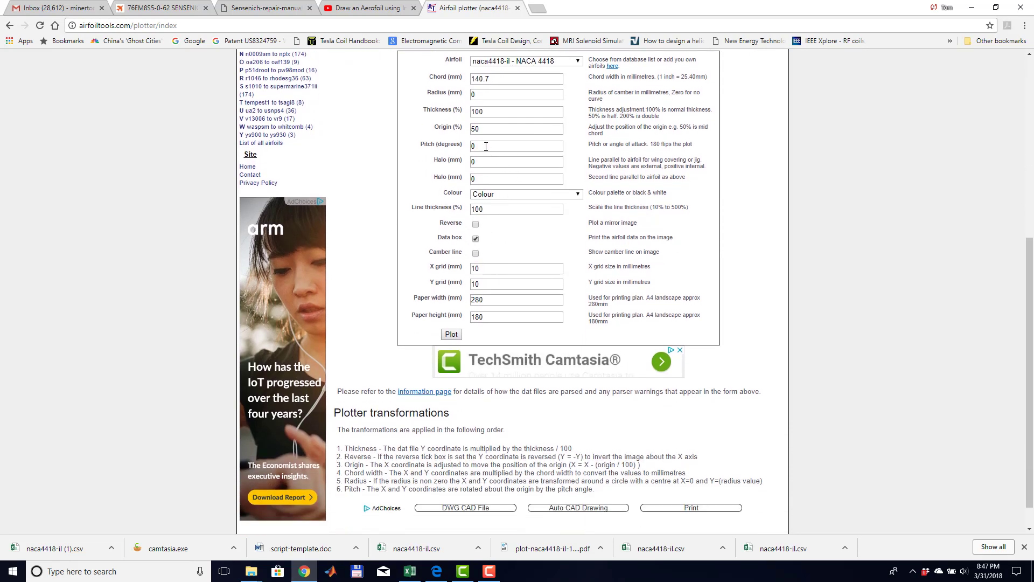
key(BackSpace)
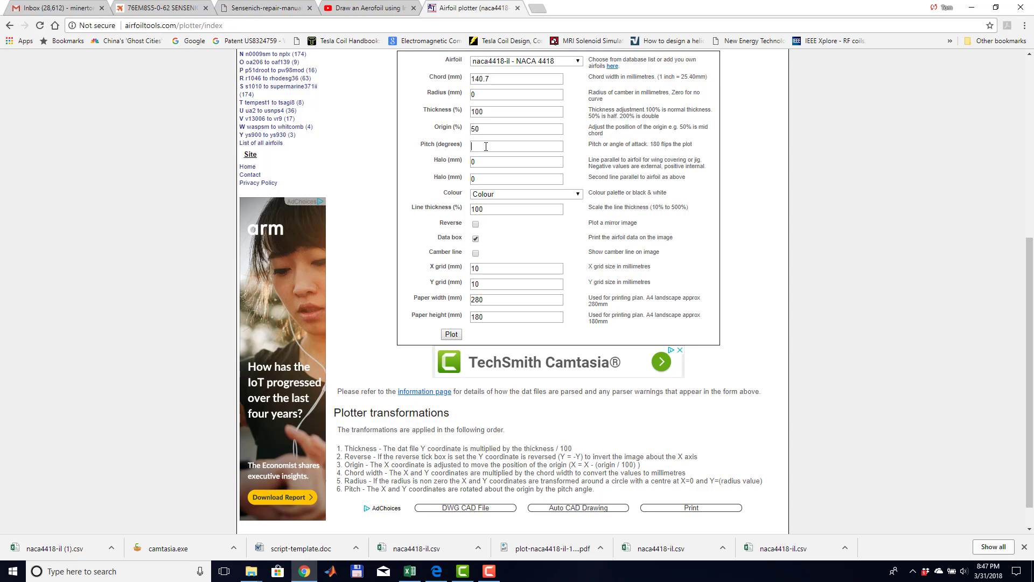
text(33.6)
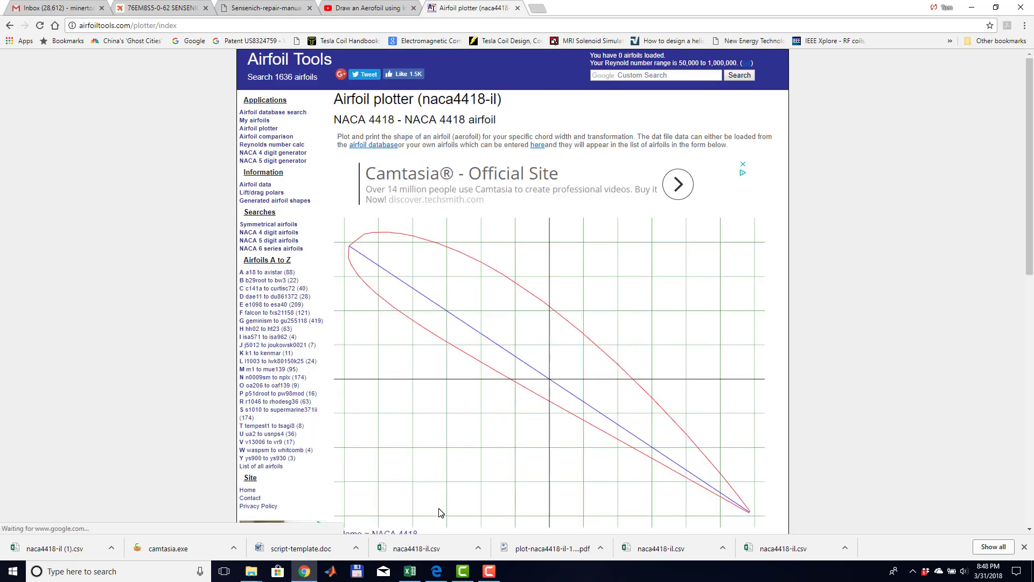
Download the CSV file of coordinates for the pitched NACA 4418 airfoil
scroll(439, 512, down, 3)
scroll(439, 512, up, 2)
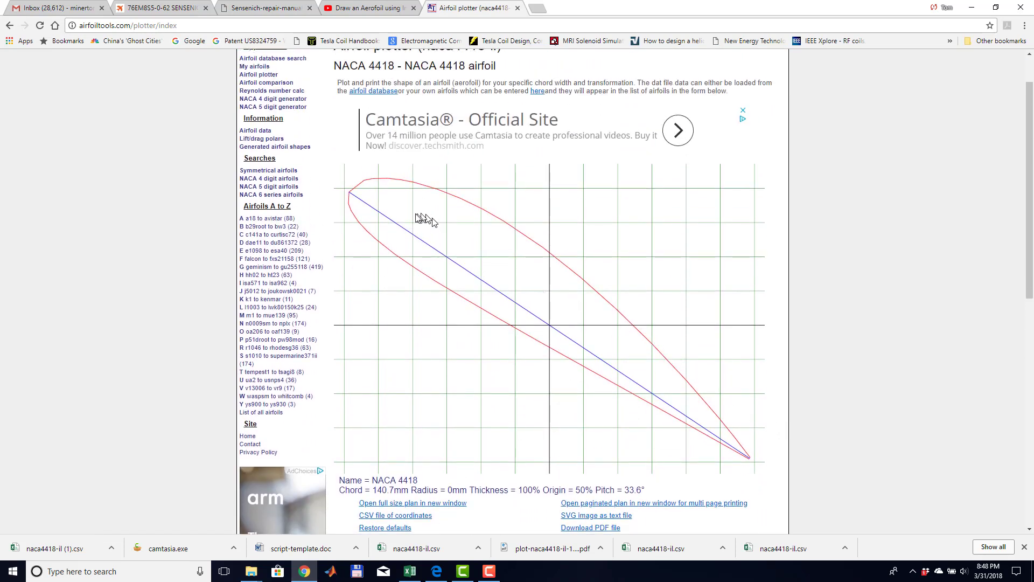
scroll(647, 344, down, 10)
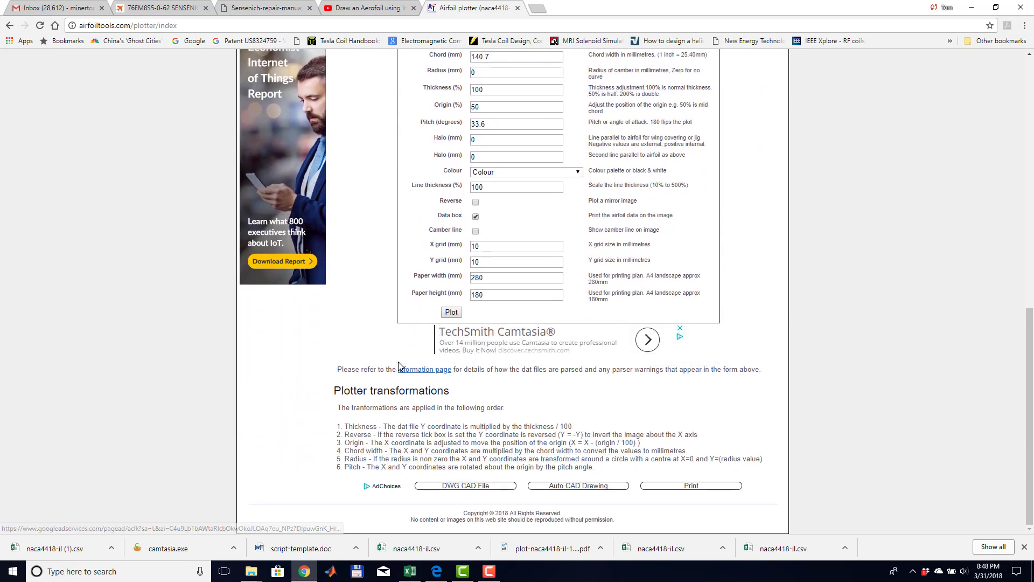
scroll(399, 365, up, 3)
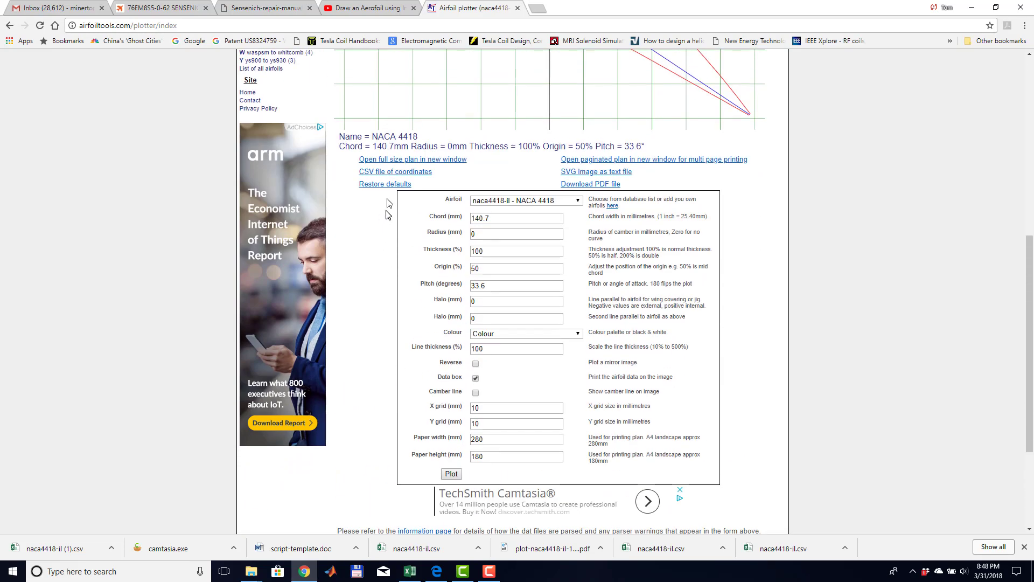
click(405, 172)
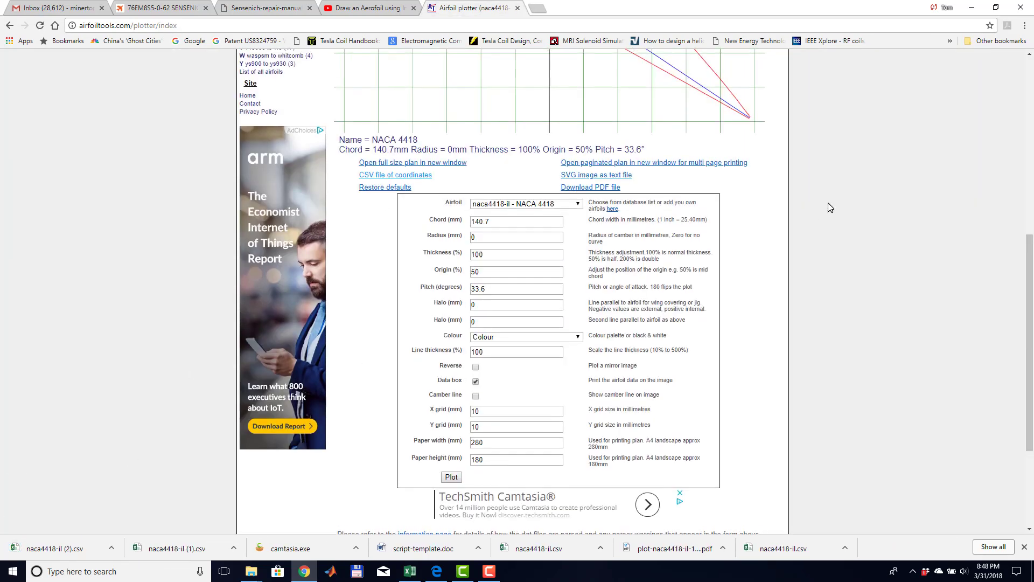
Set the chord to 143.2 mm for the next blade section and replot the airfoil
scroll(831, 208, up, 2)
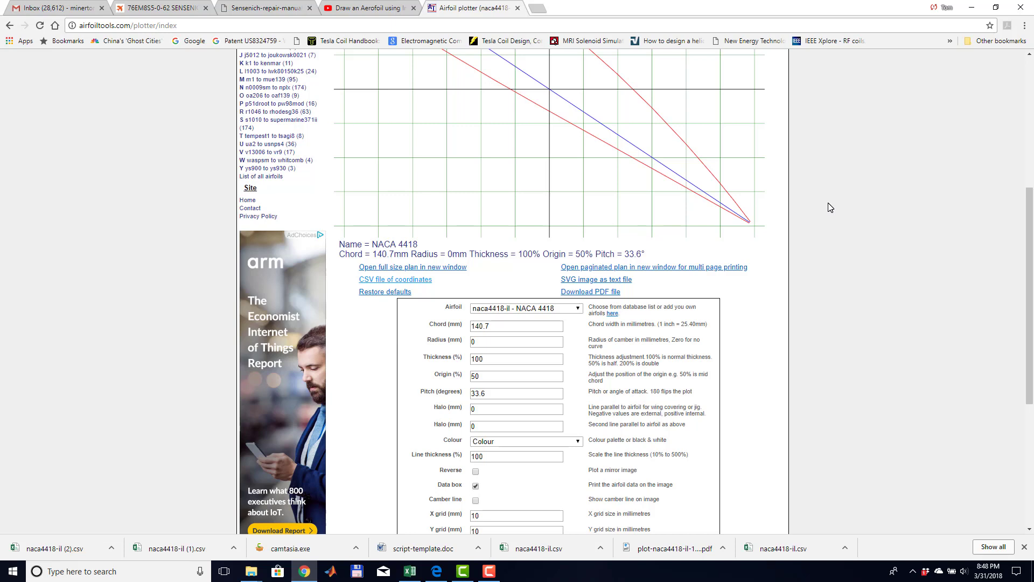
scroll(831, 207, down, 1)
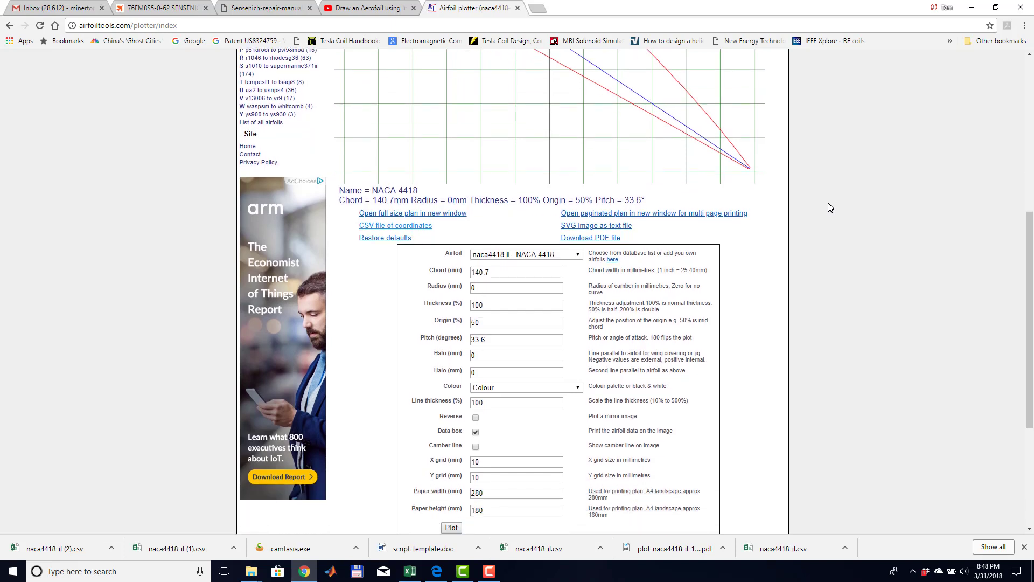
click(504, 270)
key(BackSpace)
key(BackSpace)
key(BackSpace)
key(BackSpace)
key(BackSpace)
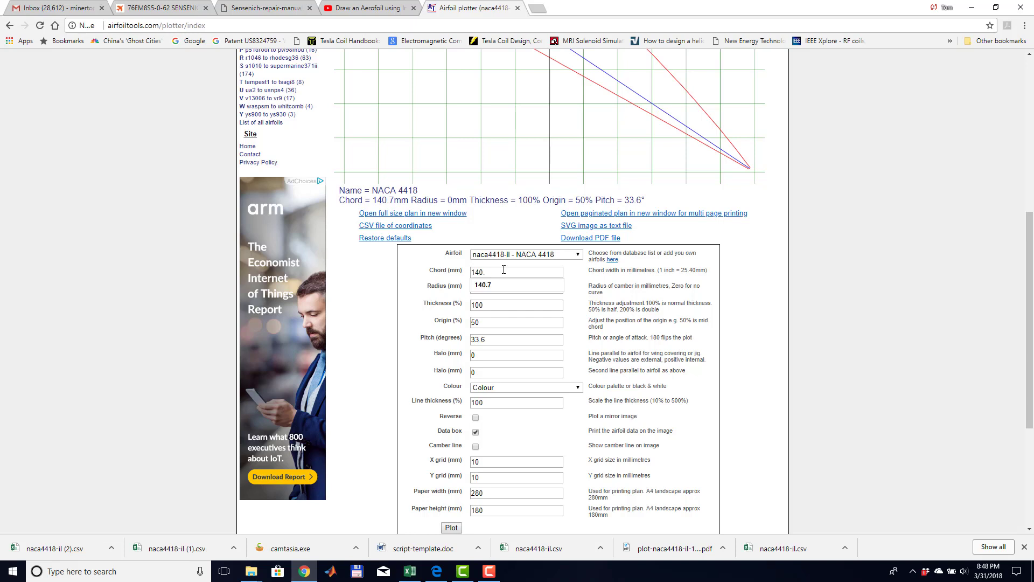
text(1)
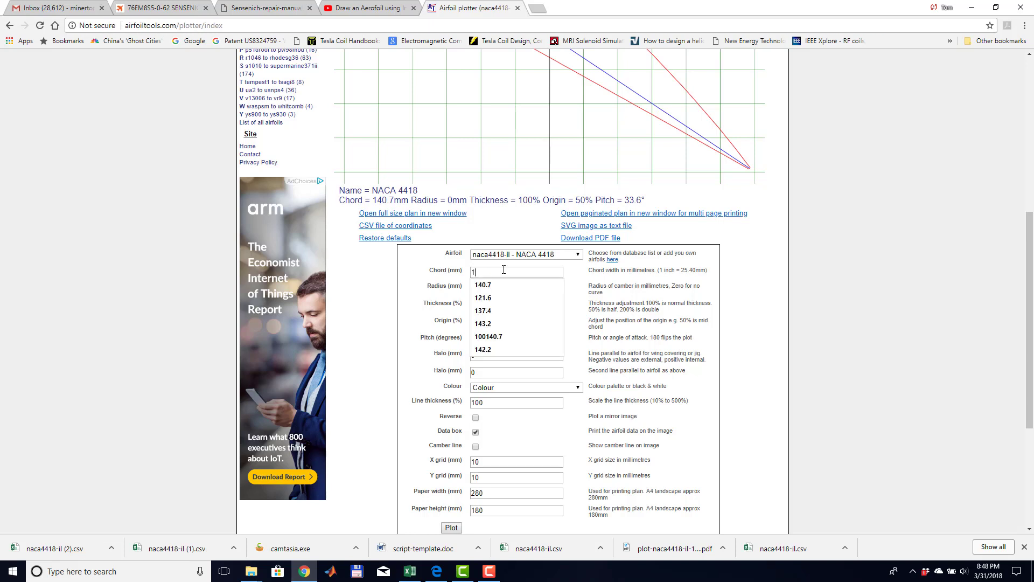
text(43.2)
key(Return)
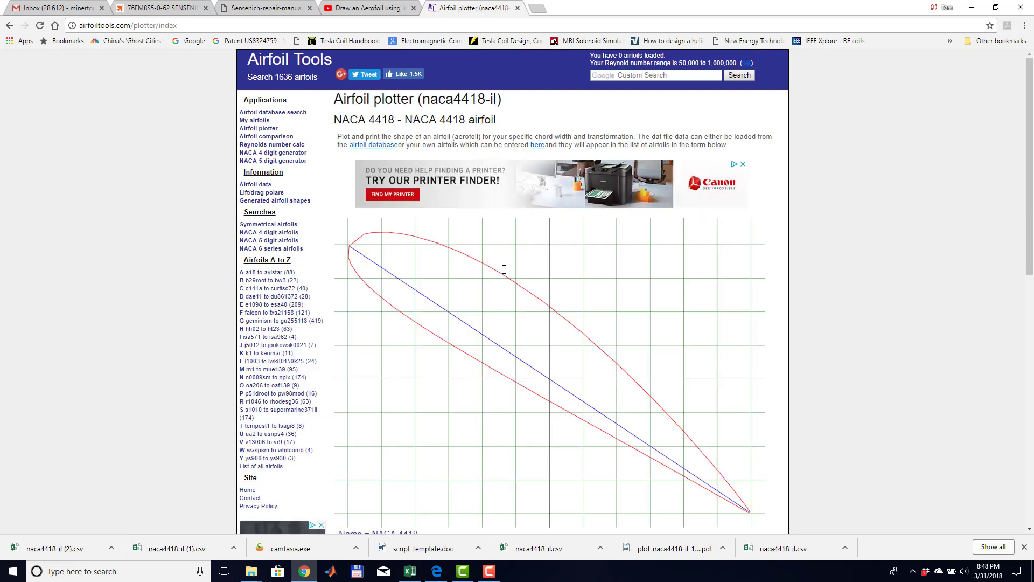
Set the airfoil's thickness to 70% and replot it
scroll(610, 396, down, 5)
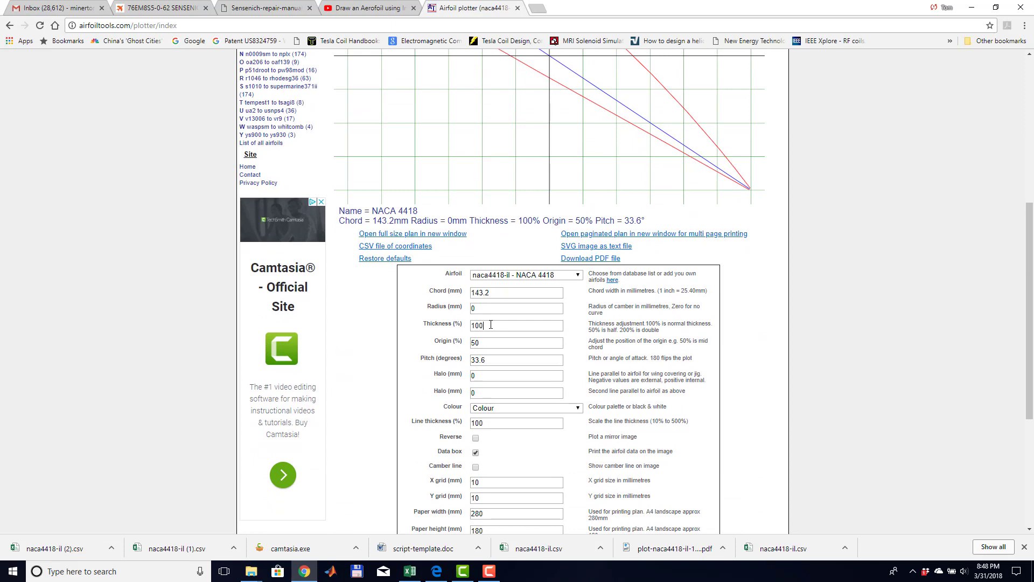
click(491, 324)
key(BackSpace)
key(BackSpace)
key(BackSpace)
text(70)
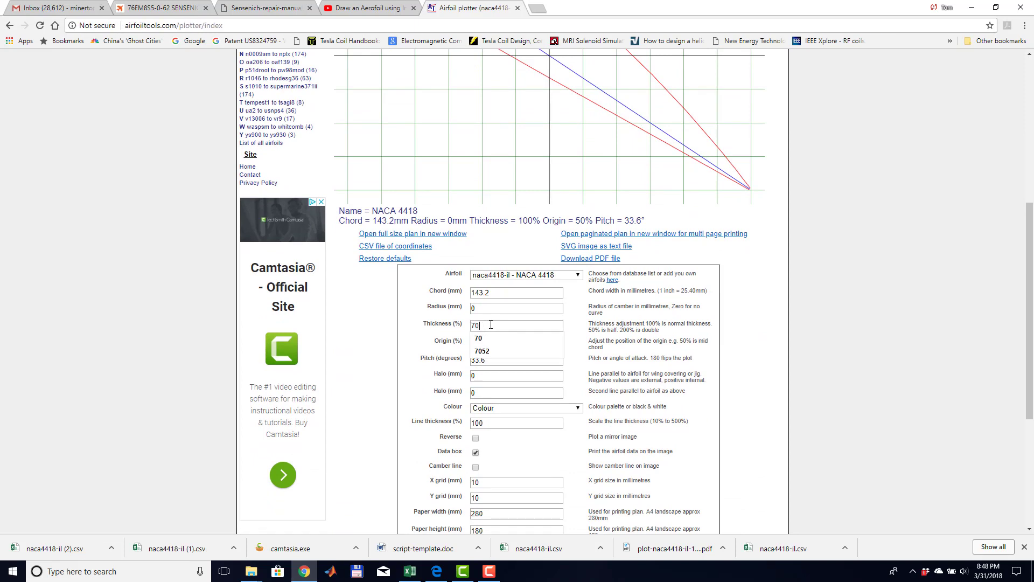
key(Return)
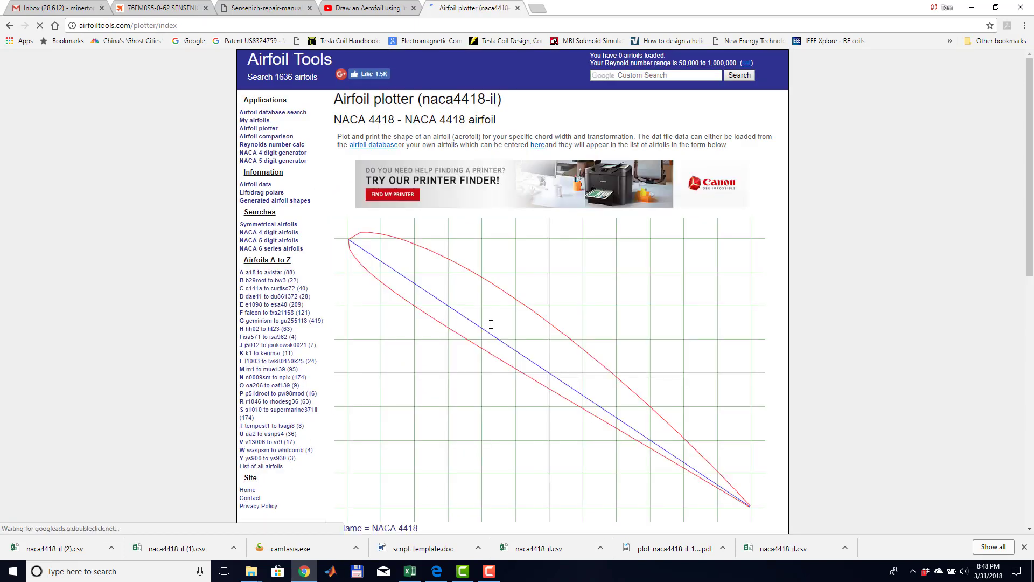
Set the airfoil's pitch to 28.3 degrees and replot it
scroll(508, 400, down, 2)
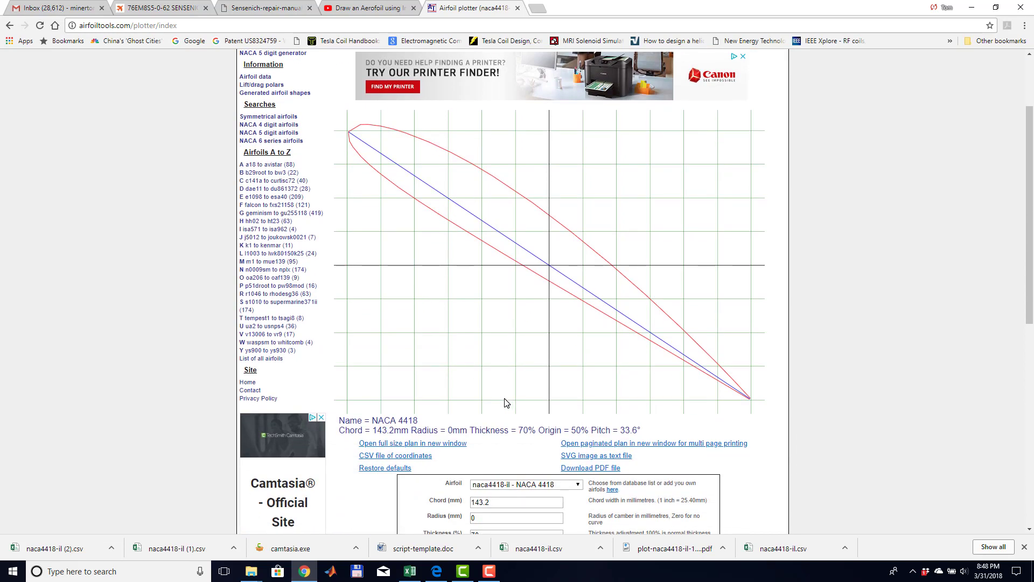
scroll(508, 401, down, 5)
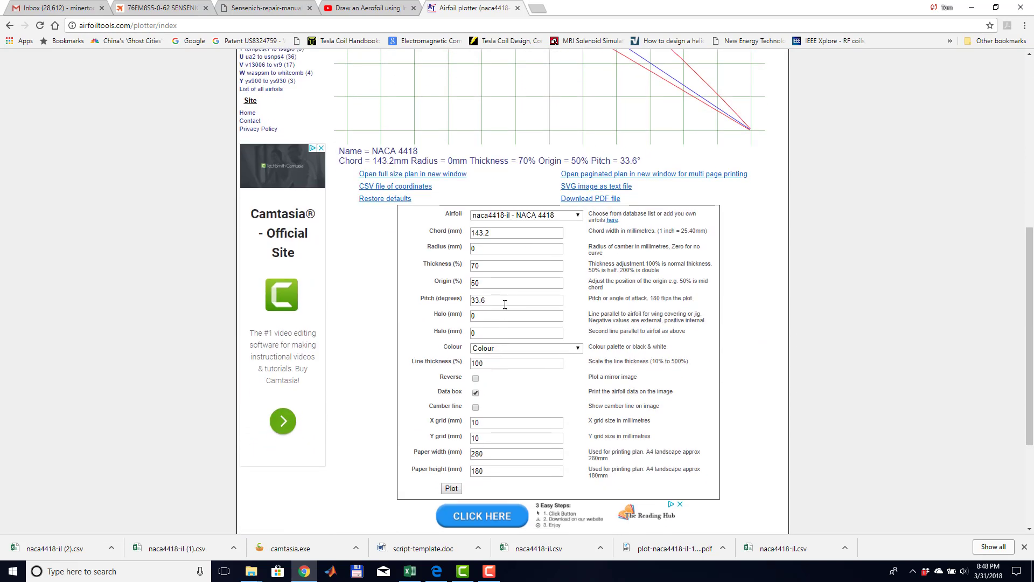
click(500, 301)
key(BackSpace)
key(BackSpace)
key(BackSpace)
key(BackSpace)
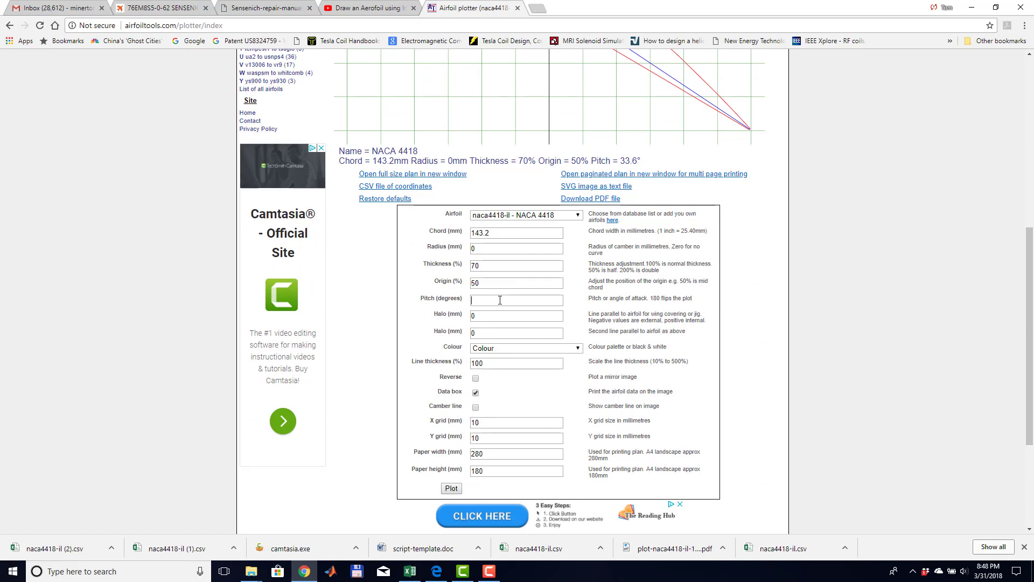
text(28.3)
key(Return)
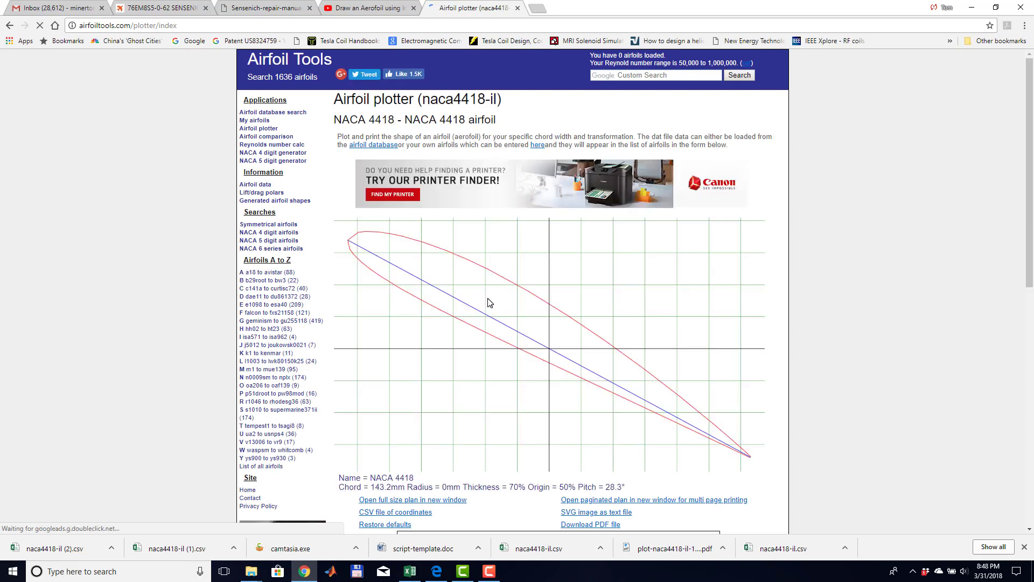
Download the CSV file of coordinates for the 143.2 mm chord airfoil at 28.3 degrees pitch
scroll(489, 302, down, 4)
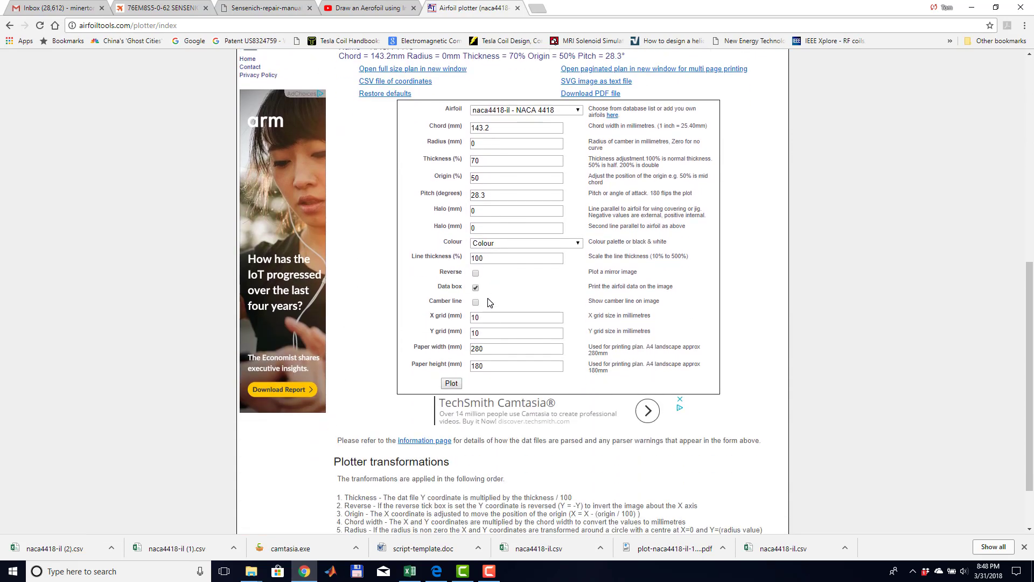
scroll(490, 303, down, 1)
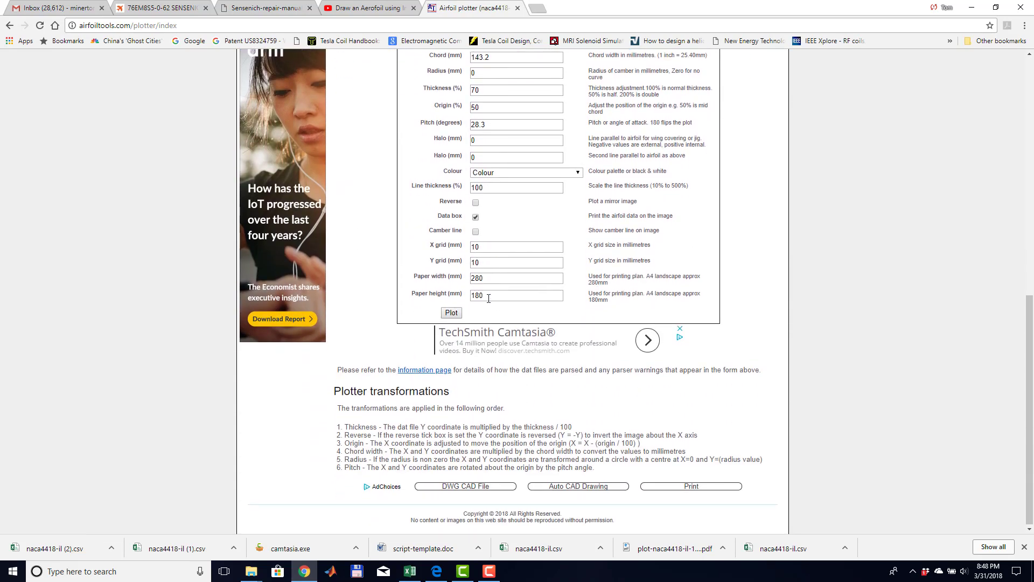
scroll(552, 296, up, 4)
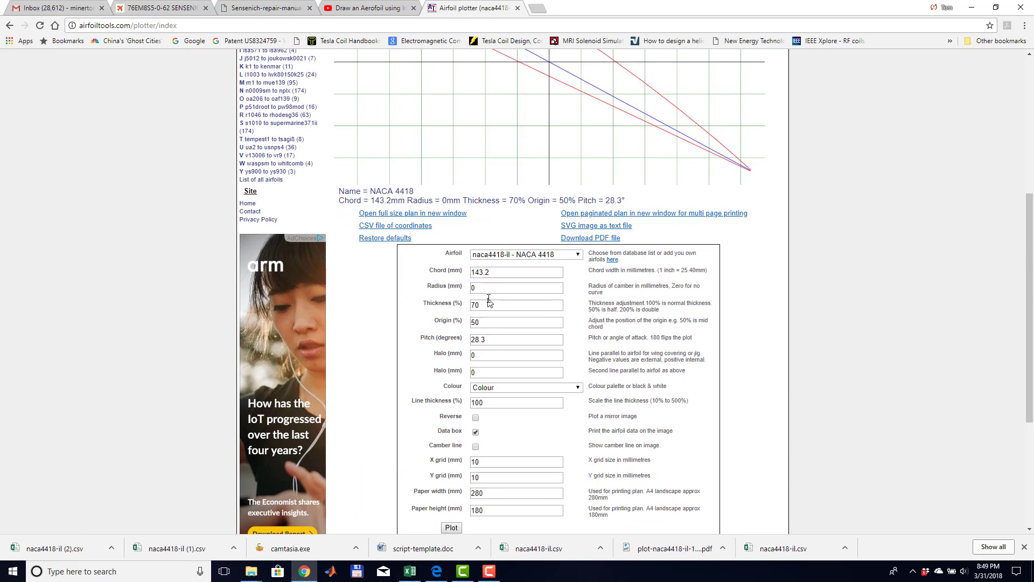
click(414, 226)
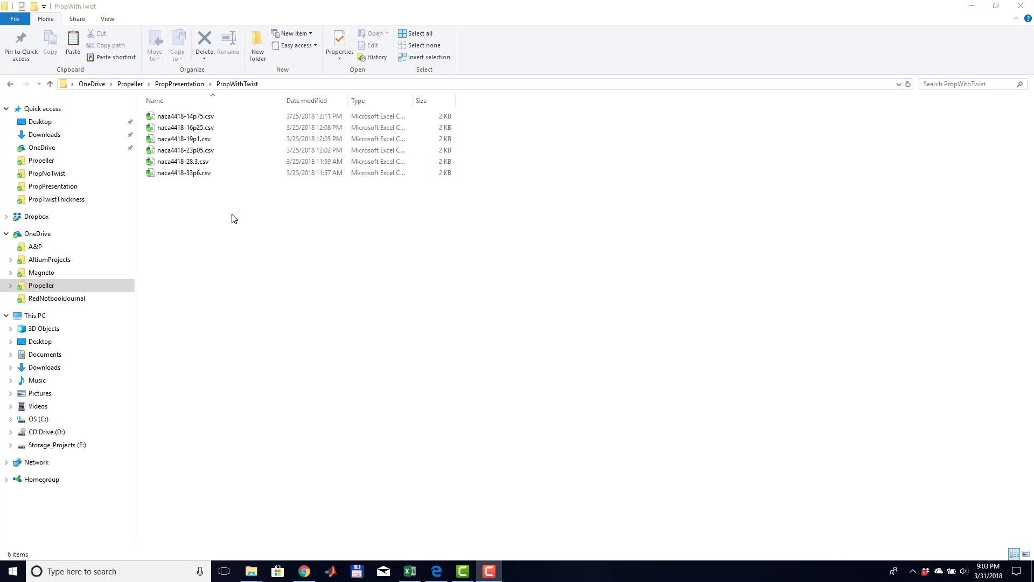
Open naca4418-33p6.csv from the PropWithTwist folder in Excel and delete header cells A1:B9, shifting the cells up
double_click(194, 173)
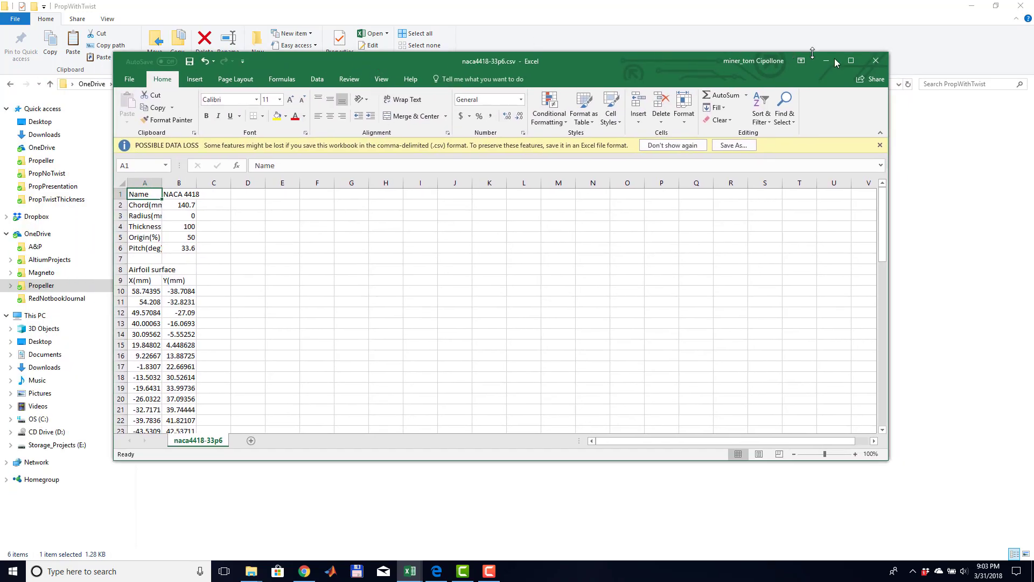
click(848, 61)
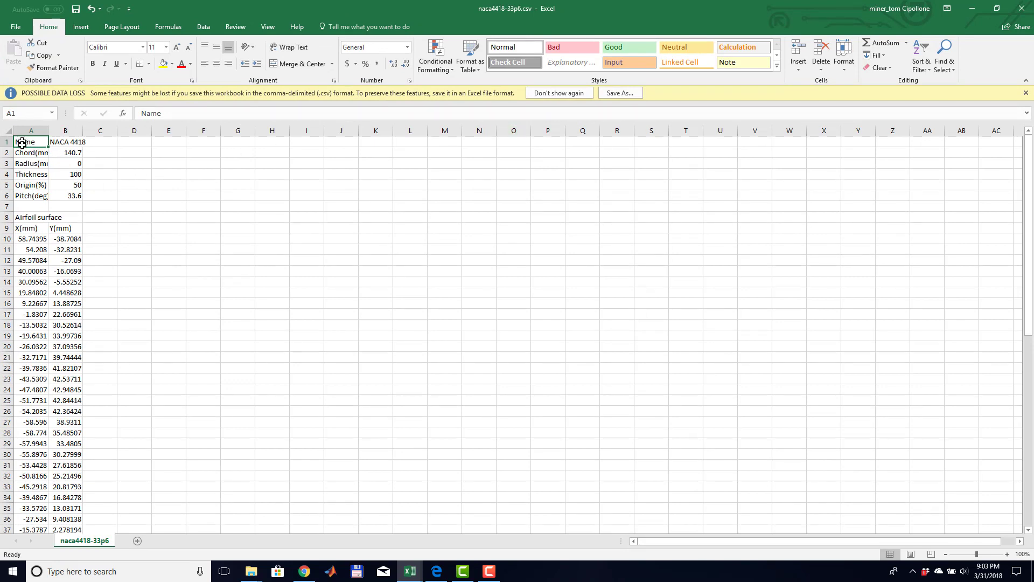
drag(22, 143, 72, 227)
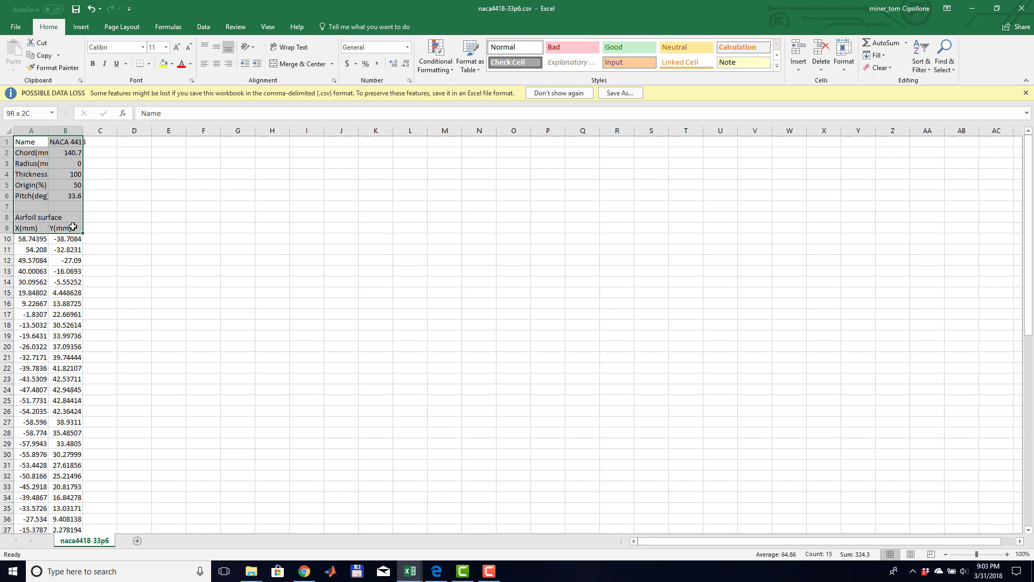
right_click(31, 177)
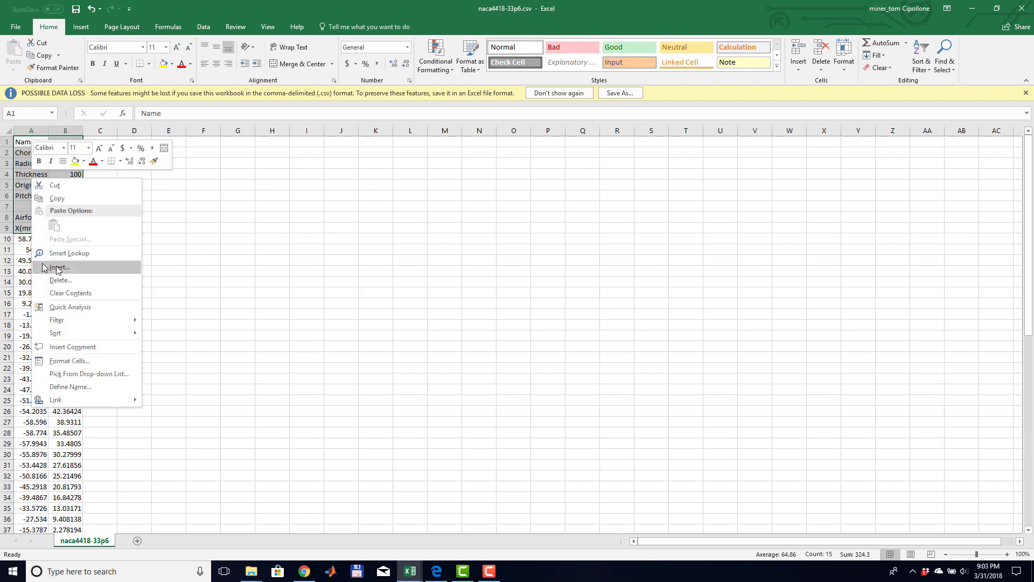
click(62, 280)
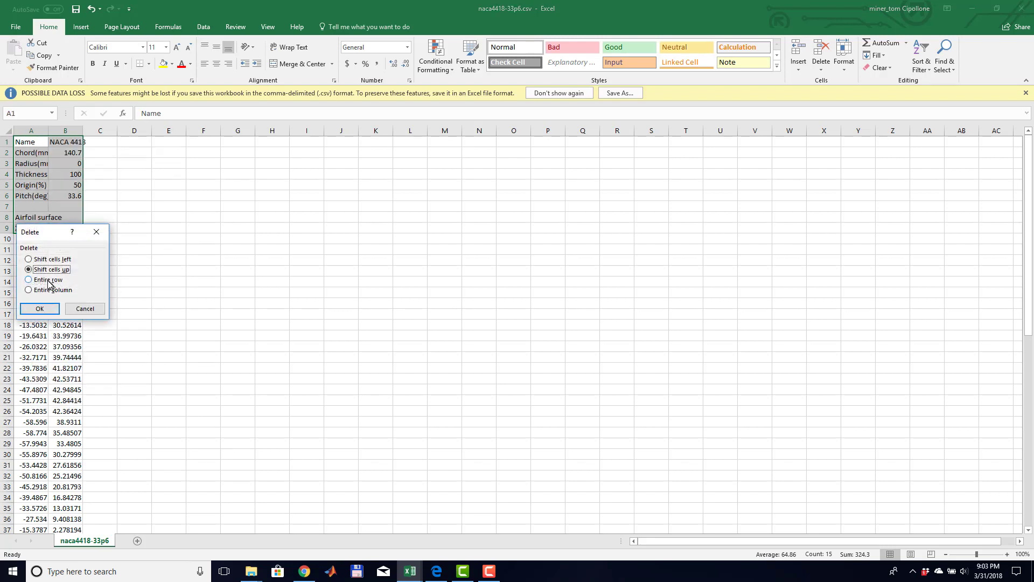
click(43, 309)
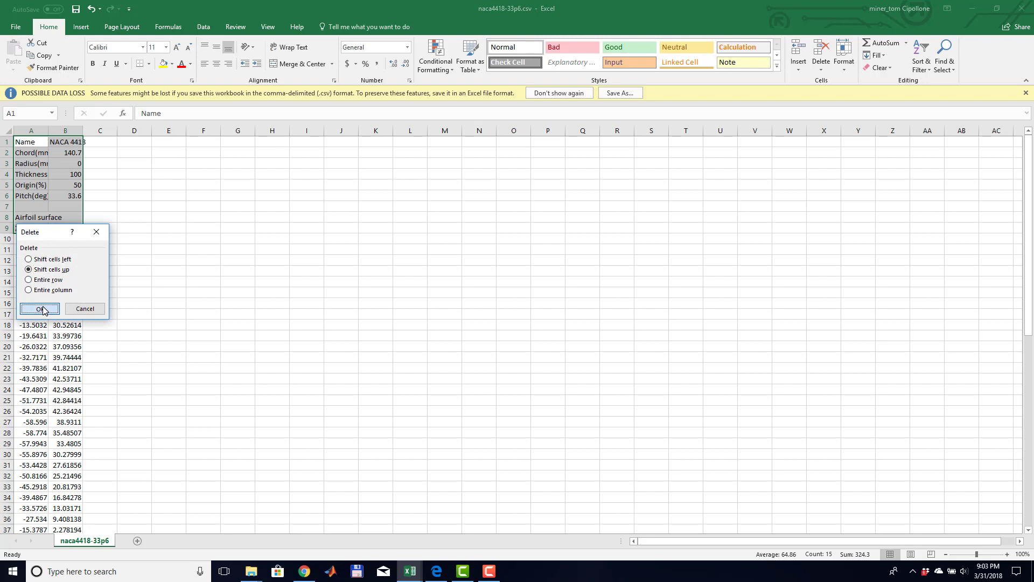
Clear the camber line and chord line data below the airfoil surface coordinates, from row 37 down
click(212, 275)
scroll(211, 277, down, 8)
scroll(211, 277, down, 2)
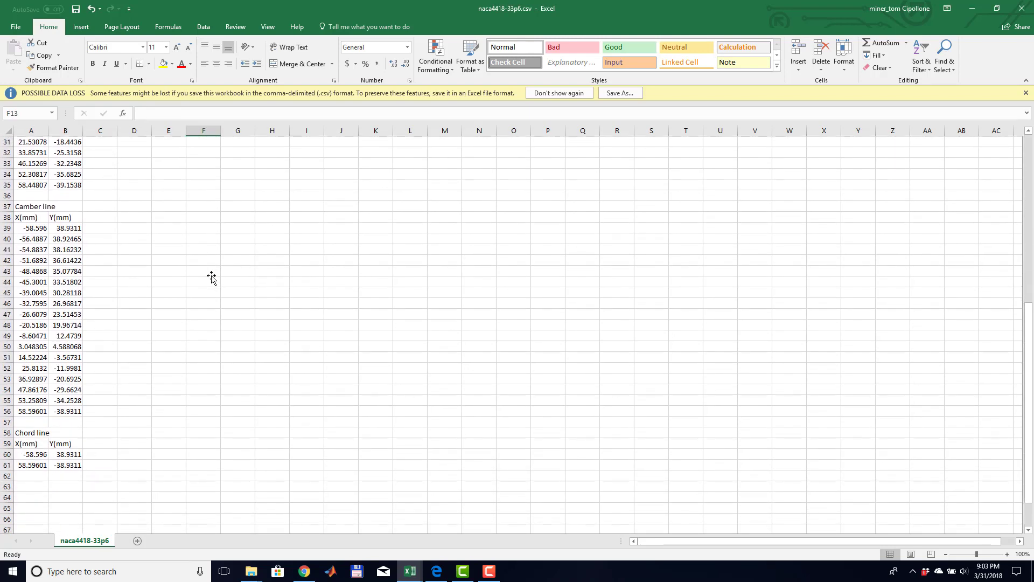
drag(24, 207, 74, 494)
key(Delete)
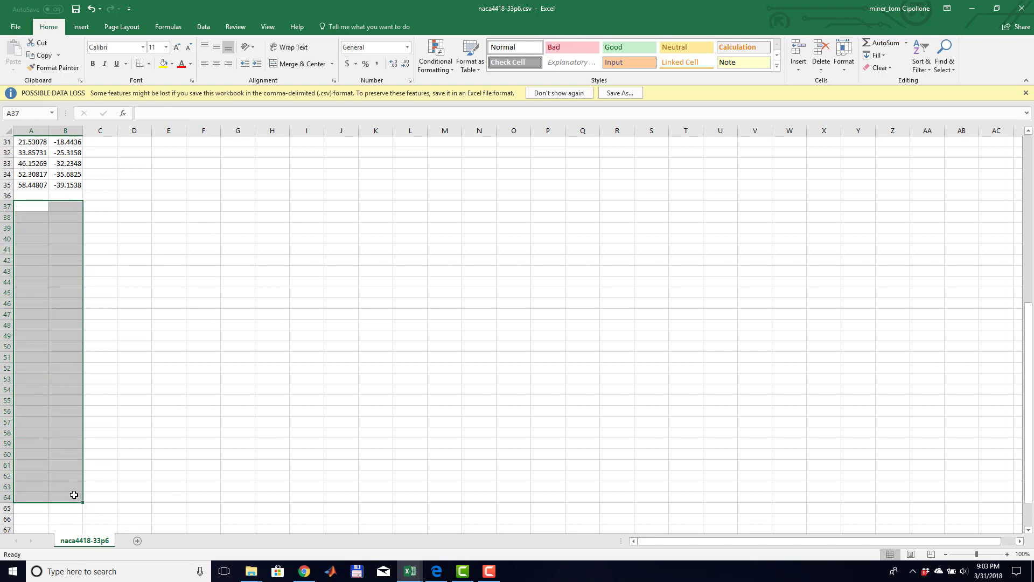
Insert an empty column before the X coordinates
scroll(164, 367, up, 10)
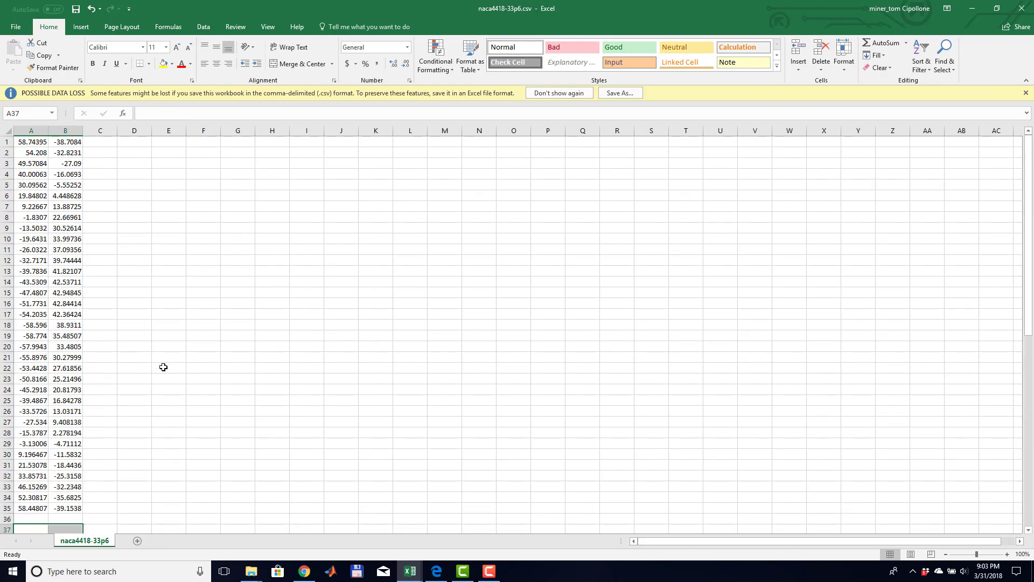
click(31, 129)
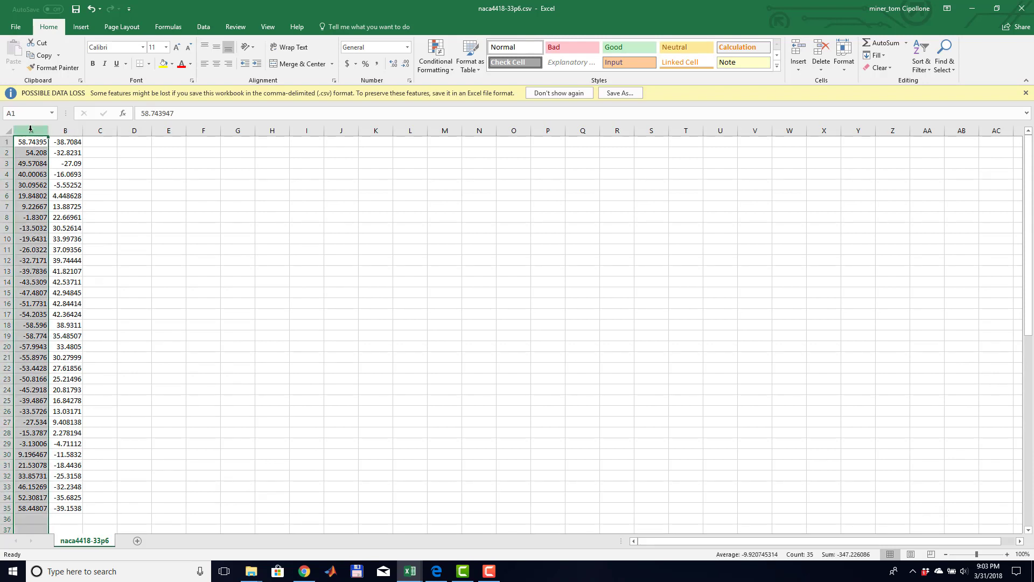
right_click(30, 129)
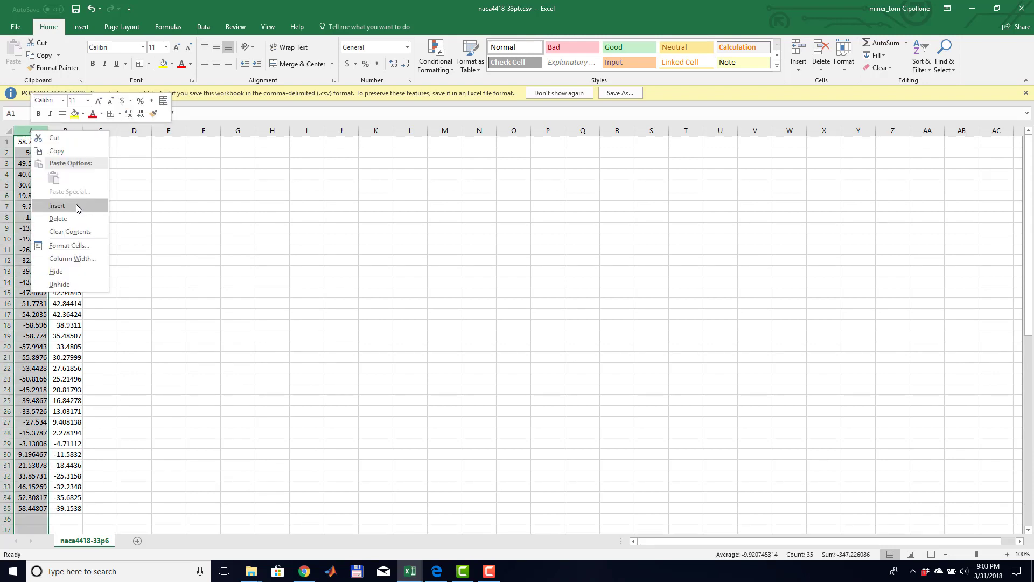
click(76, 206)
Enter 298.5 in cell A1 and fill it down column A to the last coordinate row
click(32, 141)
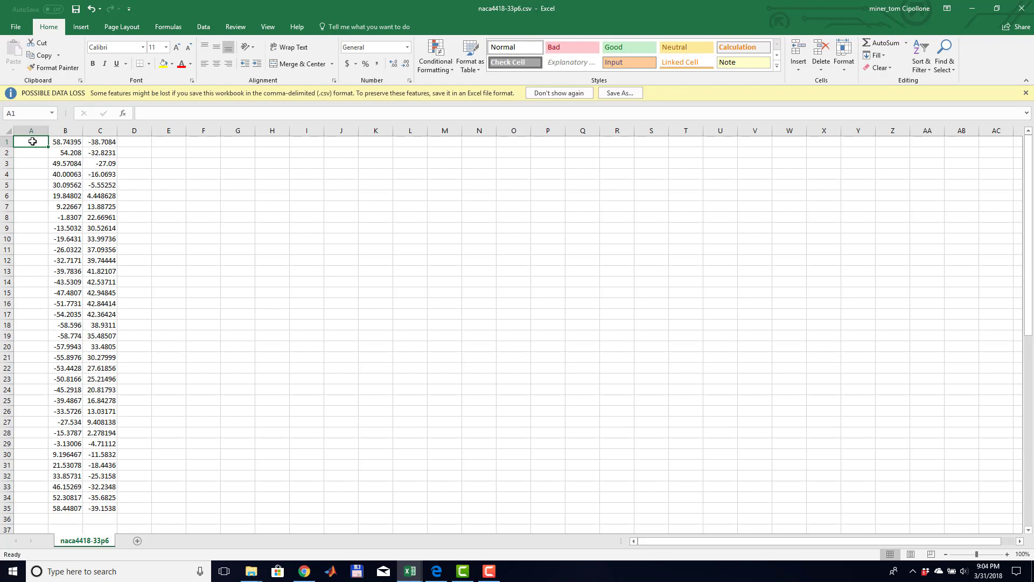
text(298.5)
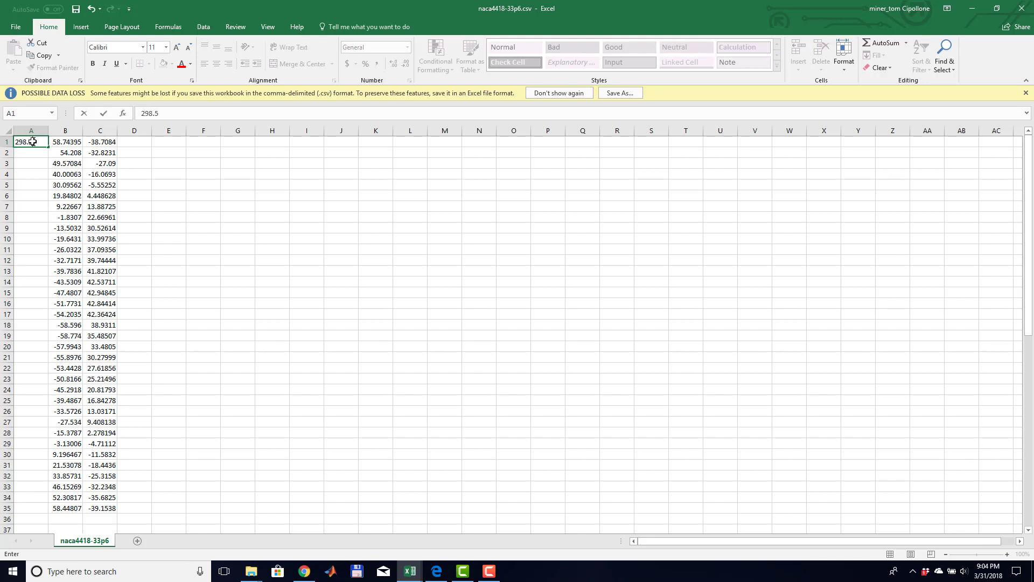
key(Return)
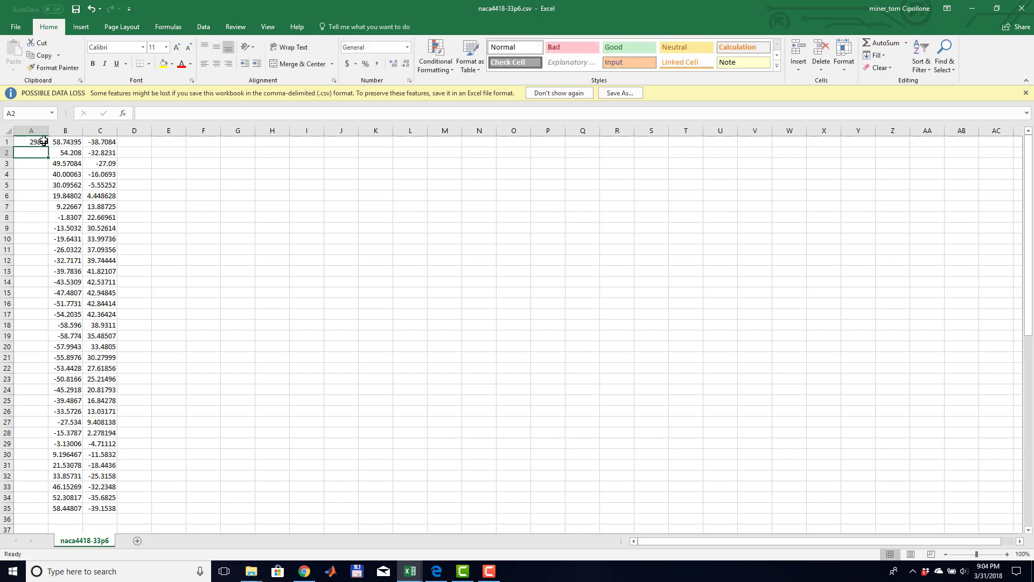
click(44, 142)
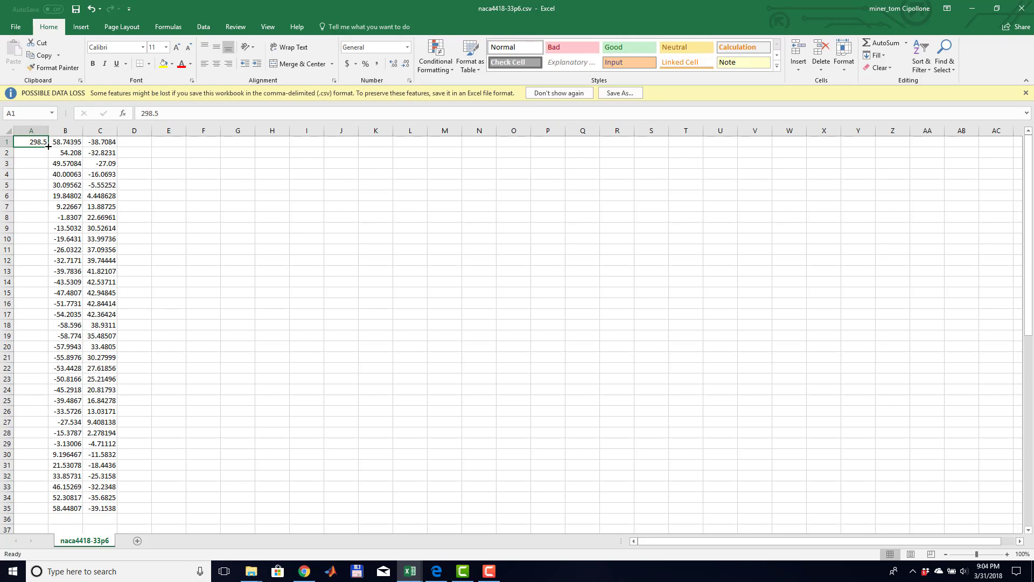
double_click(48, 147)
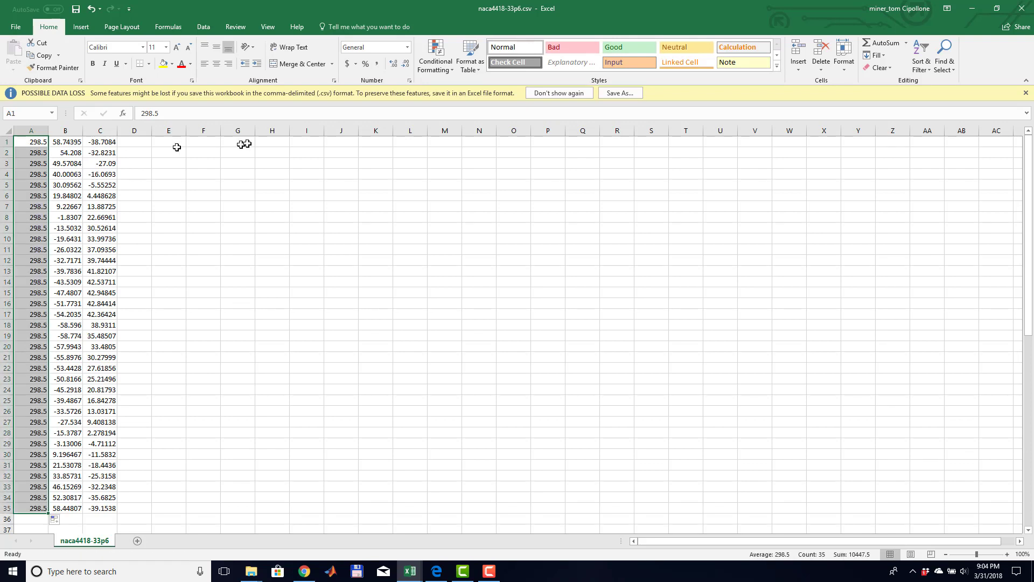
click(286, 195)
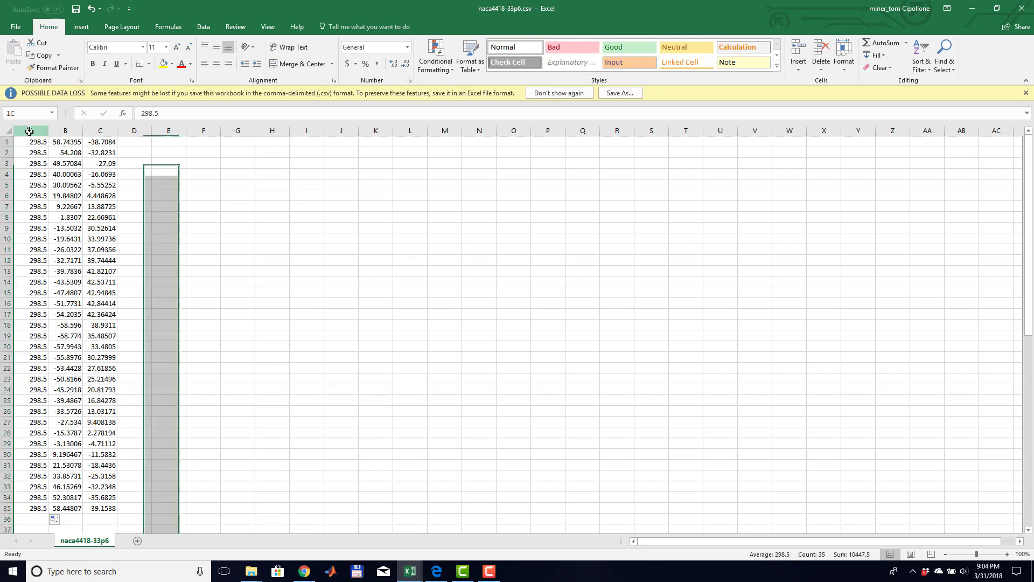
Run Text to Columns on column A as delimited data with tab and space delimiters and General format
click(30, 130)
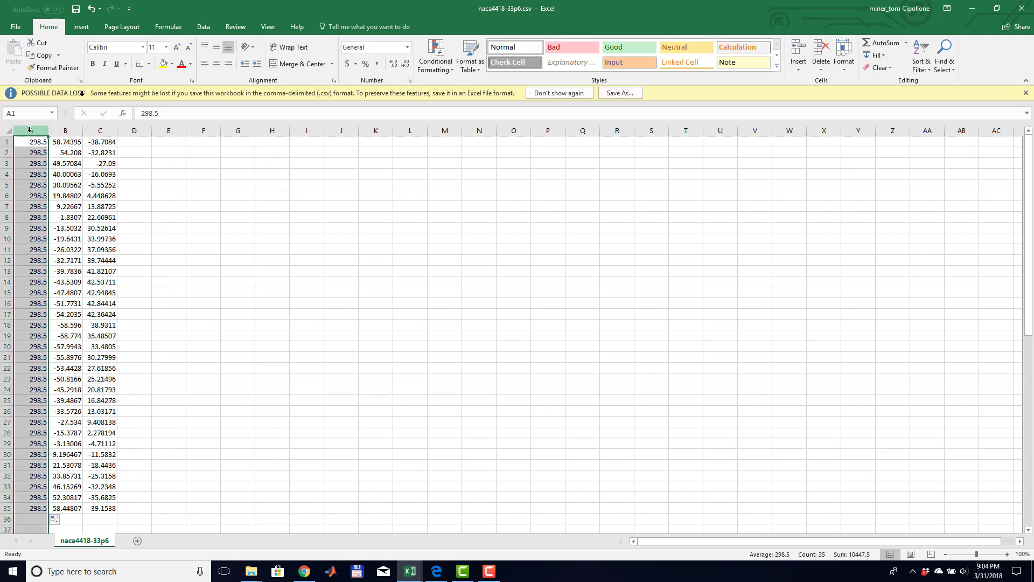
click(203, 27)
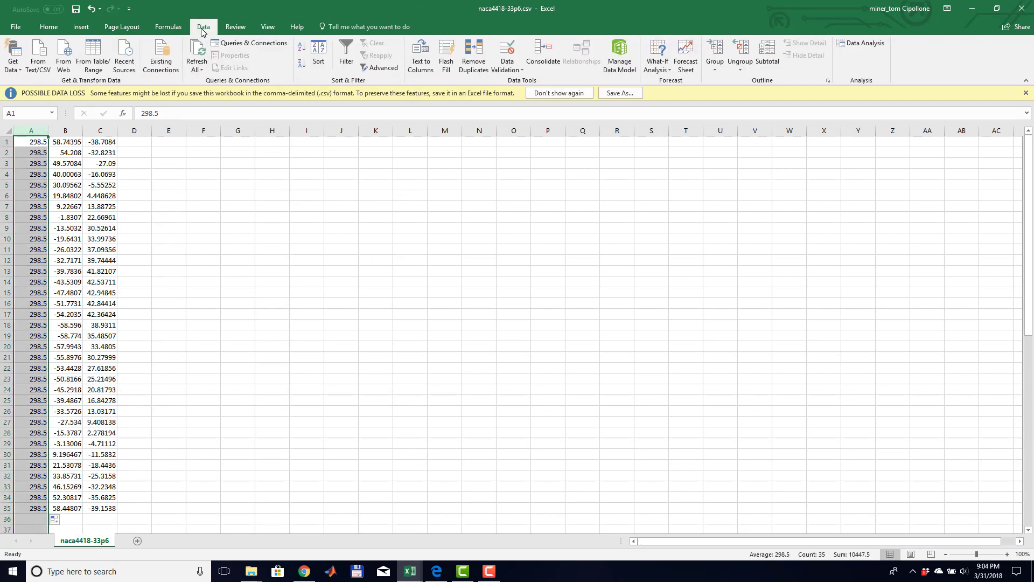
click(415, 63)
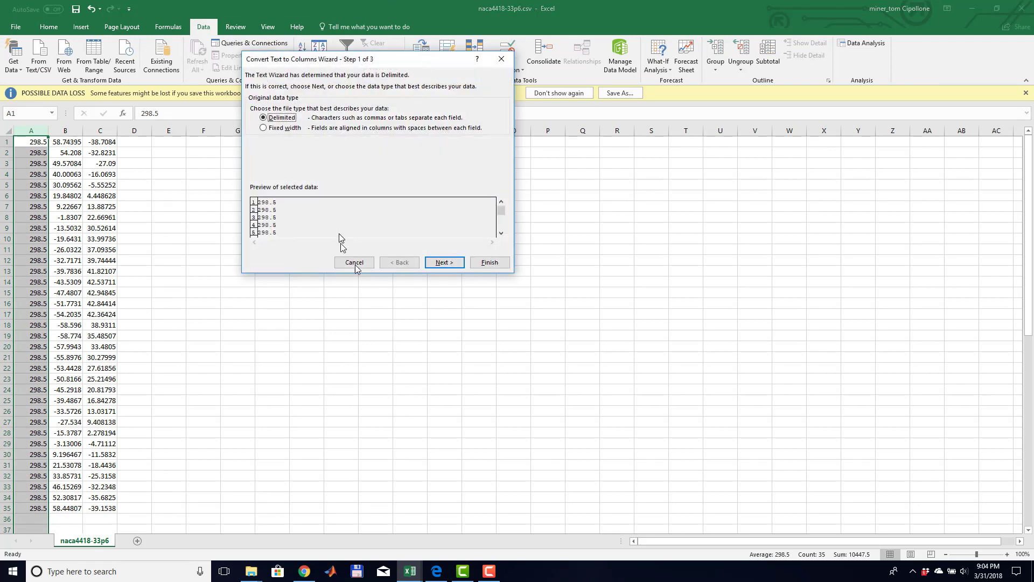
click(445, 263)
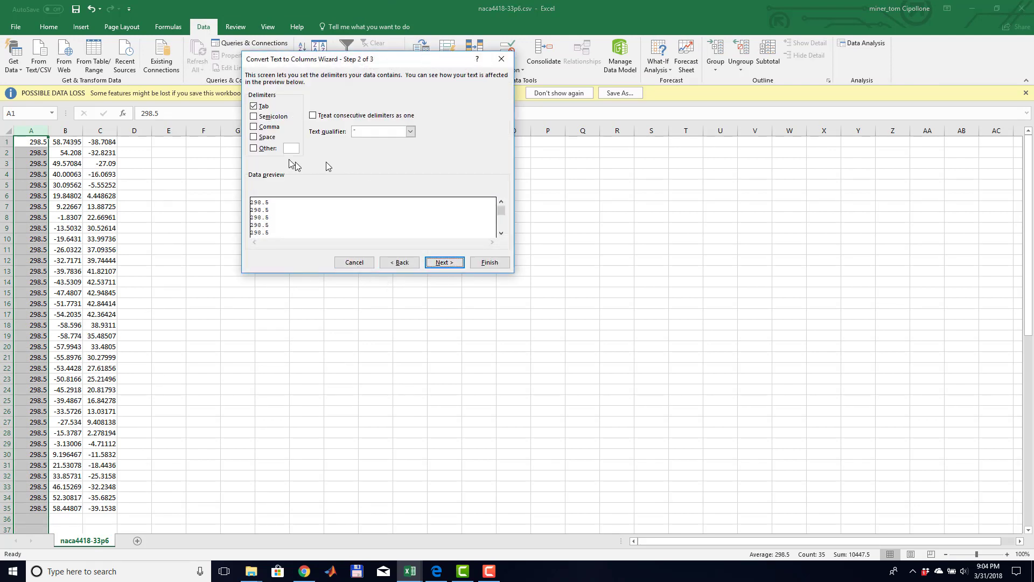
click(254, 138)
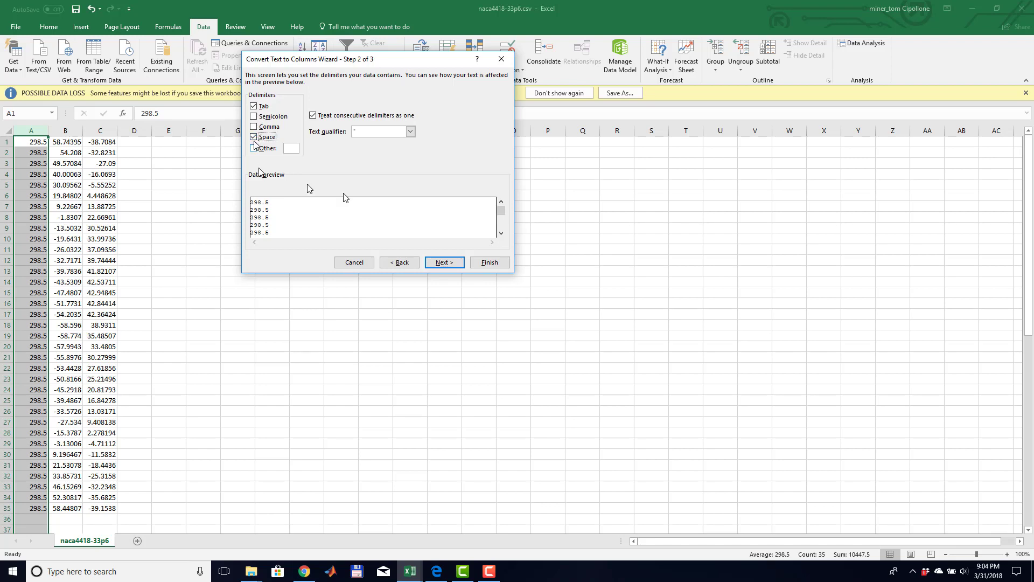
click(444, 262)
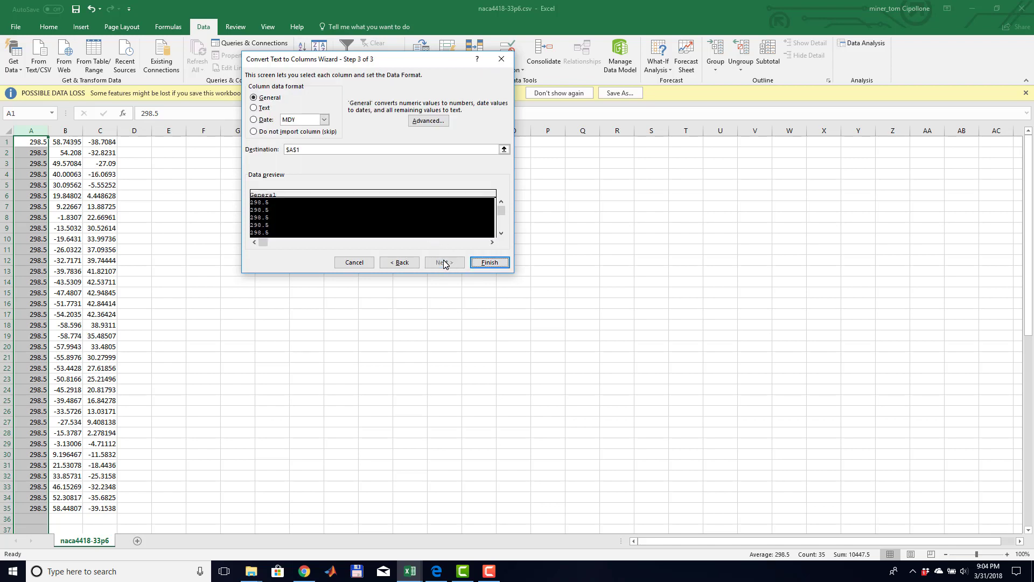
click(491, 263)
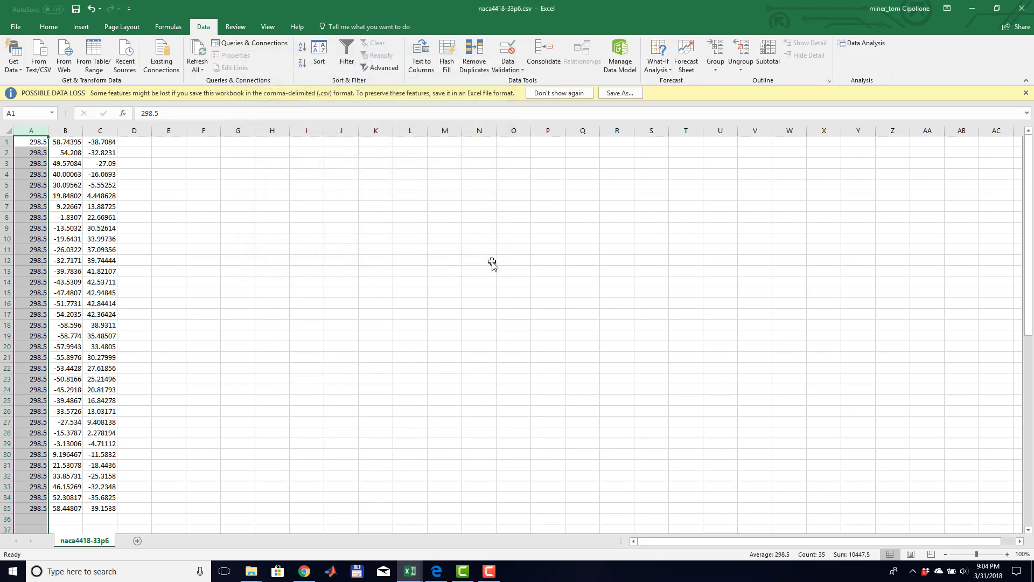
Save the naca4418-33p6 sheet as a Text (Tab delimited) file in the PropWithTwist folder
drag(162, 208, 141, 216)
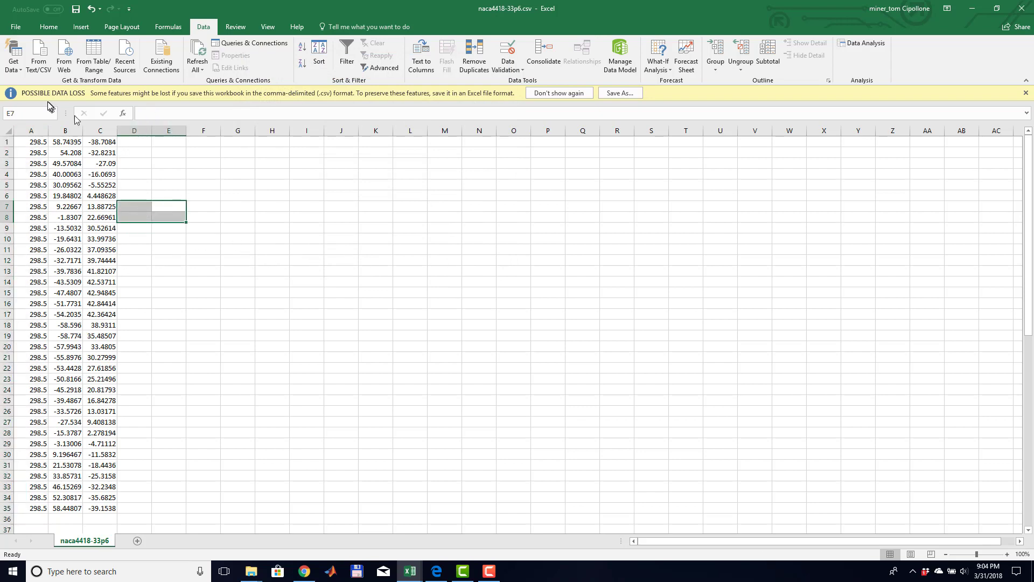
click(15, 27)
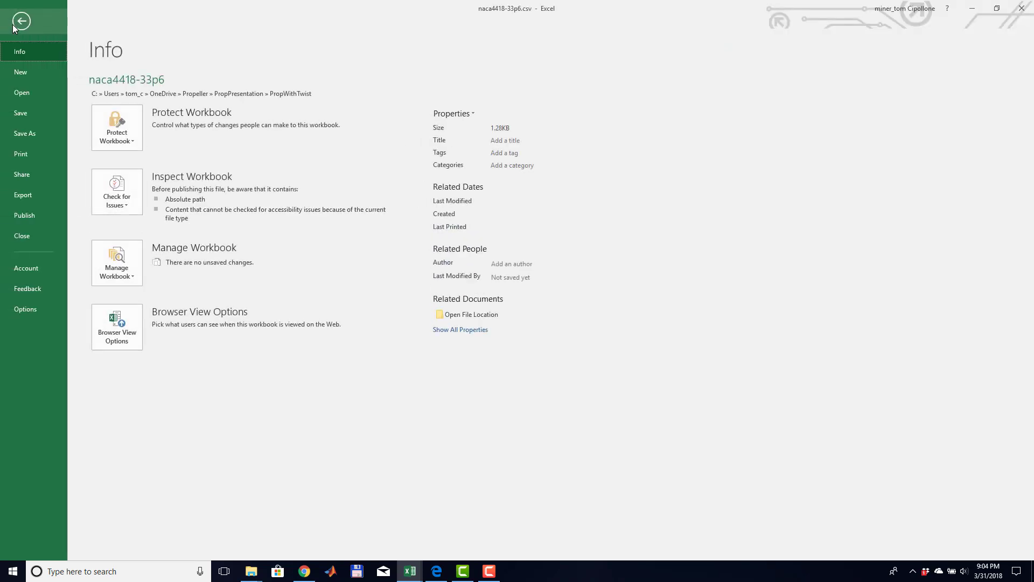
click(37, 129)
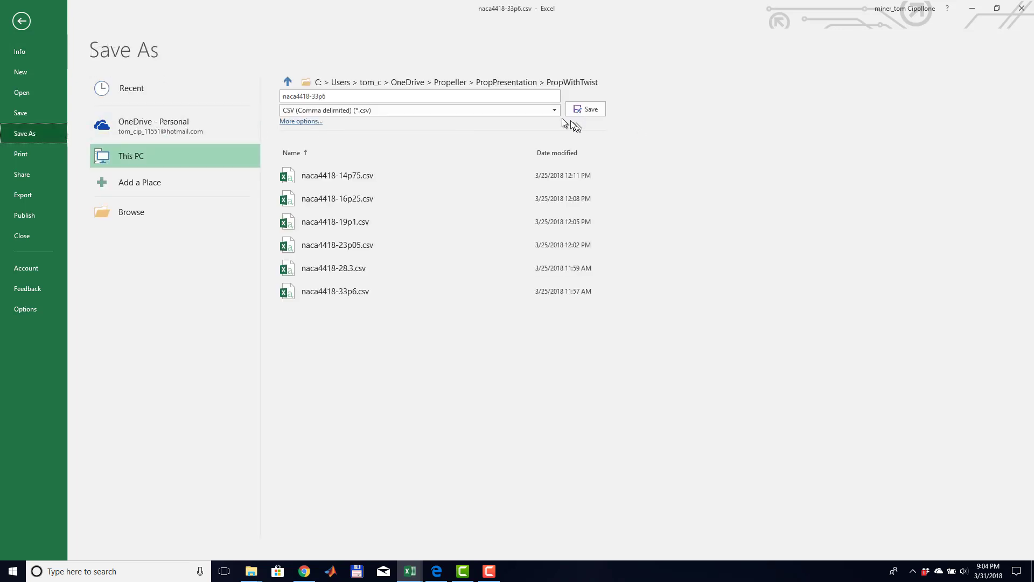
click(555, 110)
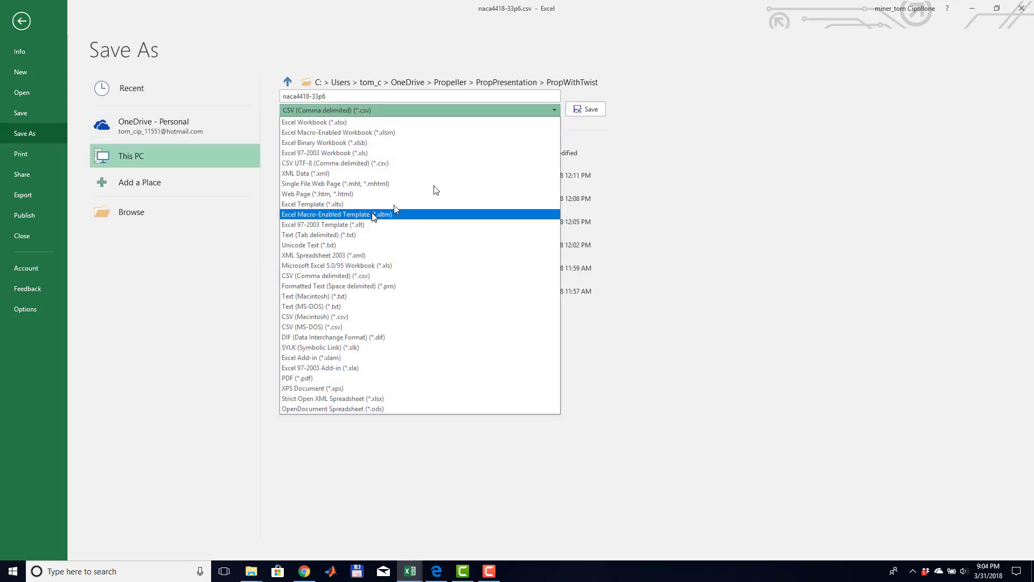
click(323, 235)
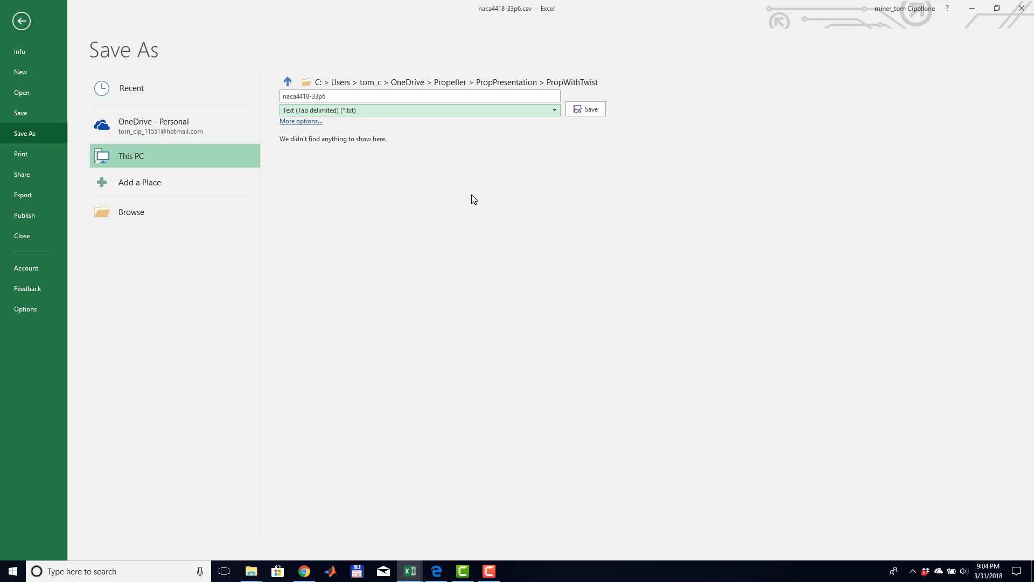
click(591, 109)
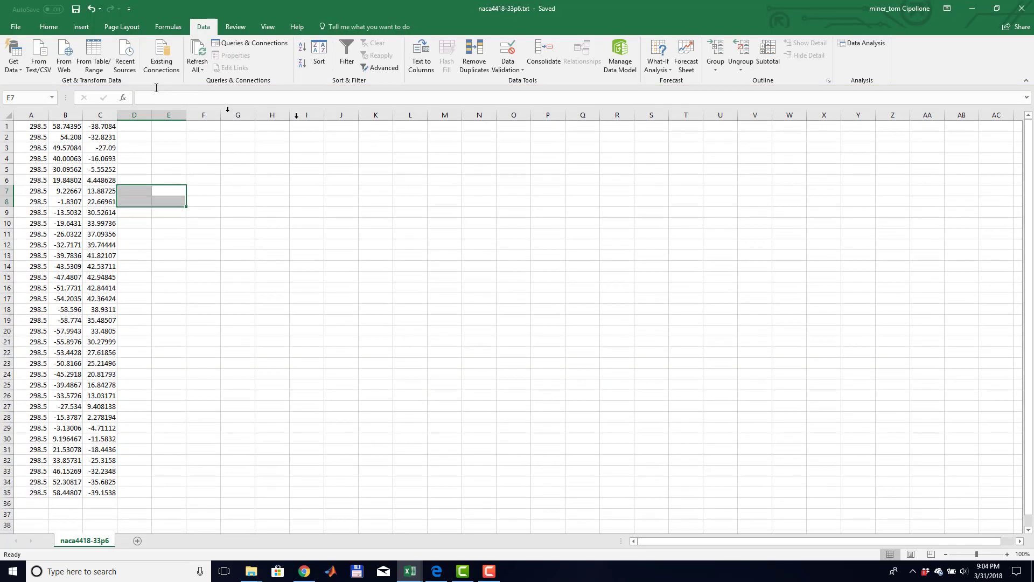
Close the naca4418-33p6 workbook and open naca4418-28.3.csv from the PropWithTwist folder in a maximized window
click(20, 30)
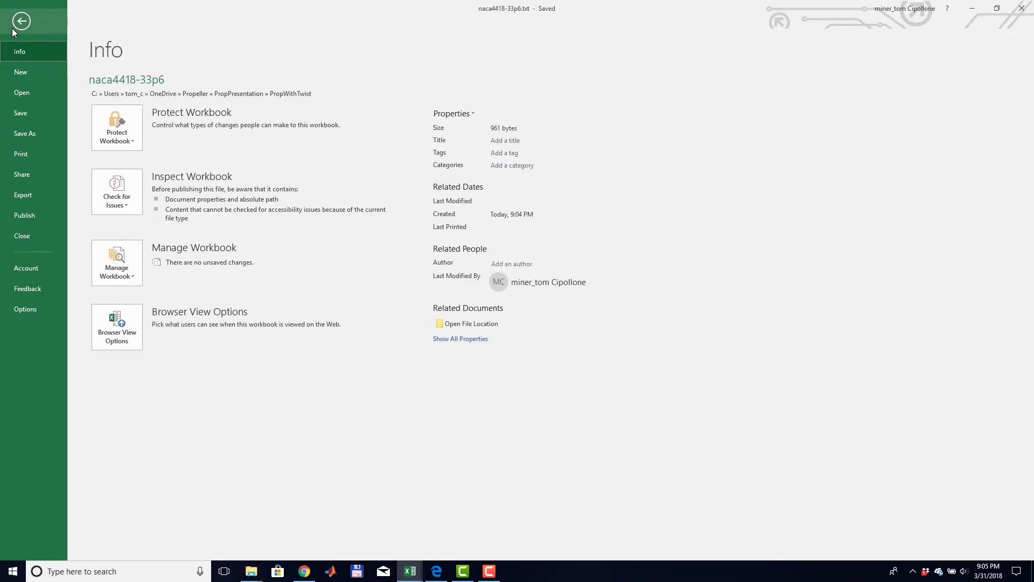
click(33, 235)
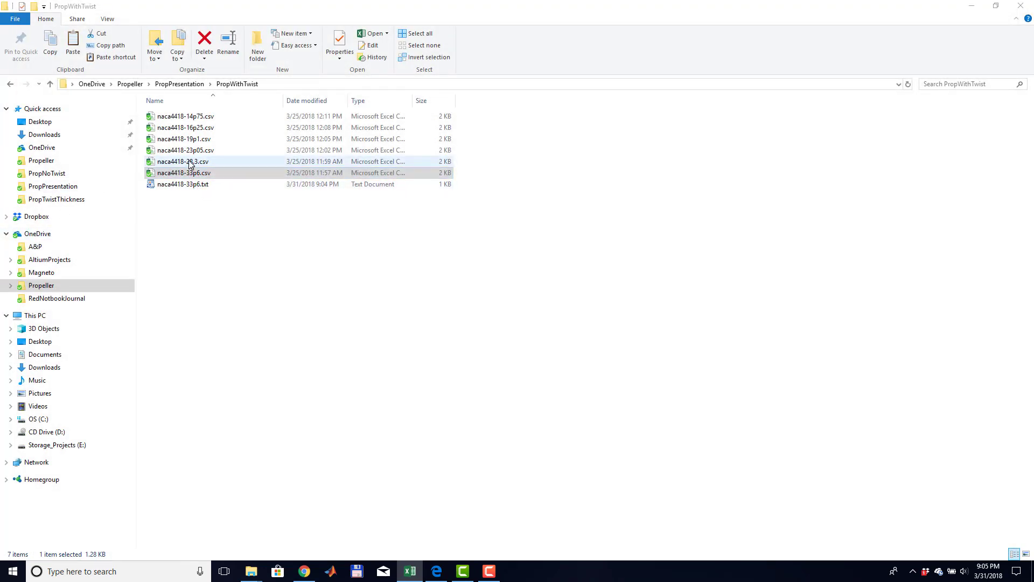
double_click(190, 162)
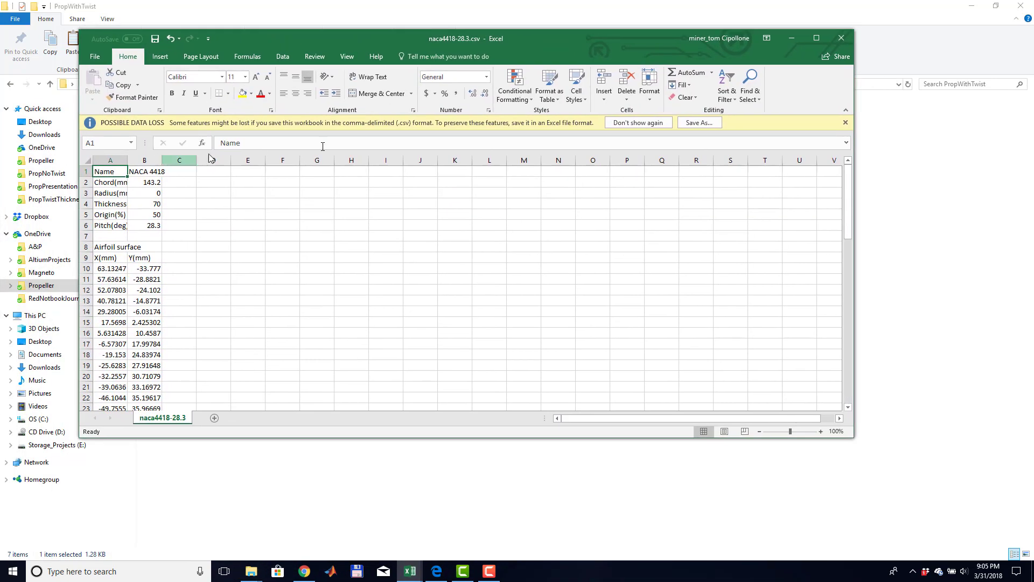
click(816, 38)
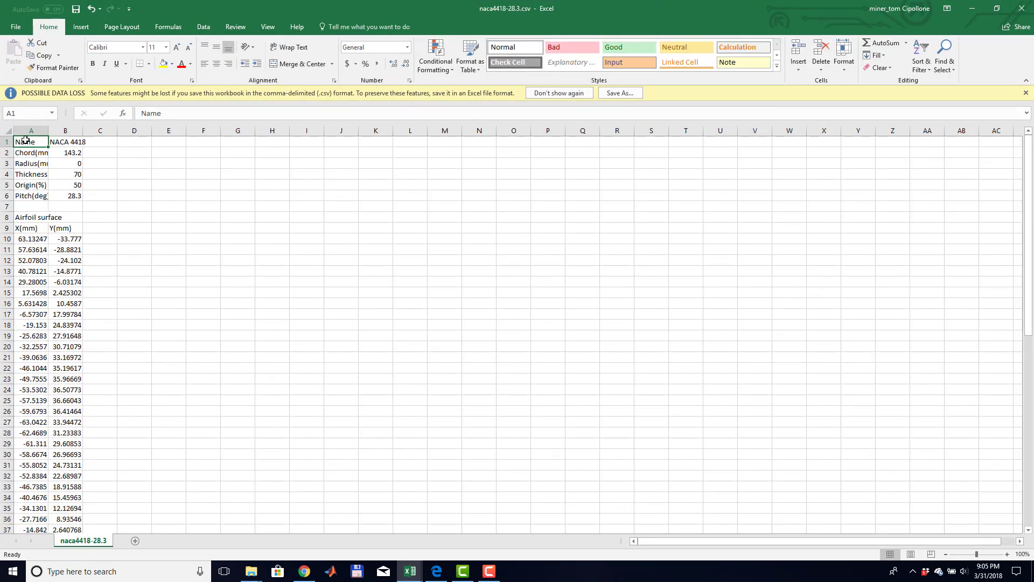
Delete the header block A1:B9 so the airfoil surface coordinates move up to row 1
drag(25, 141, 57, 221)
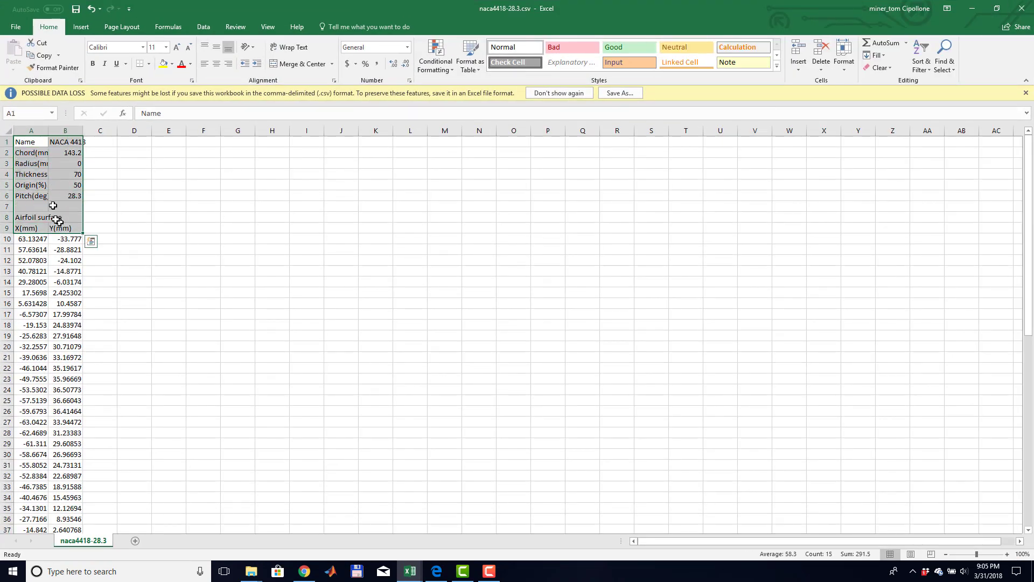
right_click(21, 178)
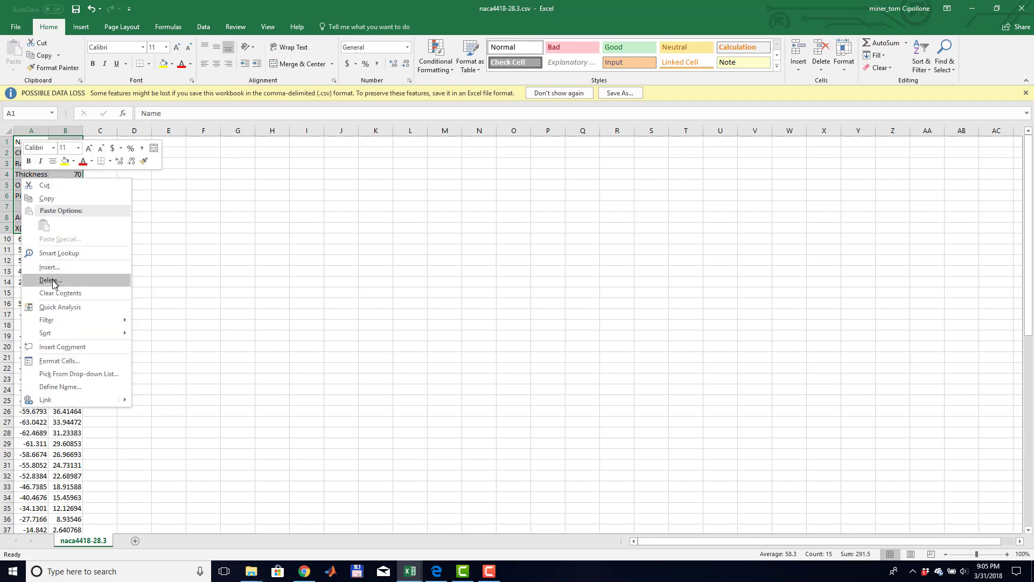
click(51, 280)
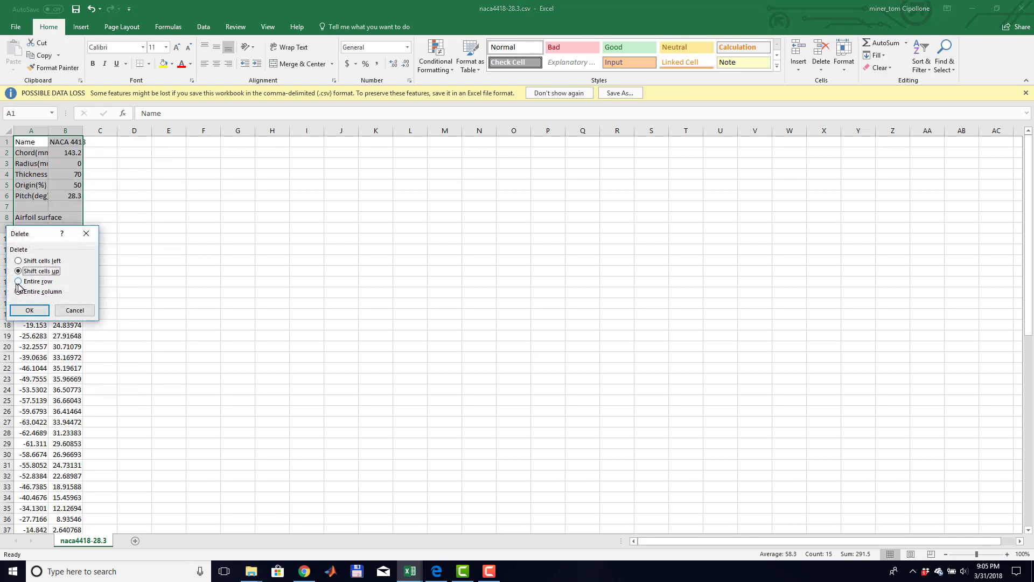
click(29, 310)
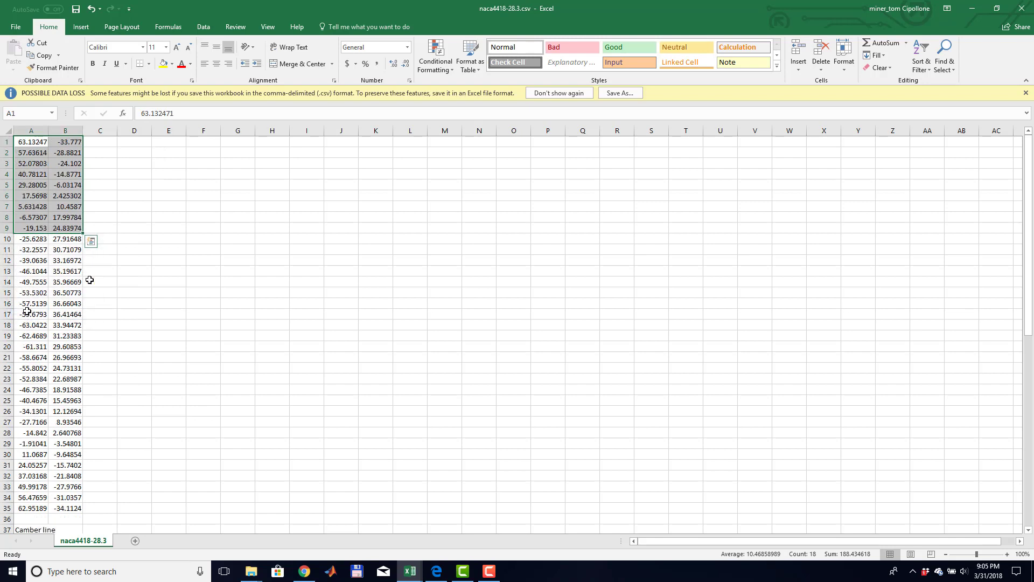
Clear the camber line and chord line data from row 37 down to the end of the data
click(147, 271)
scroll(147, 270, down, 10)
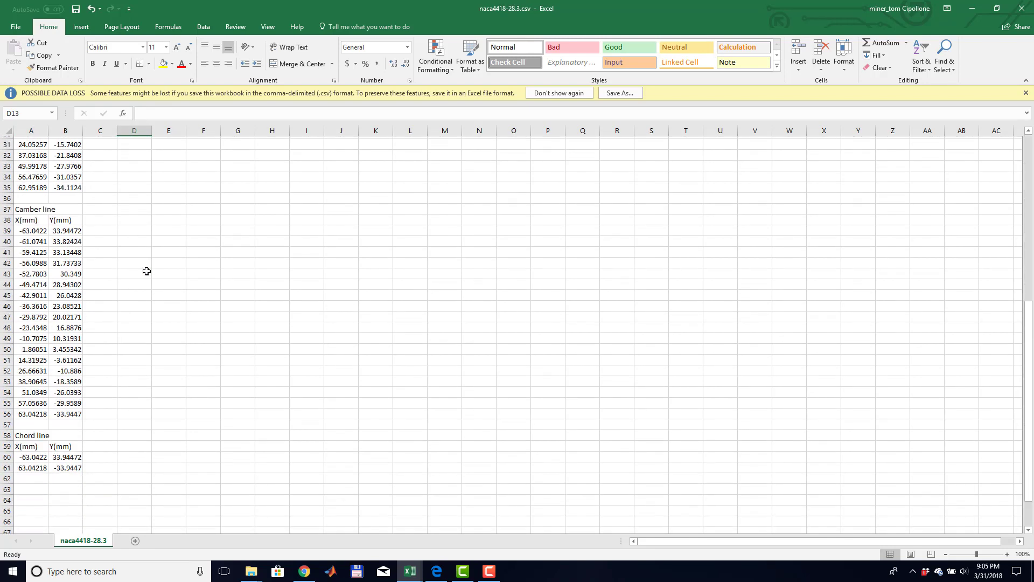
drag(21, 206, 89, 480)
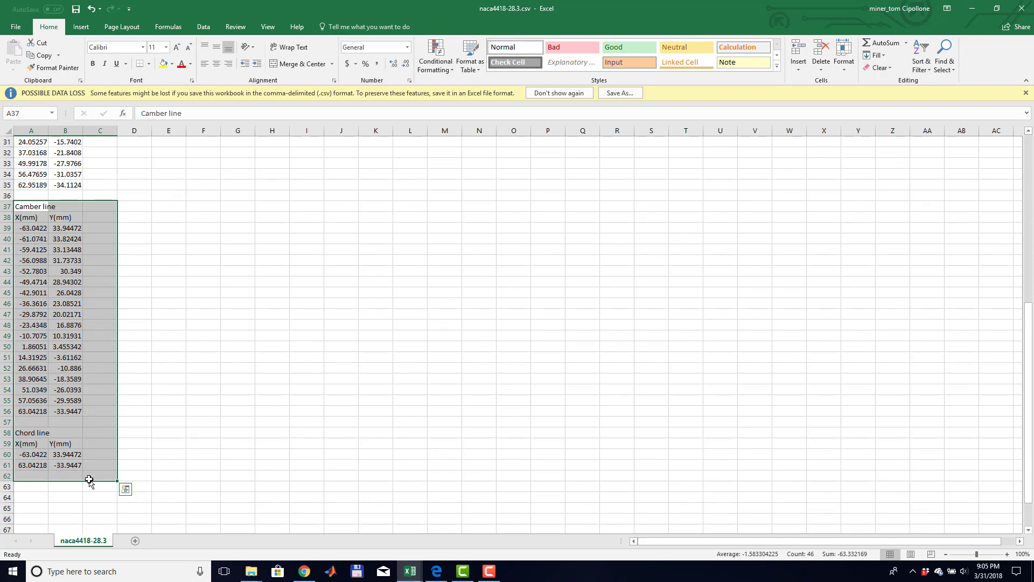
key(Delete)
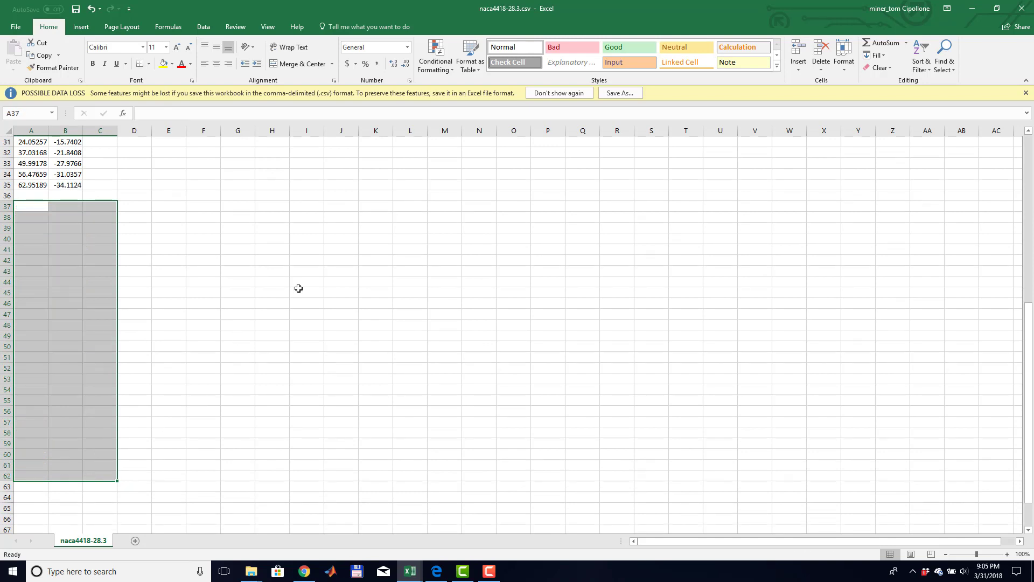
scroll(298, 288, up, 10)
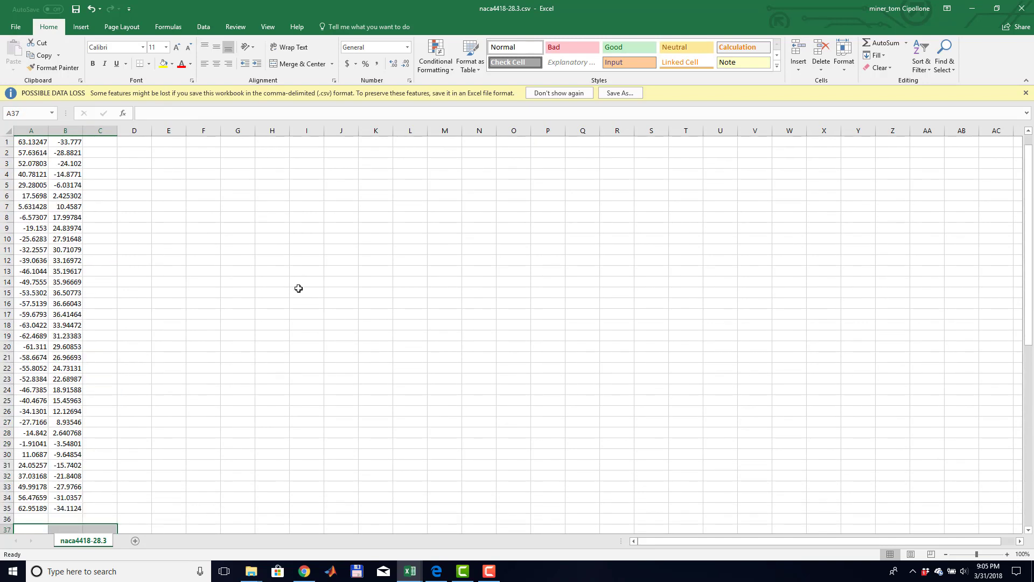
Insert an empty column before the X coordinates in the naca4418-28.3 sheet
click(31, 130)
right_click(32, 131)
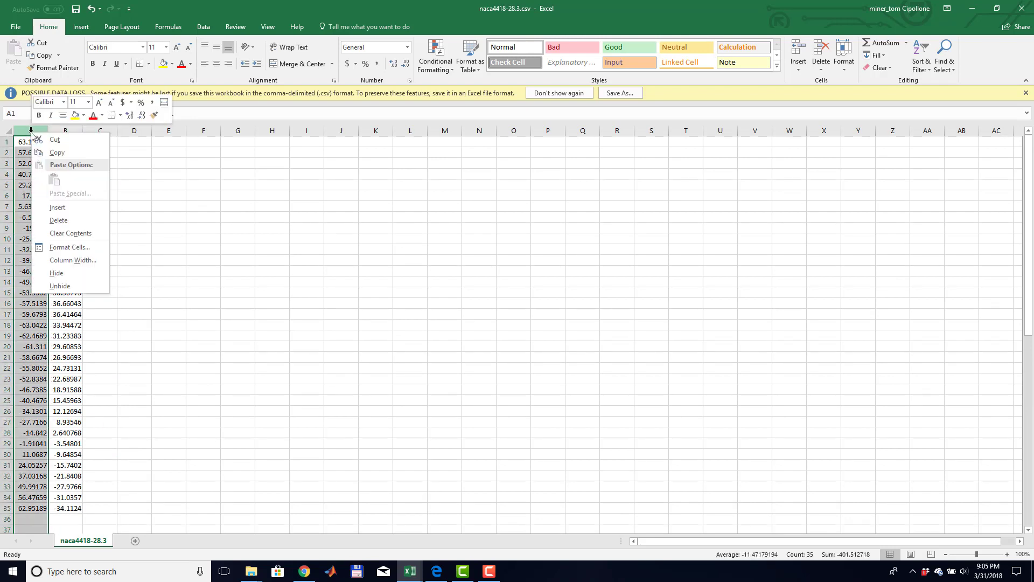
click(57, 207)
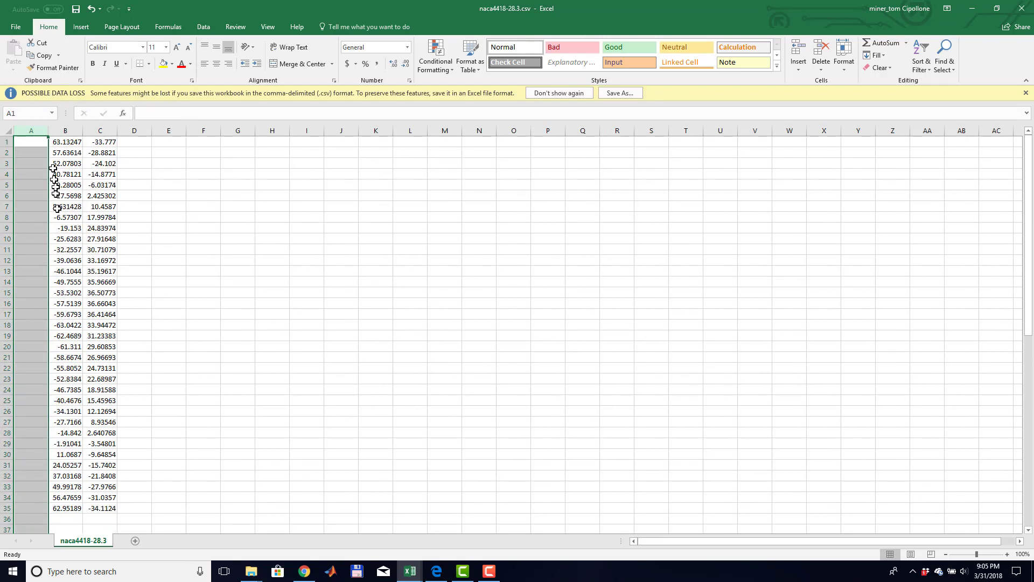
Enter 434.3 in cell A1 and fill it down column A to row 35
click(28, 138)
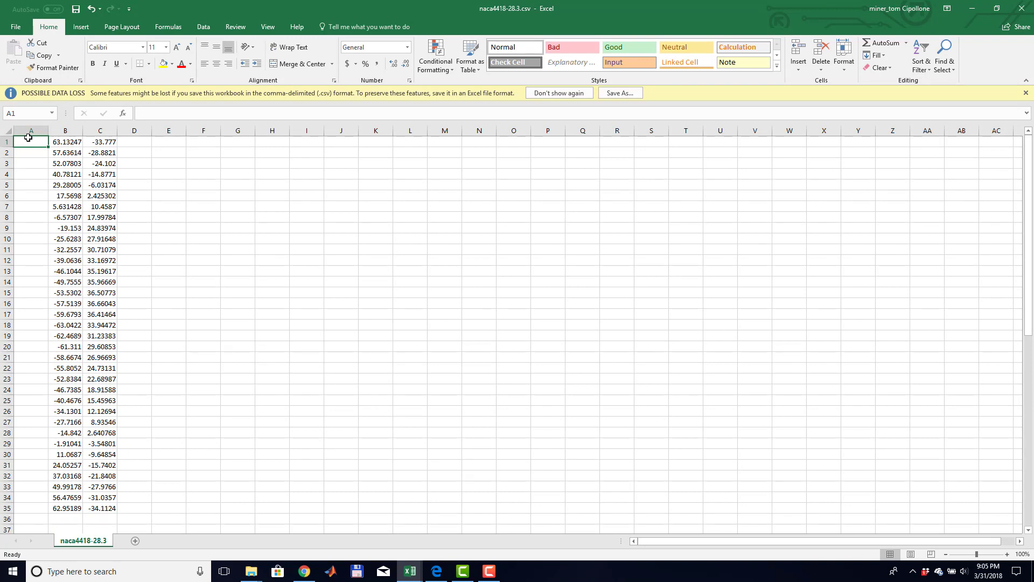
text(434.3)
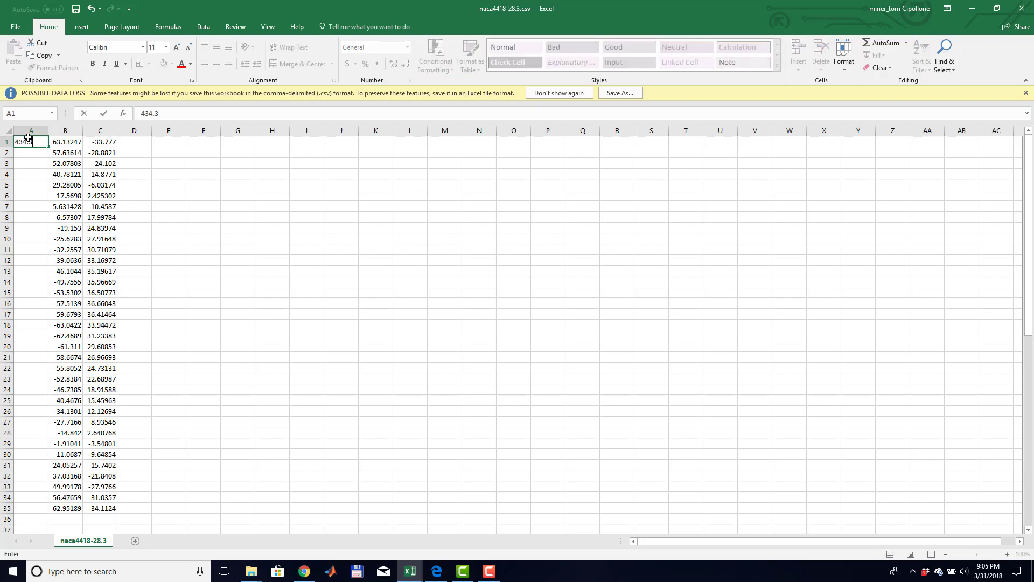
key(Return)
click(29, 140)
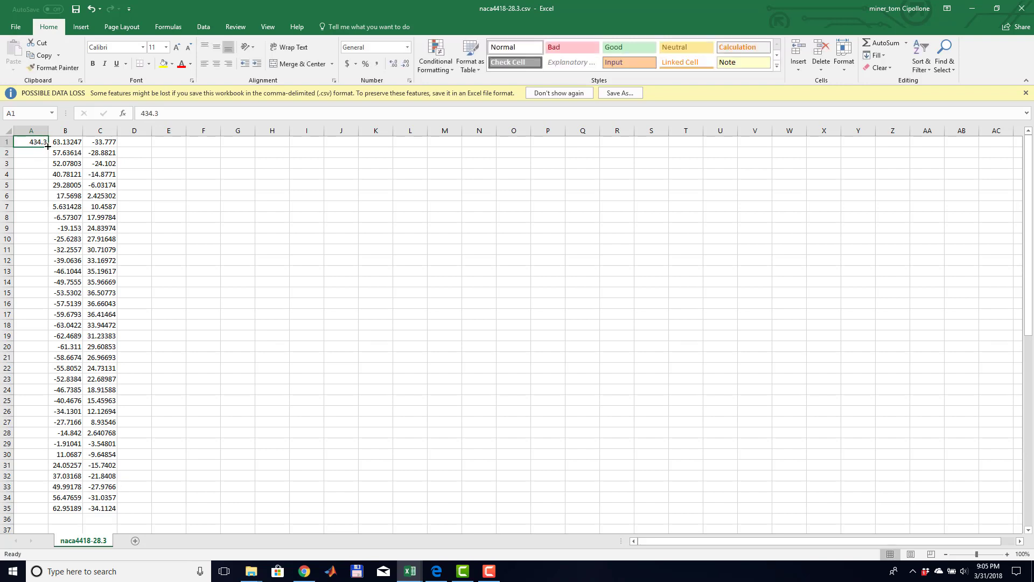
double_click(47, 146)
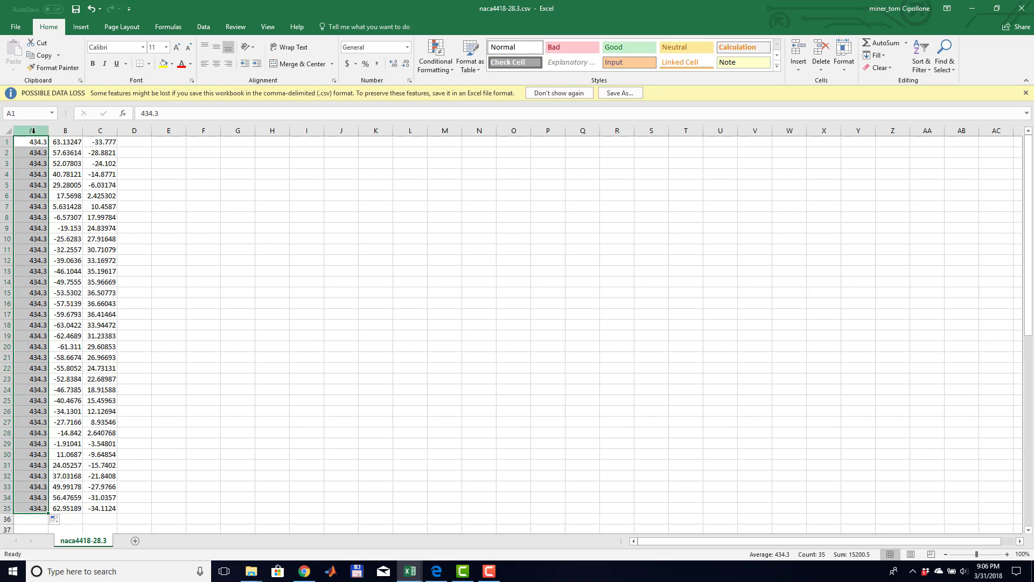
Run Text to Columns on column A as delimited data with tab and space delimiters and General format
click(203, 28)
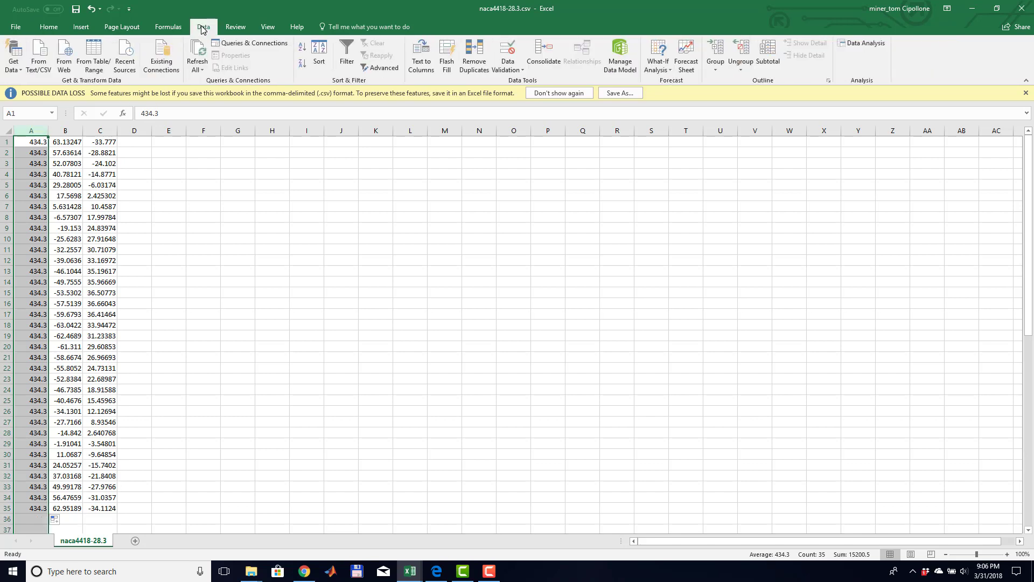
click(419, 51)
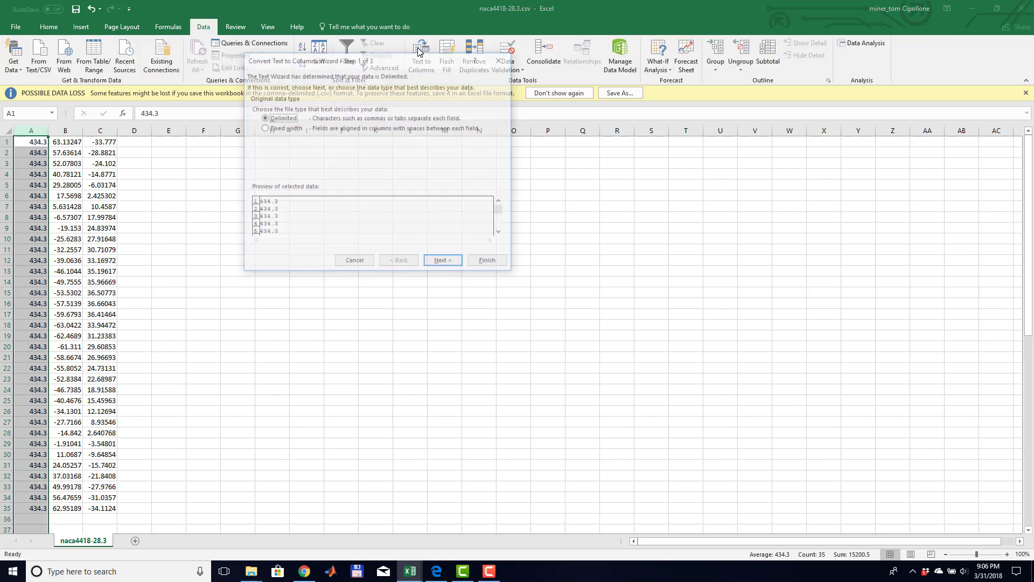
click(441, 263)
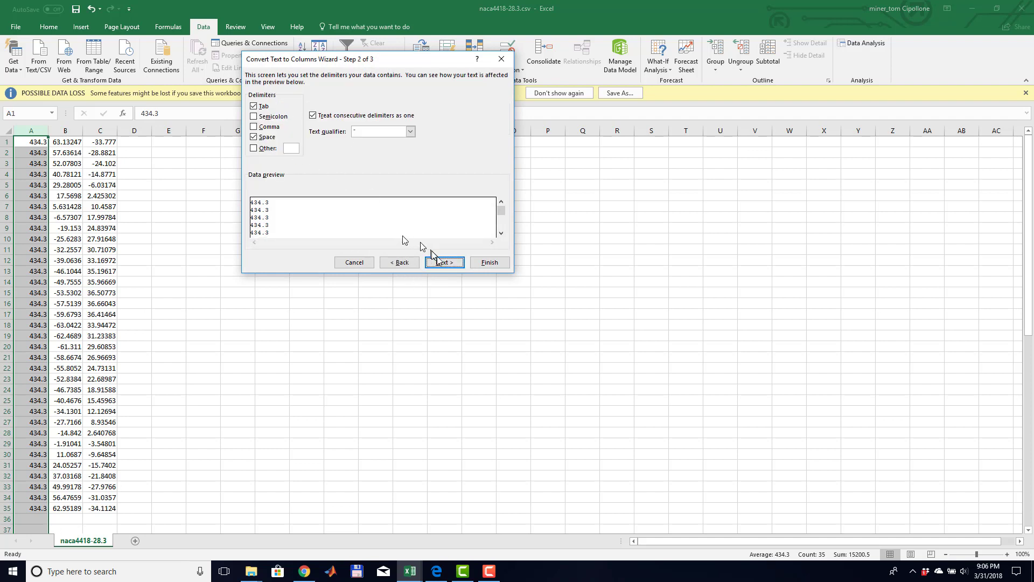
click(446, 263)
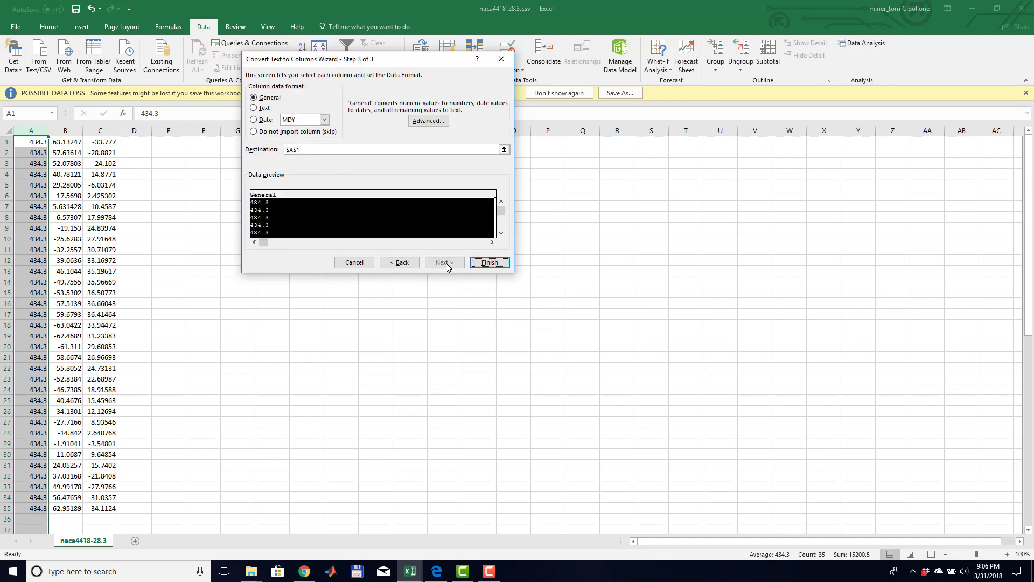
click(495, 264)
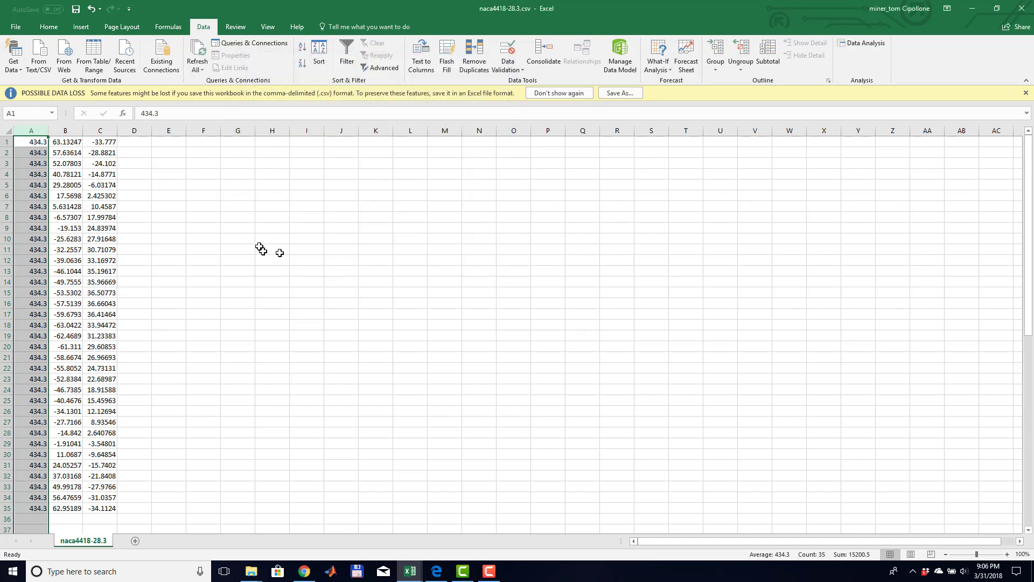
Save the naca4418-28.3 sheet as a Text (Tab delimited) file in the PropWithTwist folder
drag(200, 198, 164, 196)
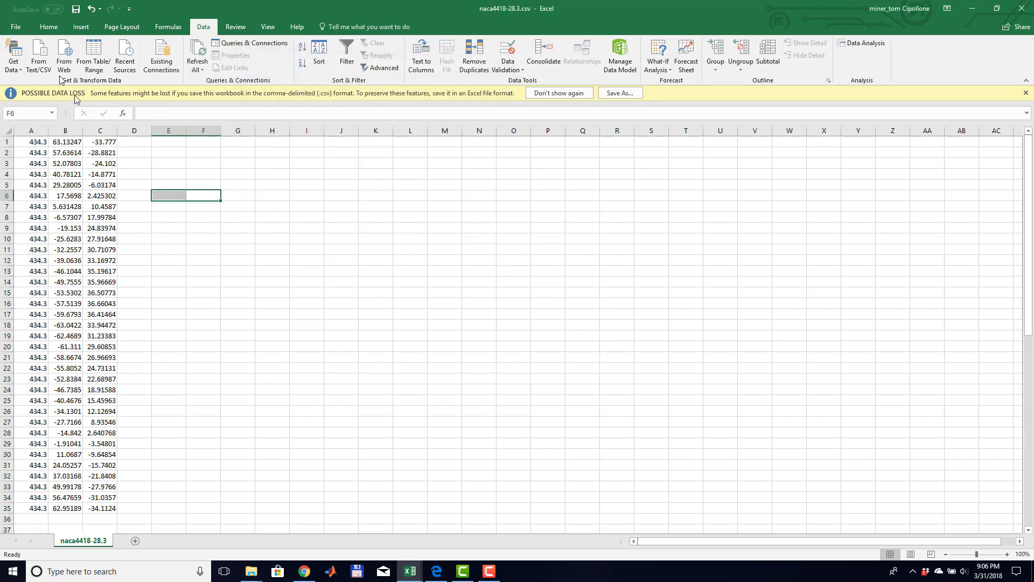
click(14, 32)
click(36, 133)
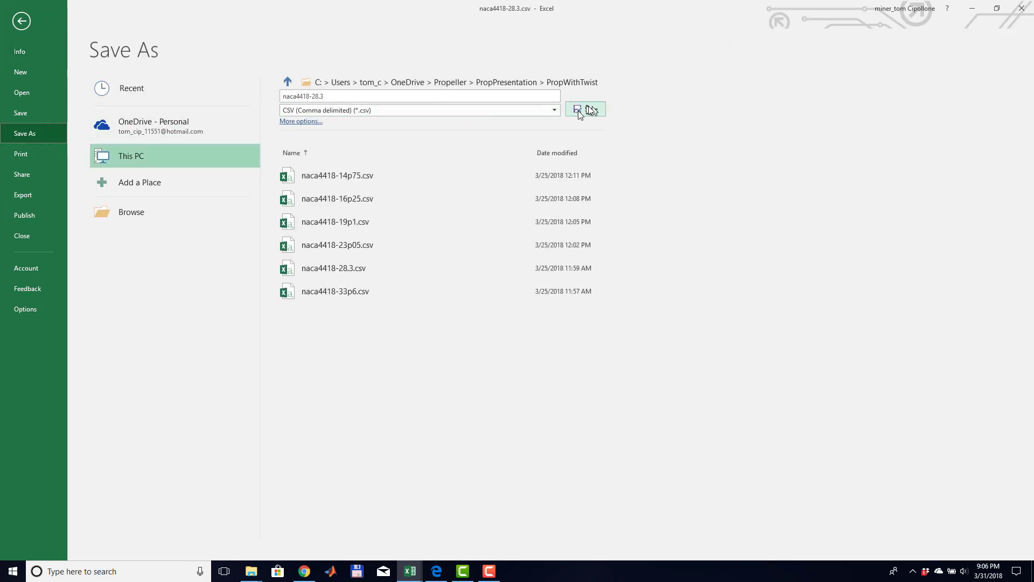
click(554, 110)
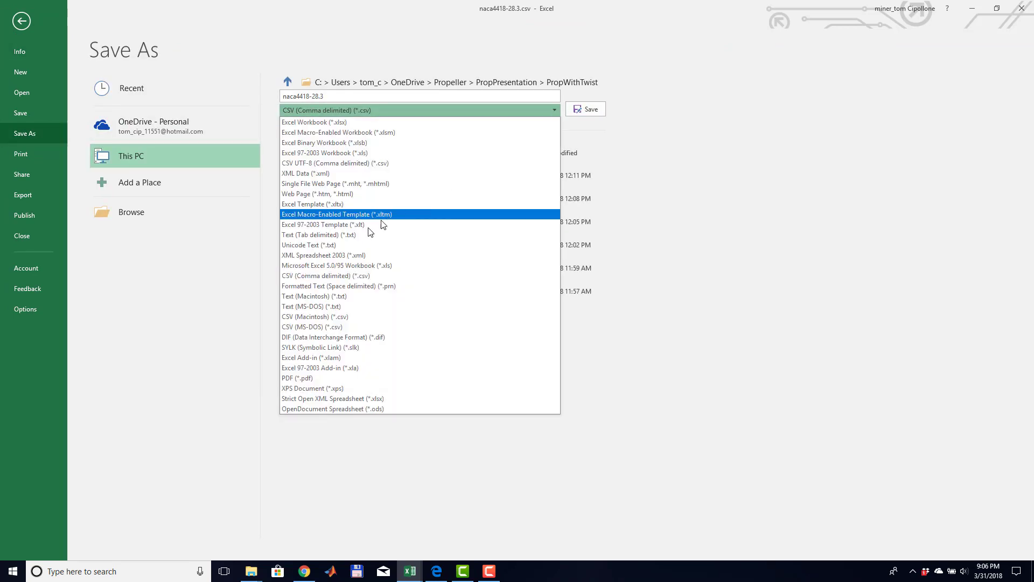
click(333, 235)
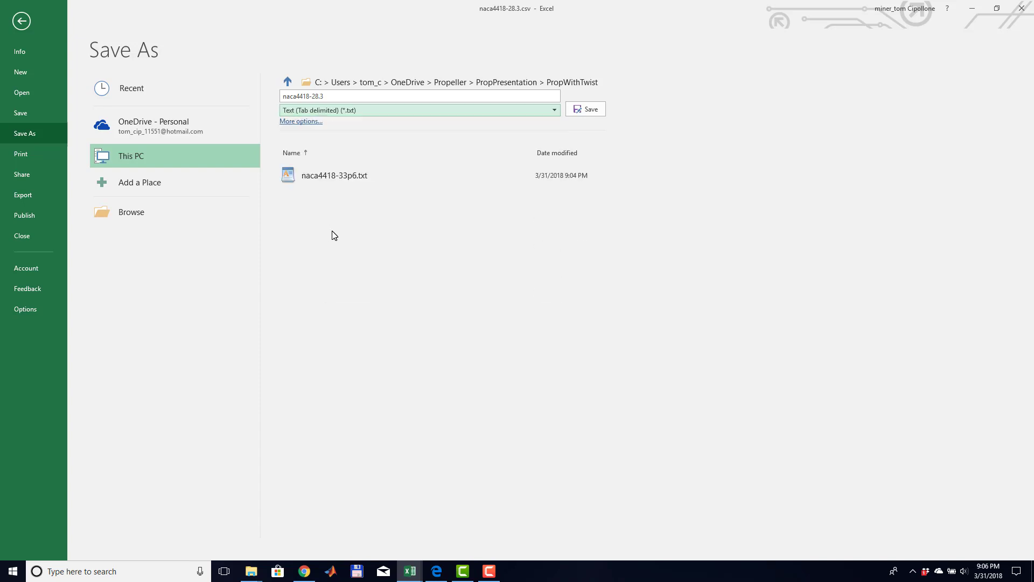
click(591, 110)
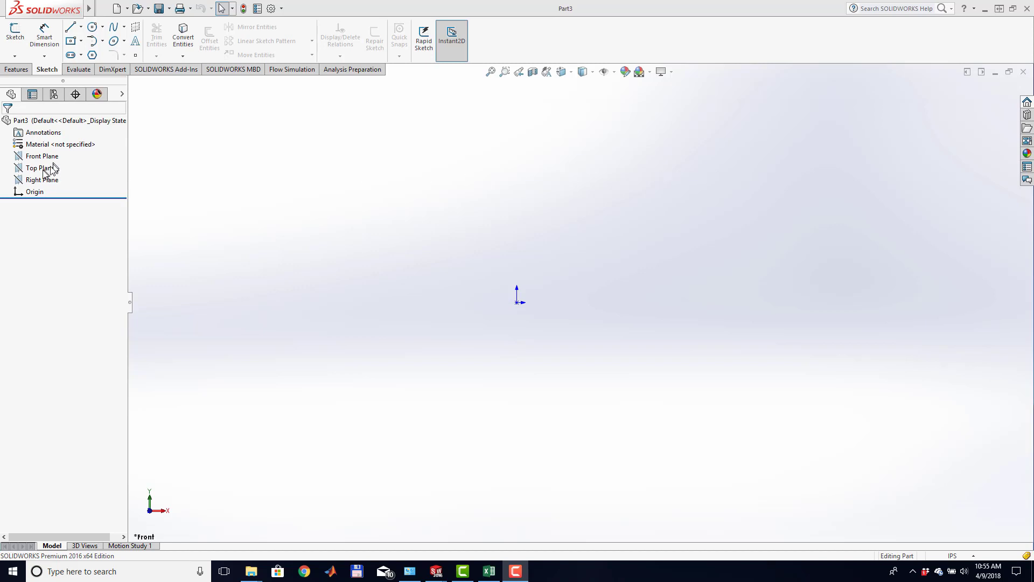
Move the PropDimensions workbook aside for reference and set the part's units to MMGS (millimeter, gram, second)
click(47, 184)
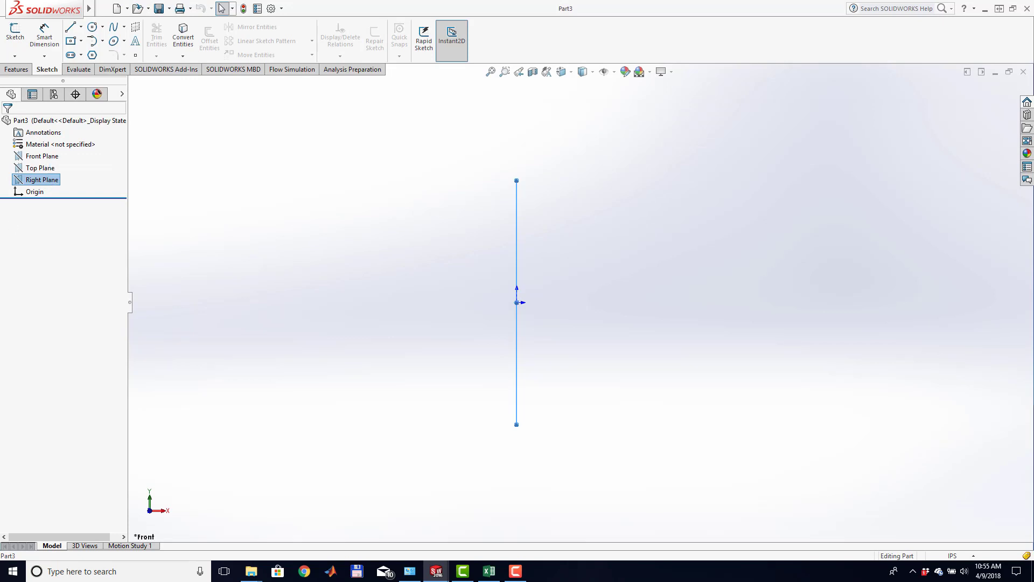
key(alt+Tab)
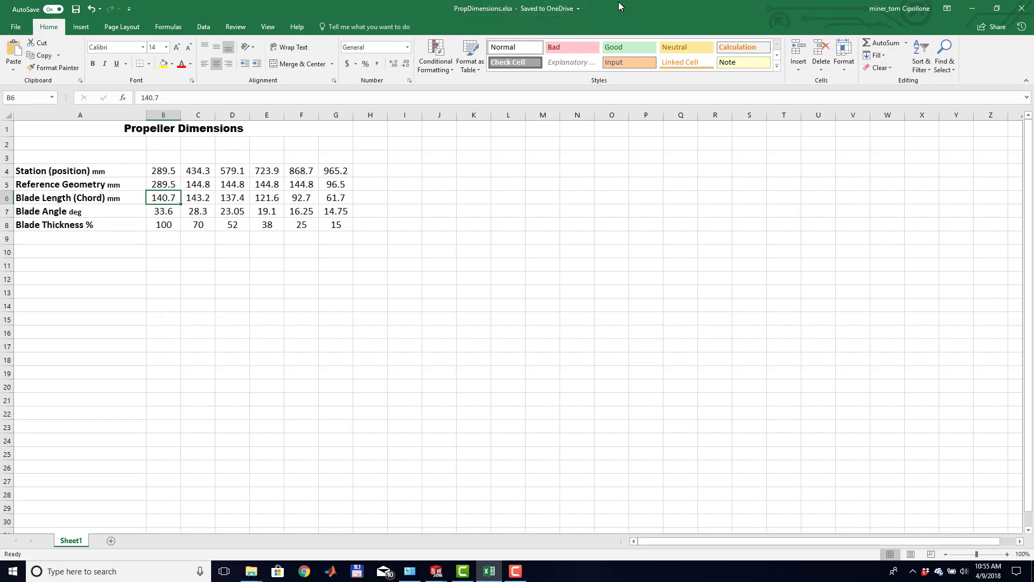
drag(619, 7, 1, 124)
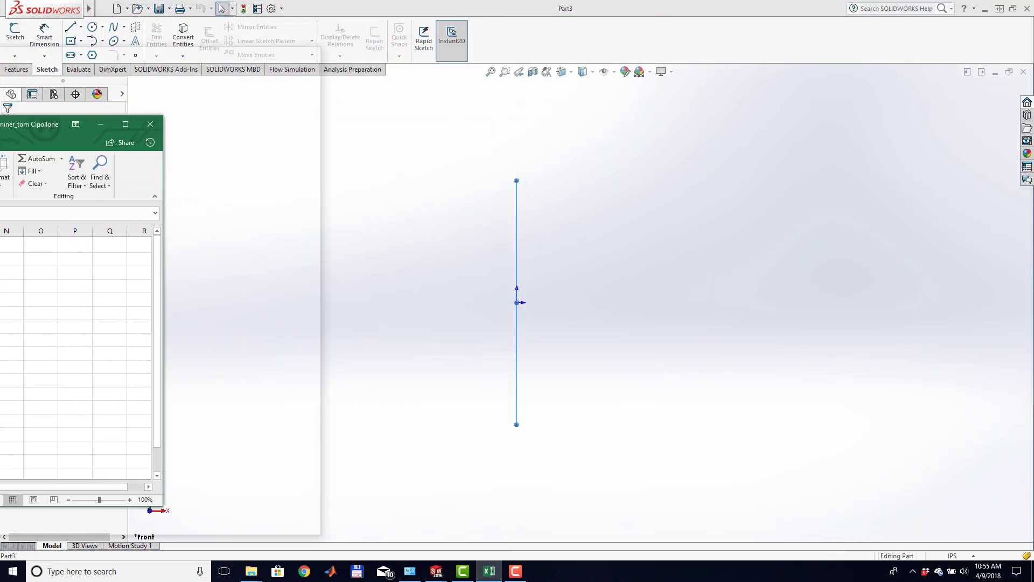
key(alt+Tab)
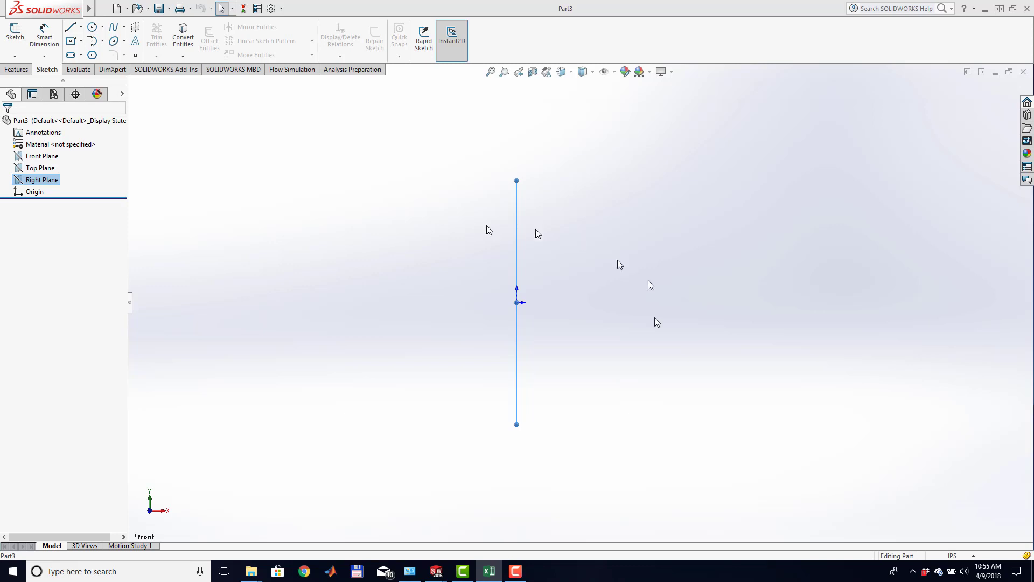
click(975, 556)
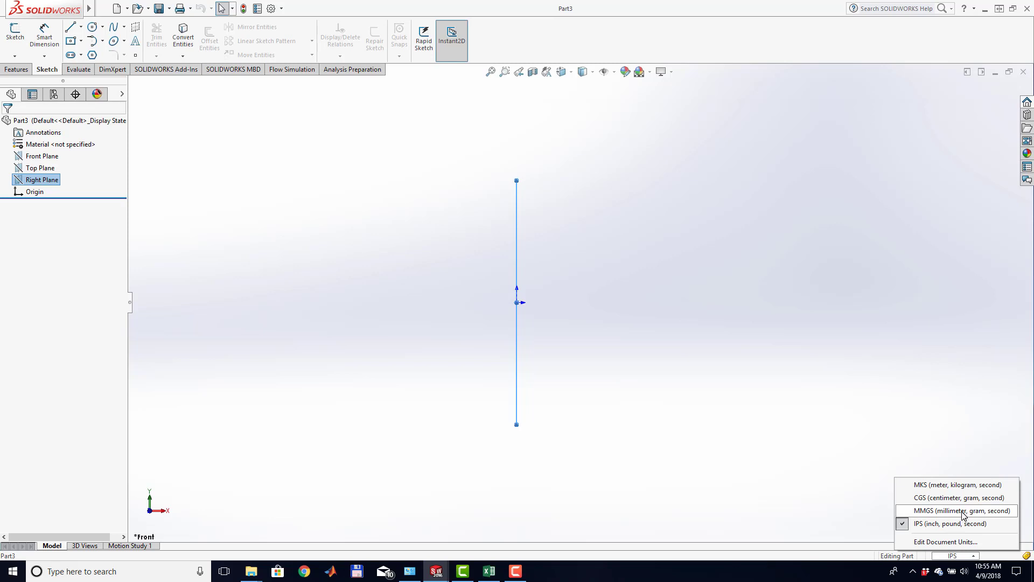
click(964, 511)
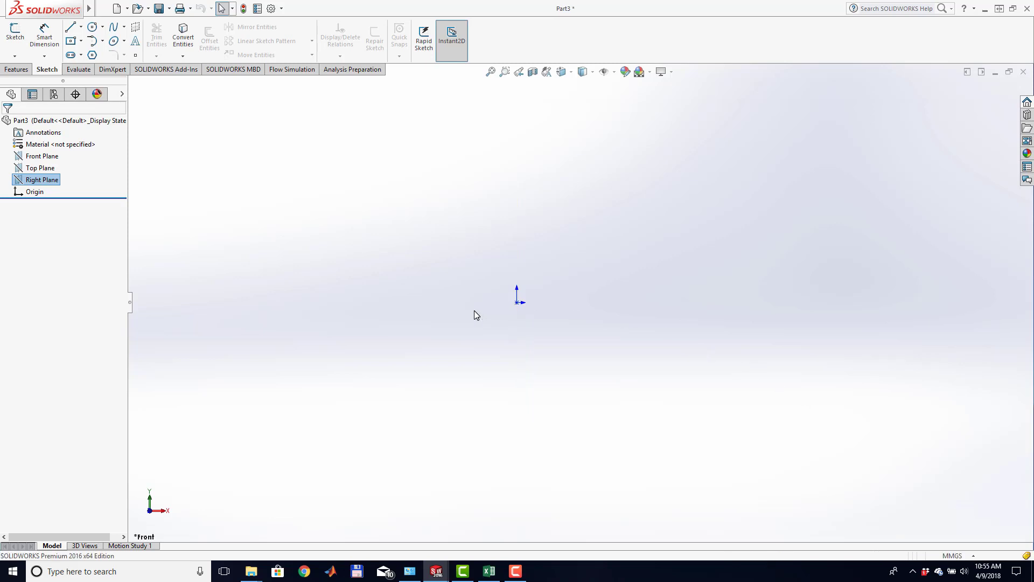
Create a reference plane offset 289.5 mm from the Right Plane in the positive X direction
click(46, 182)
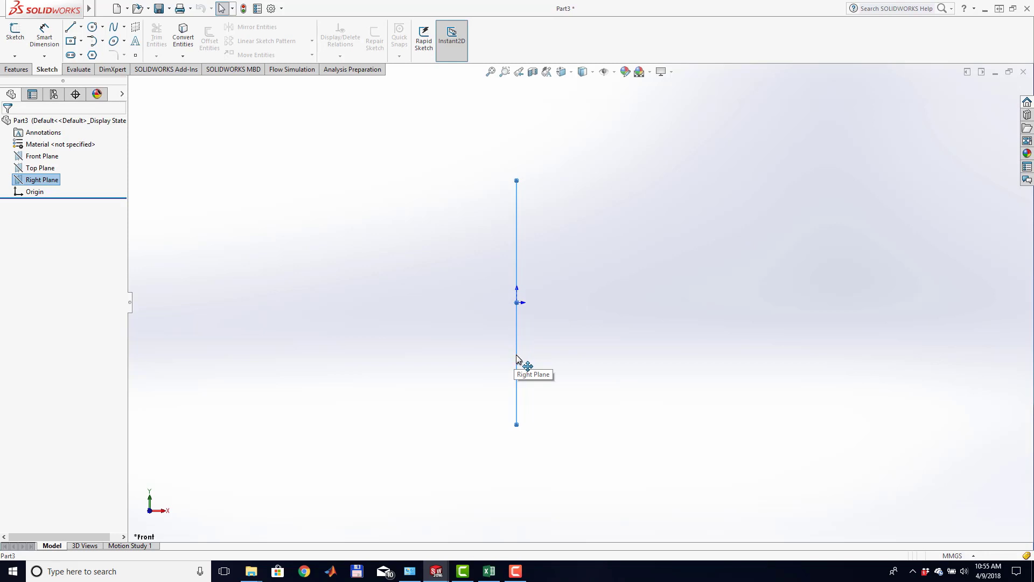
ctrl+drag(518, 360, 720, 352)
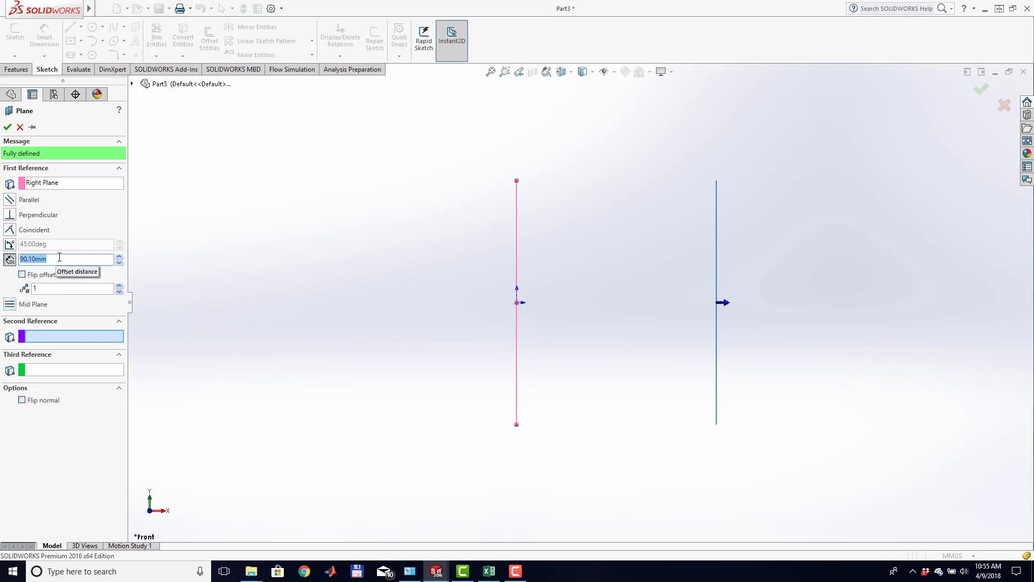
text(289.5mm)
click(7, 127)
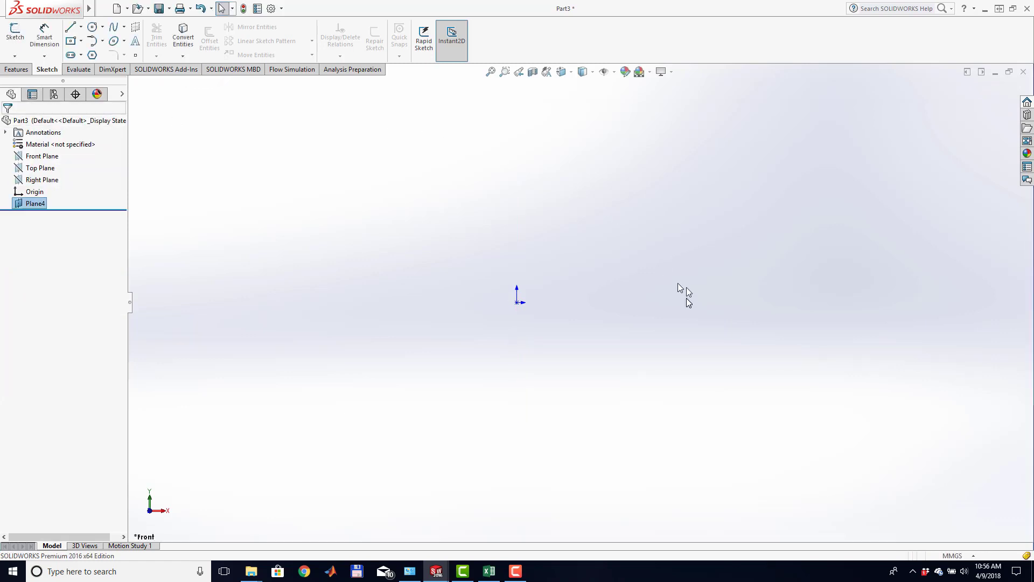
Create four more reference planes spaced 144.8 mm apart, outward from the 289.5 mm station plane
scroll(682, 321, down, 4)
scroll(682, 321, up, 11)
scroll(682, 321, up, 3)
click(639, 317)
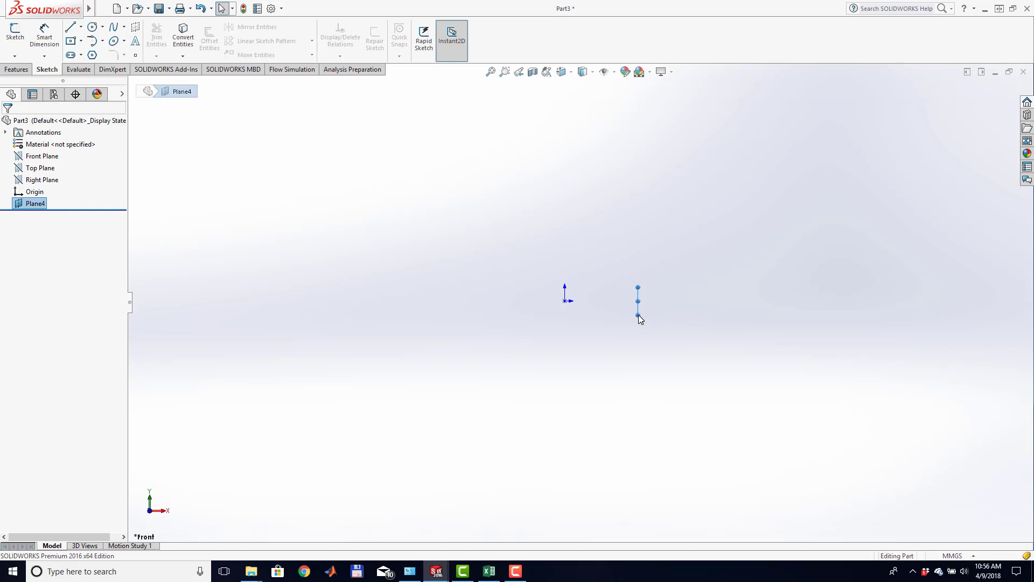
ctrl+drag(638, 311, 686, 317)
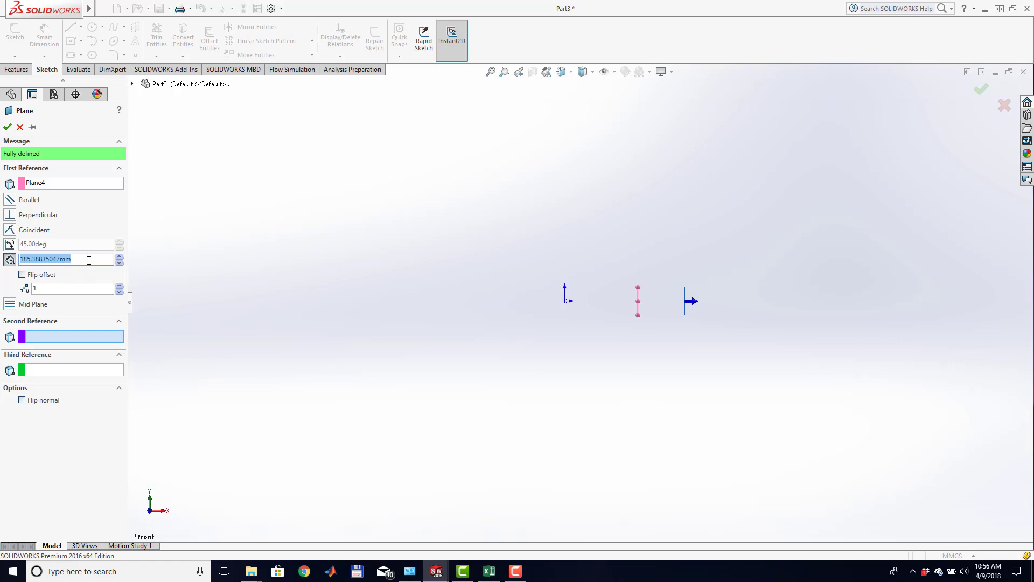
text(144.8mm)
key(Return)
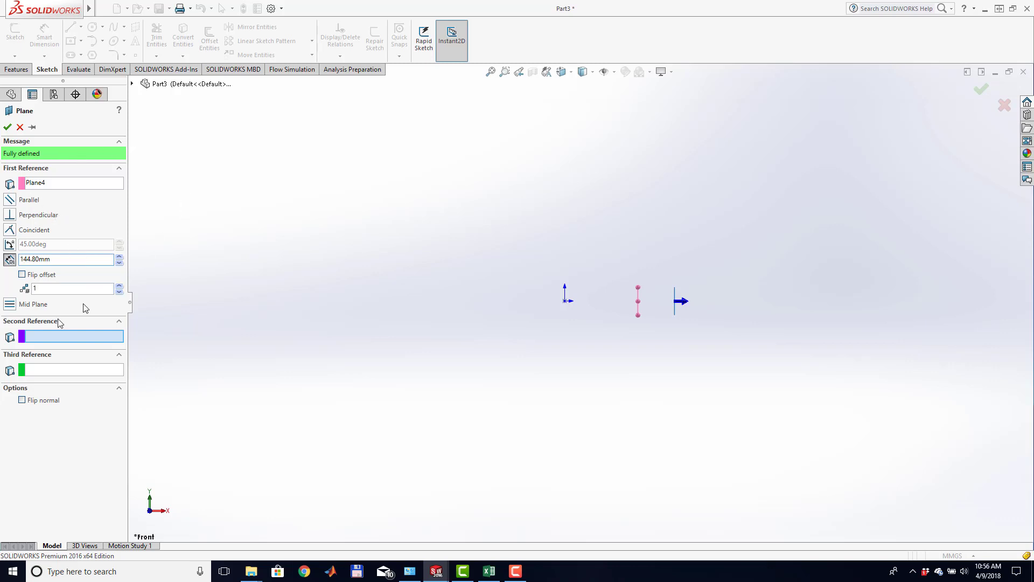
click(52, 288)
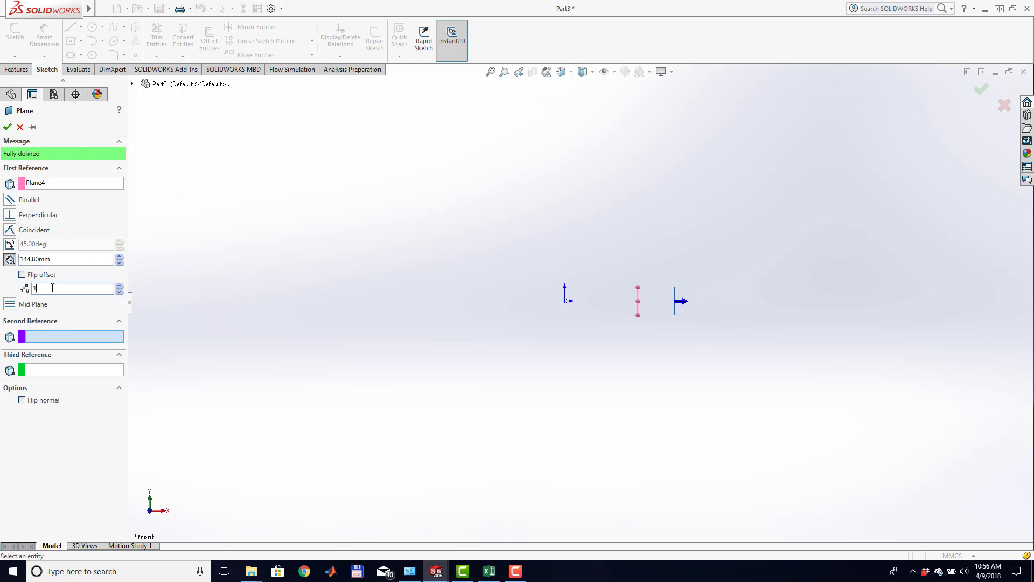
key(BackSpace)
text(4)
click(9, 128)
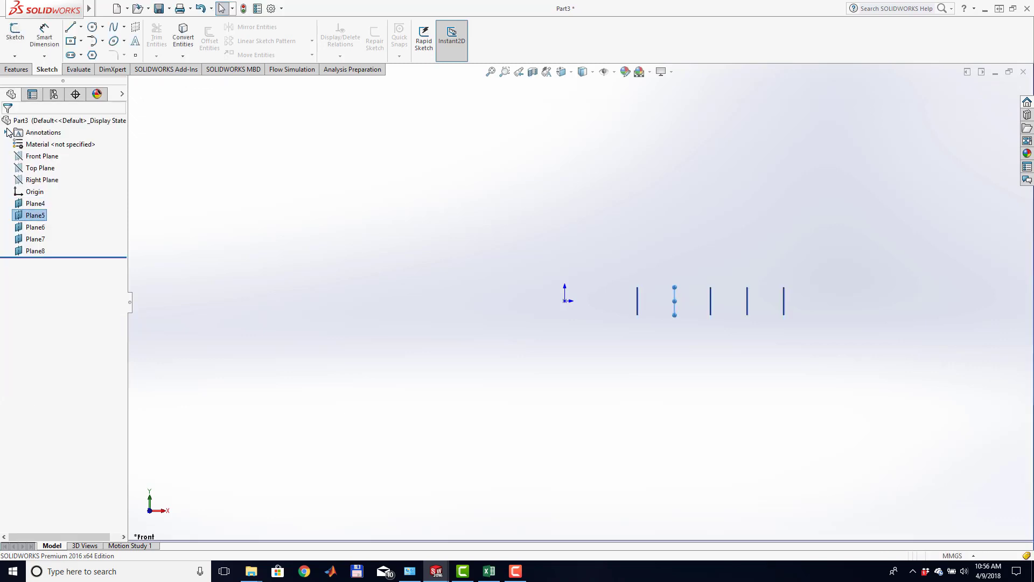
Add a tip plane offset 96.5 mm outward from the outermost station plane and show the part in isometric view
click(784, 311)
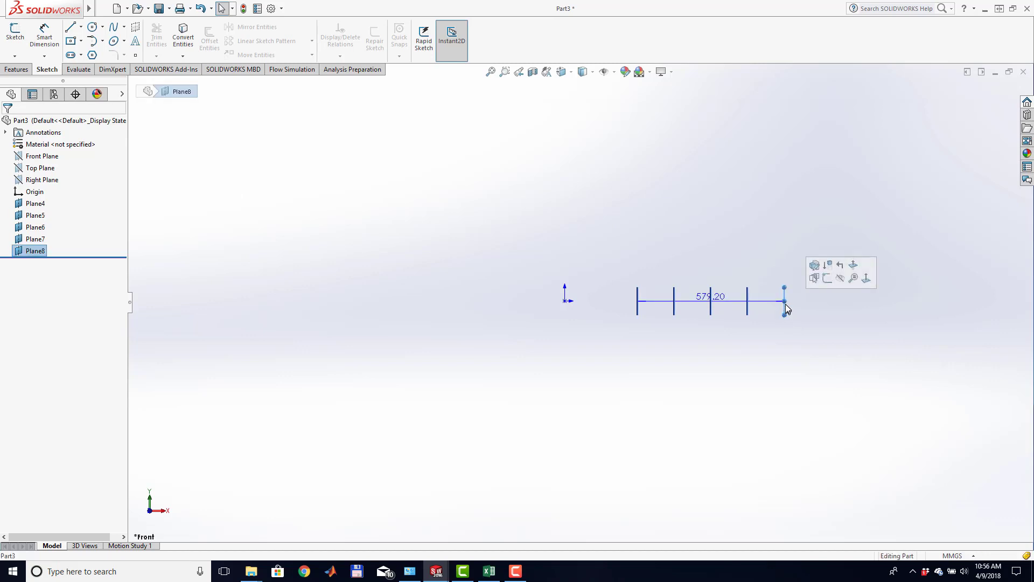
ctrl+drag(796, 303, 825, 307)
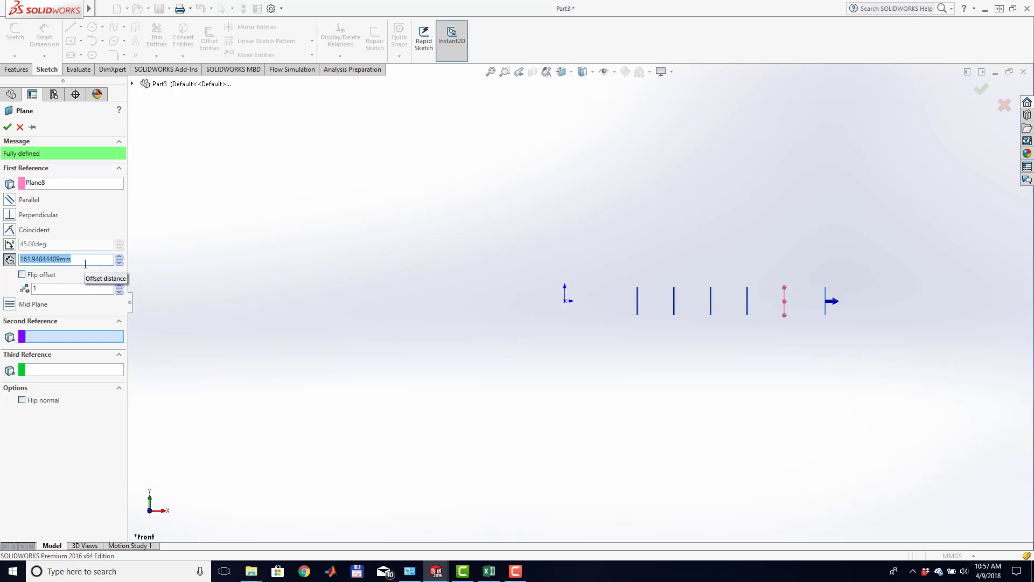
text(96.5mm)
key(Return)
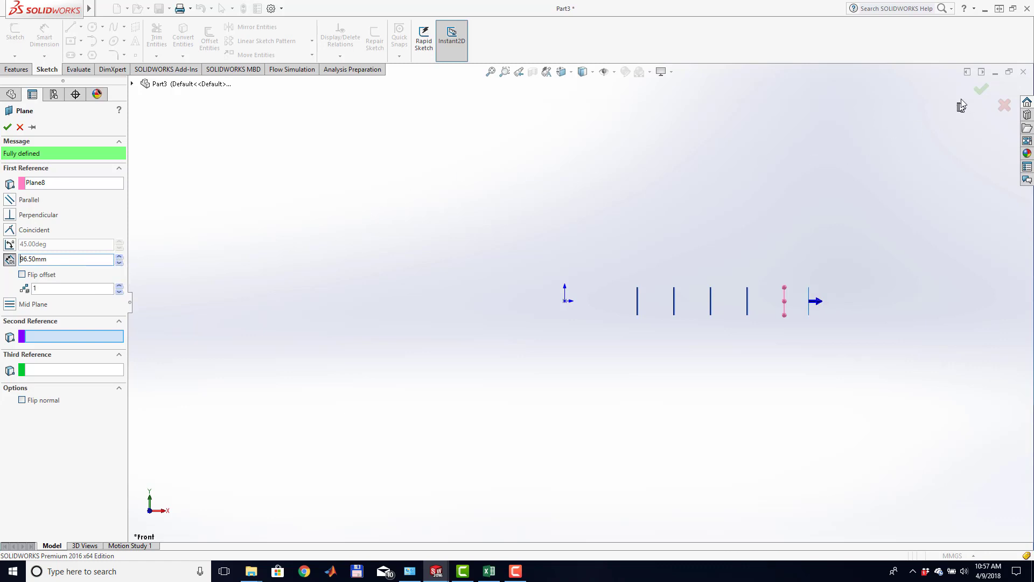
click(981, 92)
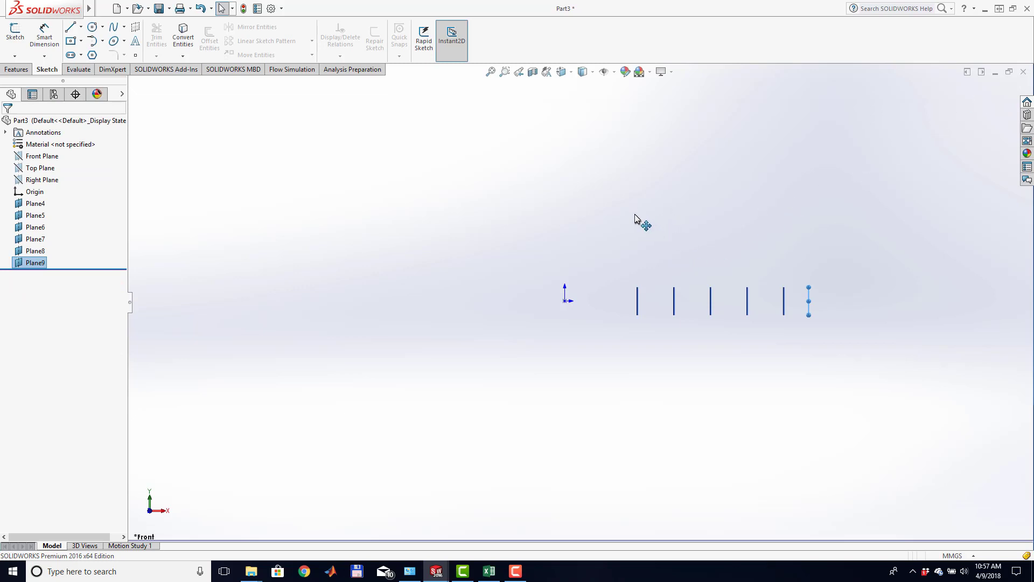
key(ctrl+7)
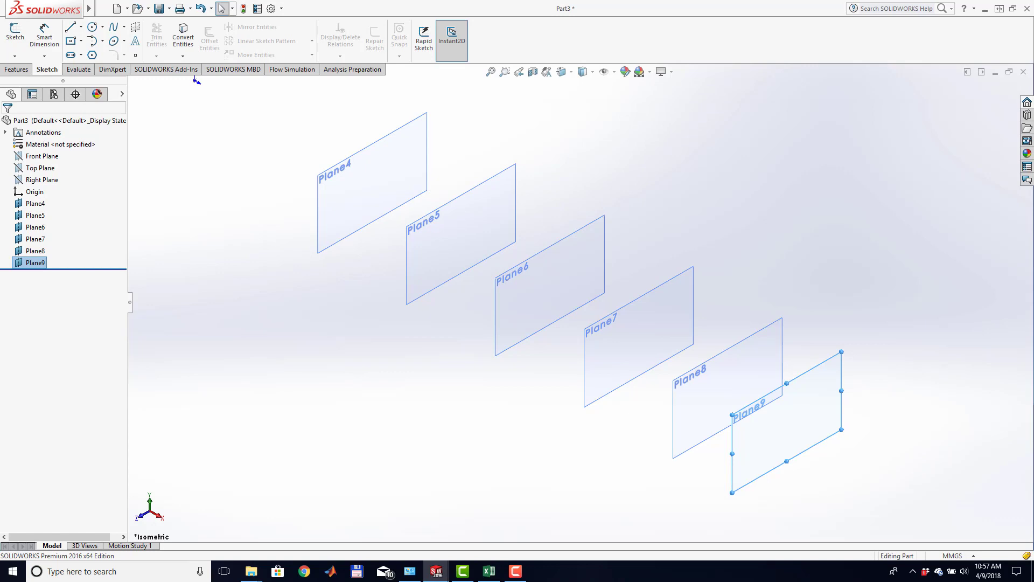
key(alt+Tab)
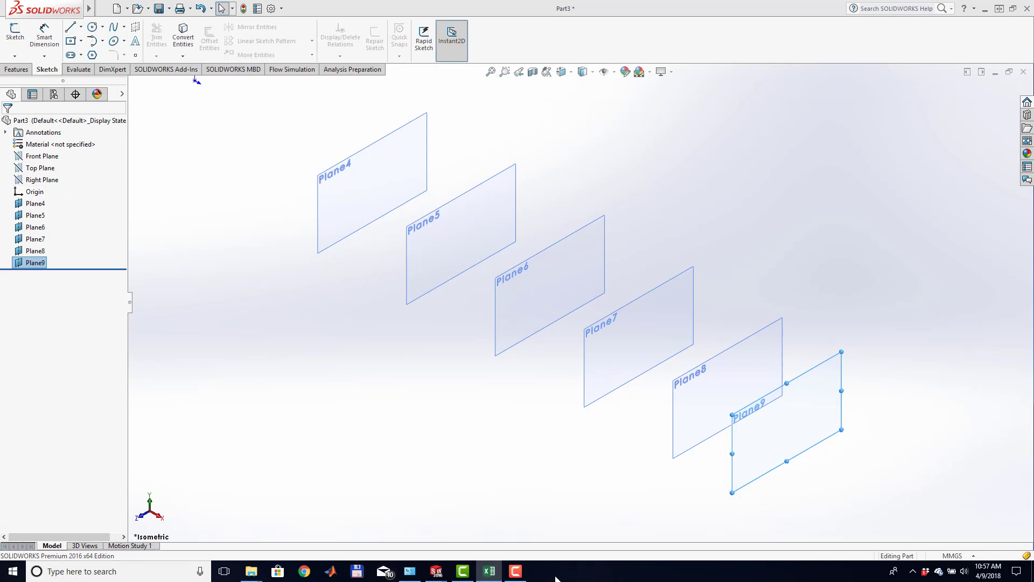
click(515, 572)
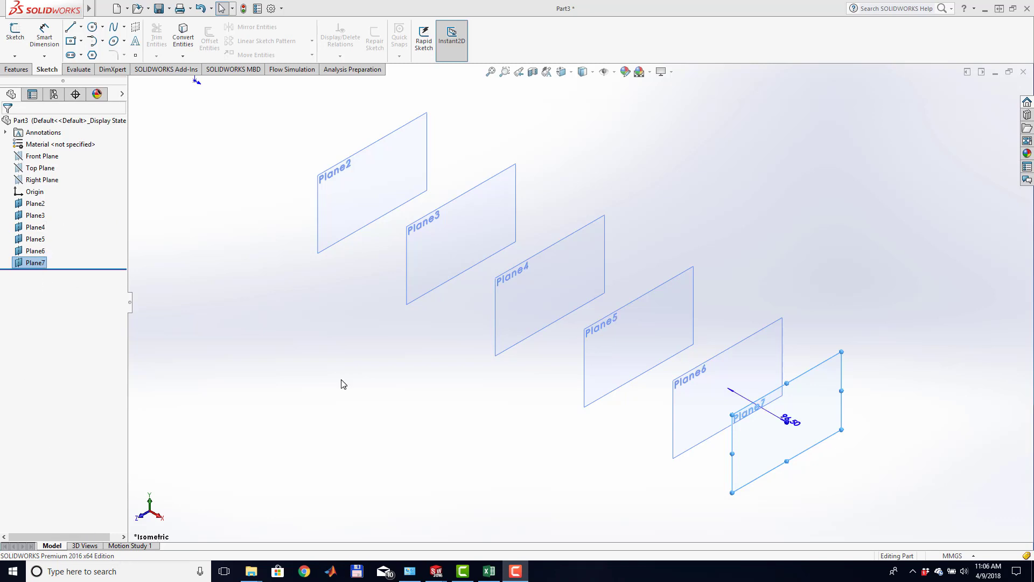
Insert a curve through XYZ points from the text file naca4418-33p6.txt in the PropTwistThickness folder
click(35, 204)
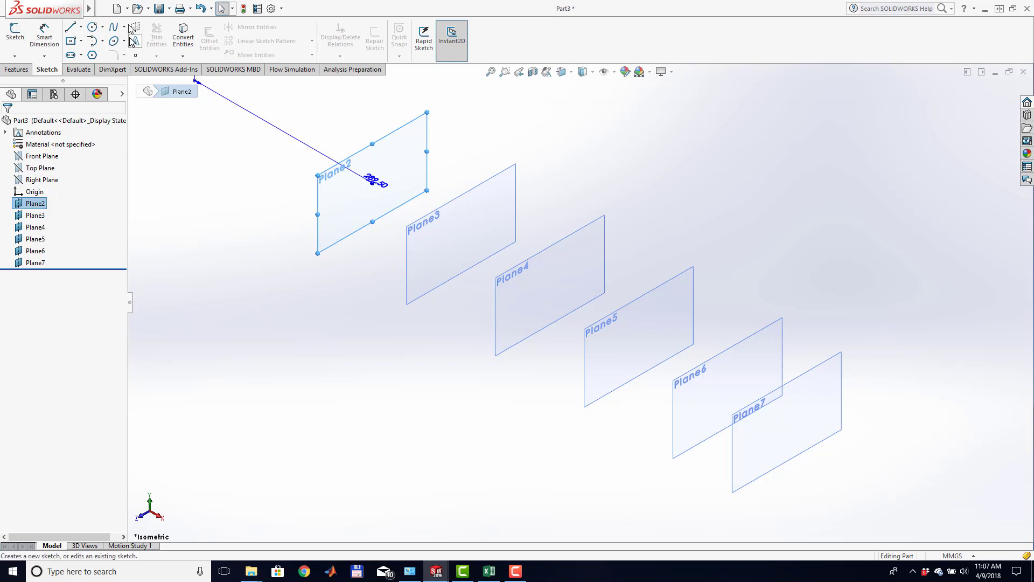
mouse_move(90, 10)
click(142, 9)
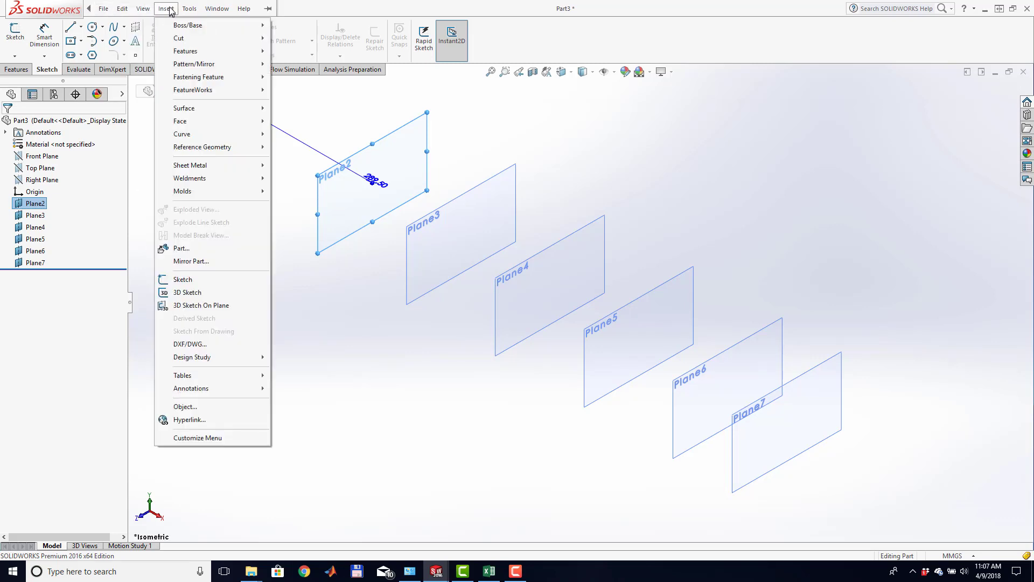
mouse_move(166, 9)
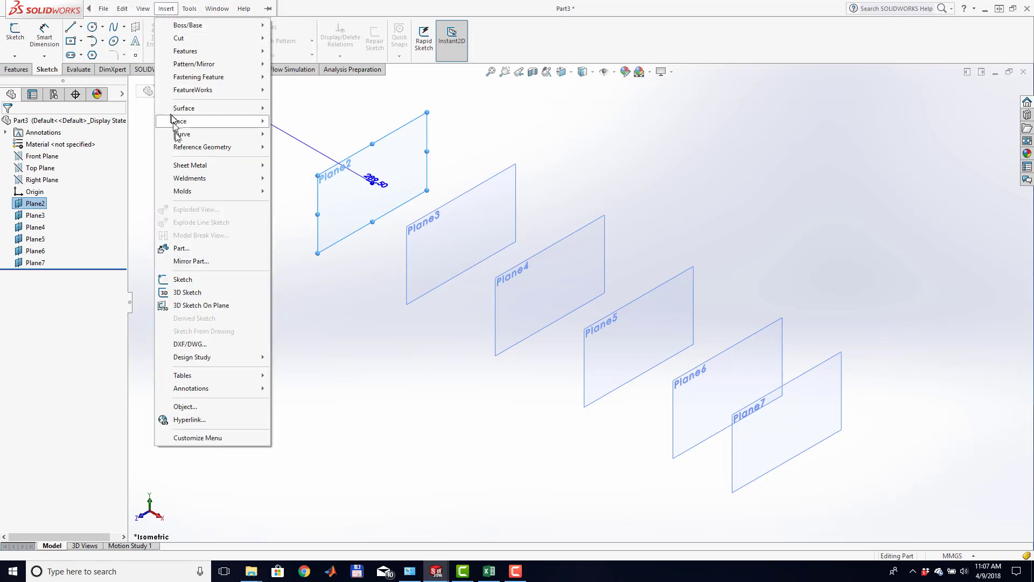
mouse_move(183, 135)
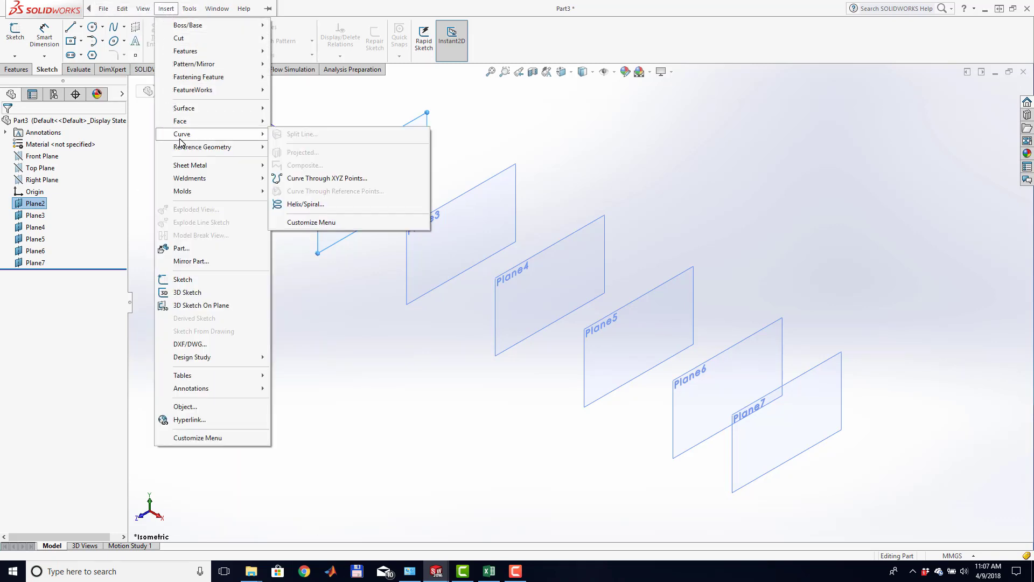
click(310, 179)
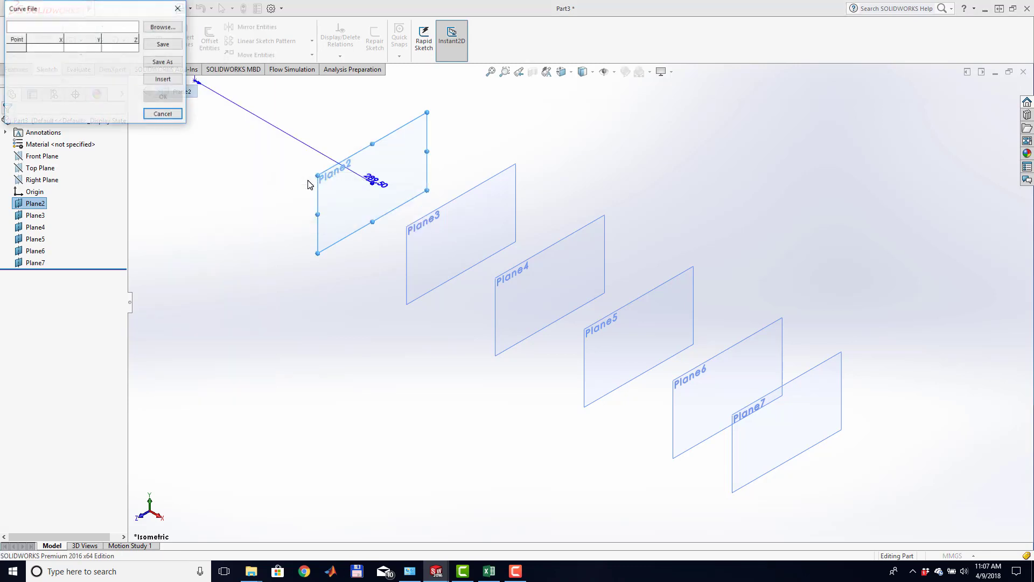
click(162, 26)
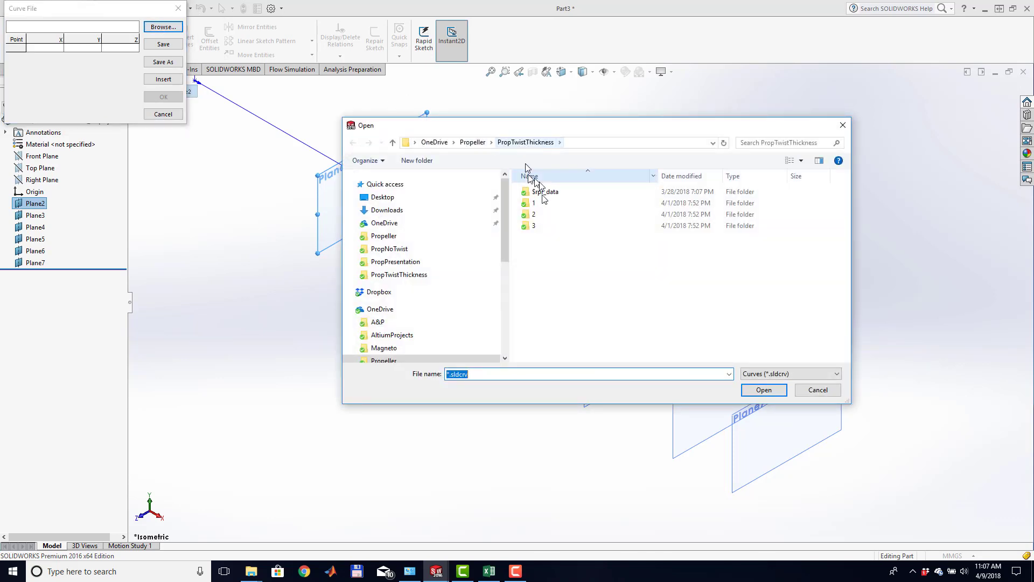
click(839, 374)
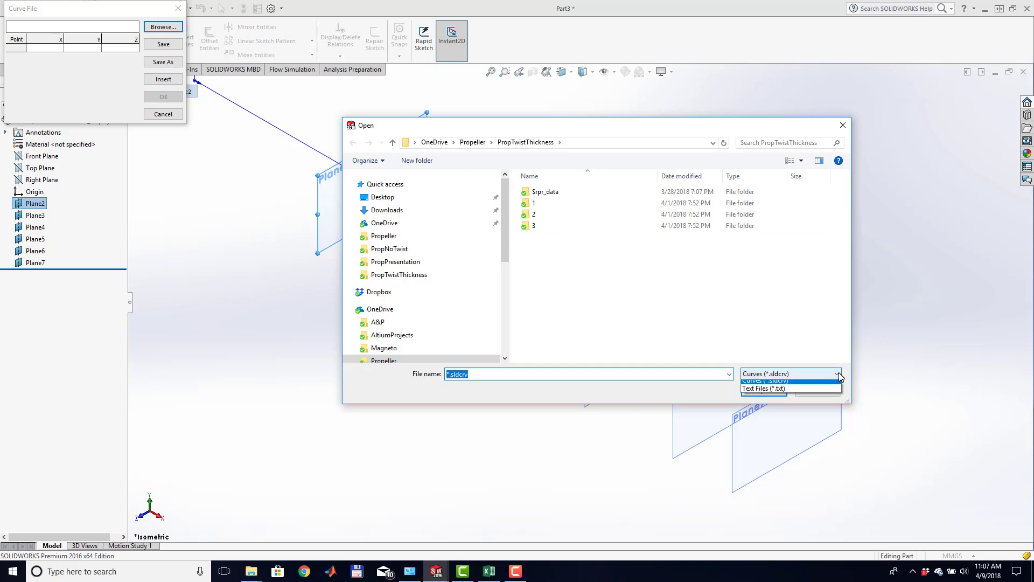
click(798, 393)
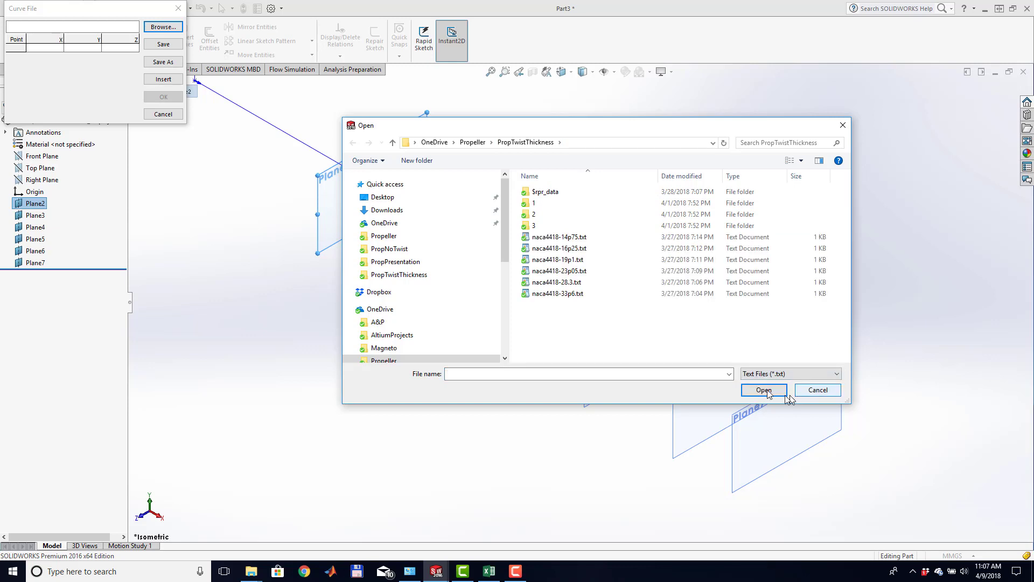
click(563, 295)
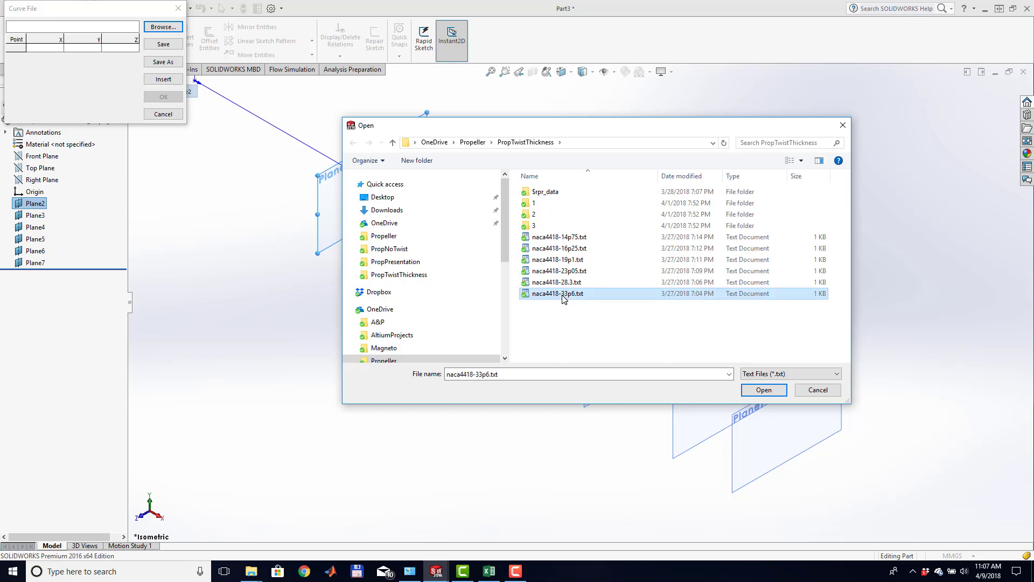
click(762, 390)
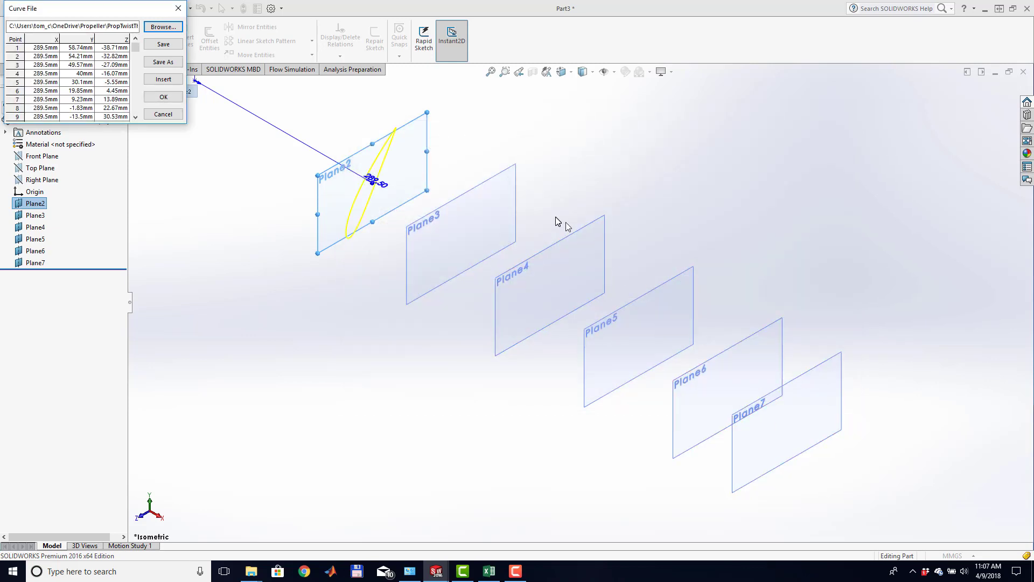
click(164, 100)
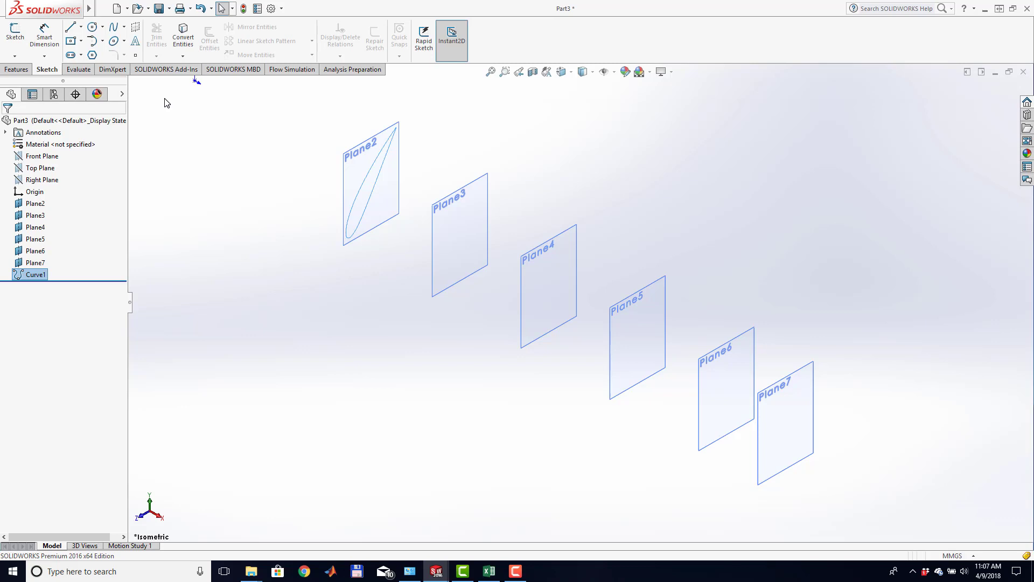
Create a 3D sketch and convert the imported airfoil curve at Plane2 into sketch entities
click(13, 59)
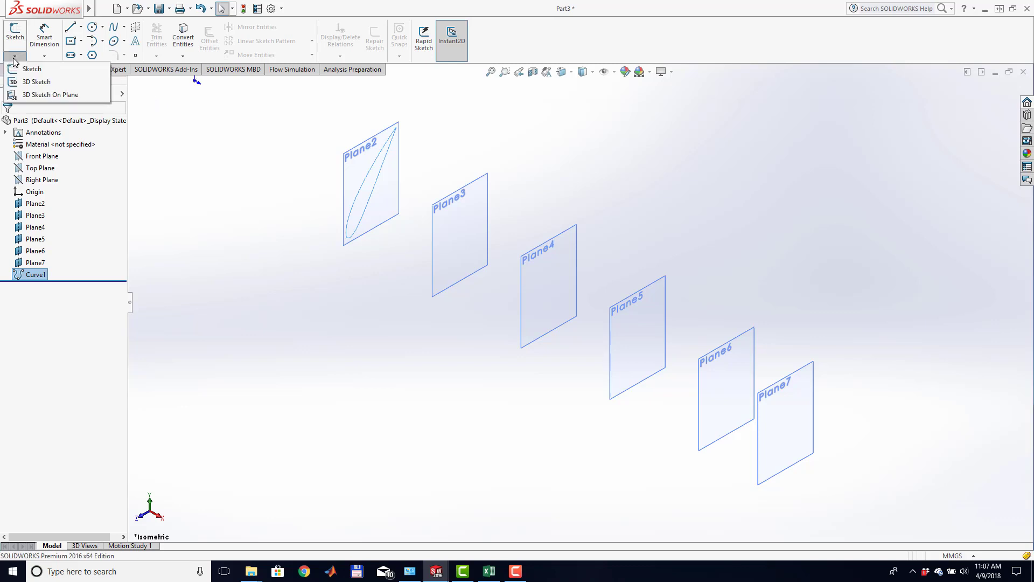
click(33, 83)
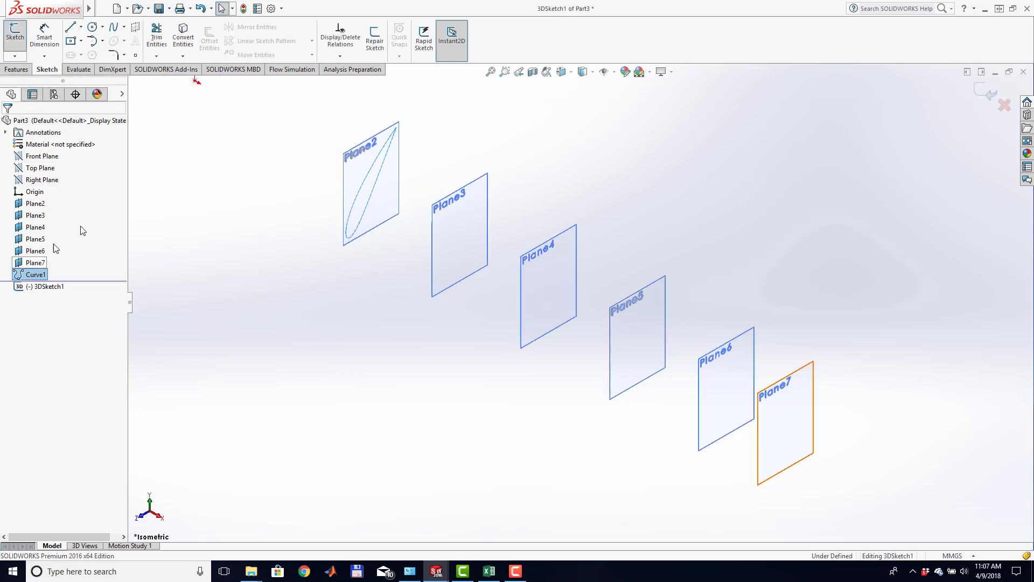
click(369, 180)
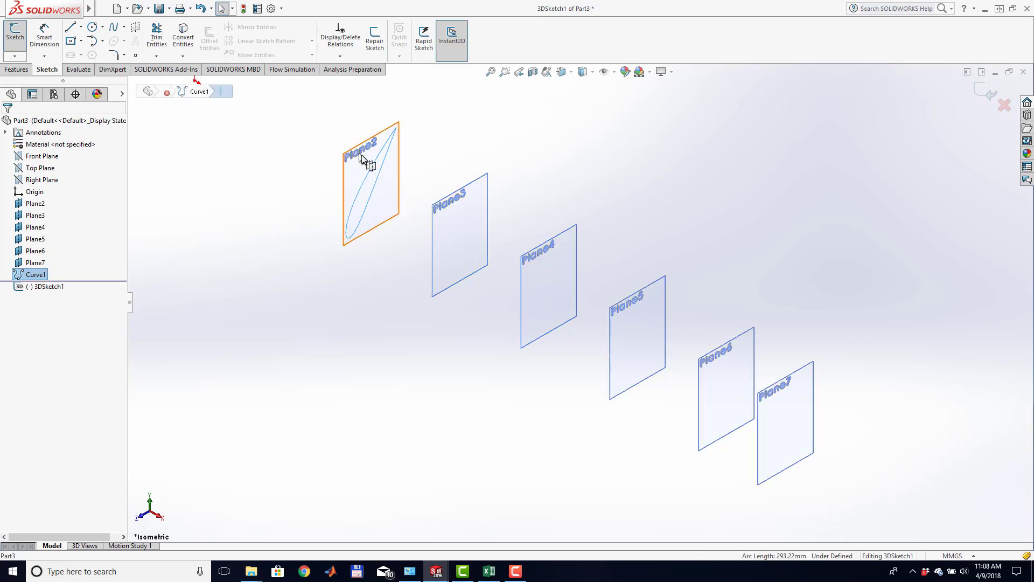
click(185, 36)
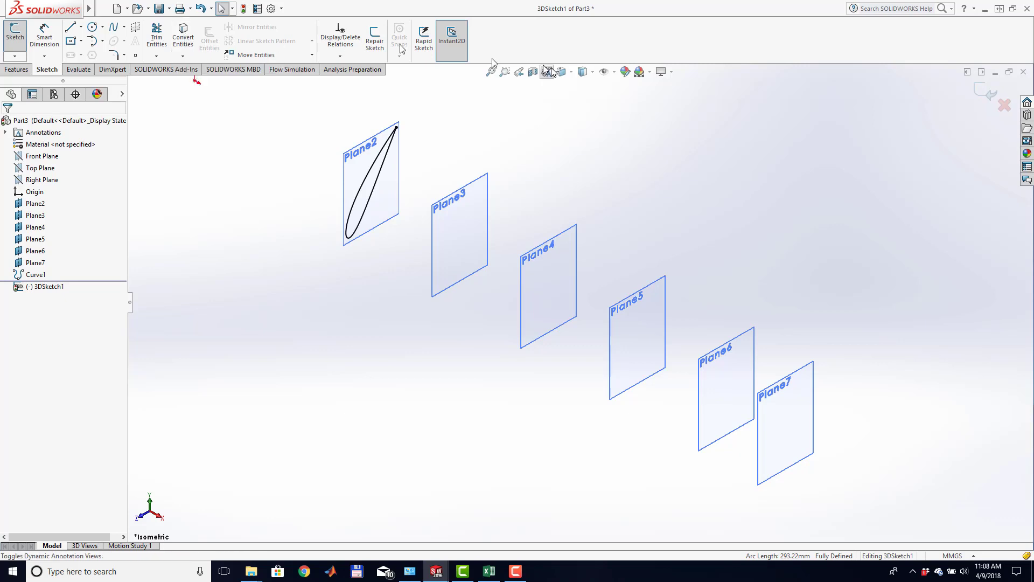
click(989, 98)
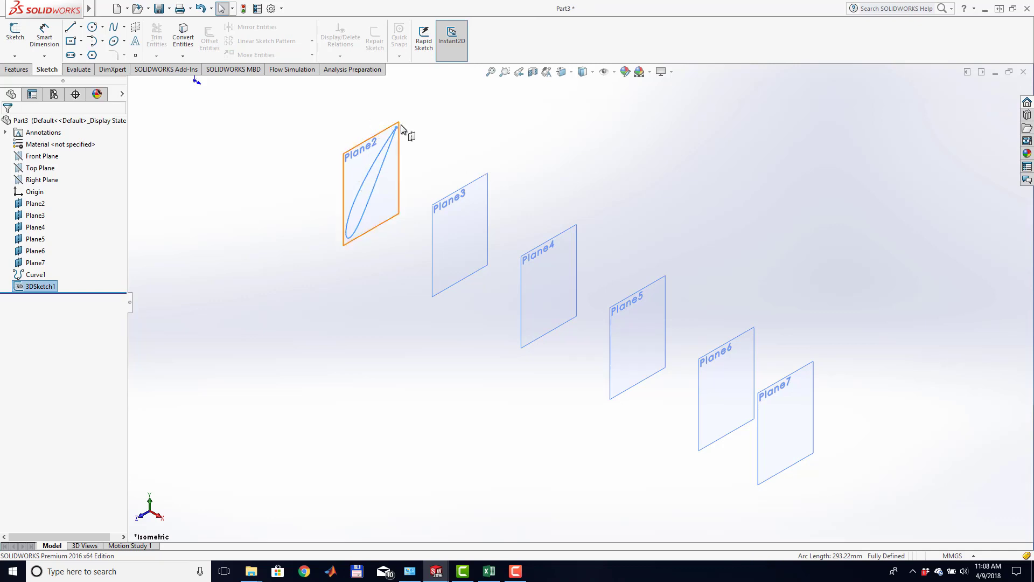
Edit the Plane2 airfoil's 3D sketch and close its trailing edge with a tangent arc between the two open endpoints
scroll(402, 132, down, 5)
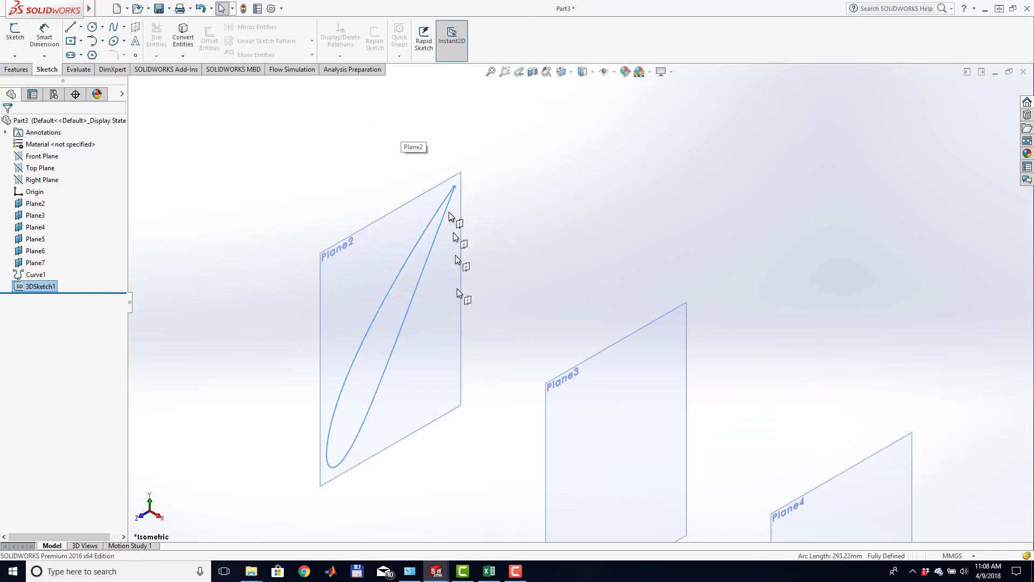
scroll(467, 208, down, 6)
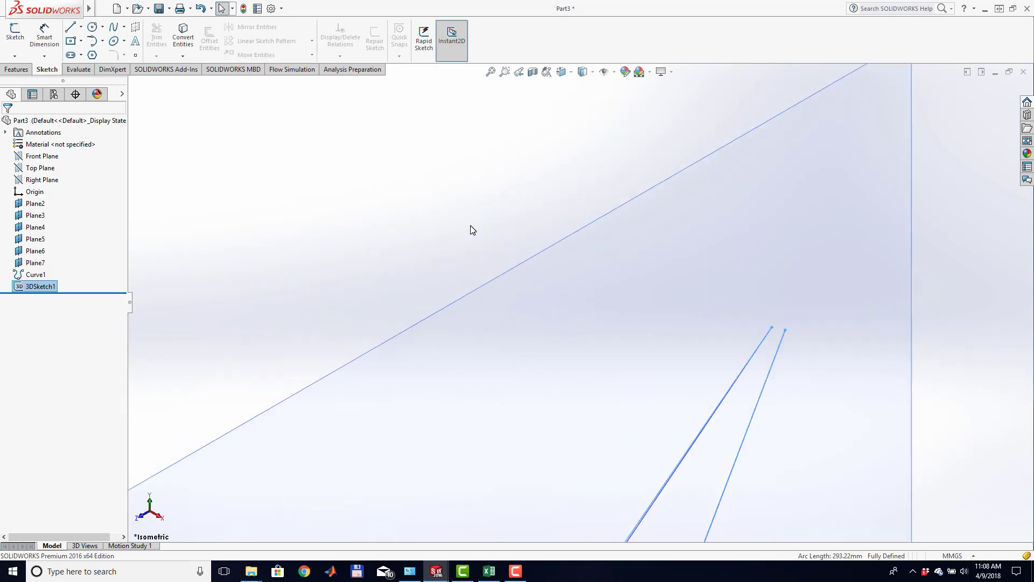
scroll(800, 312, down, 5)
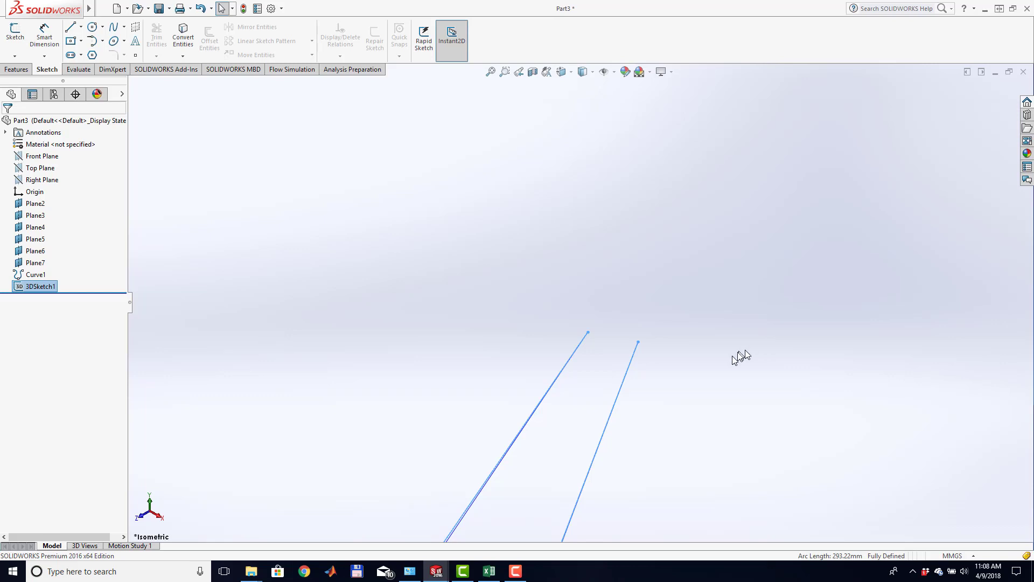
double_click(555, 383)
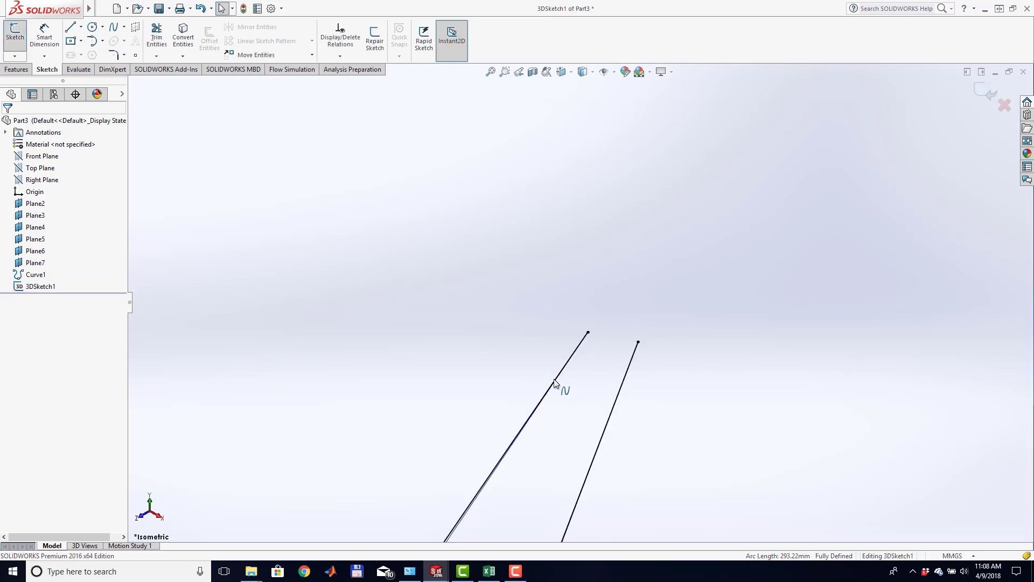
click(93, 43)
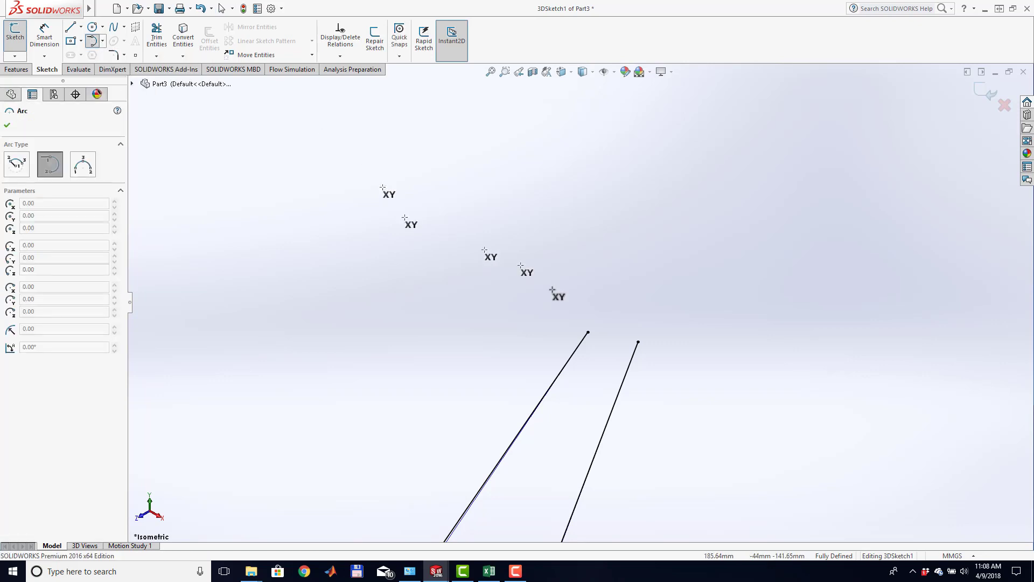
click(588, 333)
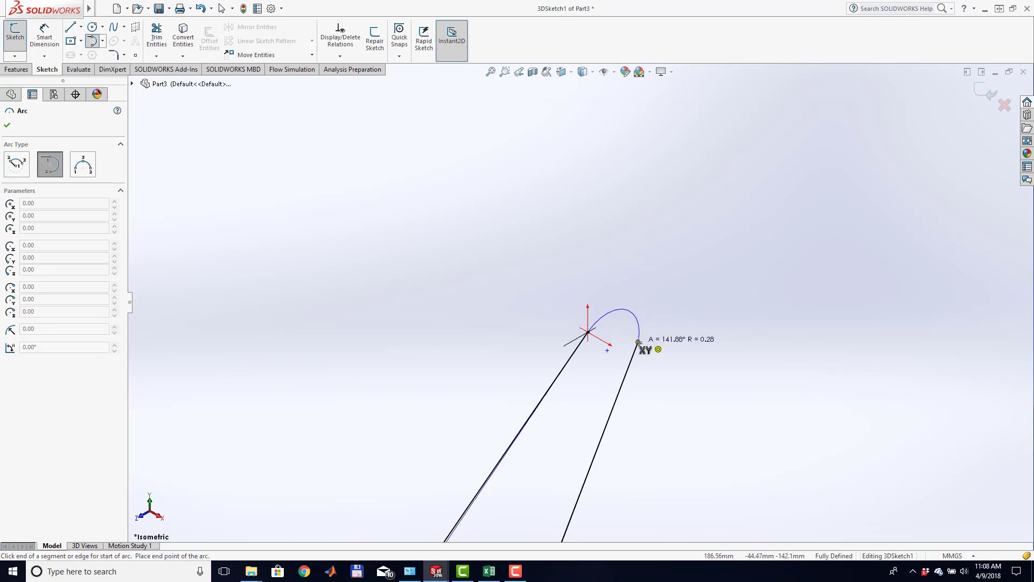
click(638, 341)
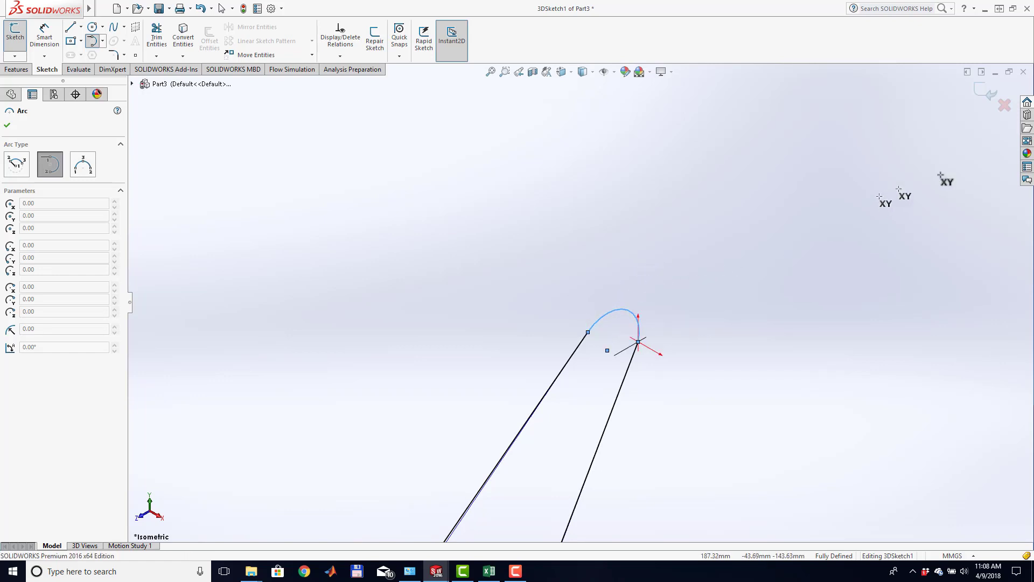
click(989, 94)
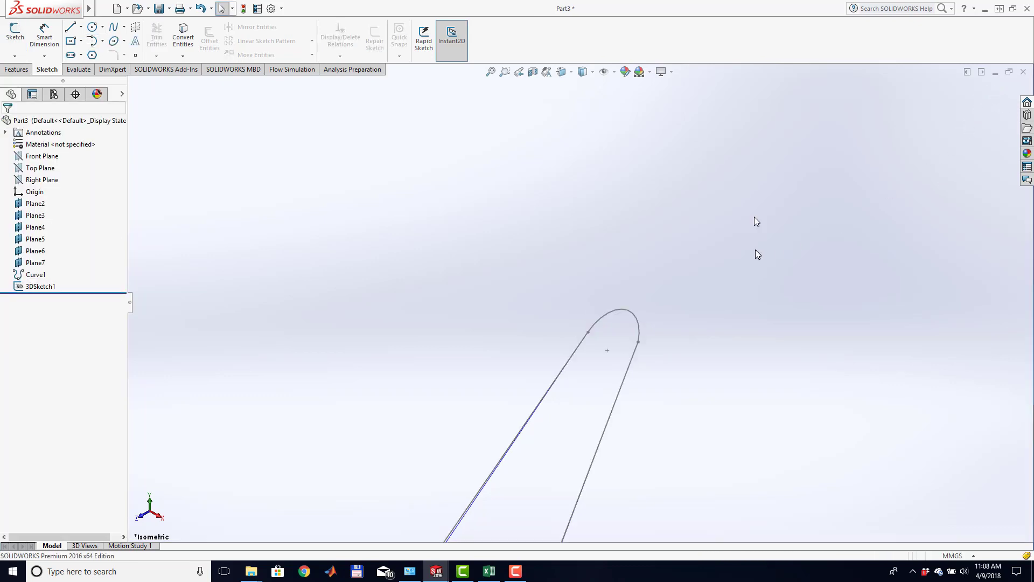
Hide Plane2 around the closed airfoil profile
scroll(656, 402, up, 4)
scroll(658, 405, up, 5)
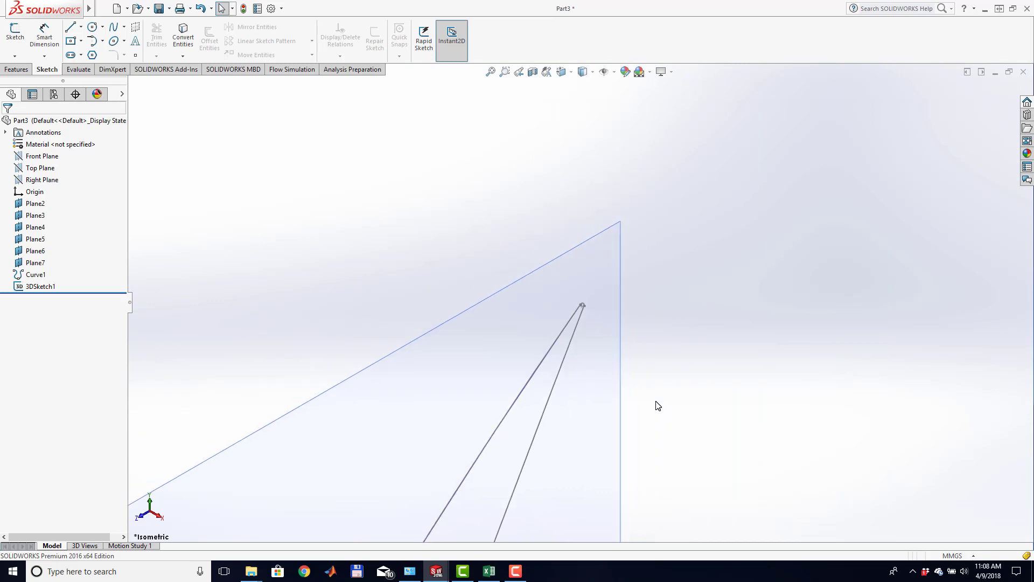
scroll(659, 405, up, 2)
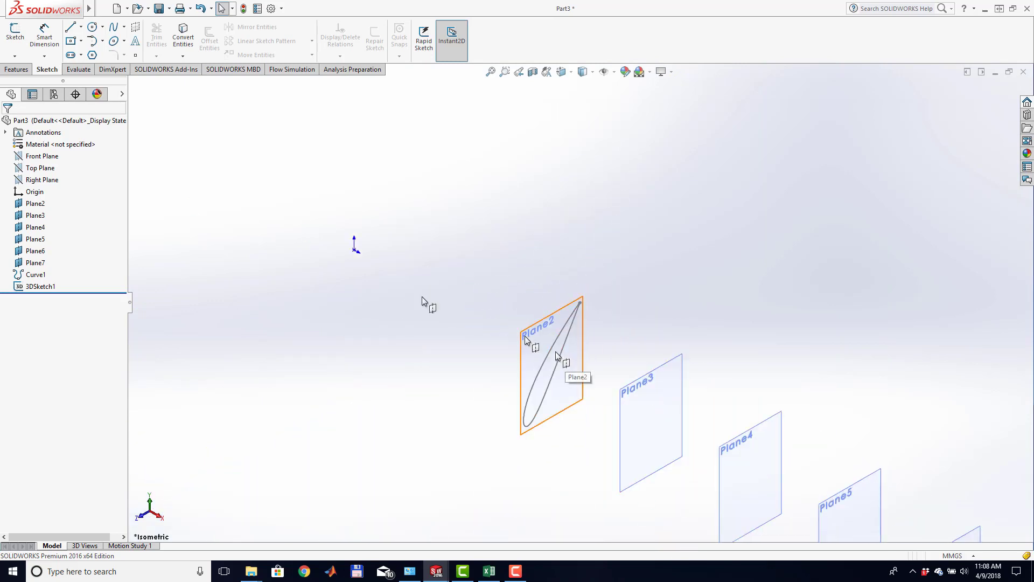
click(35, 204)
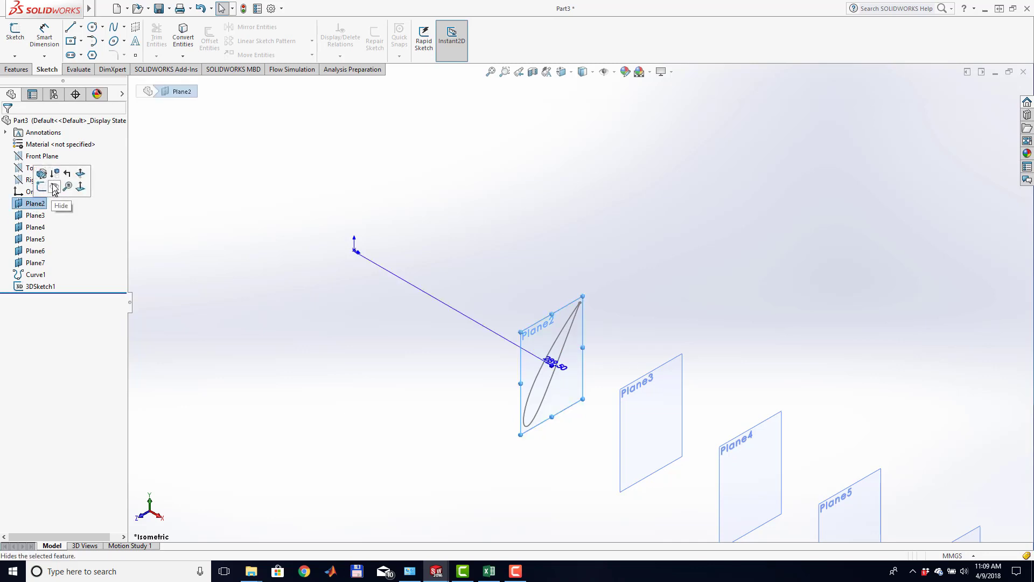
click(56, 188)
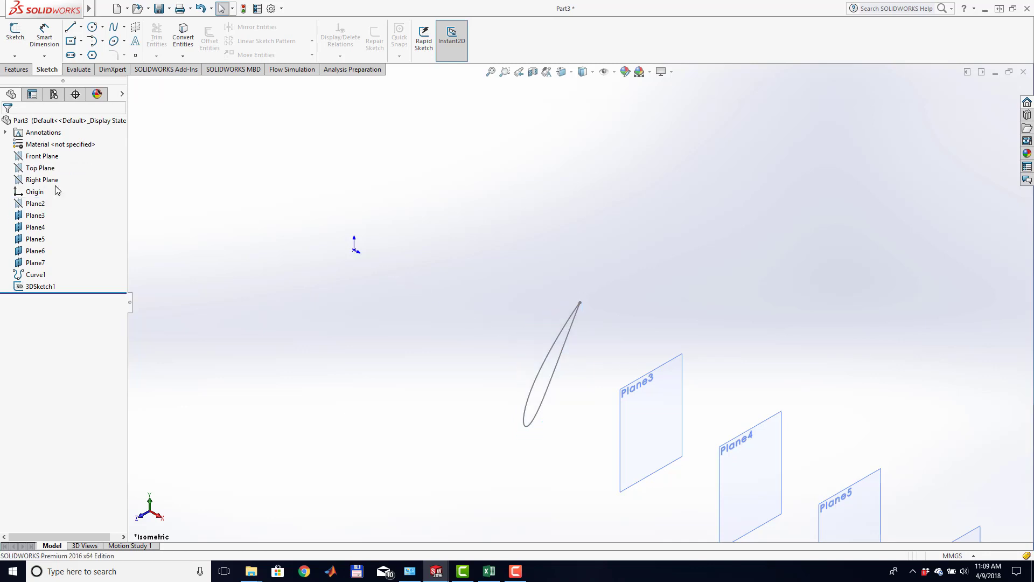
Insert a curve through XYZ points at Plane3 from the text file naca4418-28.3.txt in the PropTwistThickness folder
click(35, 216)
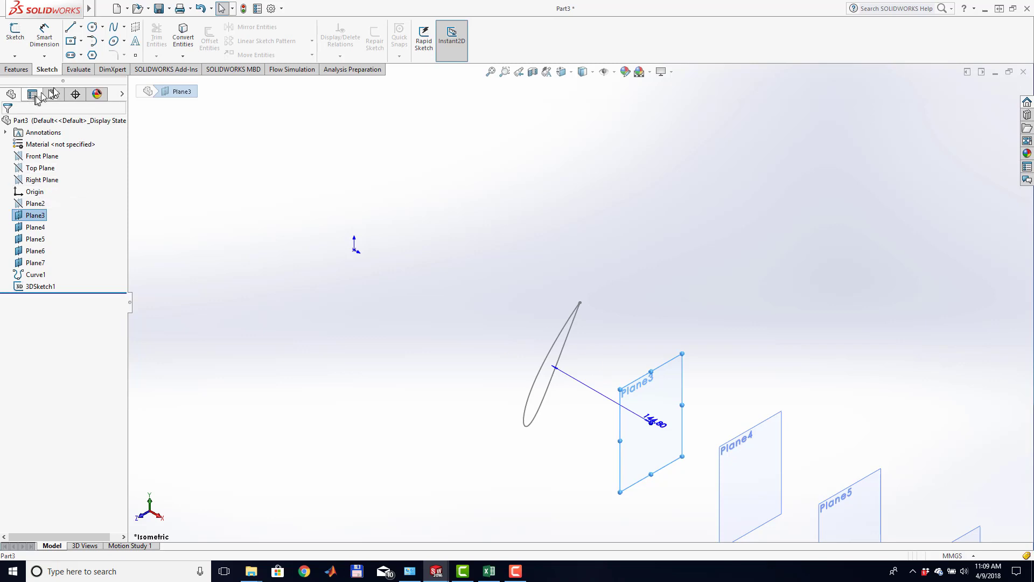
mouse_move(89, 8)
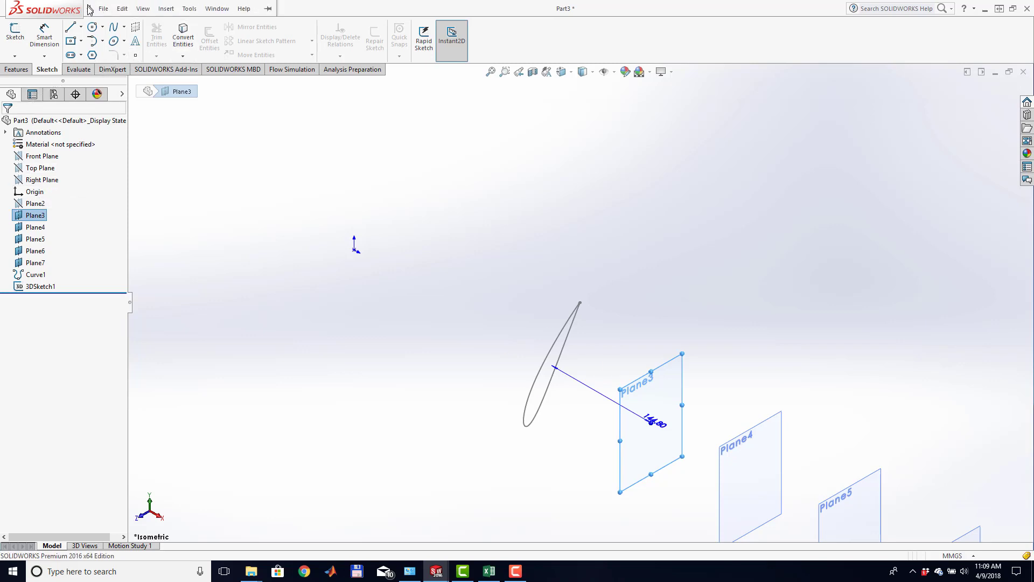
click(166, 8)
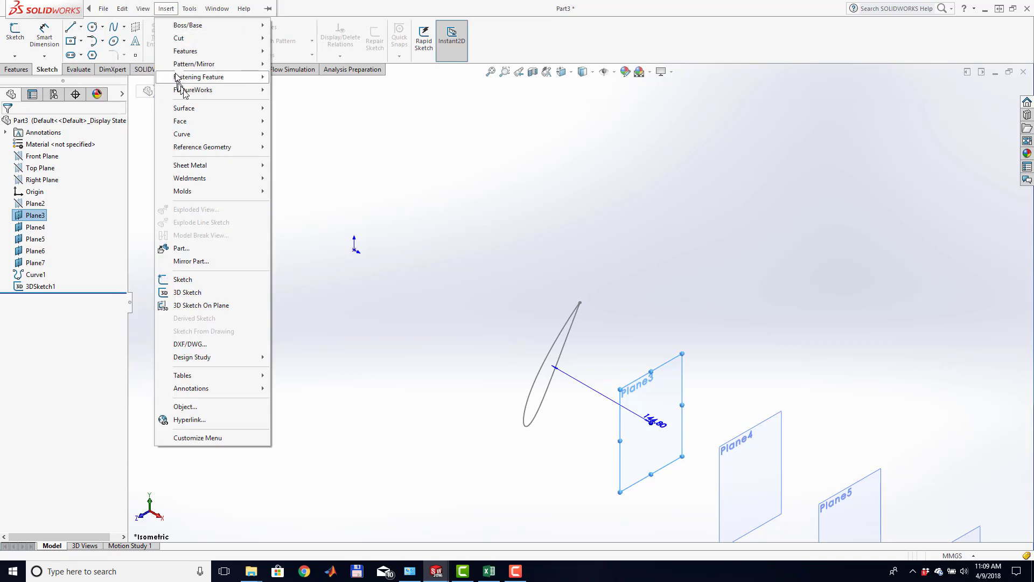
mouse_move(200, 138)
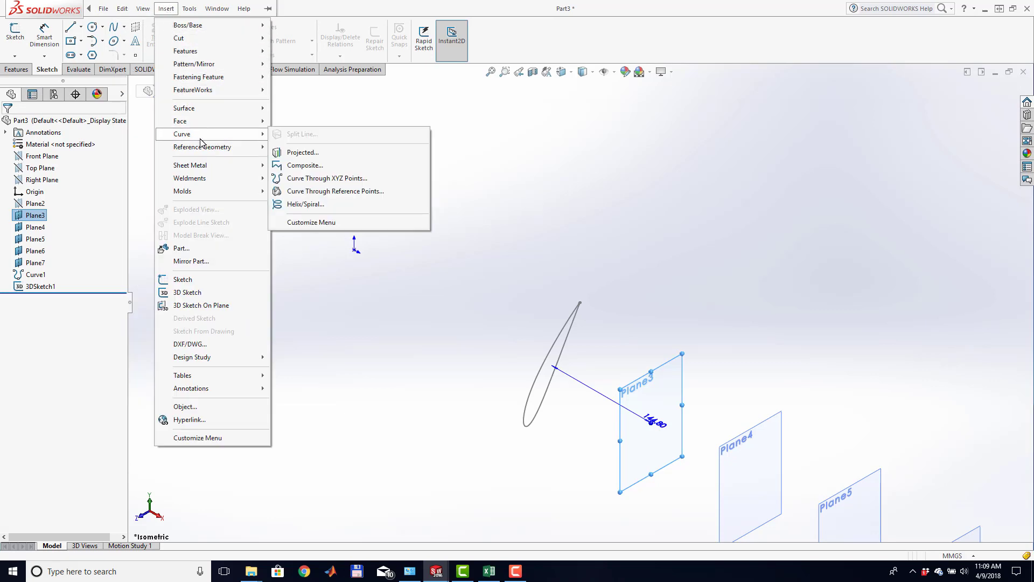
click(308, 181)
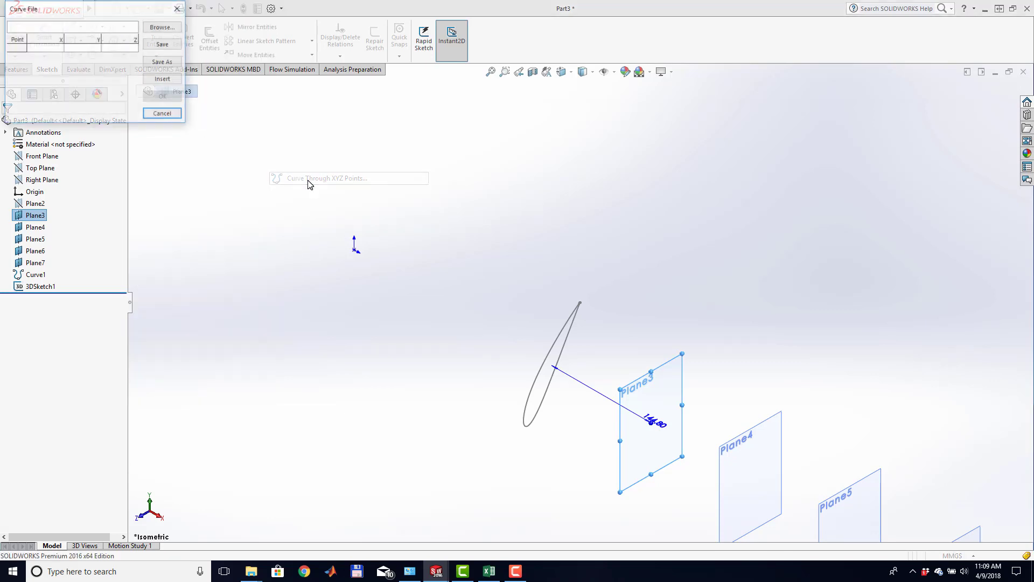
click(164, 28)
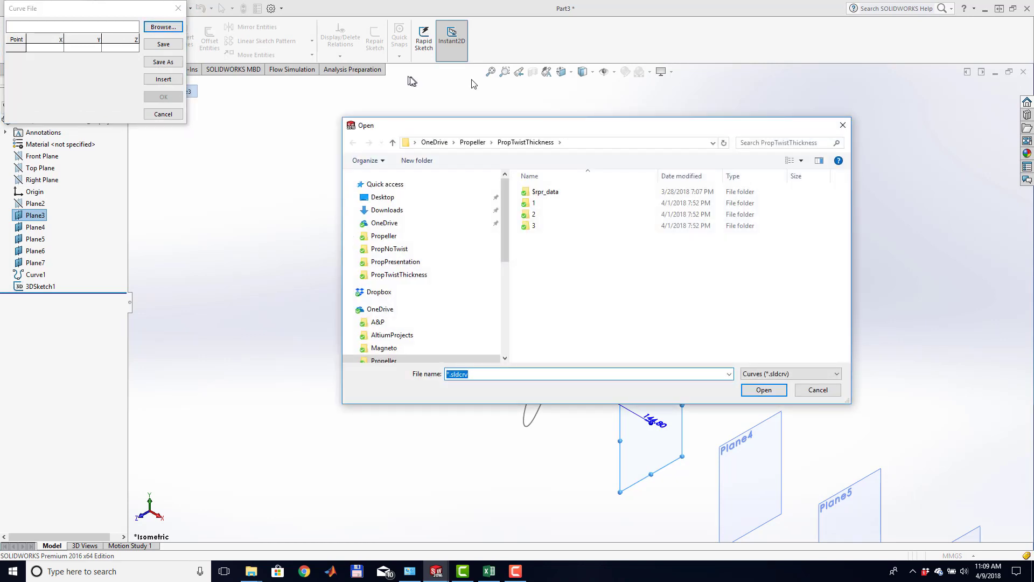
click(836, 373)
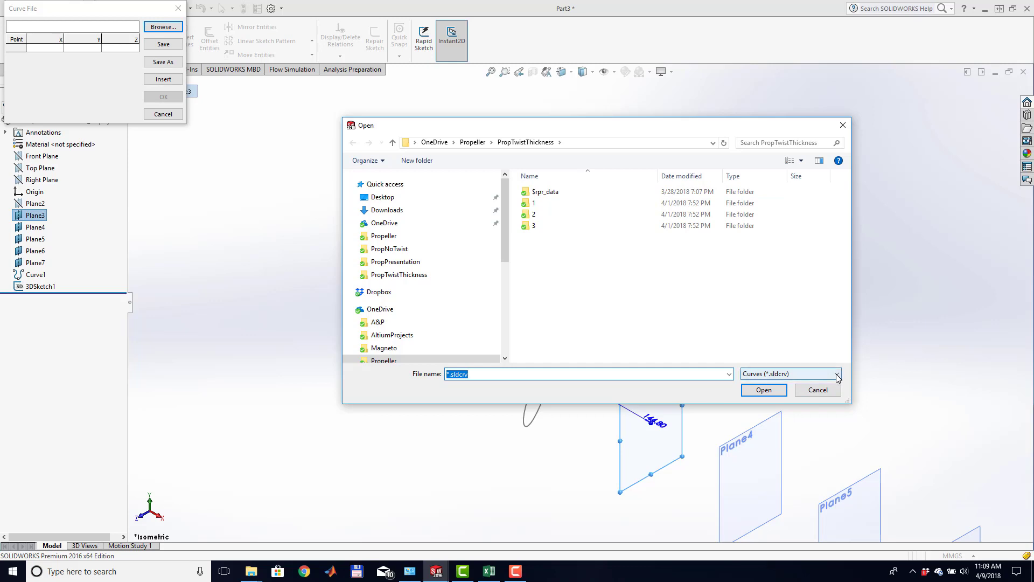
click(808, 393)
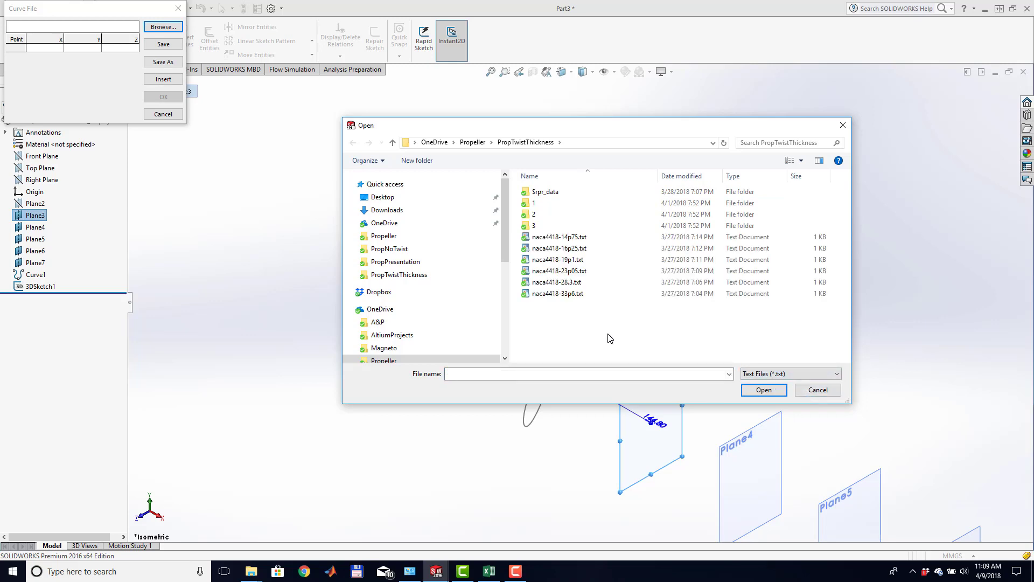
click(596, 282)
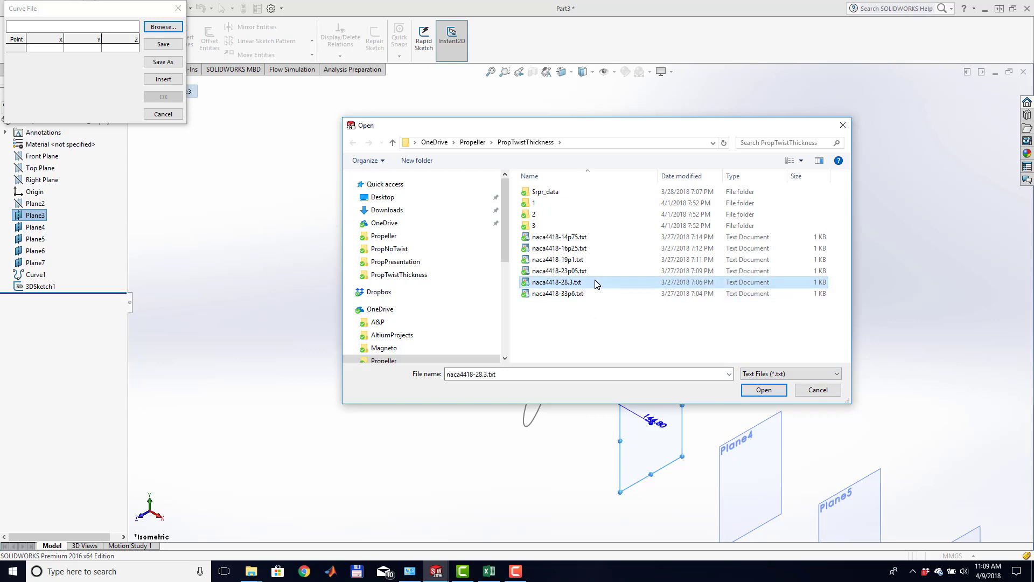
click(764, 390)
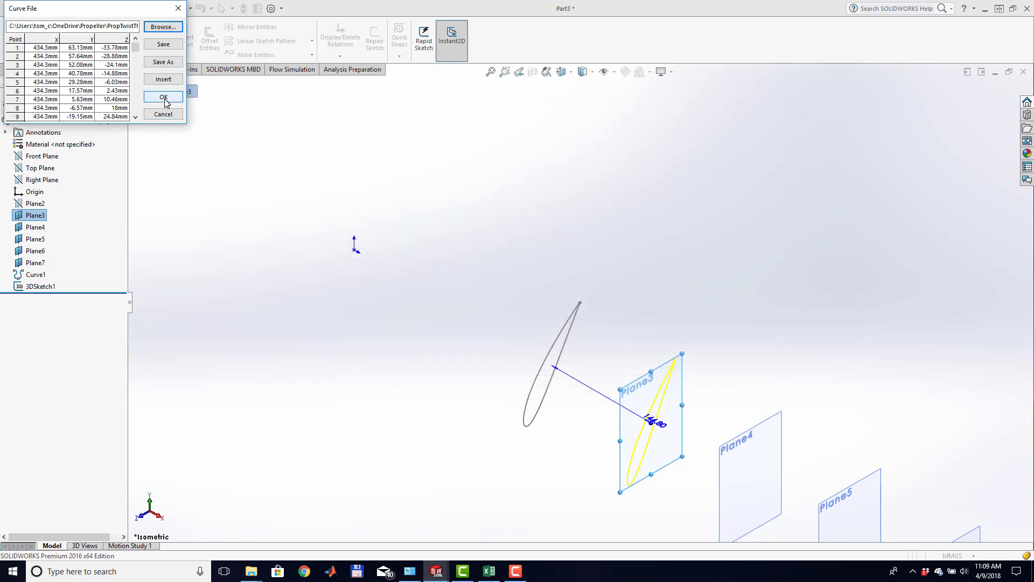
click(164, 98)
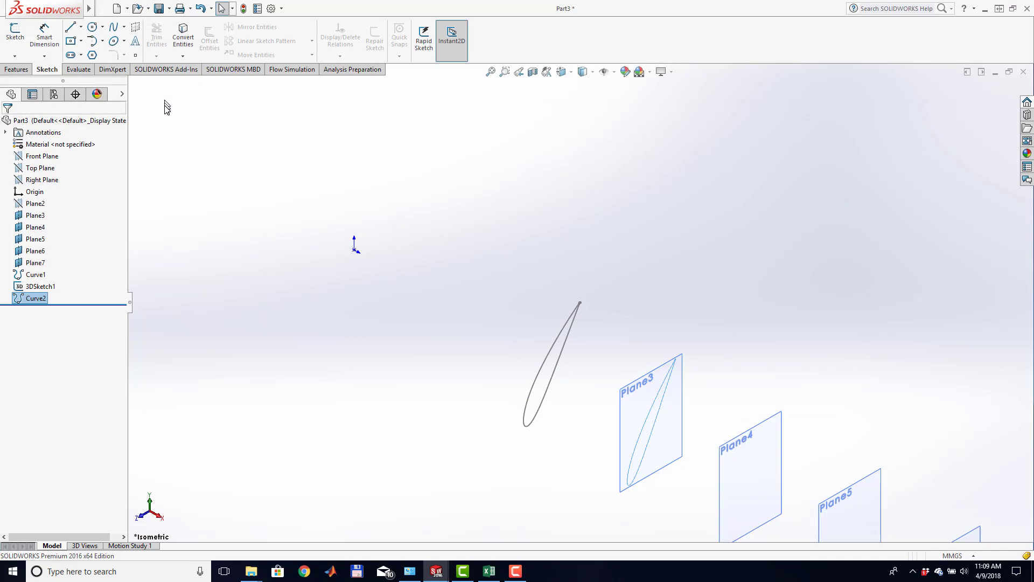
Convert the imported airfoil curve at Plane3 into sketch entities in a new 3D sketch
click(15, 57)
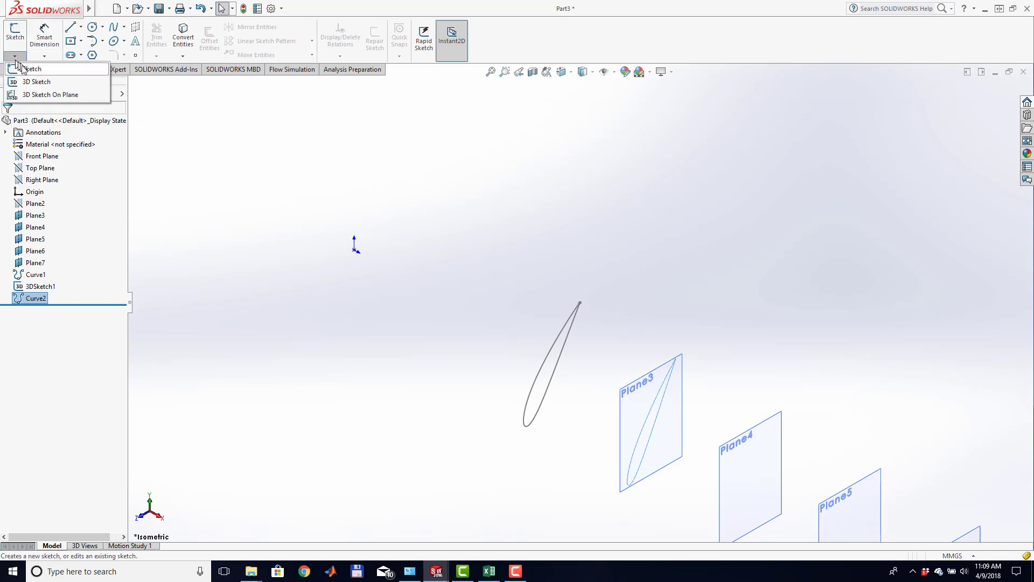
click(37, 82)
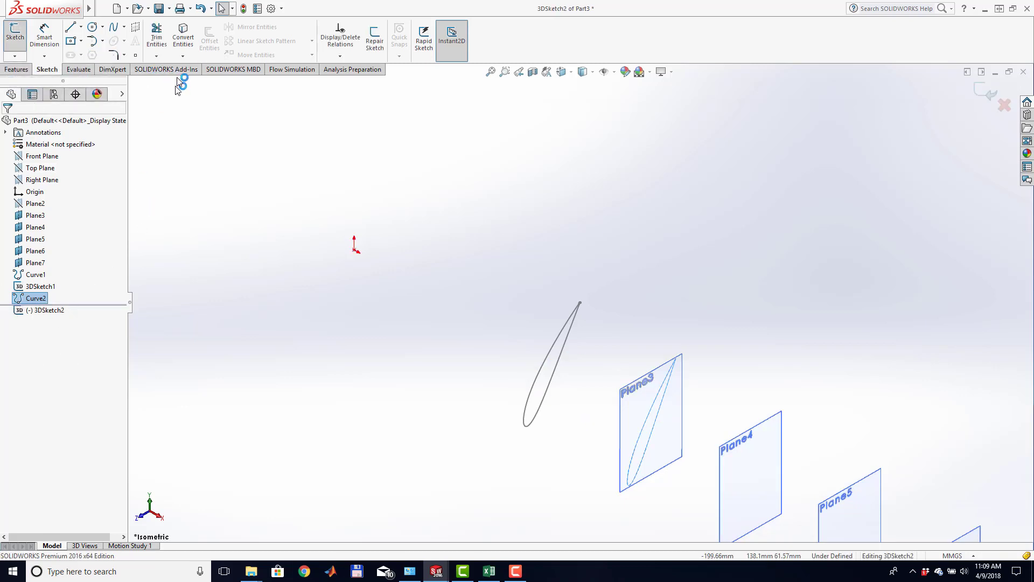
click(649, 422)
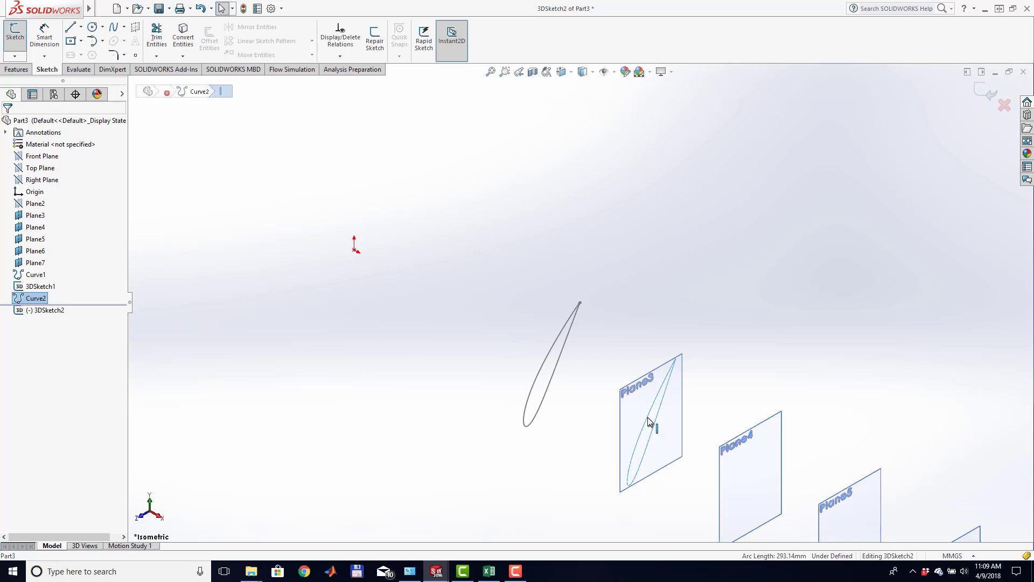
click(183, 36)
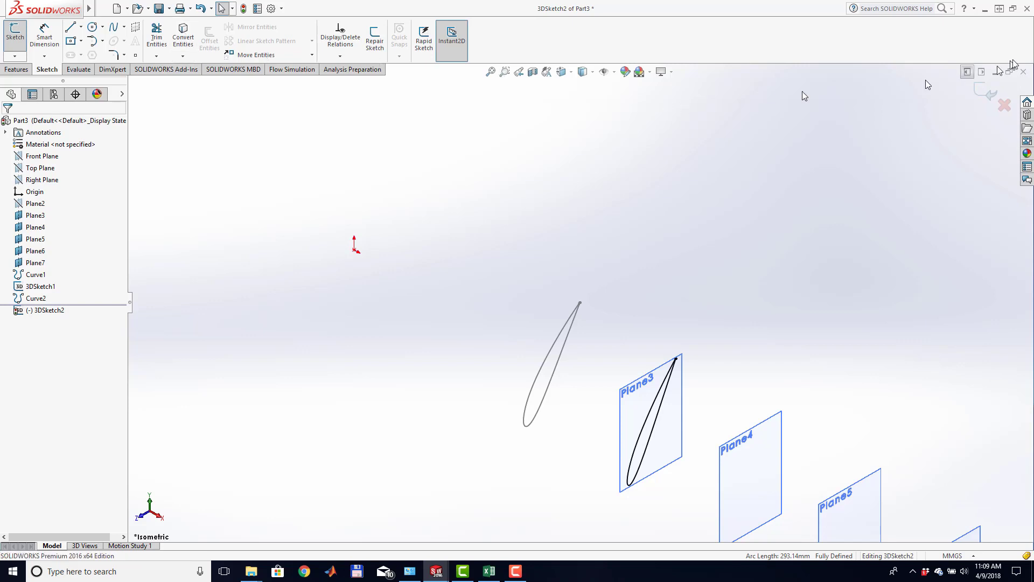
click(990, 101)
Edit the Plane3 airfoil's 3D sketch and close its trailing edge with a tangent arc between the two open endpoints
scroll(684, 361, down, 6)
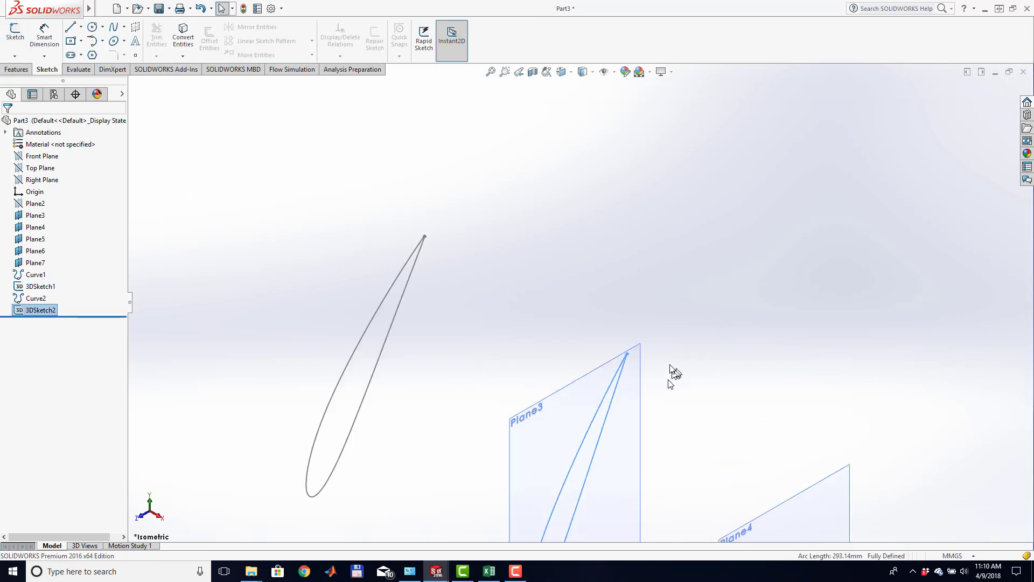
scroll(618, 290, down, 5)
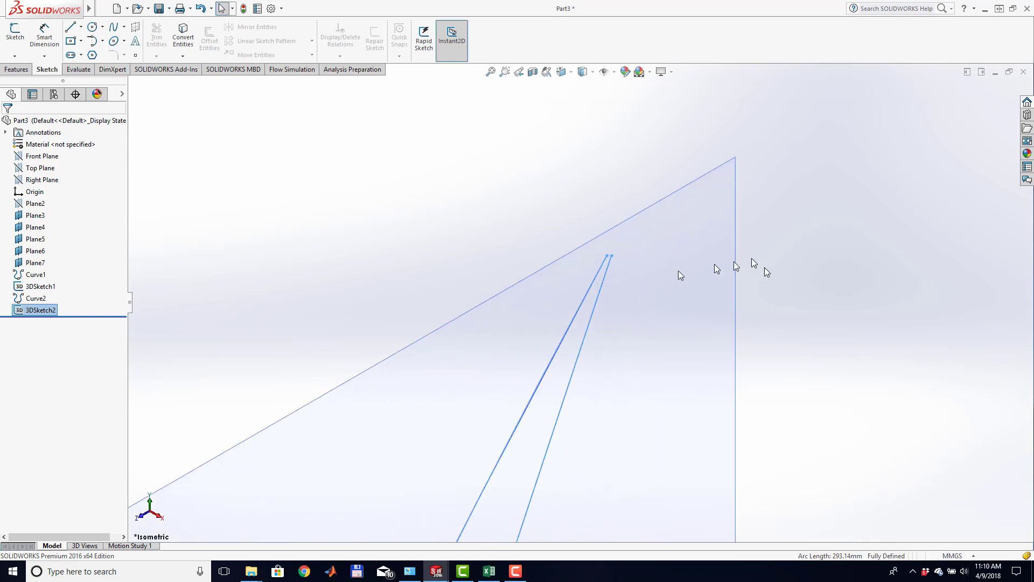
scroll(612, 293, up, 1)
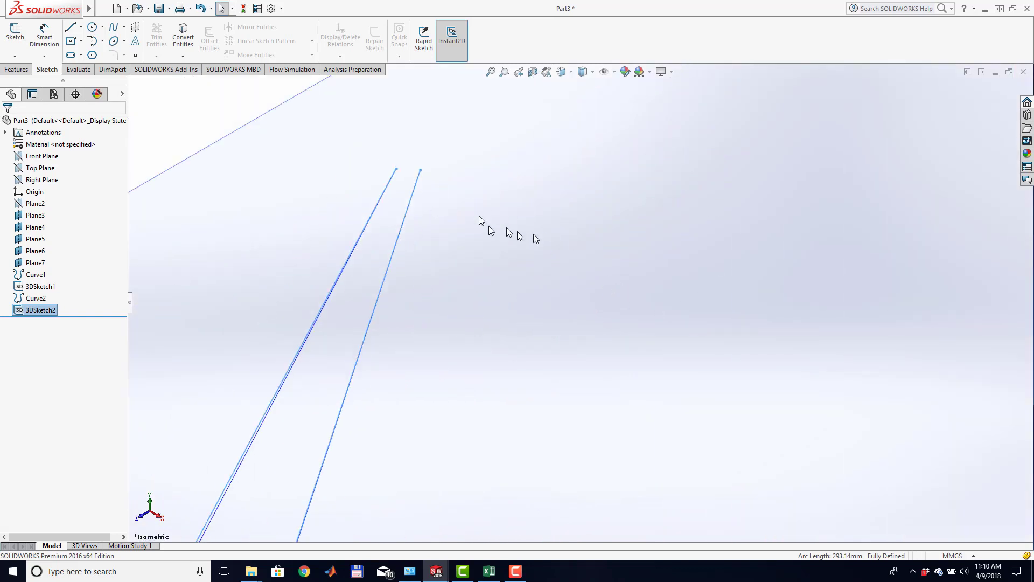
scroll(398, 134, down, 6)
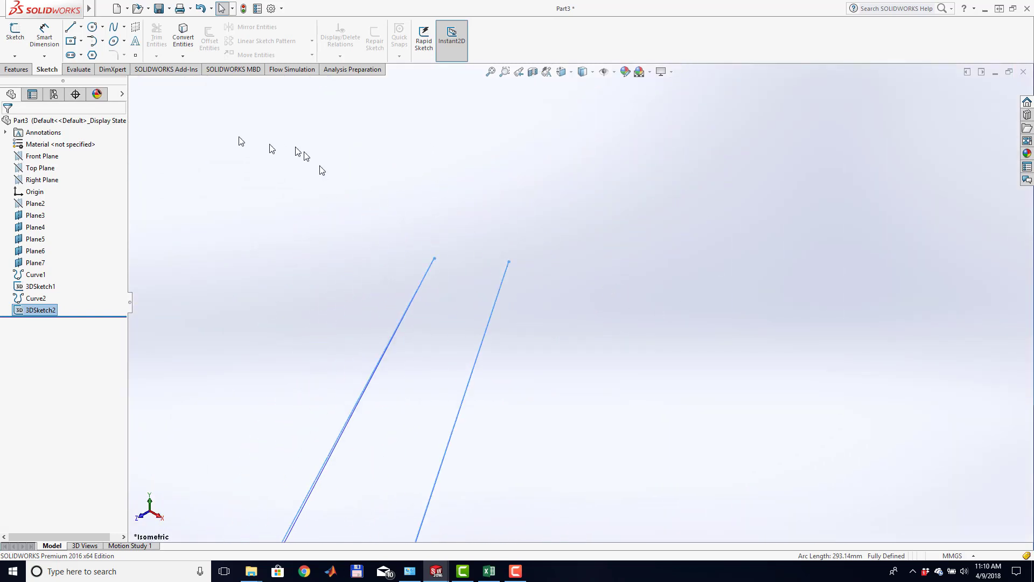
click(93, 49)
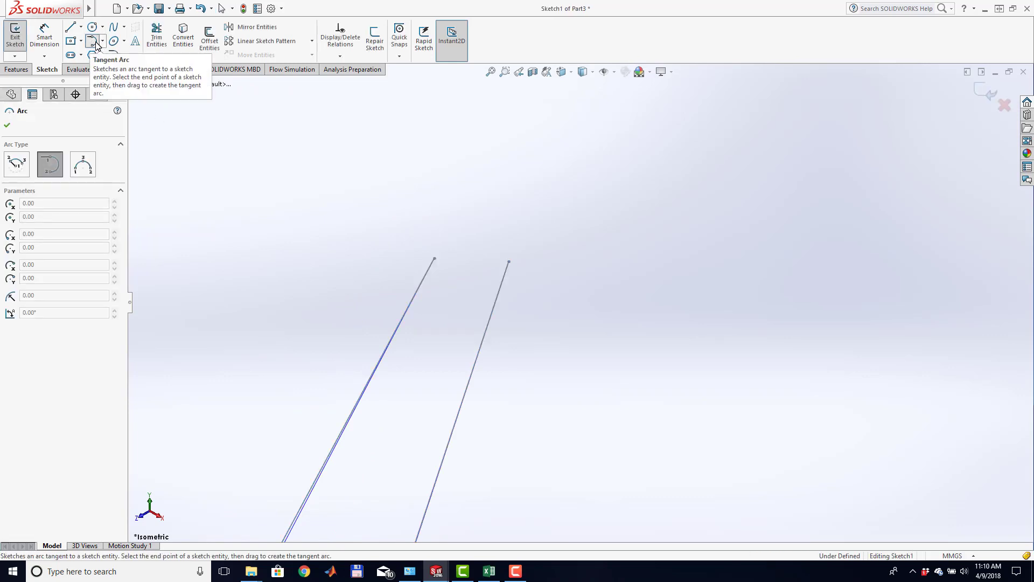
click(96, 45)
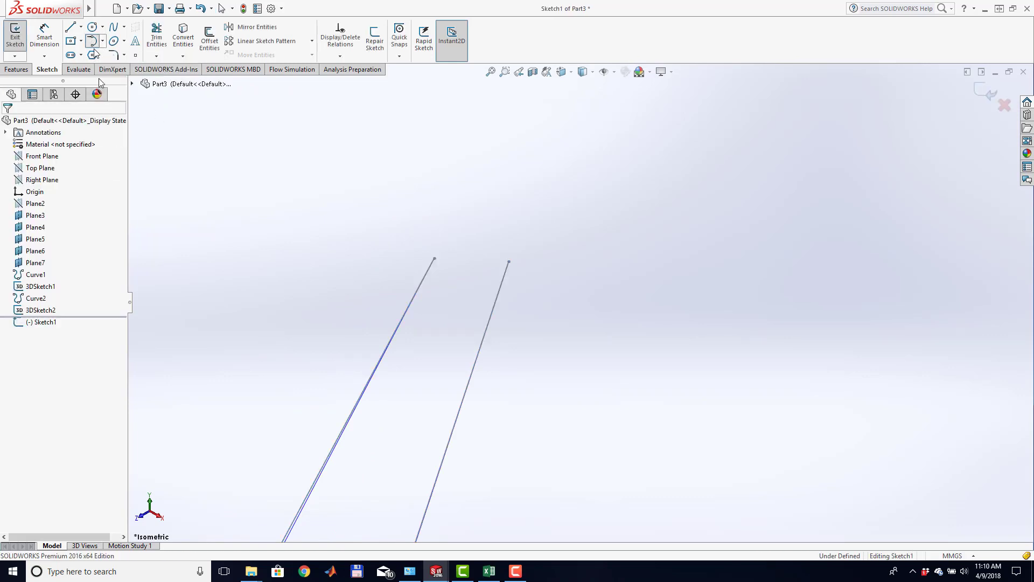
double_click(408, 311)
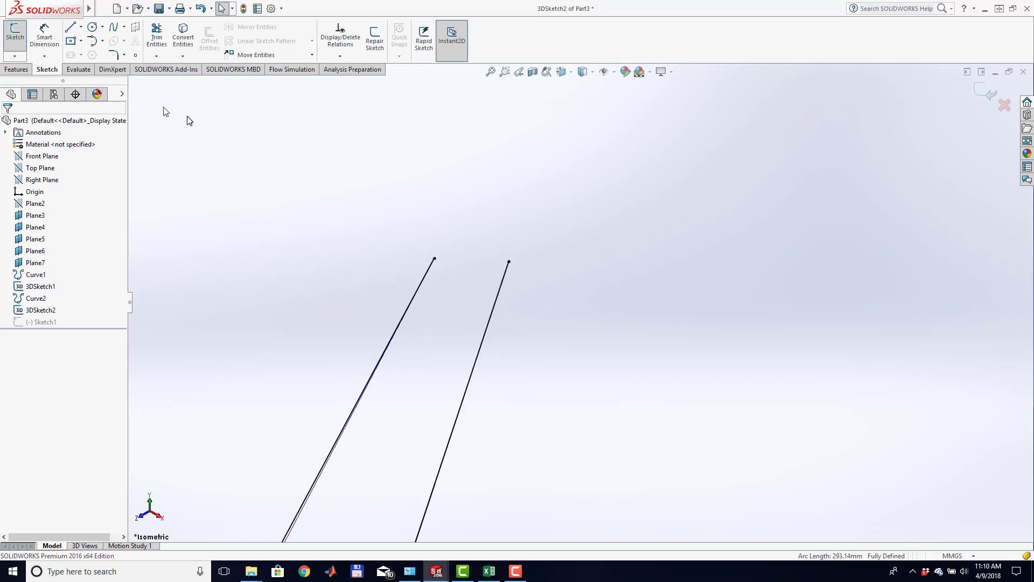
click(92, 41)
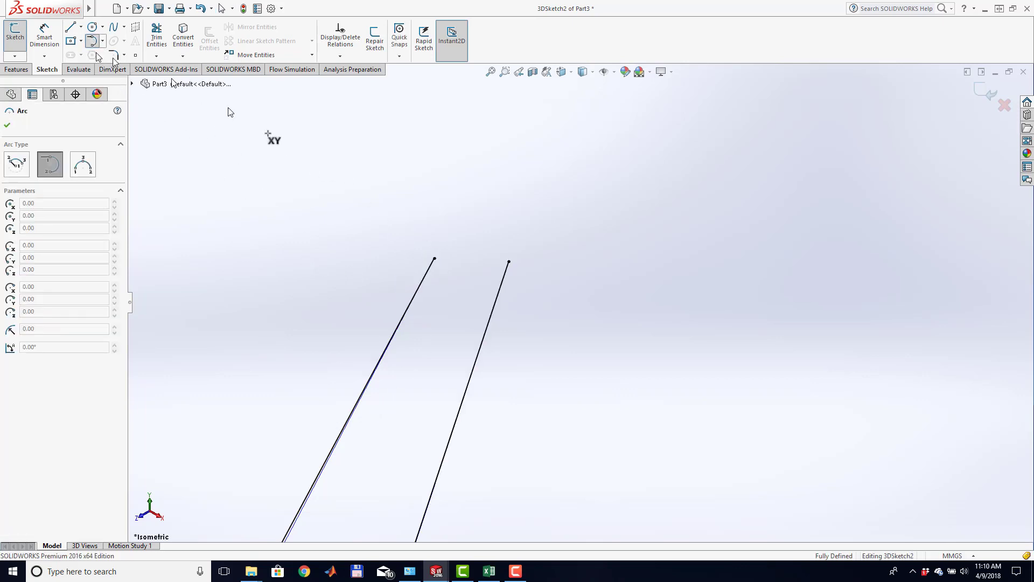
click(434, 258)
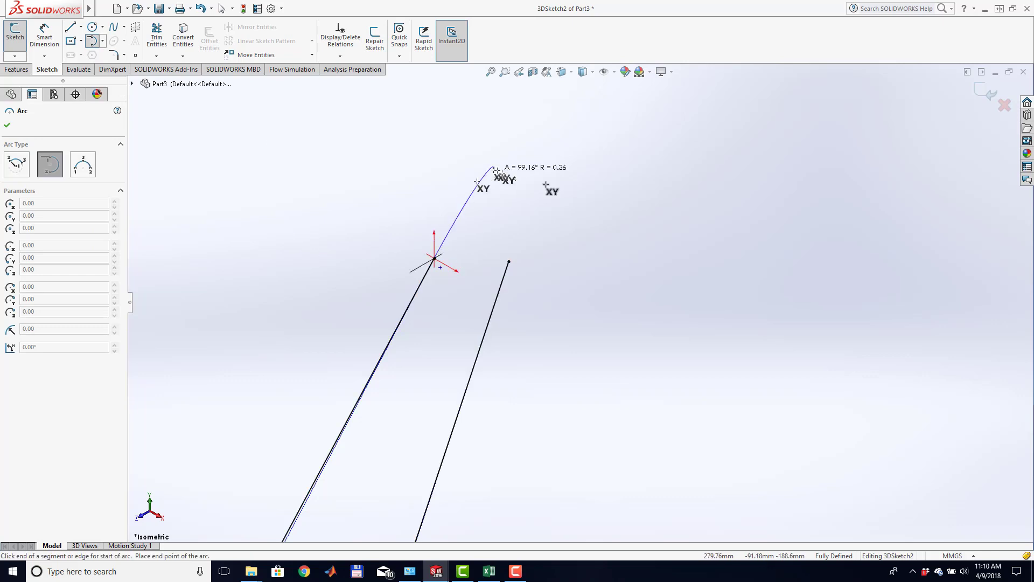
click(510, 258)
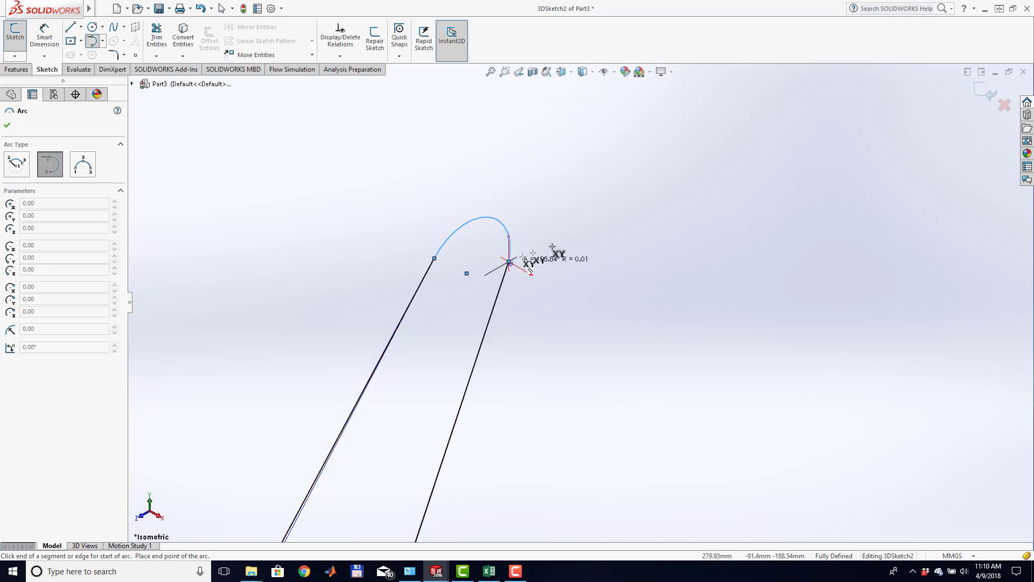
key(Escape)
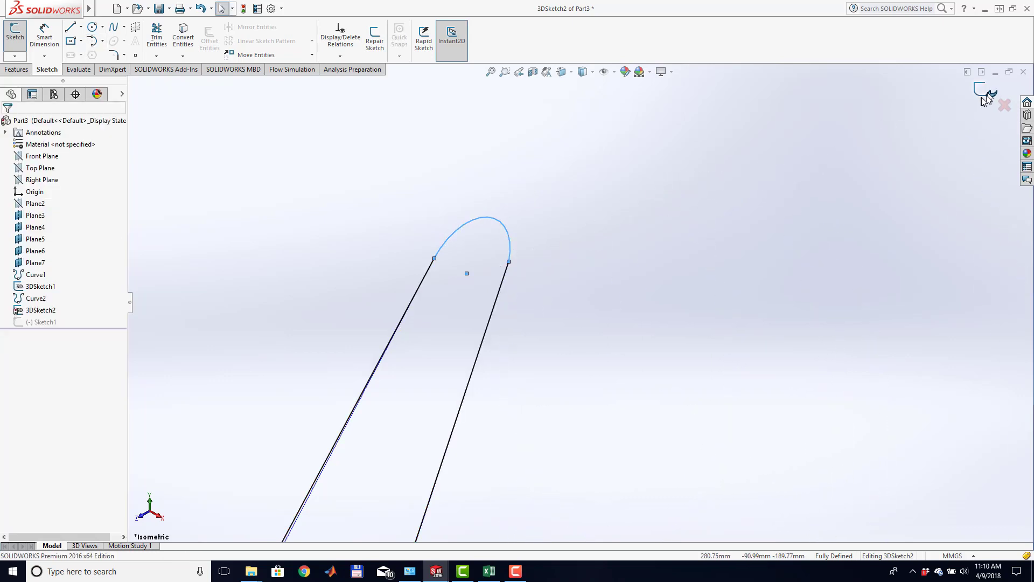
click(991, 96)
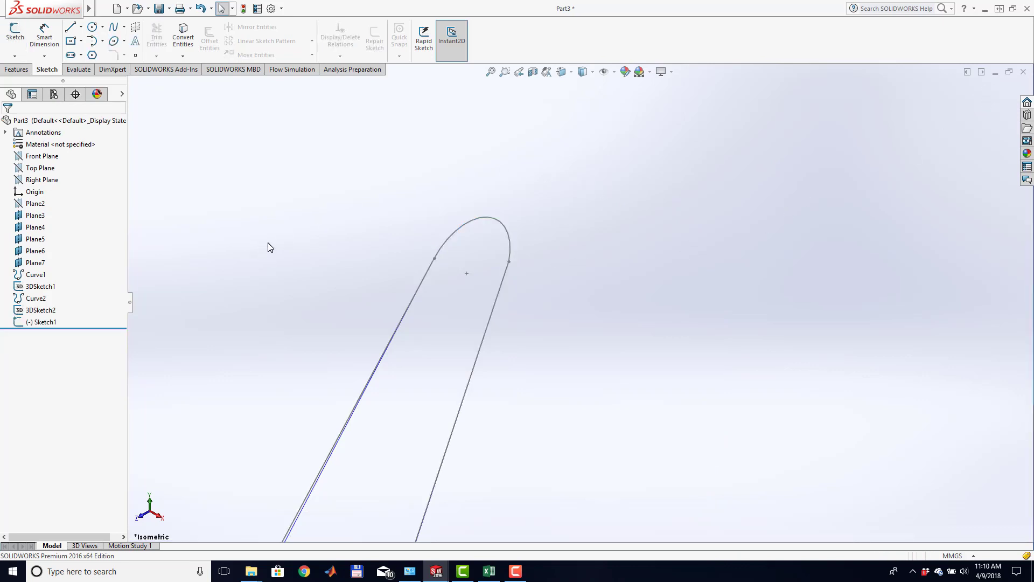
scroll(262, 384, down, 3)
scroll(393, 343, up, 8)
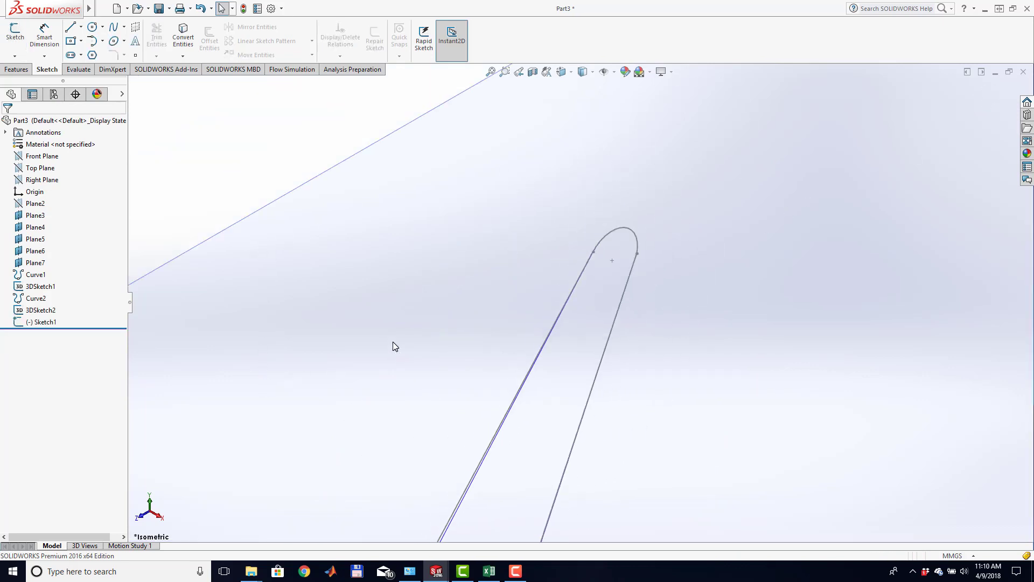
scroll(393, 342, up, 5)
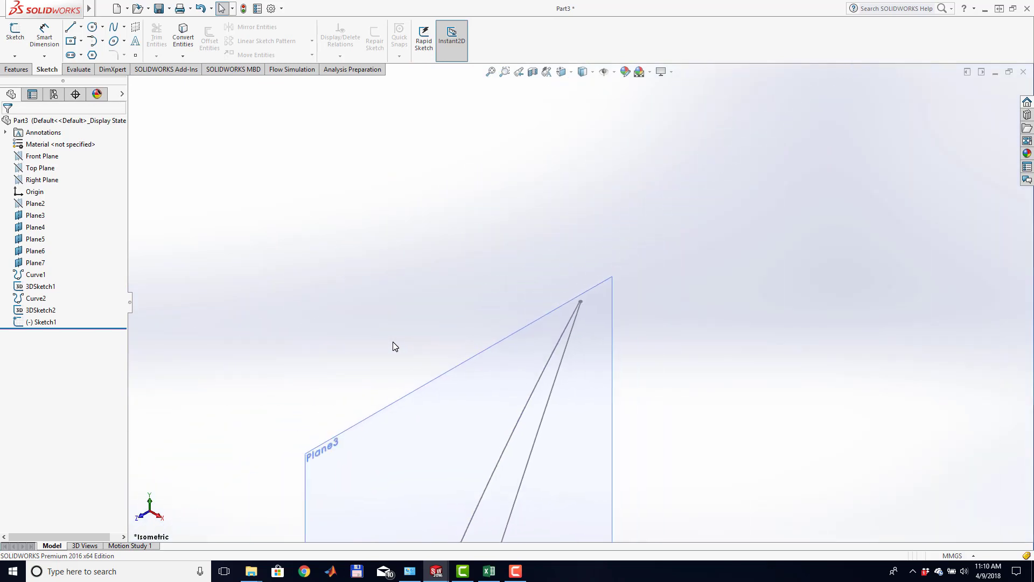
scroll(392, 342, up, 6)
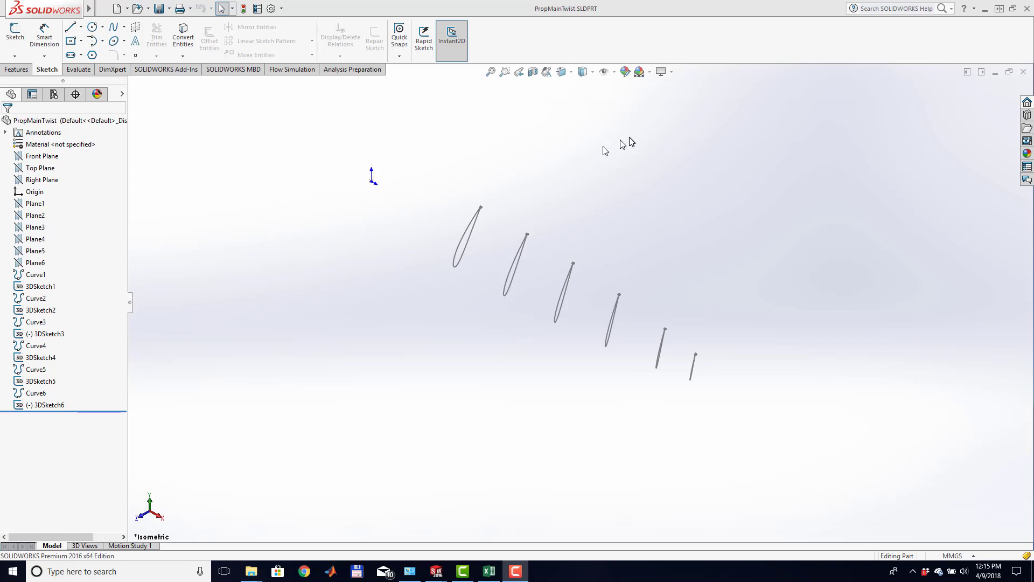
Sketch a circle about 91 mm in diameter centred on the origin on the Right Plane of PropMainTwist, working in the Left view
click(573, 73)
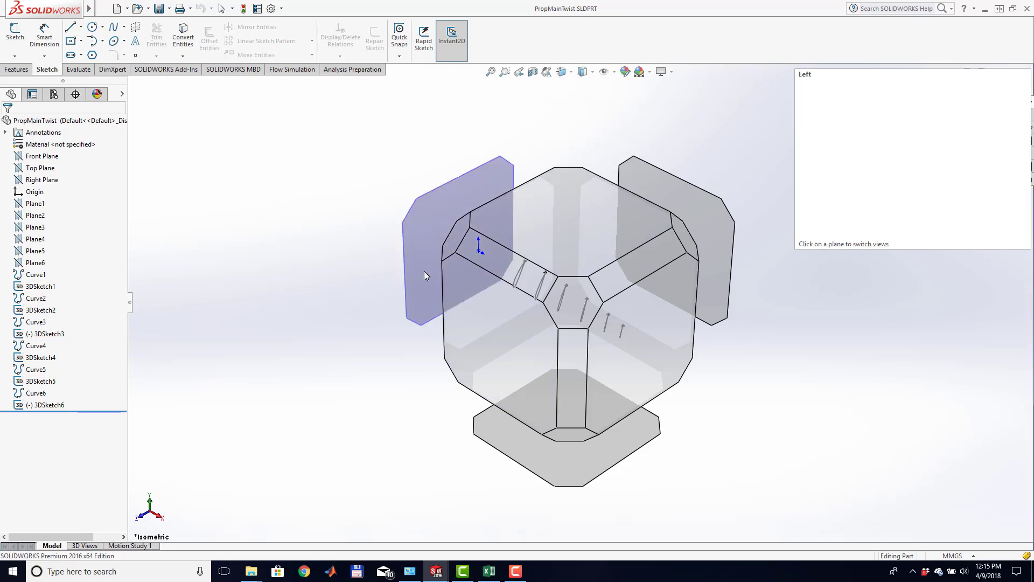
click(424, 271)
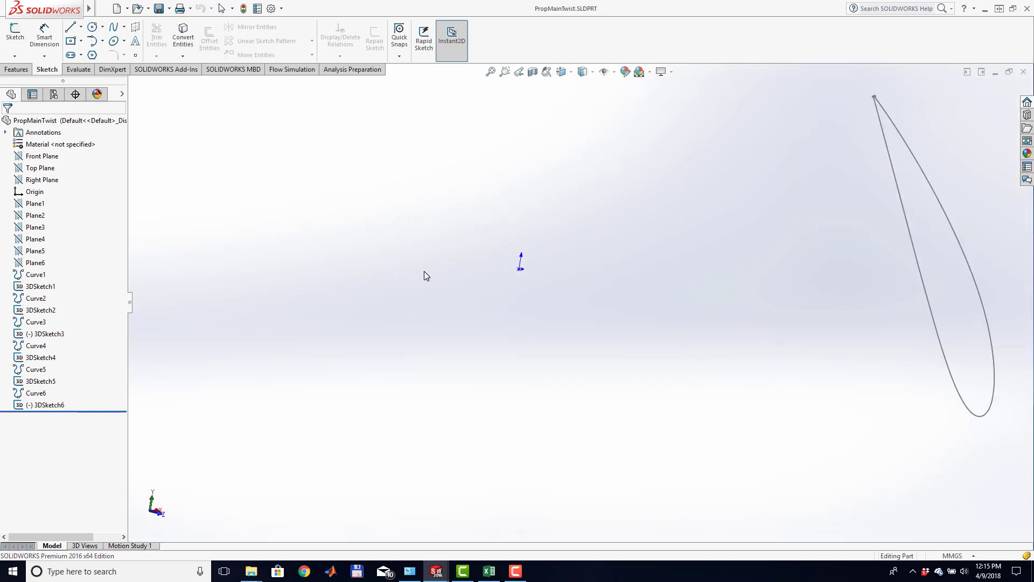
click(92, 28)
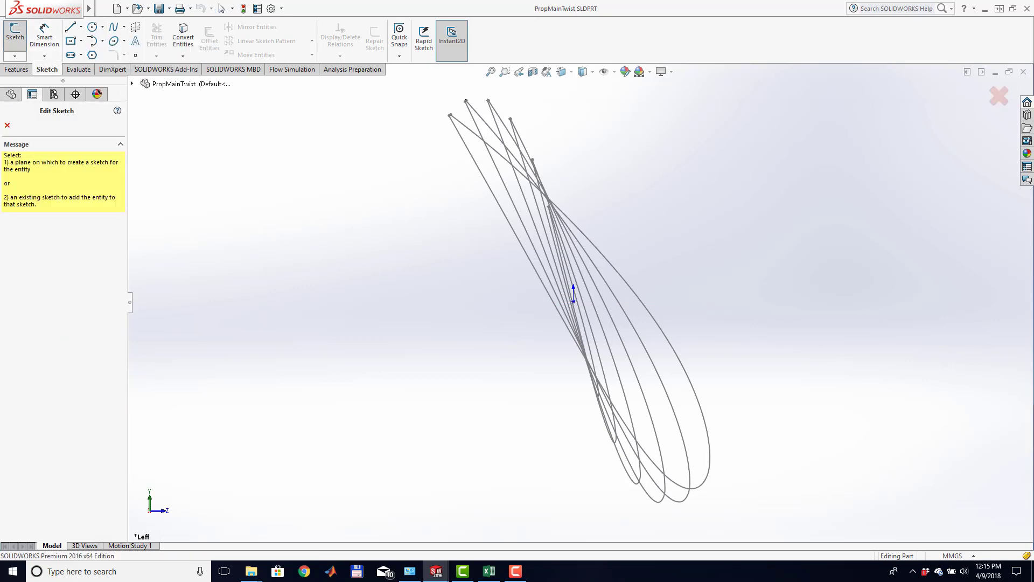
click(8, 125)
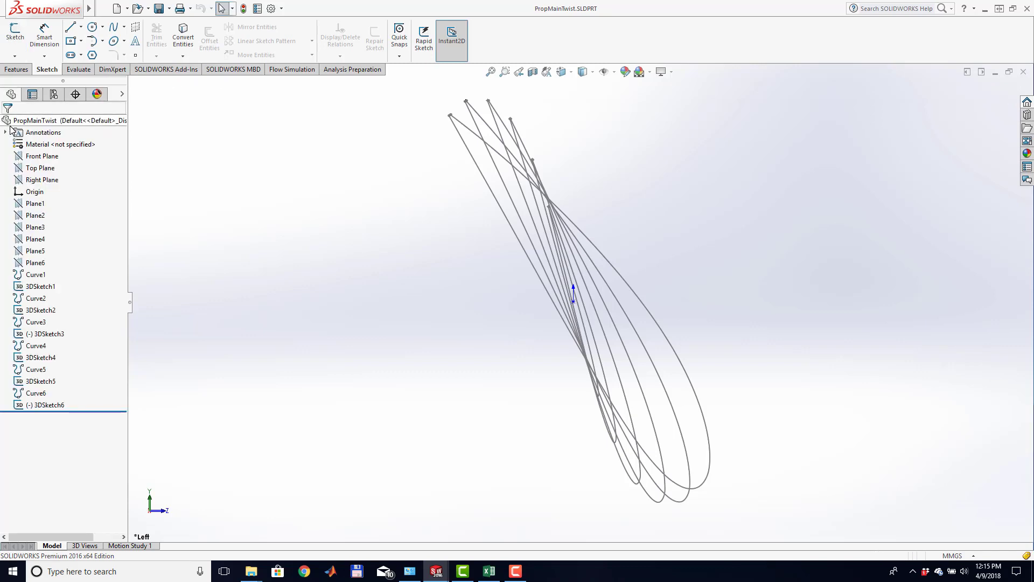
click(53, 180)
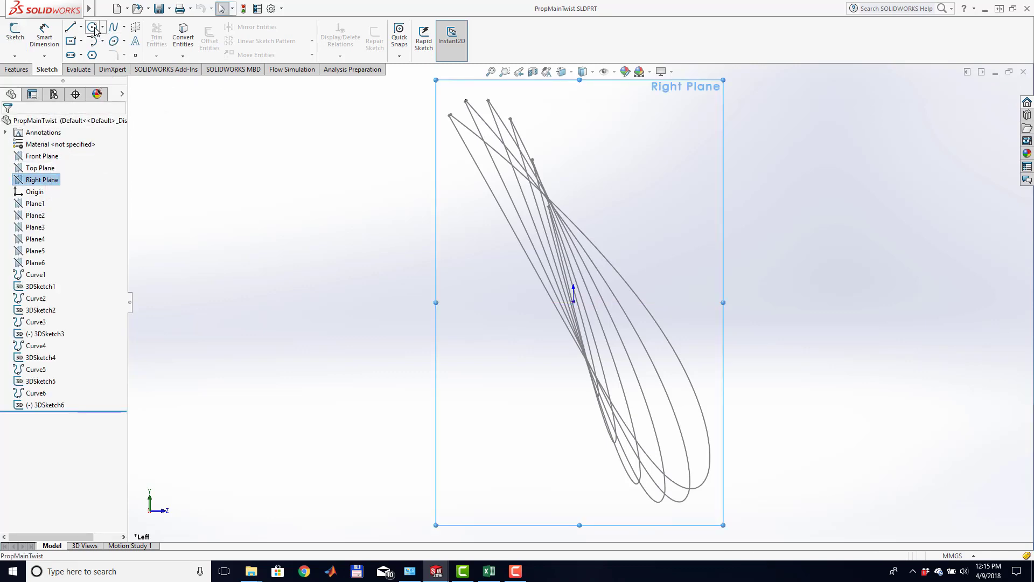
click(94, 27)
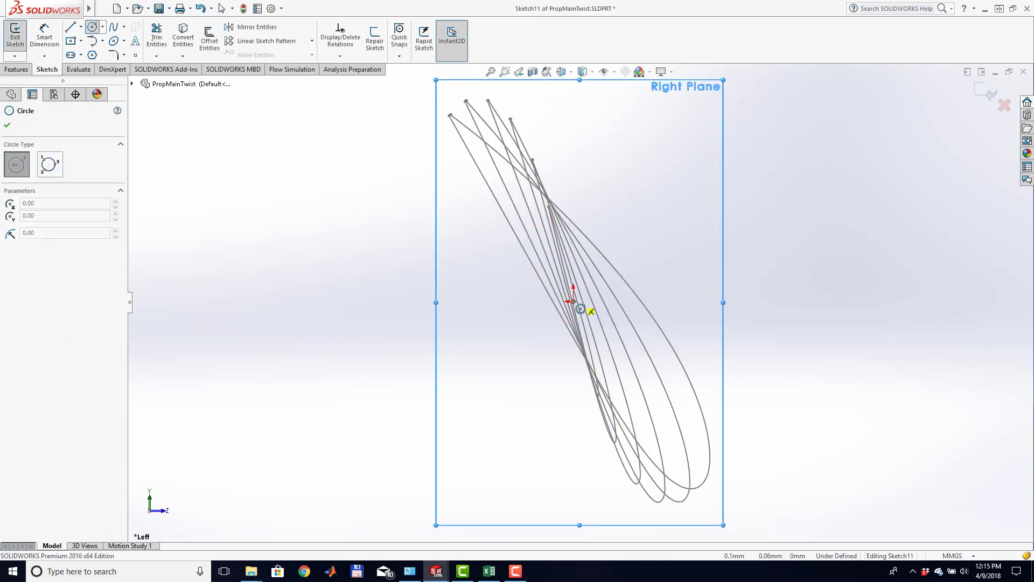
click(574, 301)
click(661, 417)
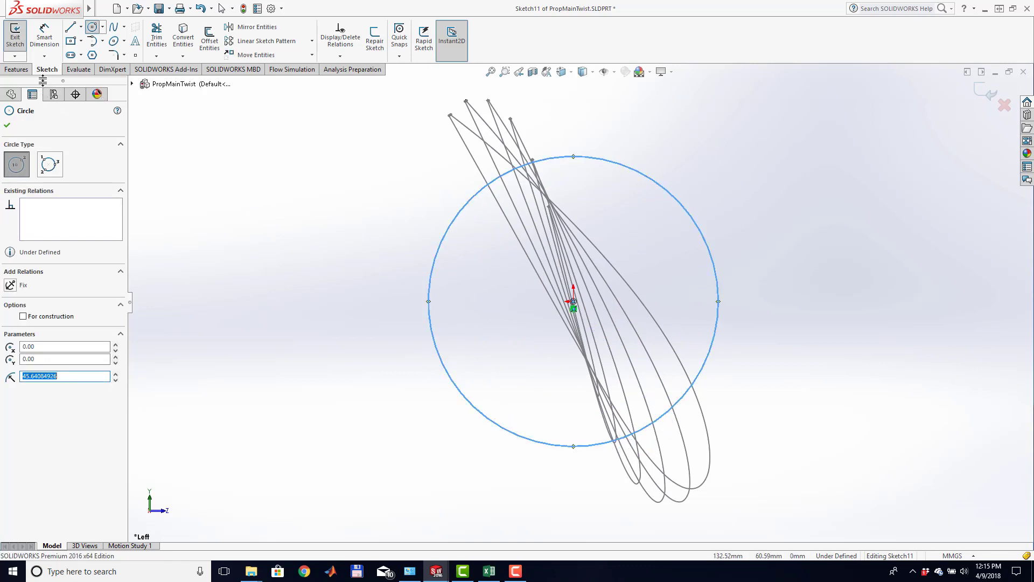
Dimension the origin circle's diameter as 76.4 mm and exit the sketch
click(45, 37)
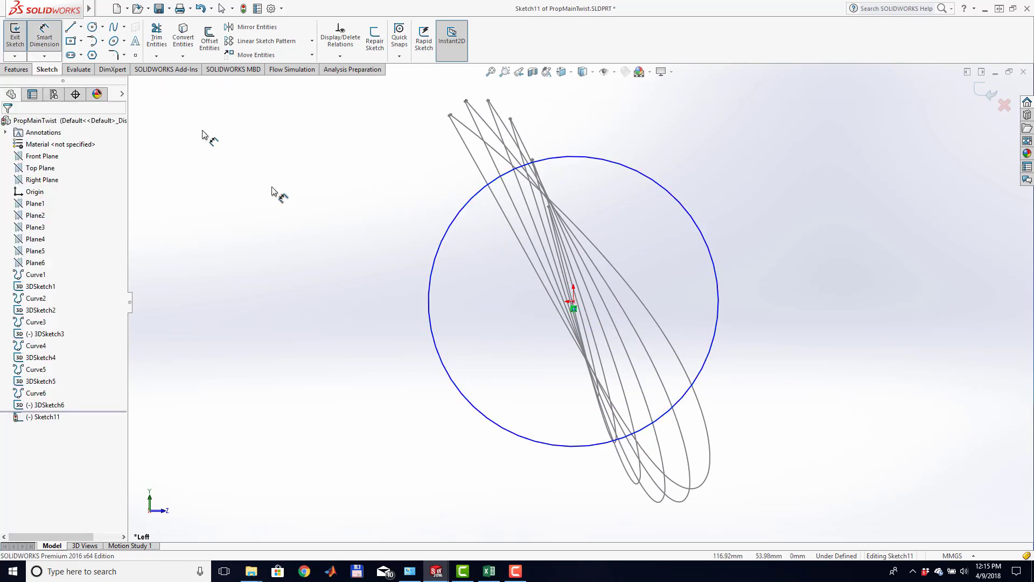
click(574, 447)
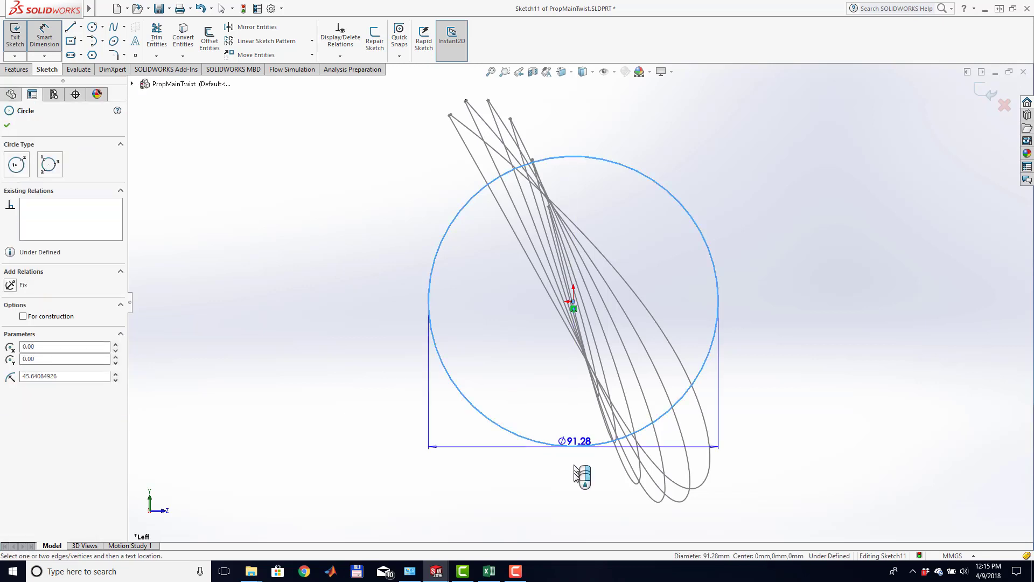
click(577, 488)
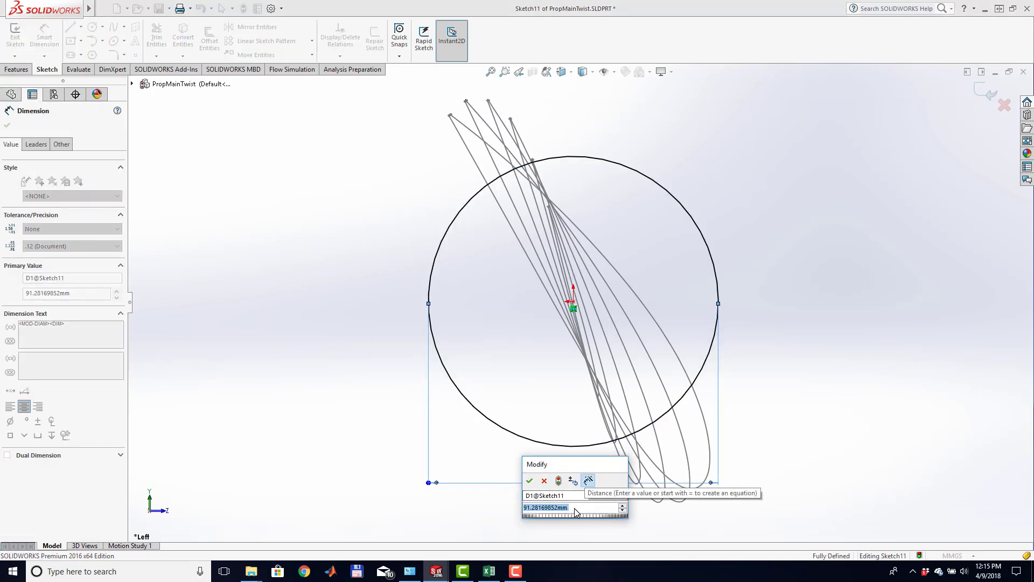
text(76)
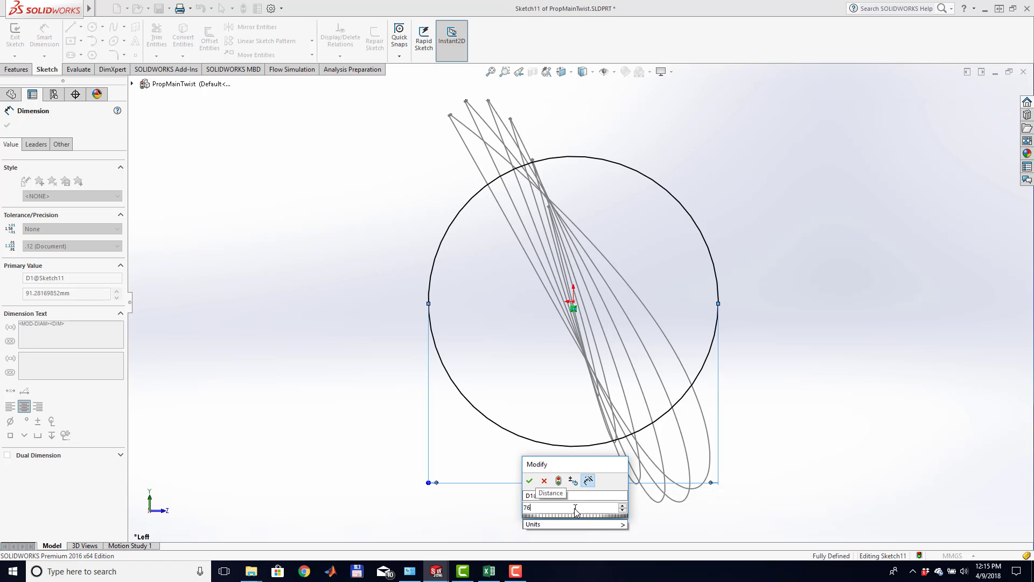
text(.4mm)
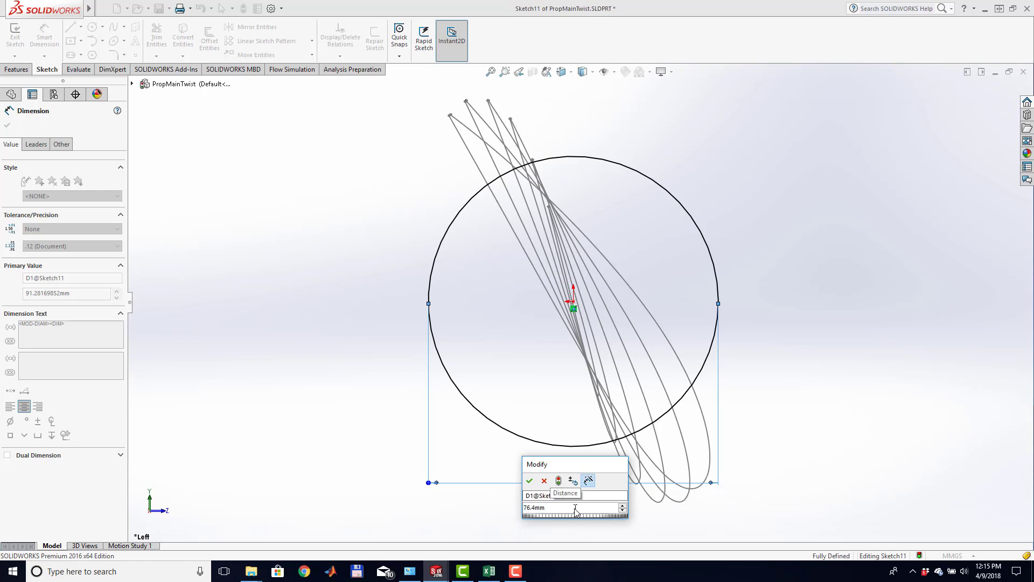
click(530, 481)
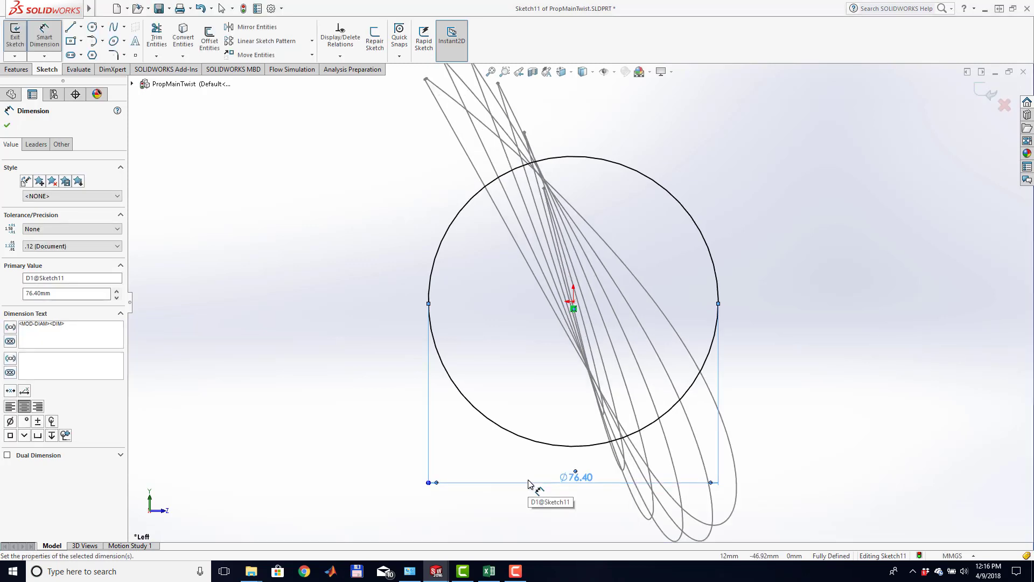
click(992, 96)
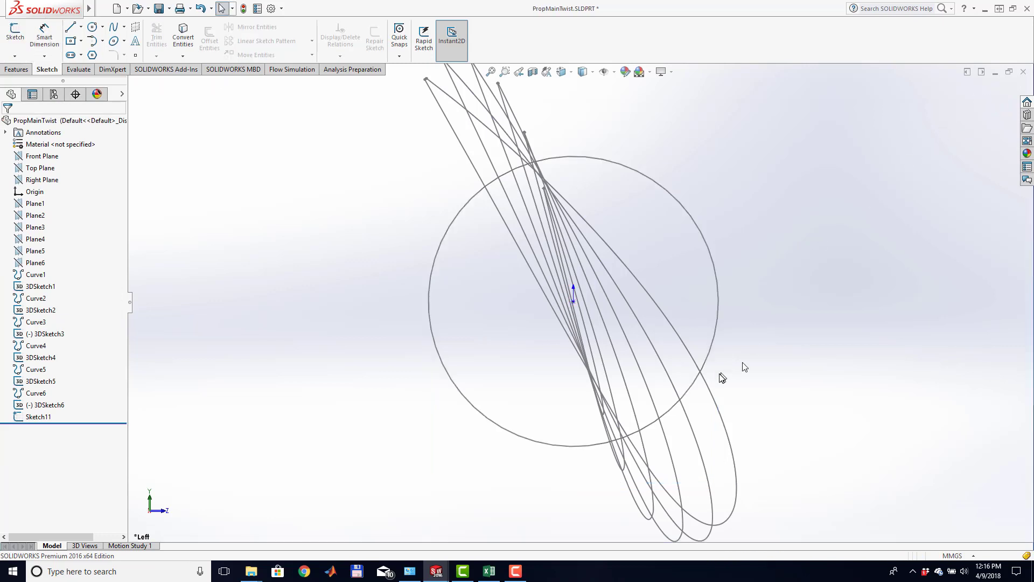
Loft a solid blade from the root circle Sketch11 through the airfoil profiles 3DSketch1 to 3DSketch6, in order from root to tip
key(ctrl+7)
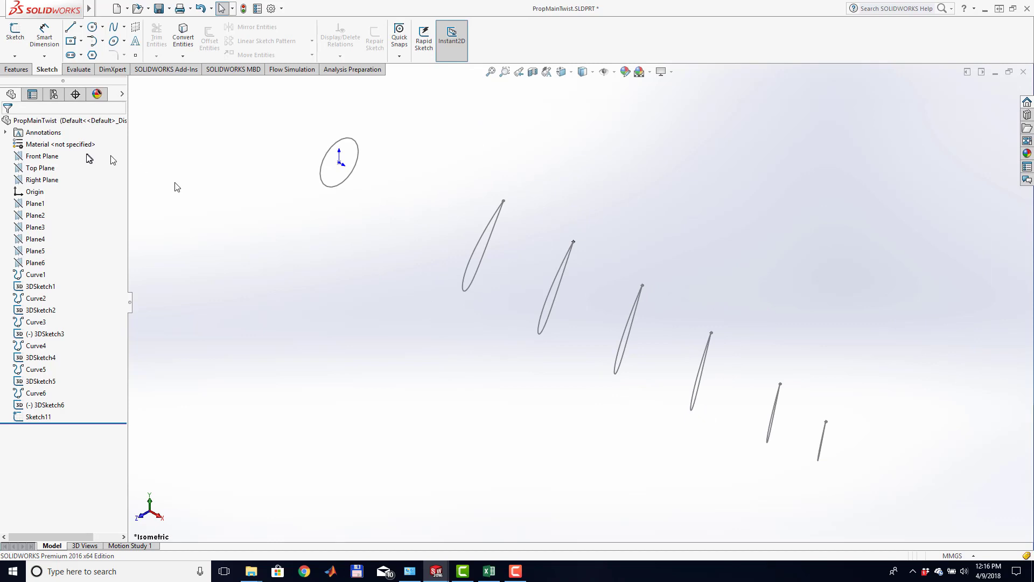
click(16, 70)
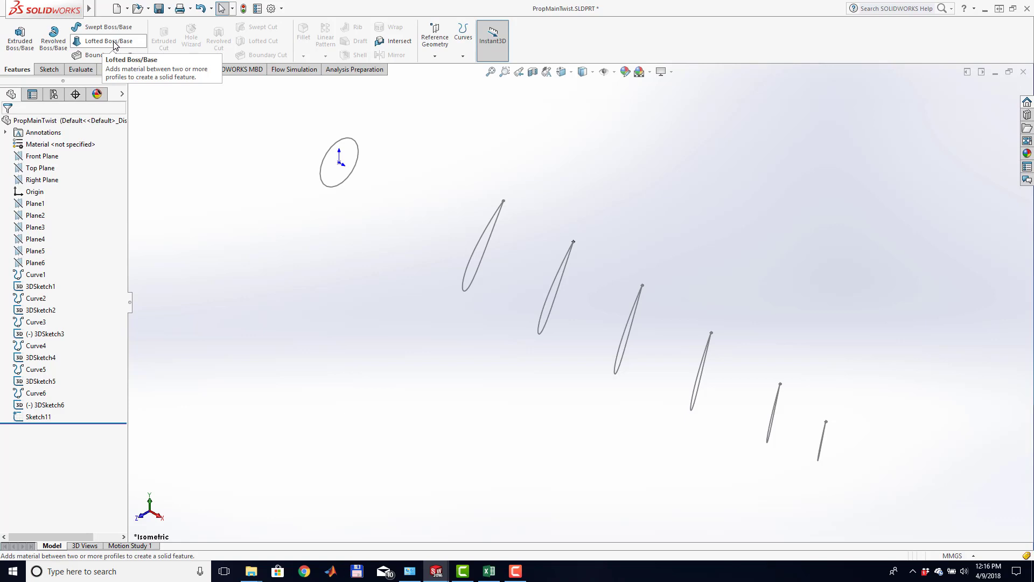
click(114, 46)
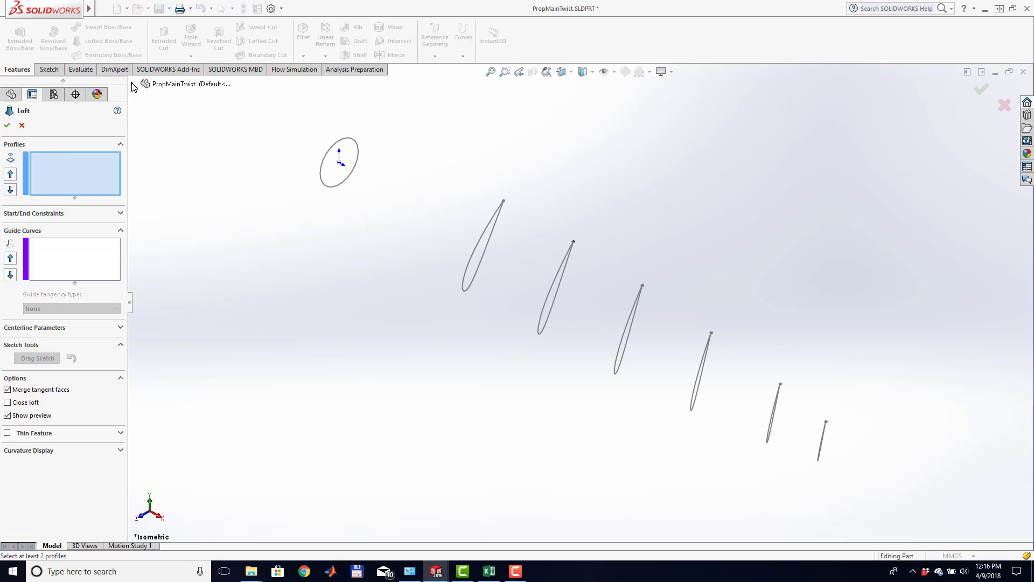
click(132, 84)
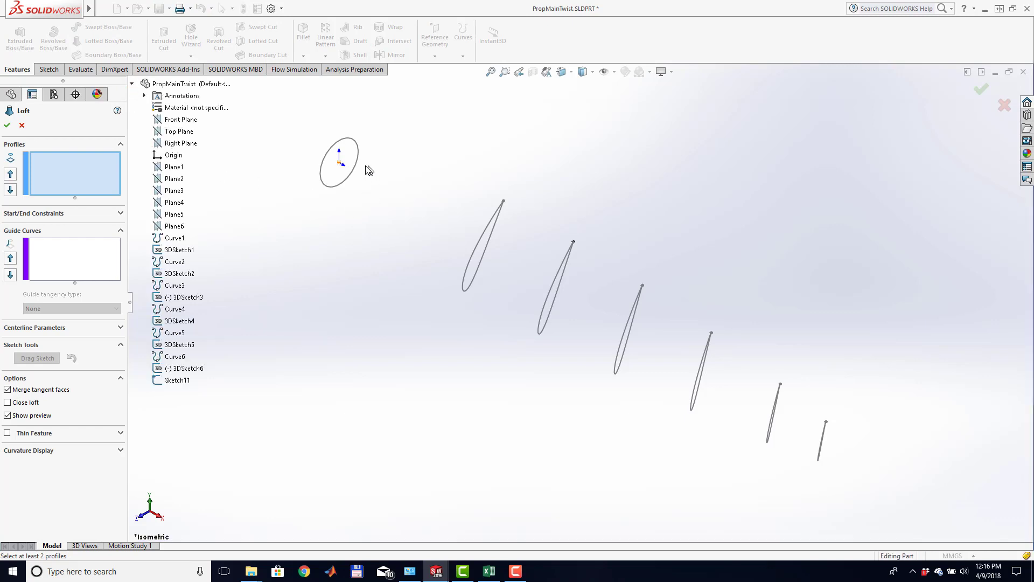
click(355, 169)
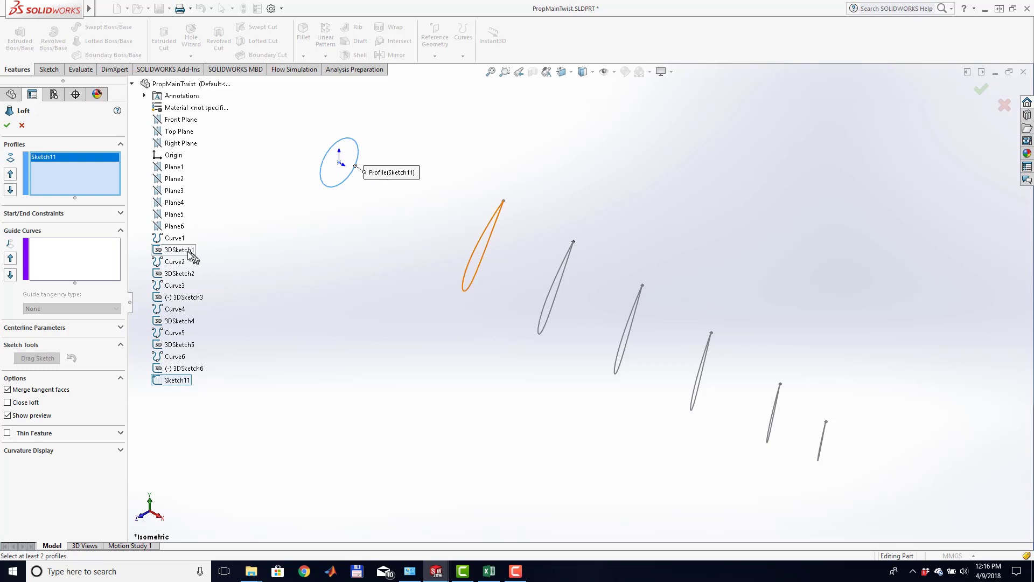
click(184, 252)
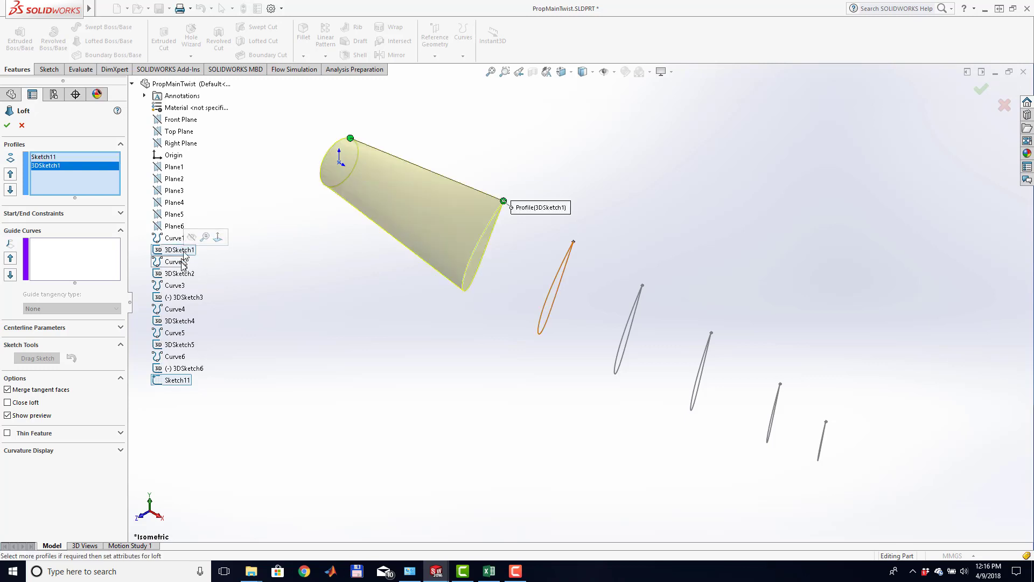
click(182, 275)
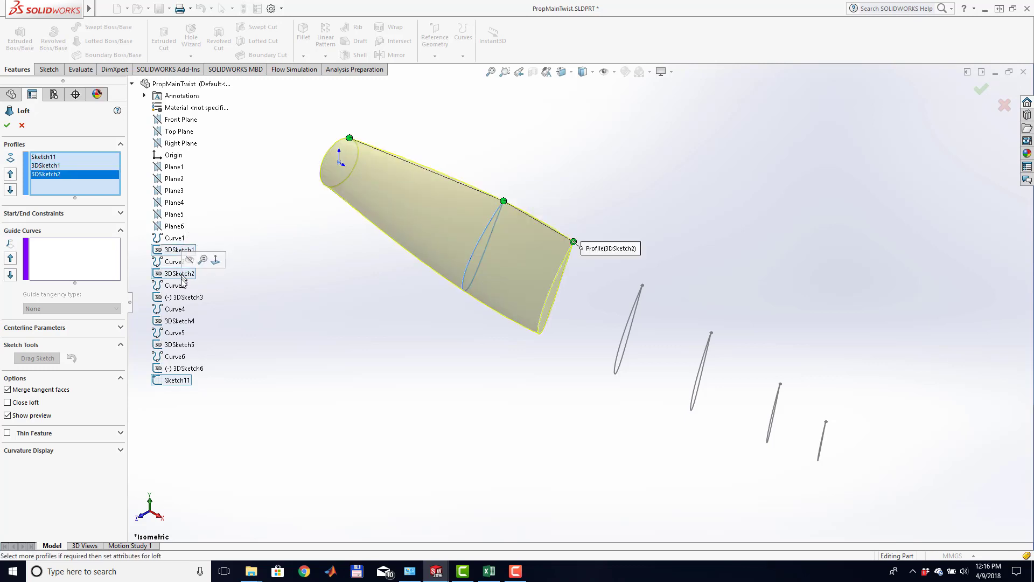
click(182, 298)
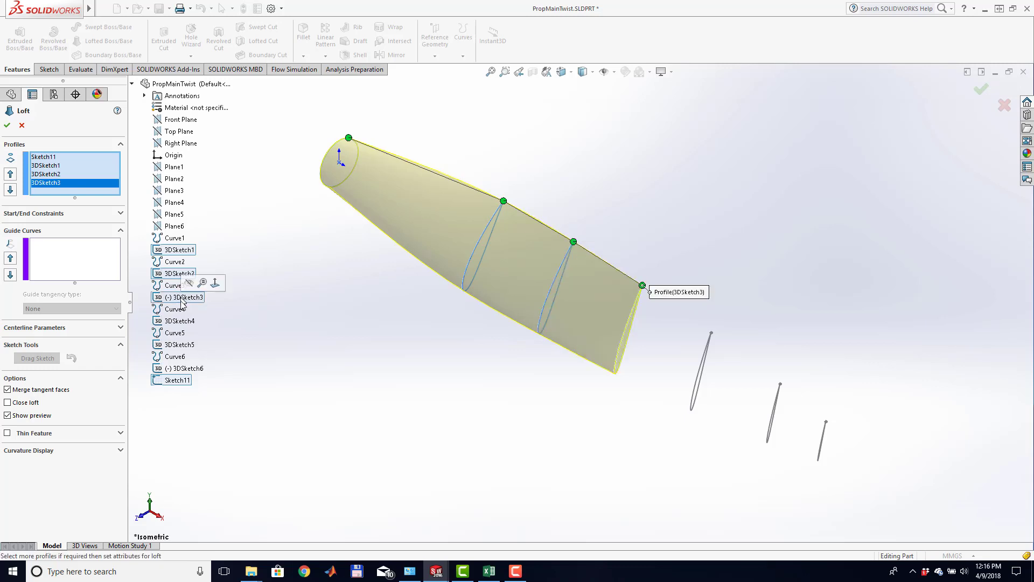
click(184, 322)
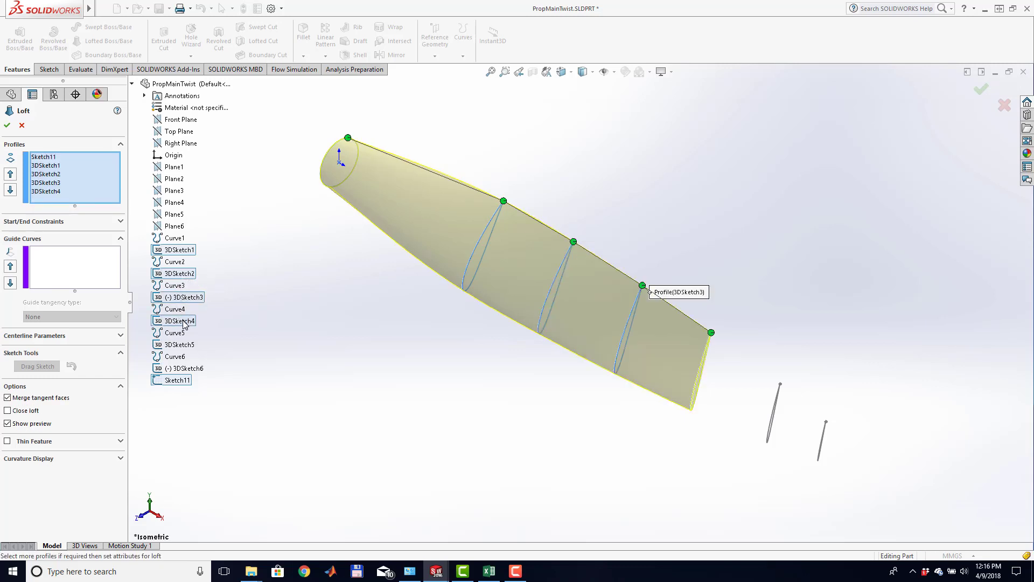
click(180, 346)
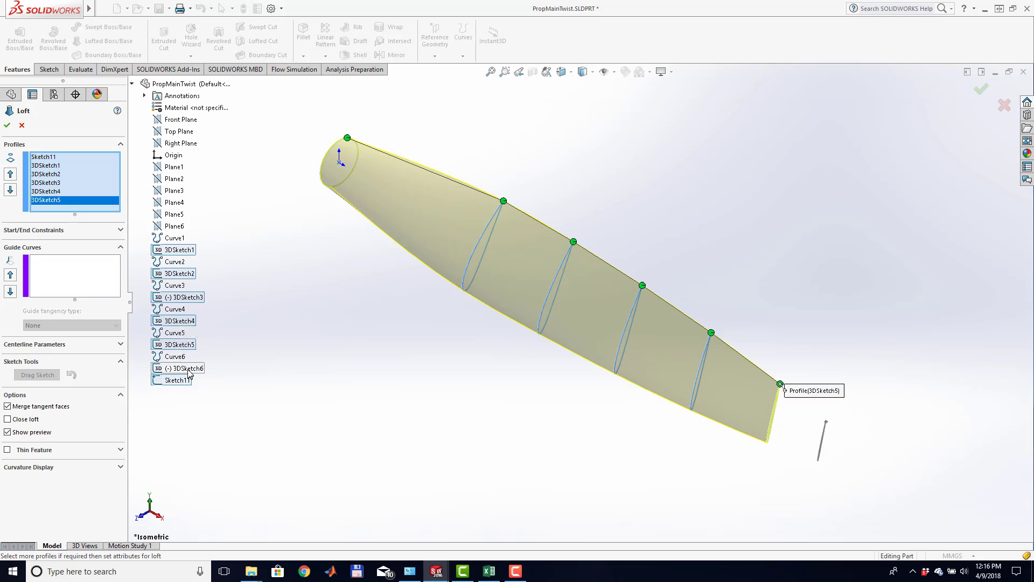
click(188, 369)
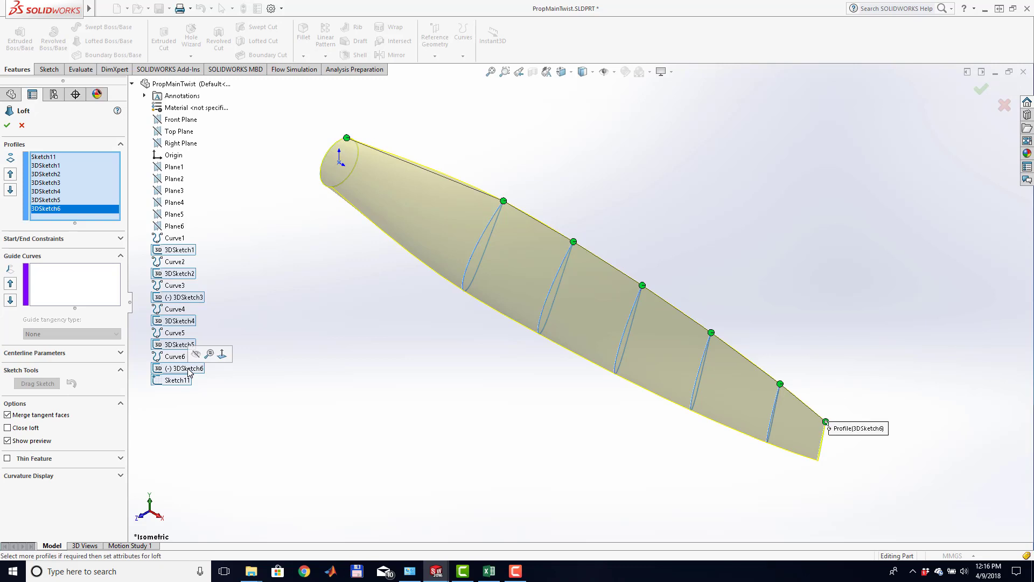
click(980, 89)
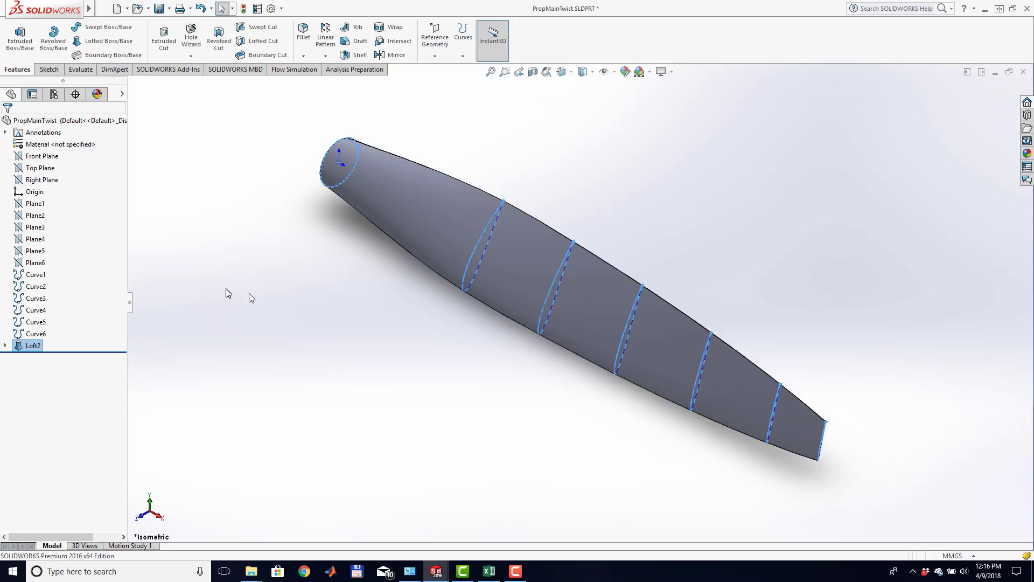
Hide the six imported airfoil curves, Curve1 to Curve6
click(36, 276)
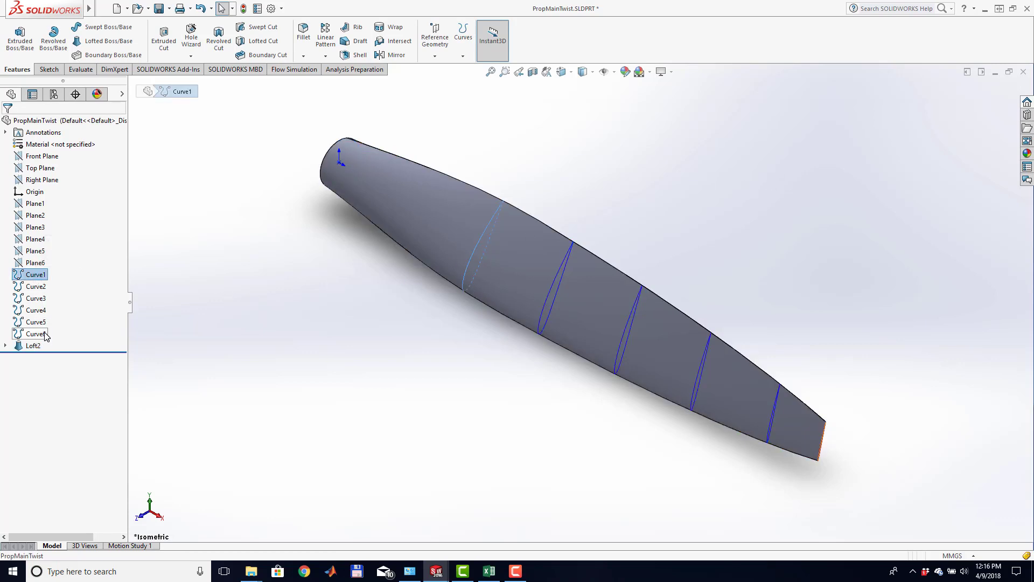
shift+click(45, 334)
right_click(28, 296)
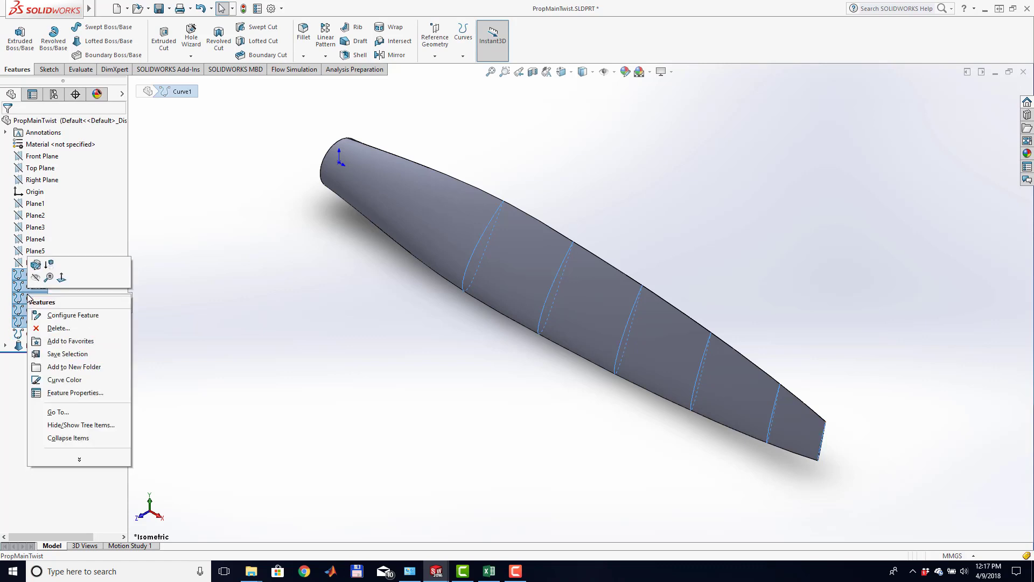
click(35, 279)
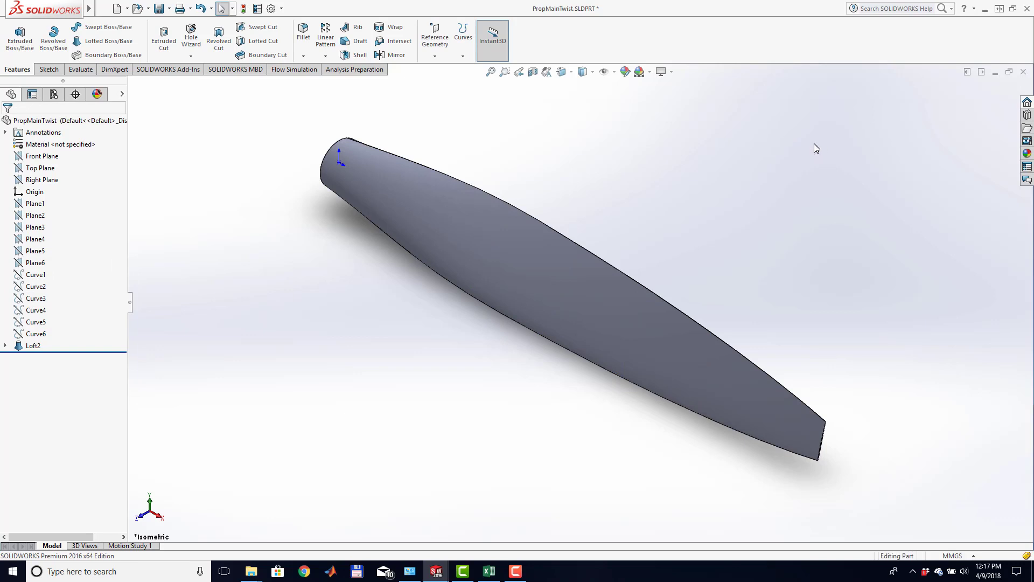
right_click(797, 137)
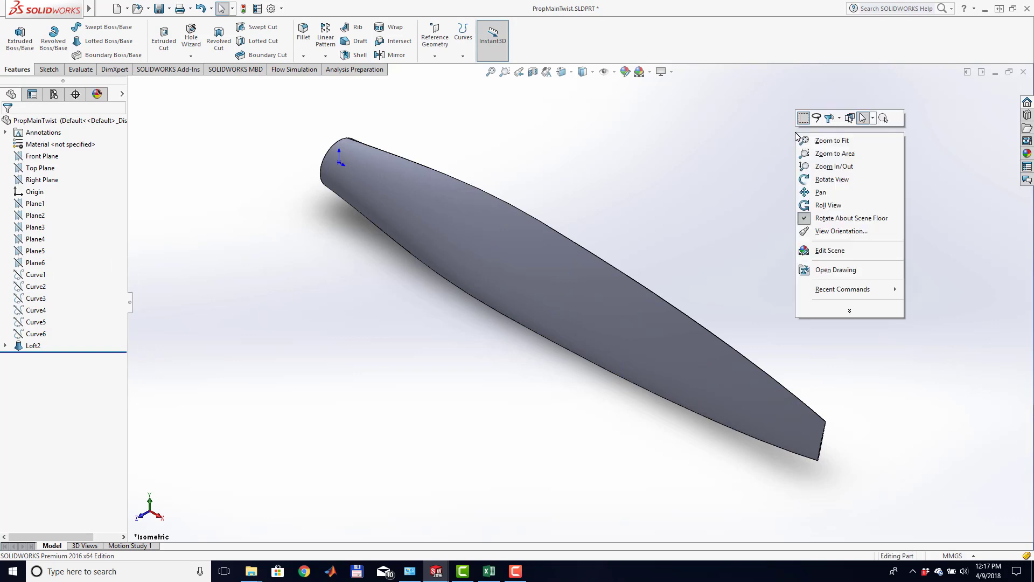
click(834, 180)
drag(858, 224, 895, 250)
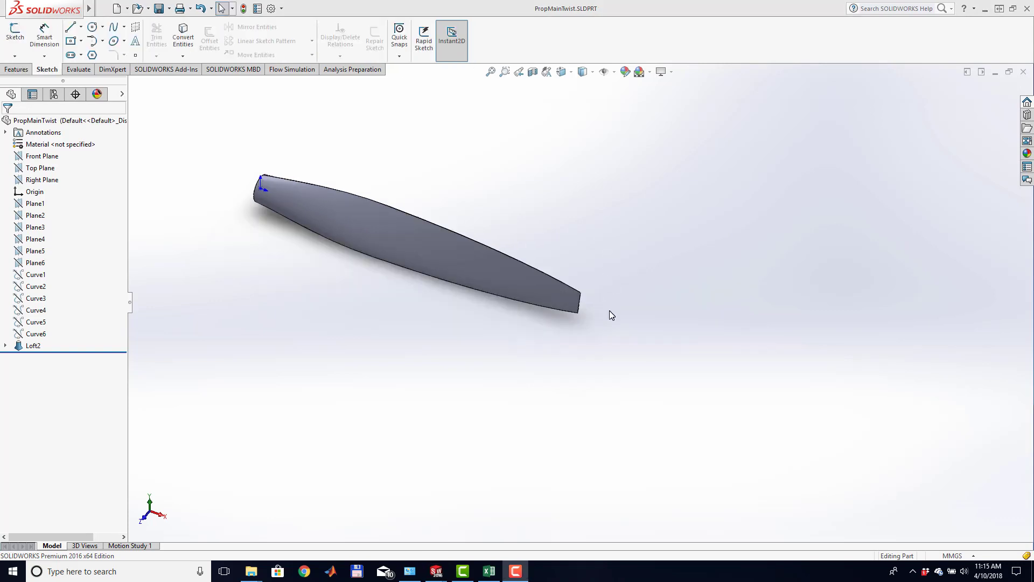
Start a Dome feature on the flat end face at the tip of the lofted blade
right_click(610, 311)
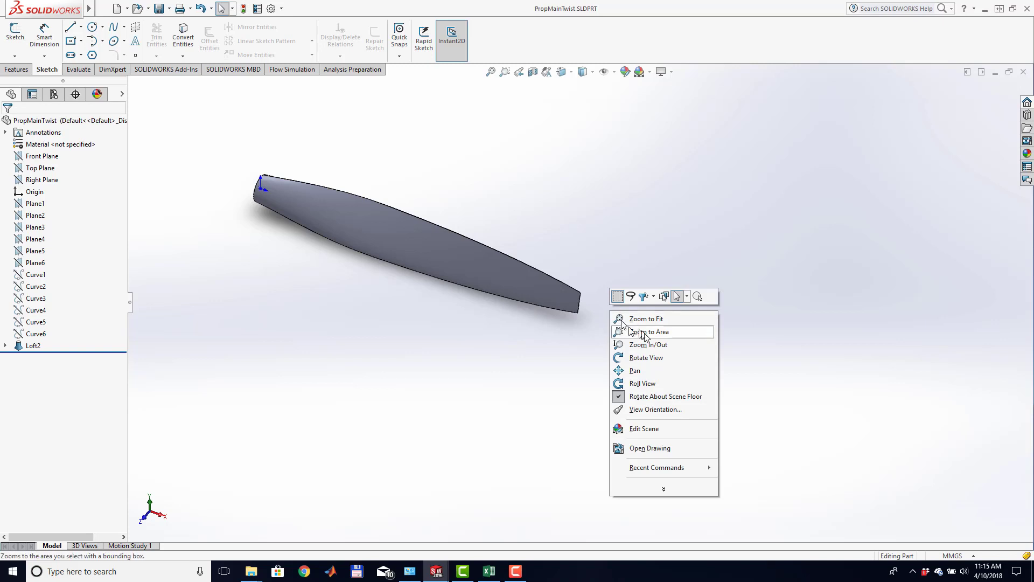
click(658, 358)
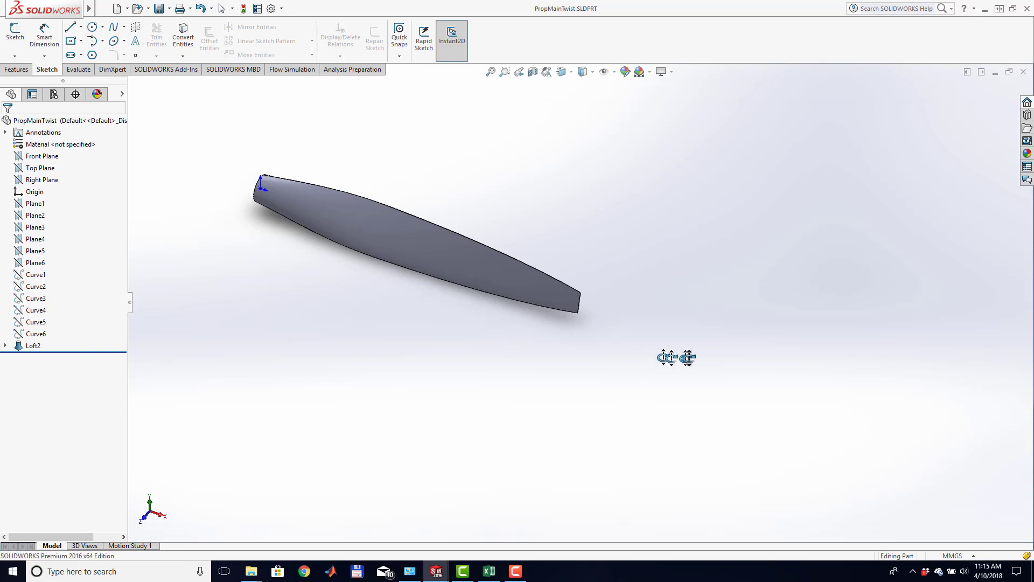
drag(674, 357, 619, 262)
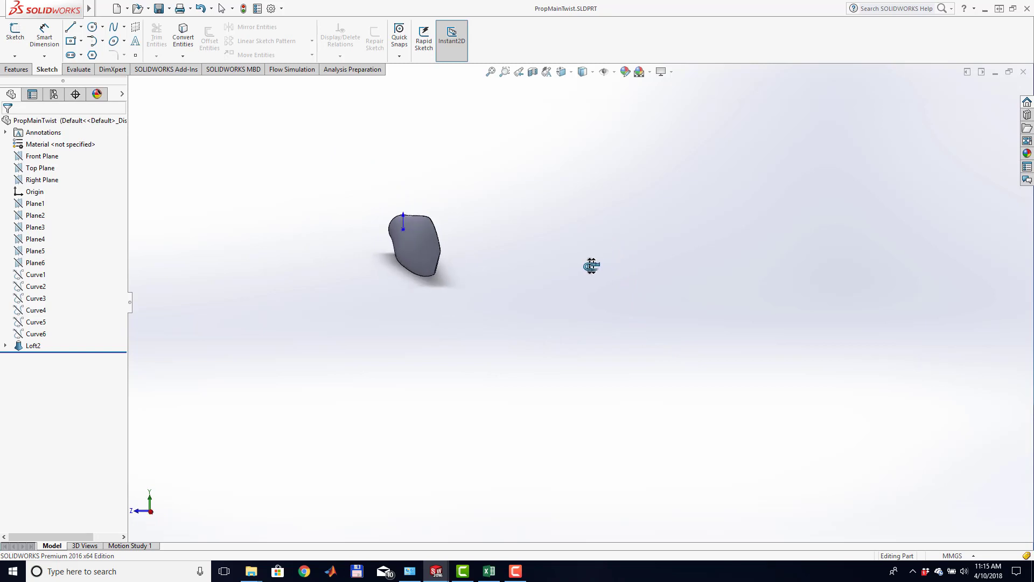
key(Escape)
scroll(447, 259, down, 10)
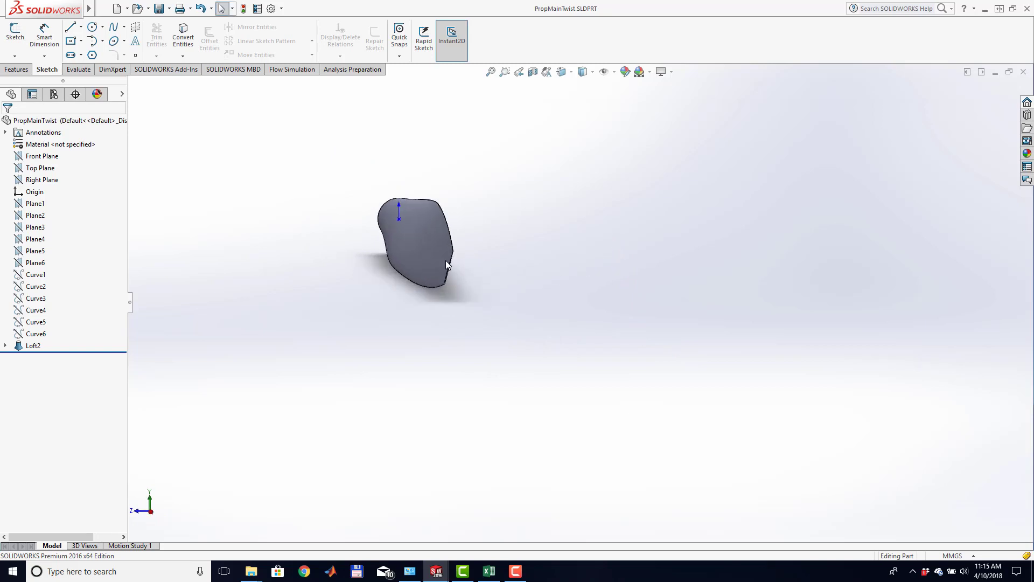
scroll(506, 296, down, 8)
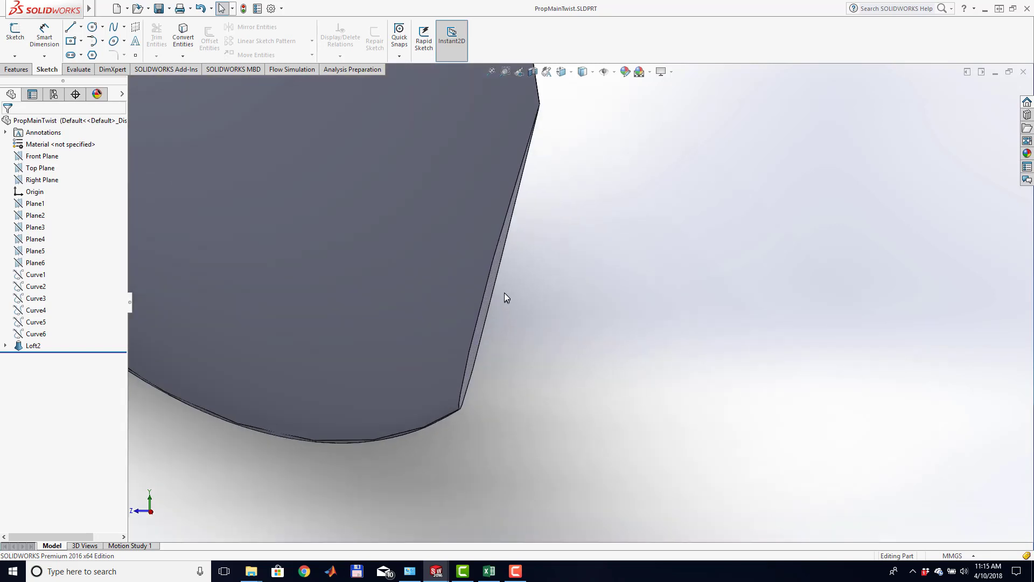
click(505, 295)
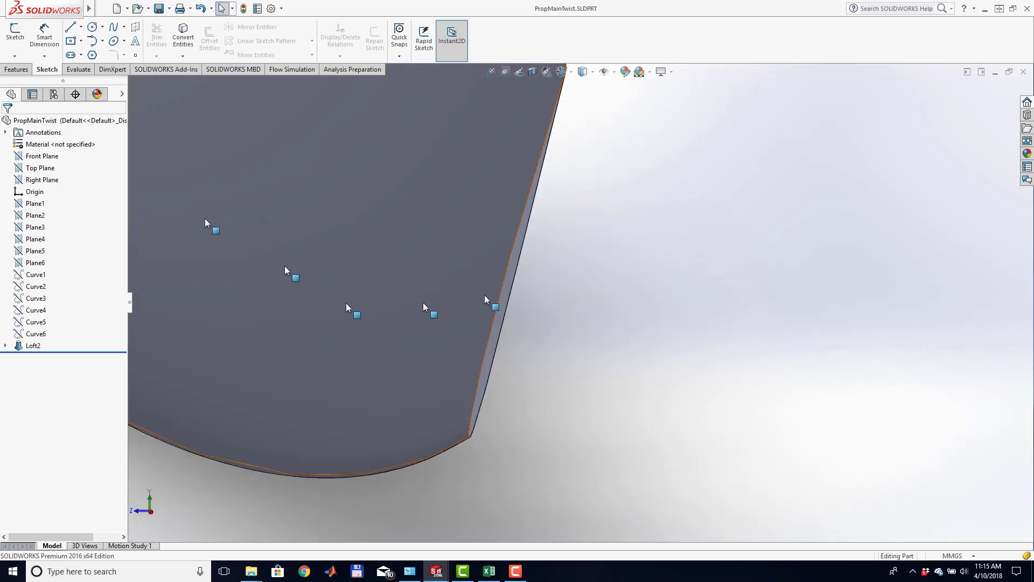
mouse_move(89, 8)
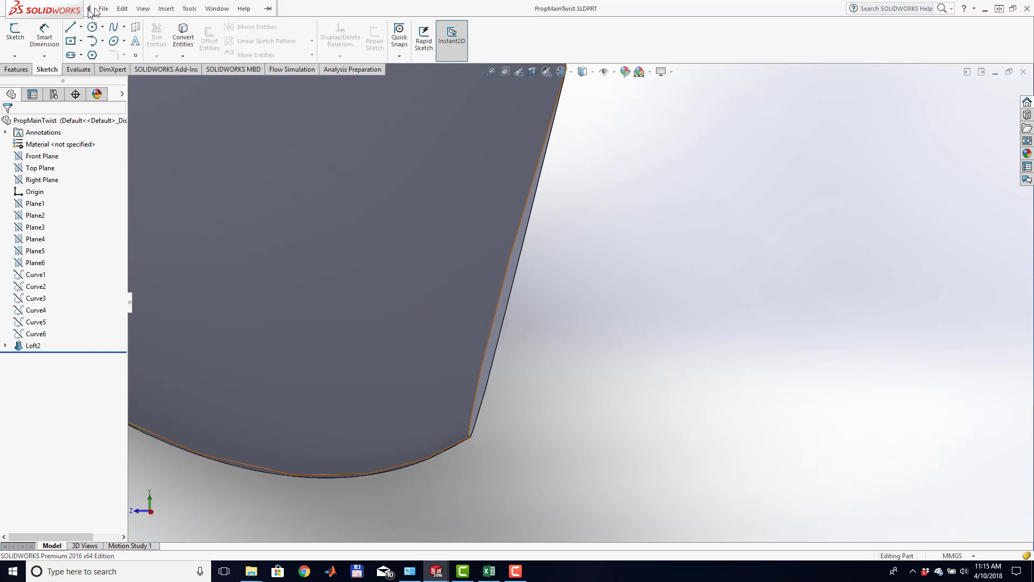
click(143, 8)
mouse_move(161, 8)
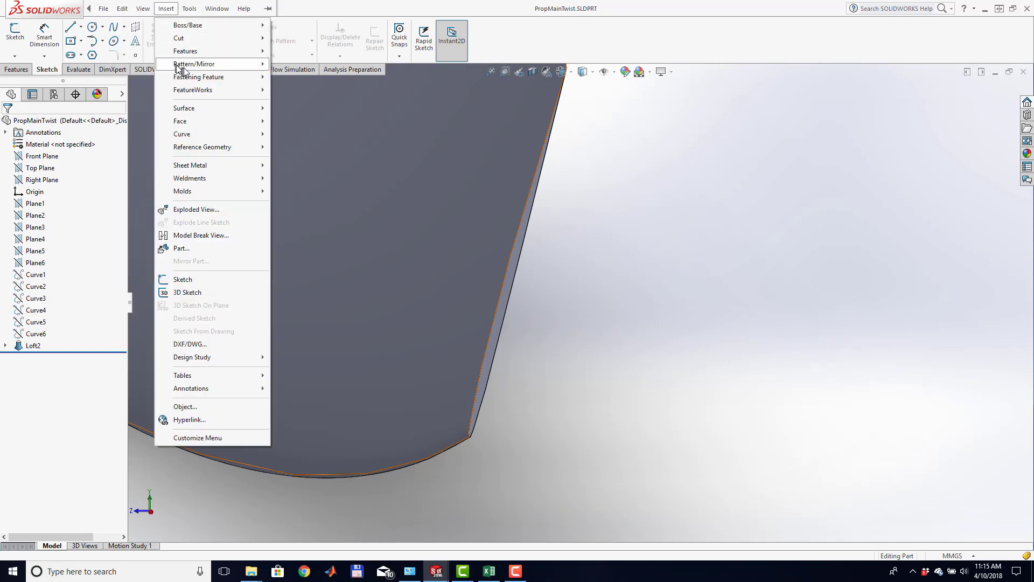
mouse_move(195, 91)
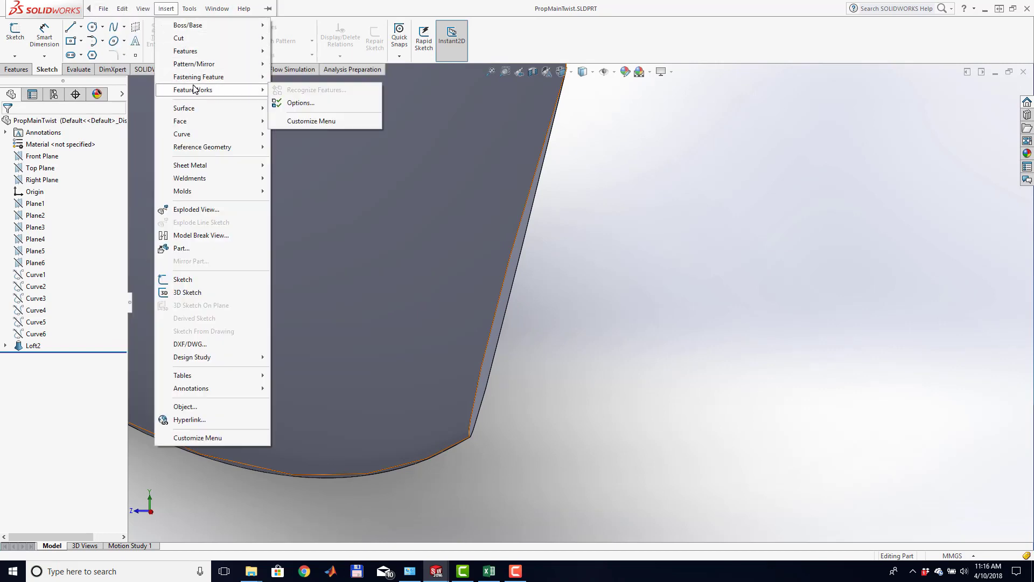
mouse_move(203, 54)
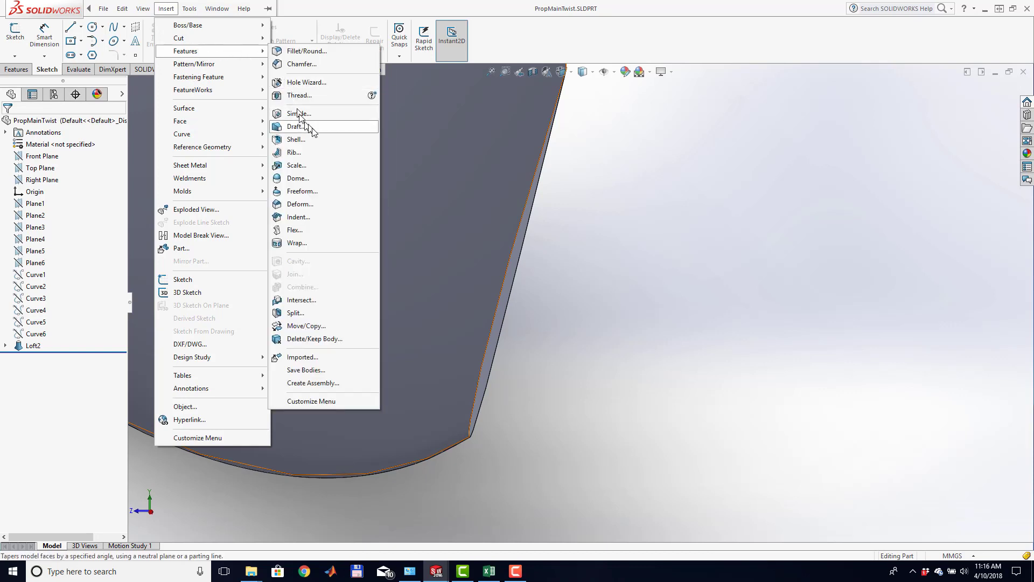
click(298, 178)
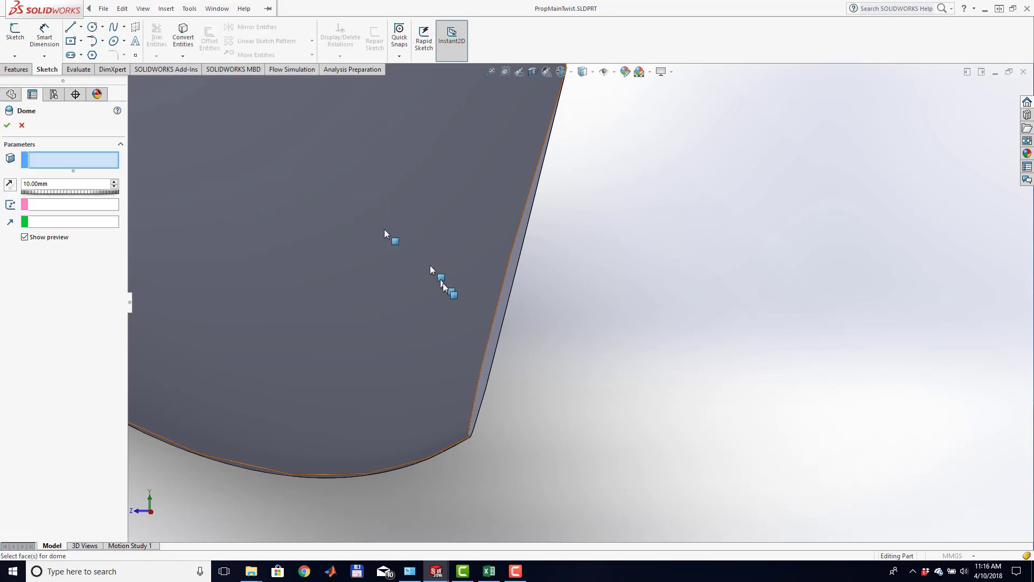
click(506, 298)
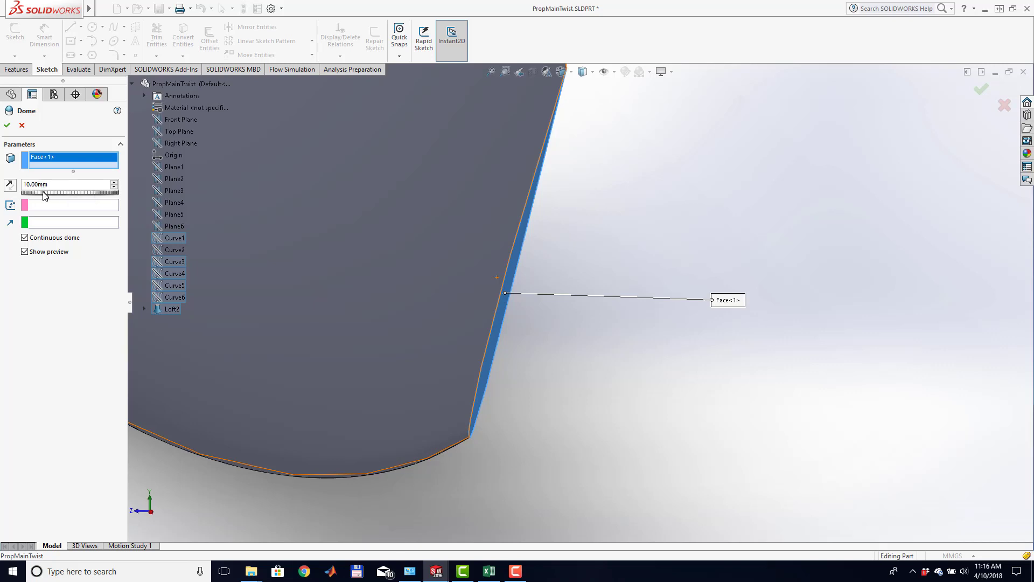
Create the blade-tip dome as a non-continuous dome with a distance of 20 mm
drag(45, 195, 55, 197)
scroll(699, 181, down, 2)
scroll(699, 181, up, 2)
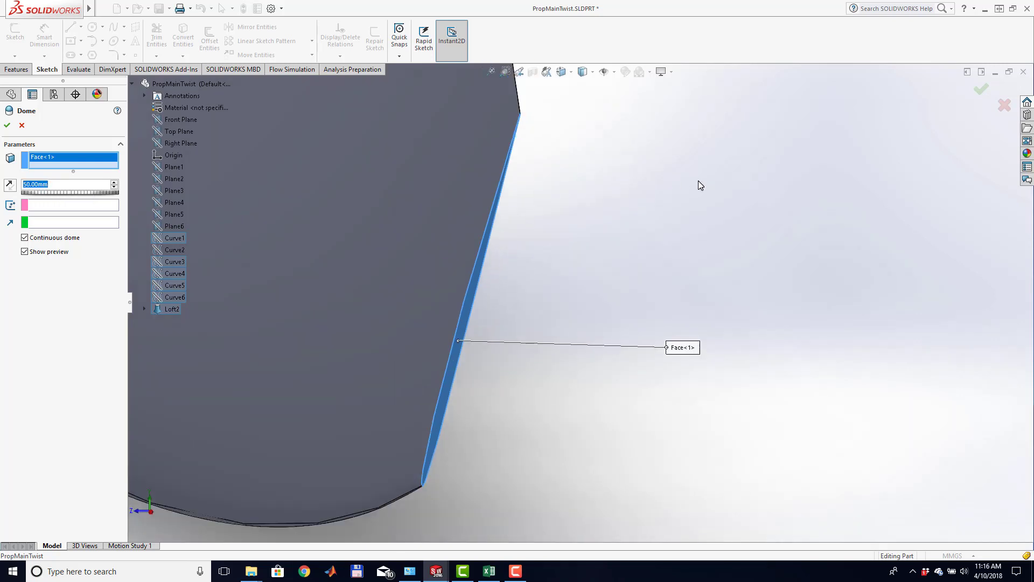
scroll(700, 185, up, 2)
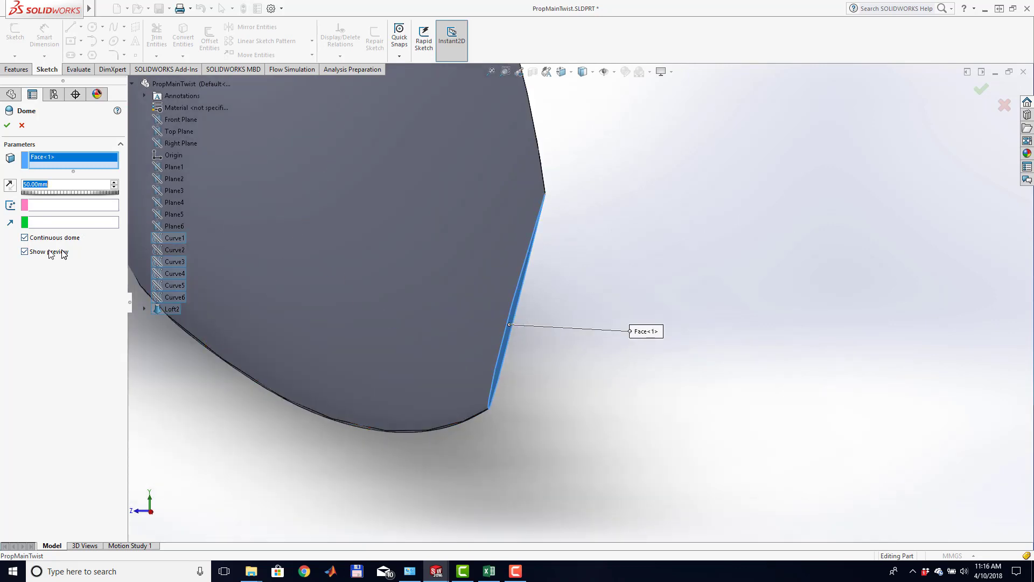
click(25, 239)
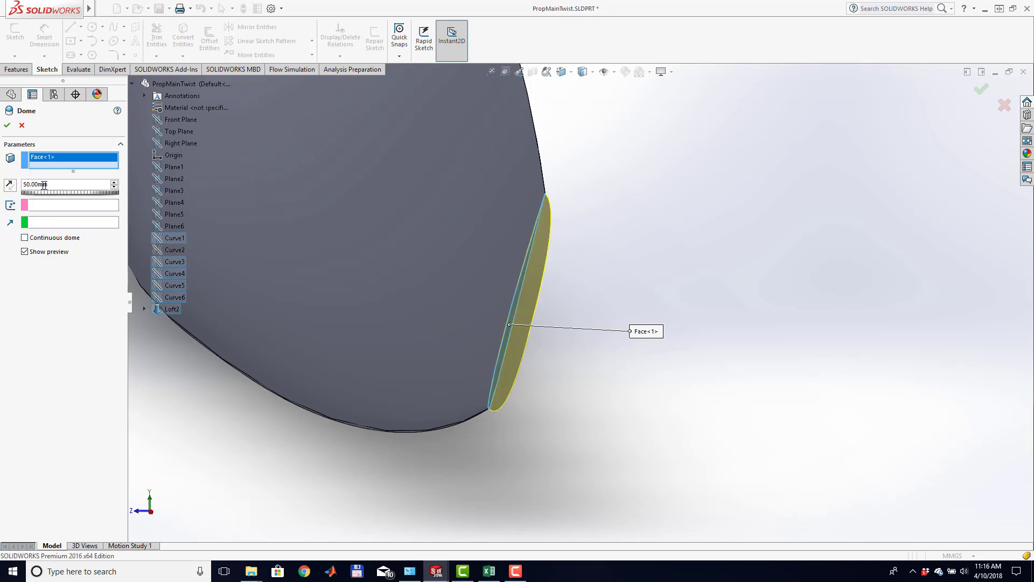
mouse_move(47, 195)
mouse_down()
mouse_move(65, 193)
mouse_move(50, 192)
mouse_up()
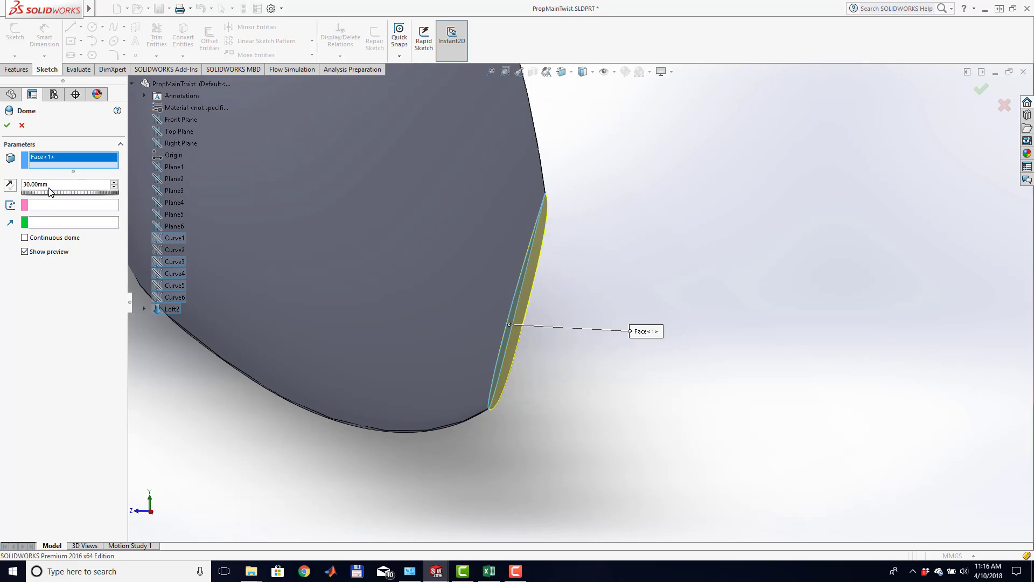
drag(50, 192, 46, 191)
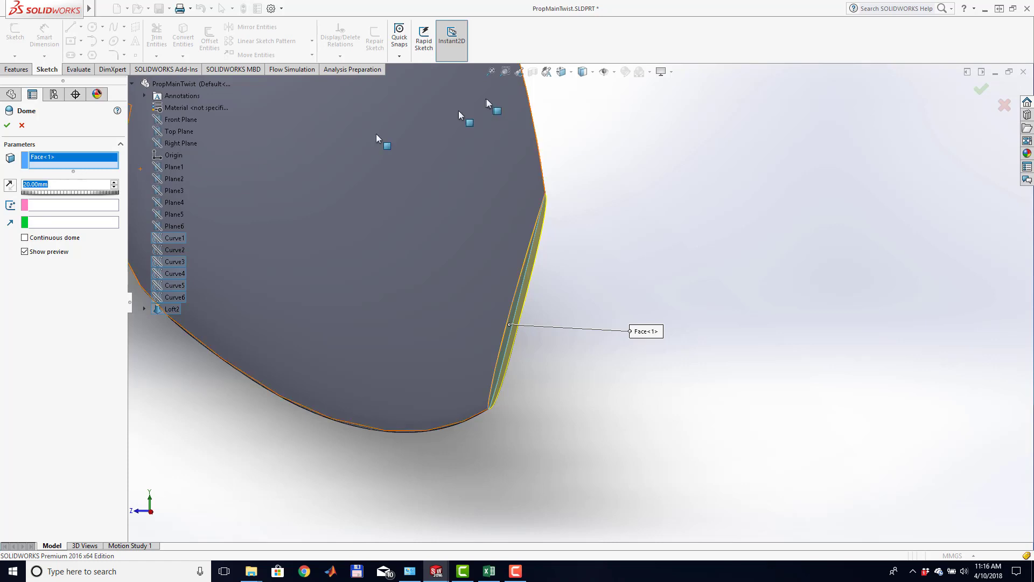
click(981, 88)
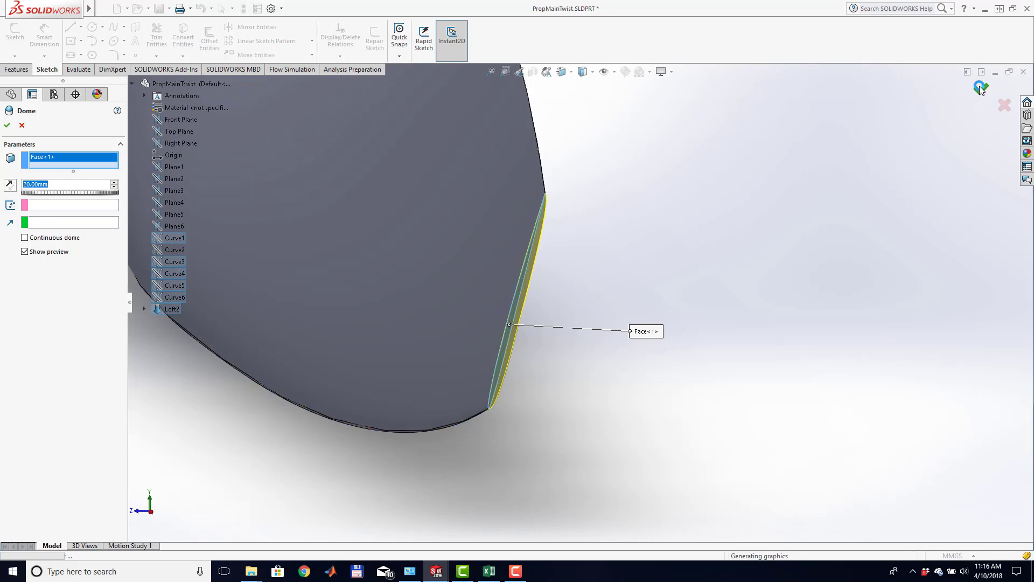
Examine the shape of the domed blade tip from several angles
right_click(735, 281)
mouse_move(770, 335)
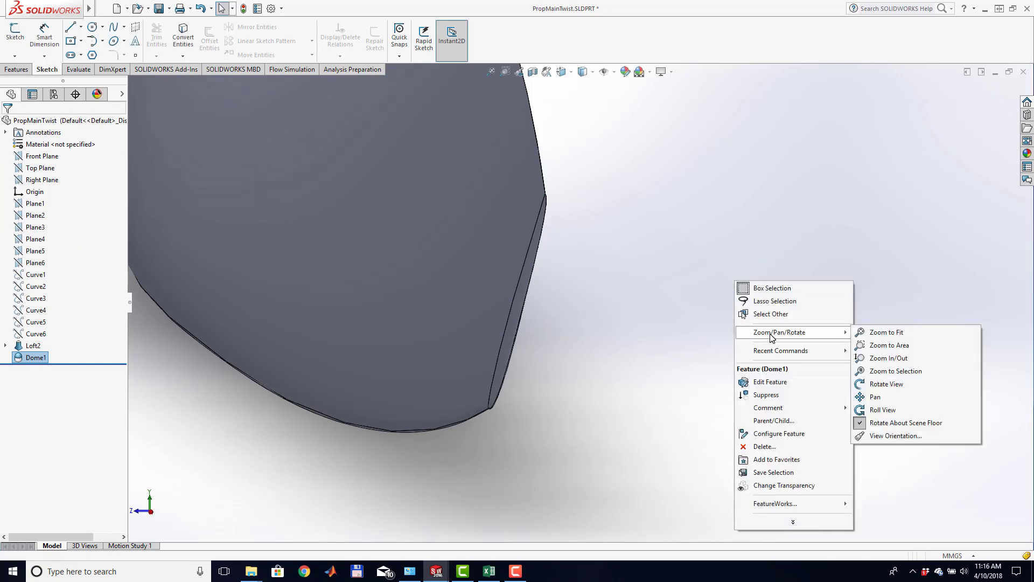
click(865, 384)
drag(741, 373, 841, 293)
middle_drag(872, 297, 789, 297)
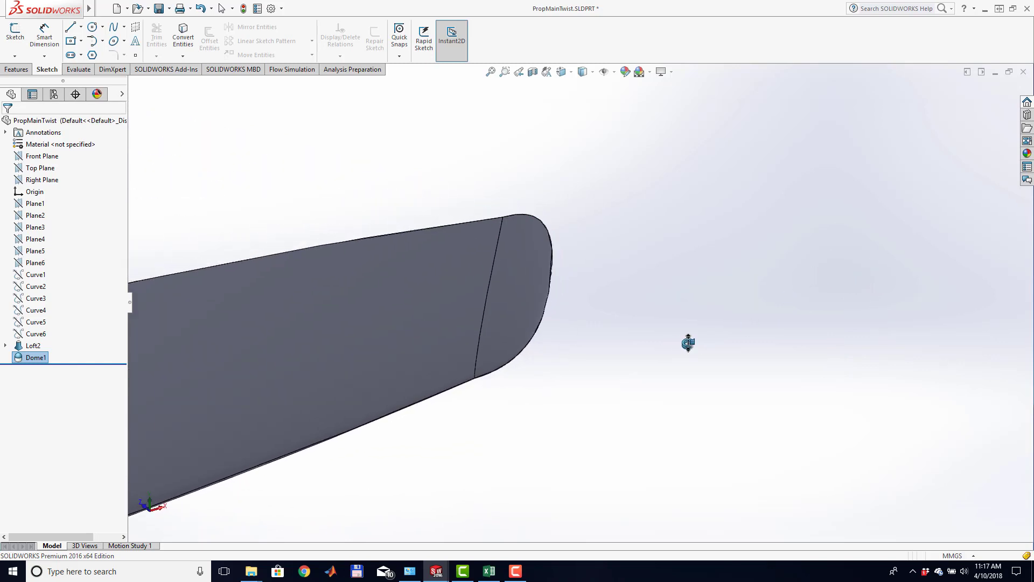
scroll(689, 343, down, 1)
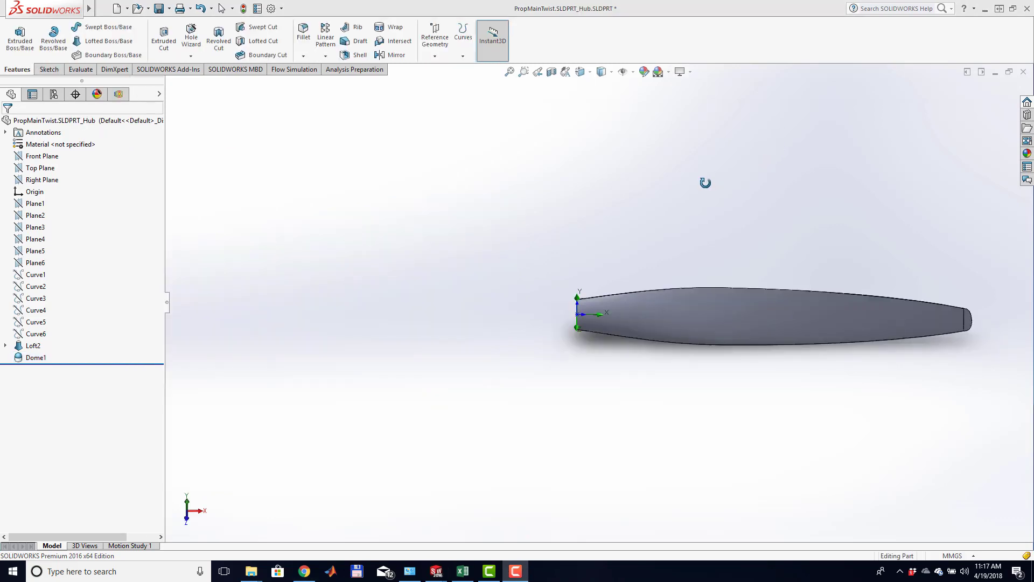
Sketch a circle on the Front Plane, centred about 50.8 mm from the origin along negative X, with a radius of about 95.6 mm
right_click(719, 148)
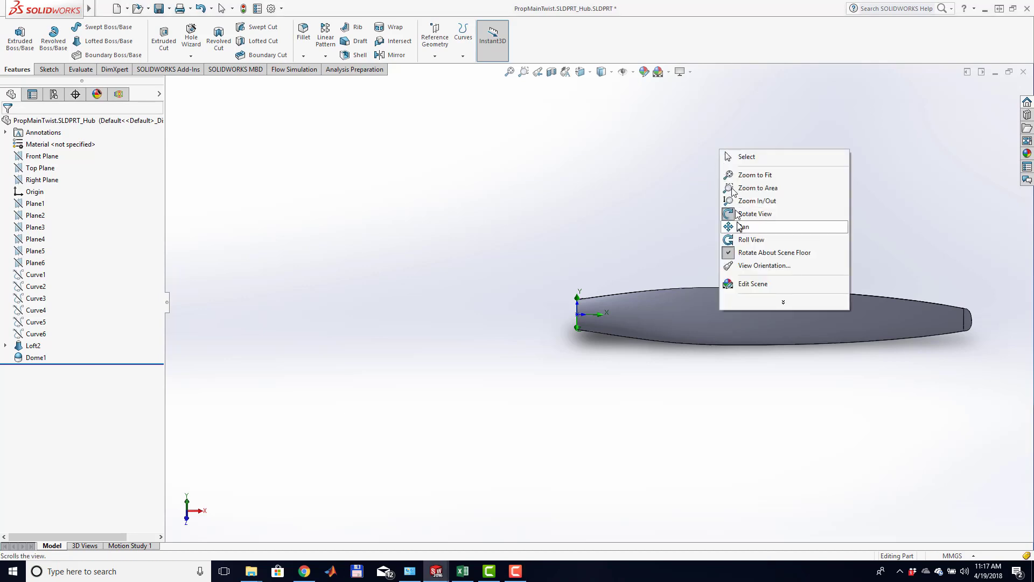
click(631, 171)
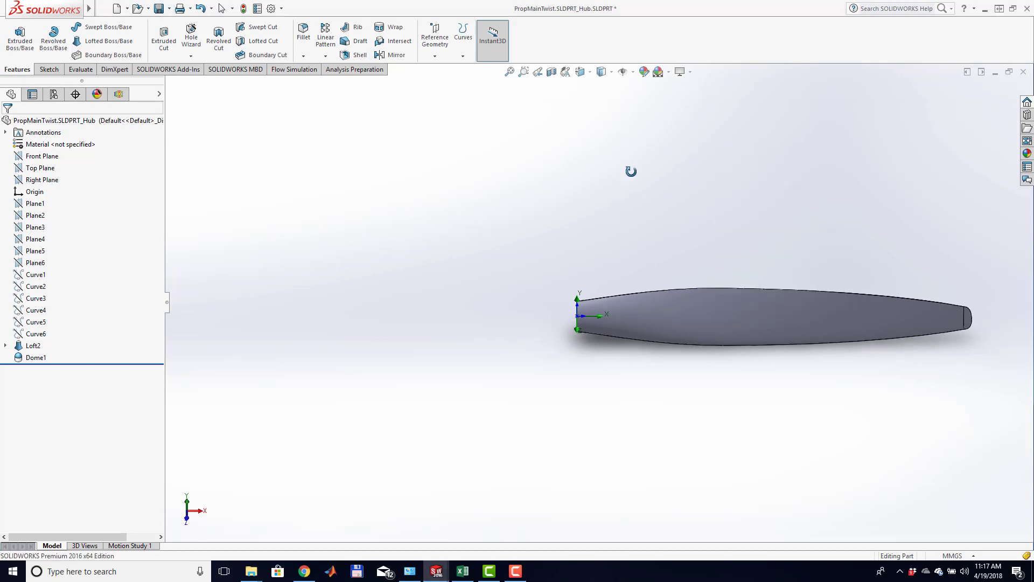
drag(631, 171, 602, 396)
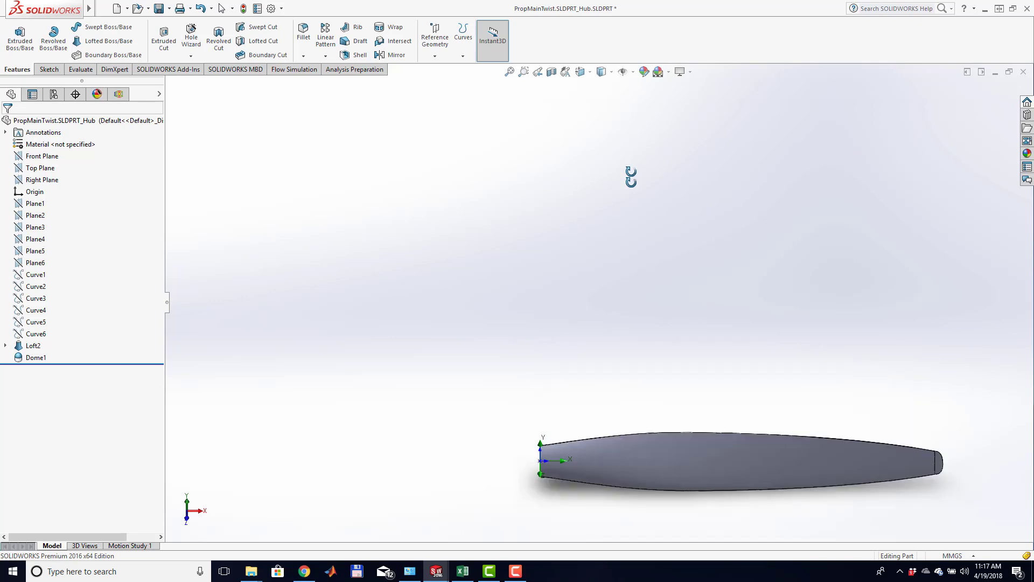
scroll(577, 499, down, 7)
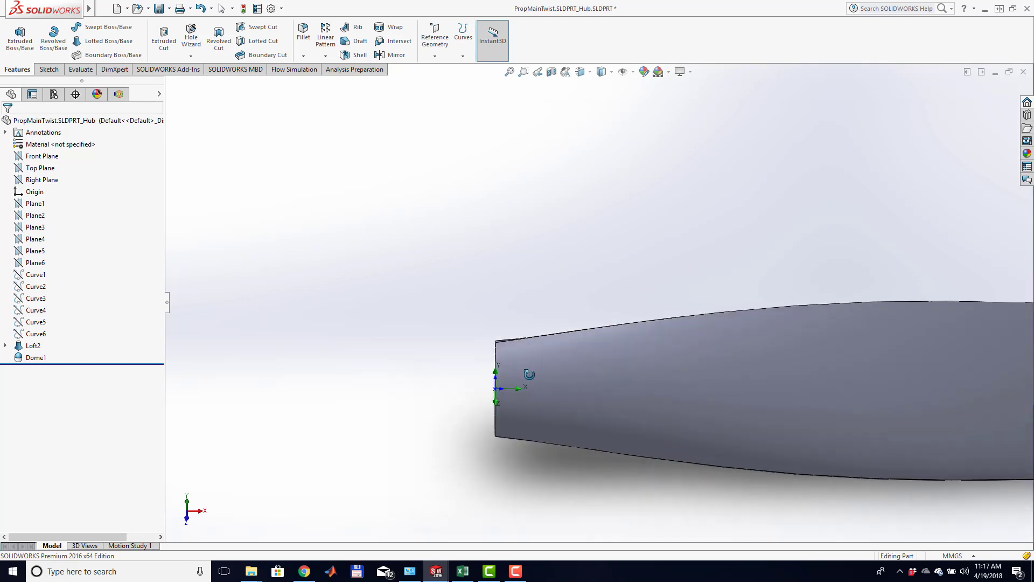
scroll(529, 384, down, 3)
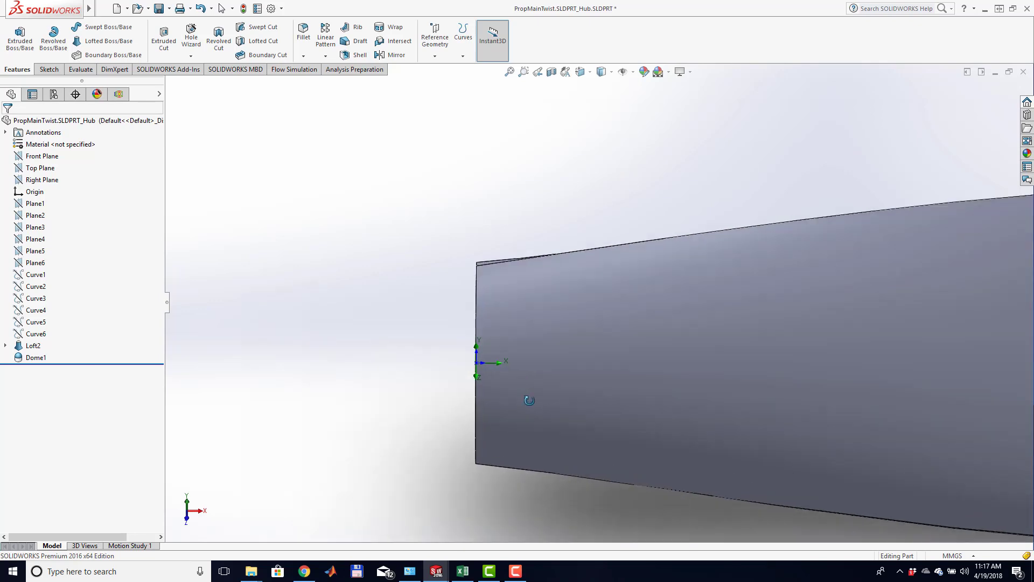
scroll(529, 400, up, 3)
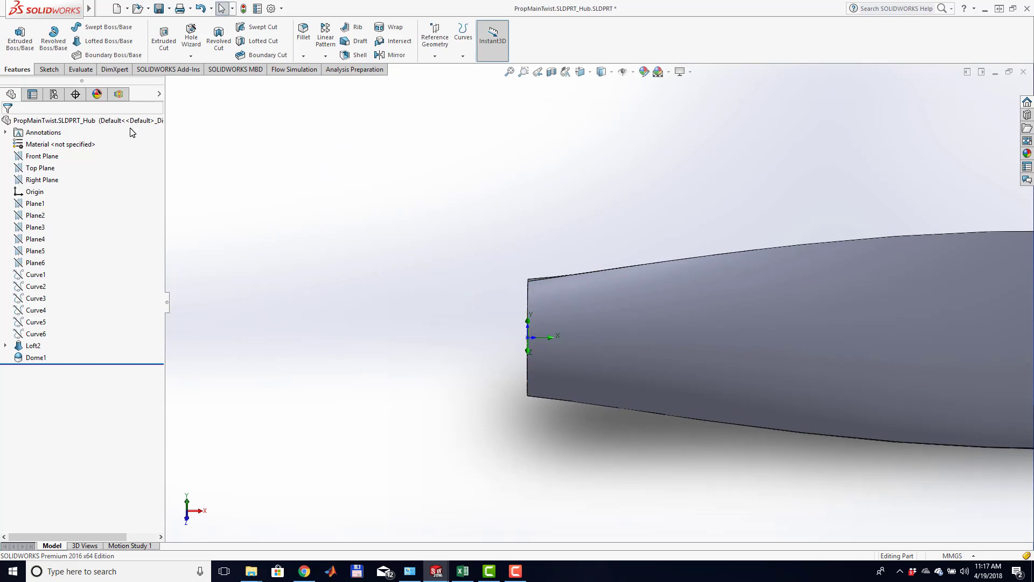
click(38, 156)
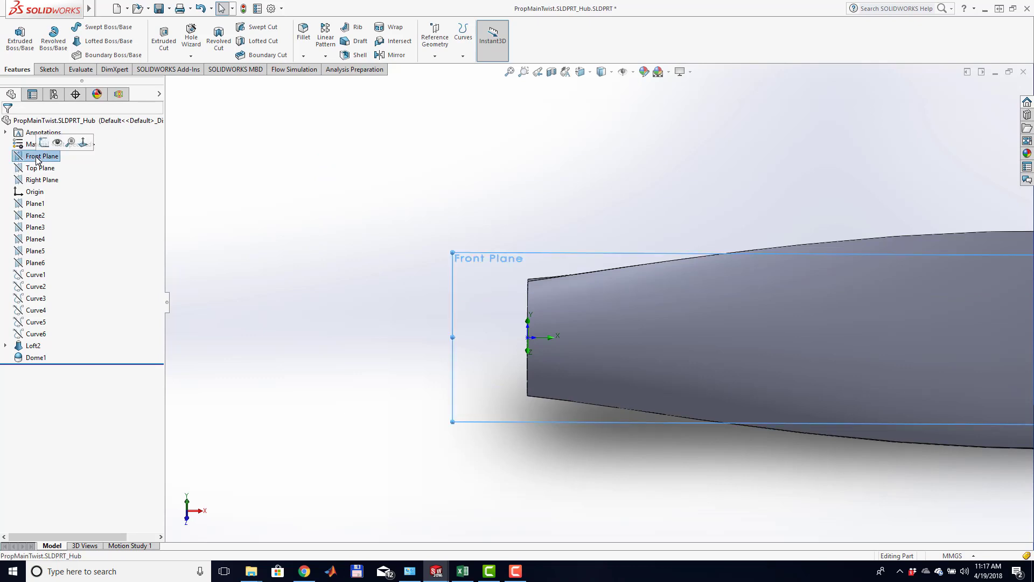
click(49, 70)
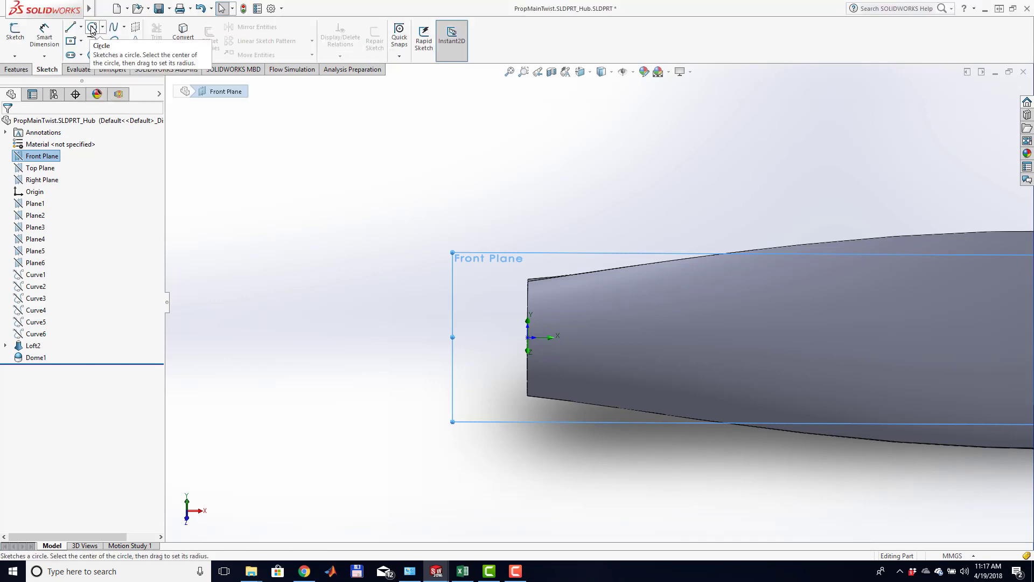
click(92, 29)
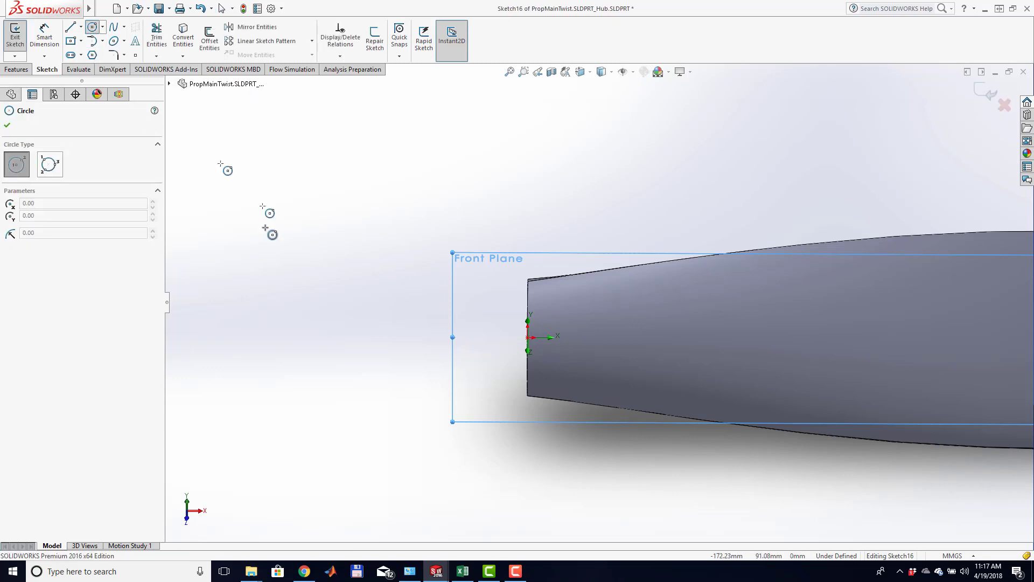
click(451, 336)
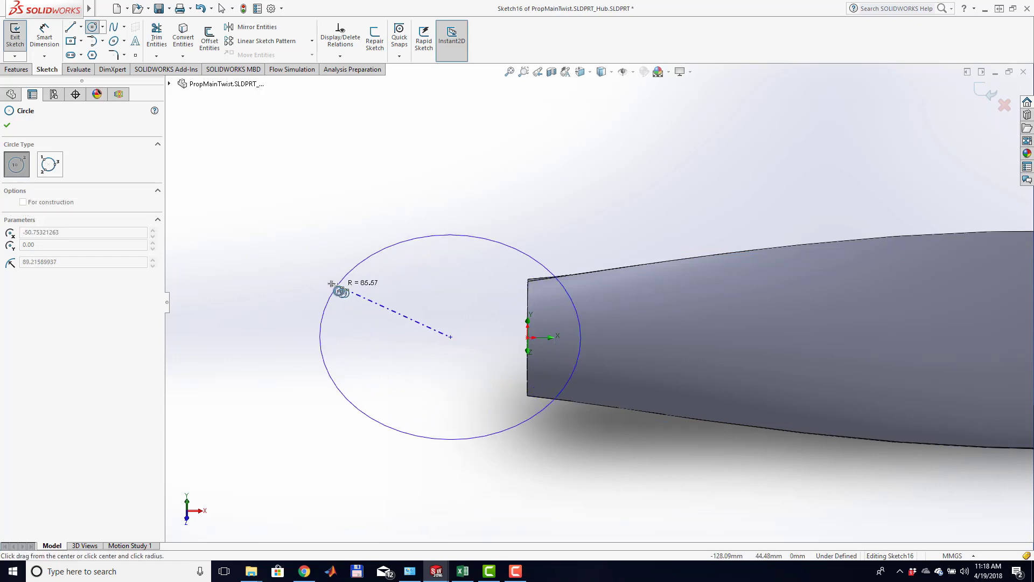
click(330, 281)
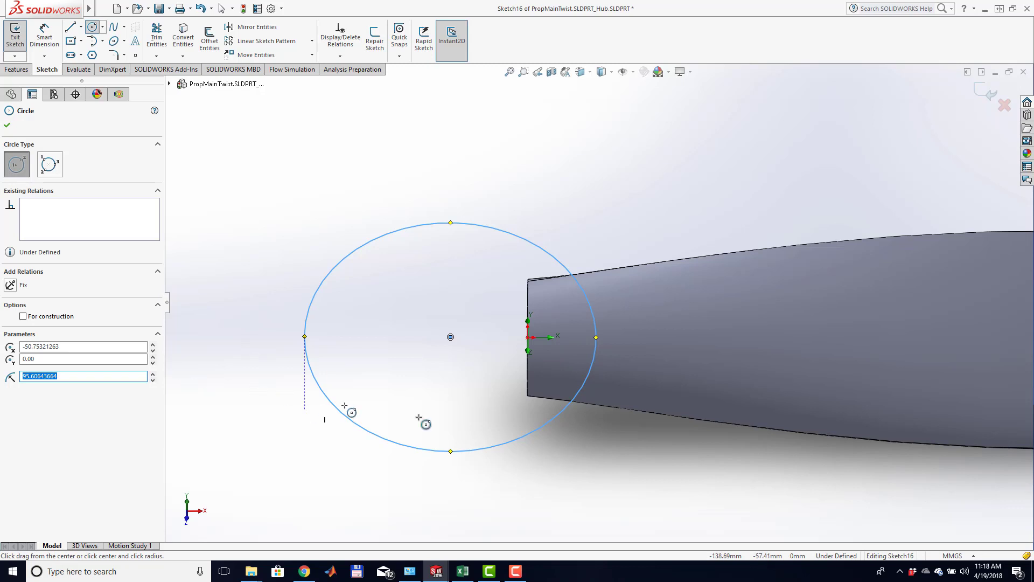
Dimension the diameter of the hub circle at the blade root and set it to 150 mm
click(51, 27)
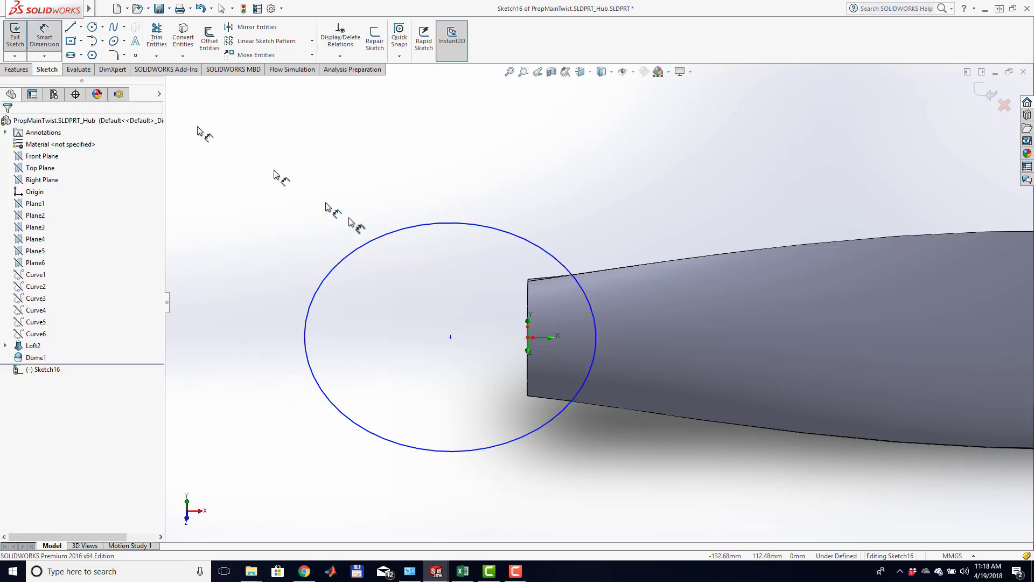
click(467, 453)
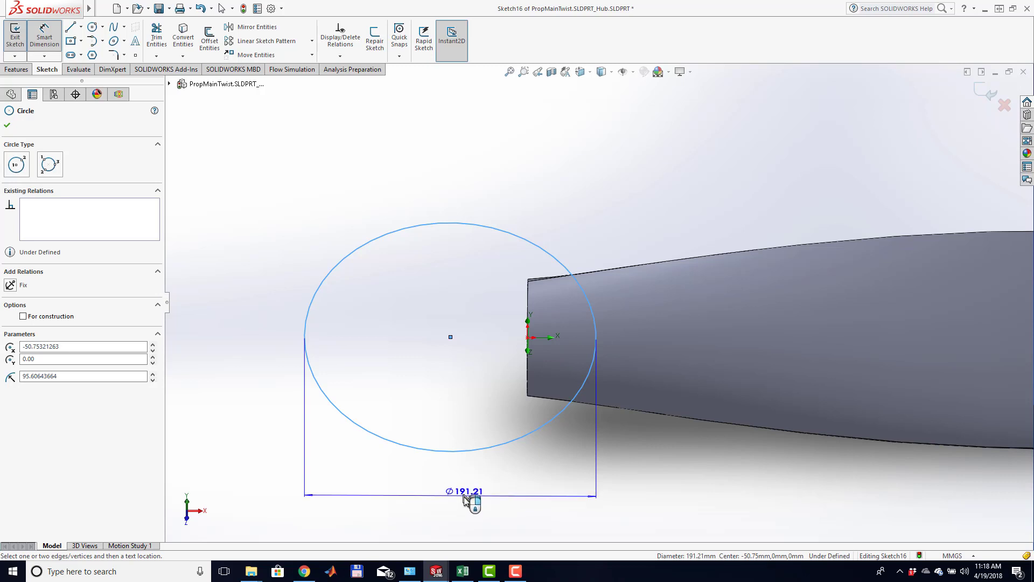
click(468, 498)
click(465, 498)
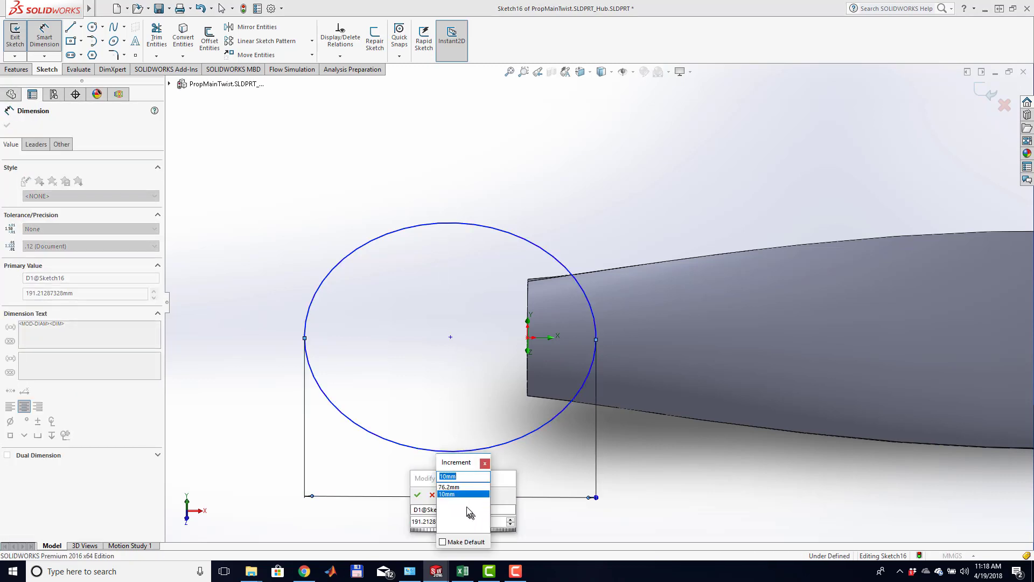
click(485, 463)
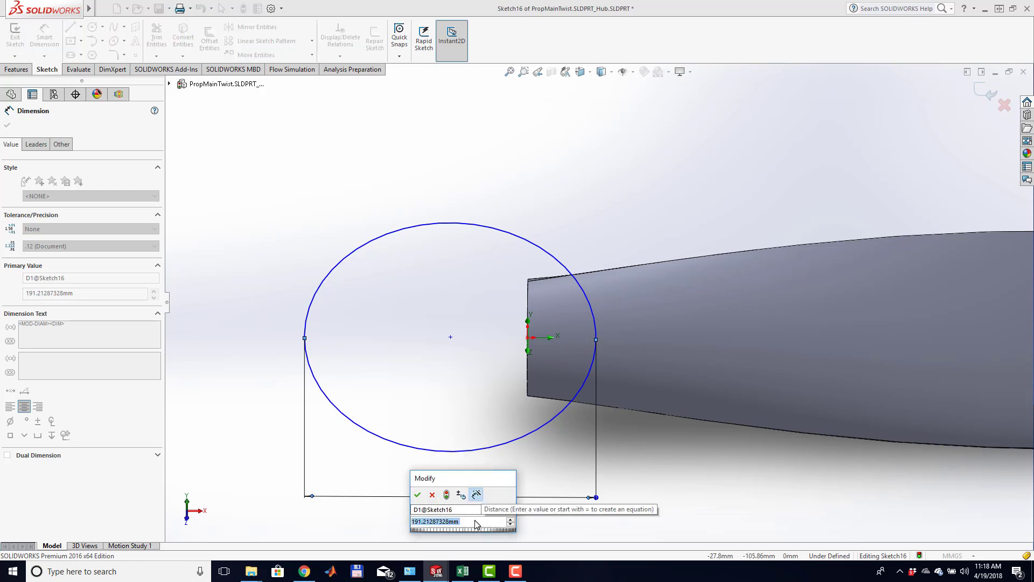
text(150)
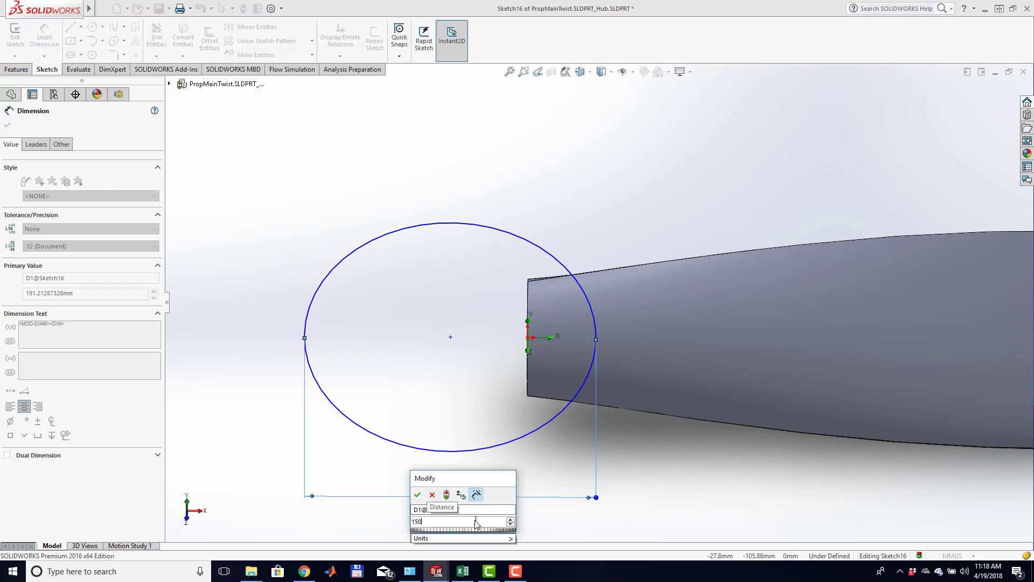
text(mm)
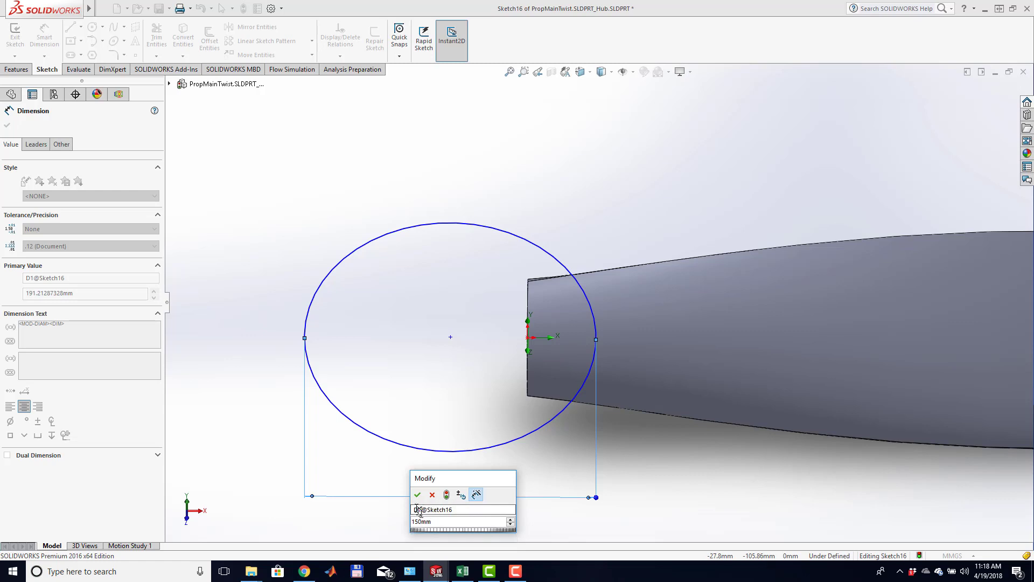
click(418, 494)
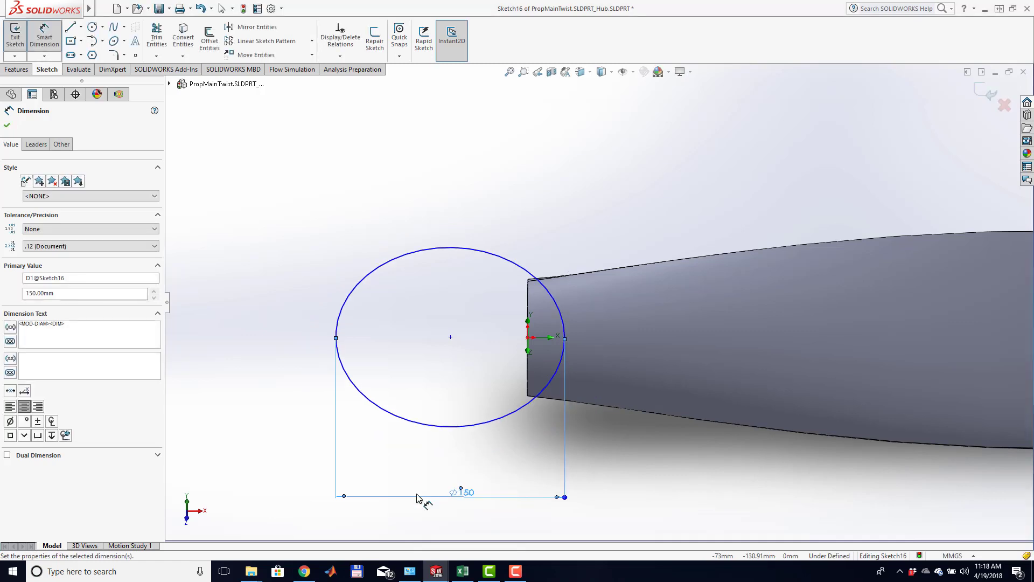
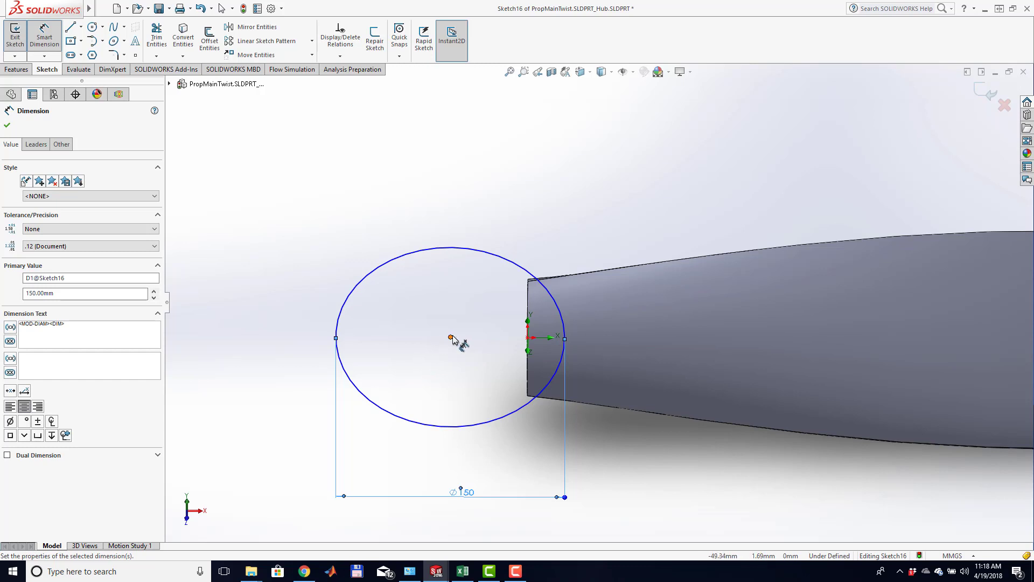
Dimension the horizontal distance between the origin and the hub circle's centre at about 50.75 mm, and close the sketch
click(528, 337)
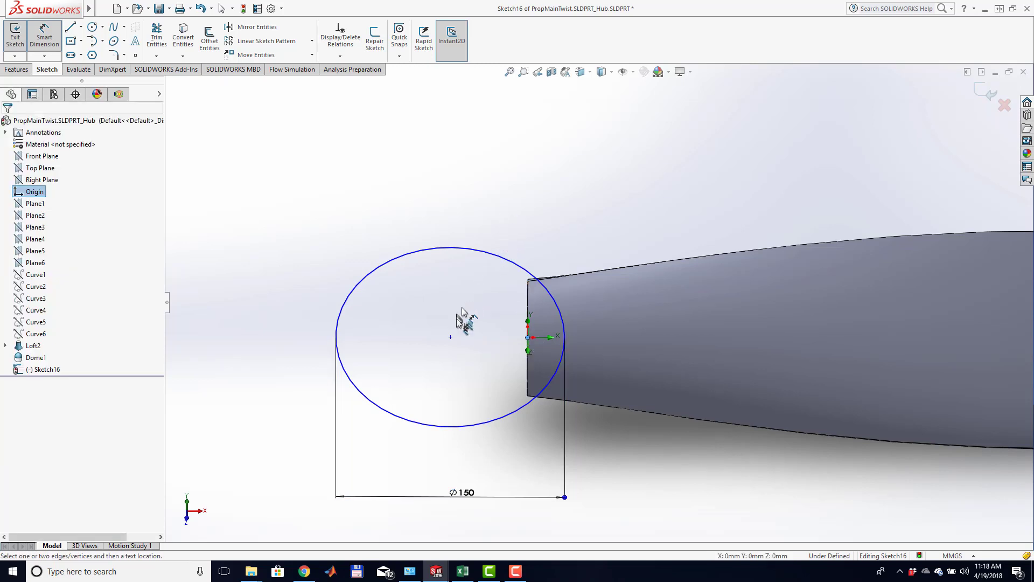
click(451, 338)
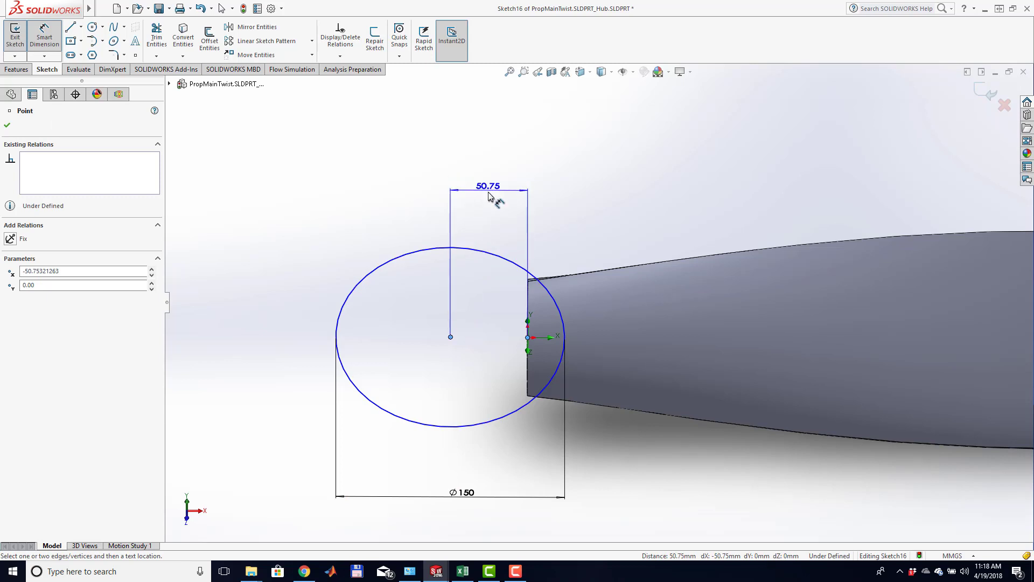
click(488, 174)
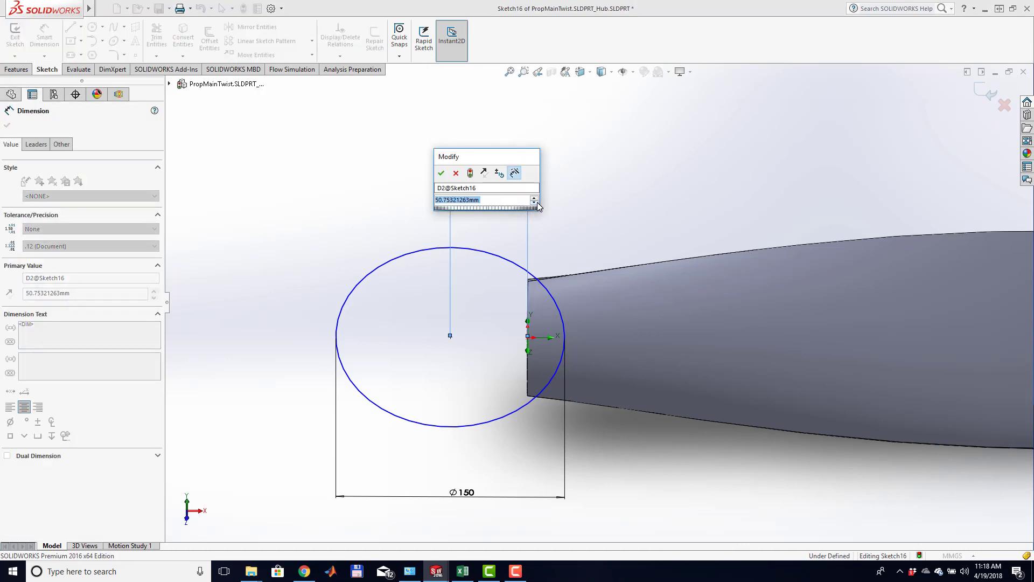
click(533, 202)
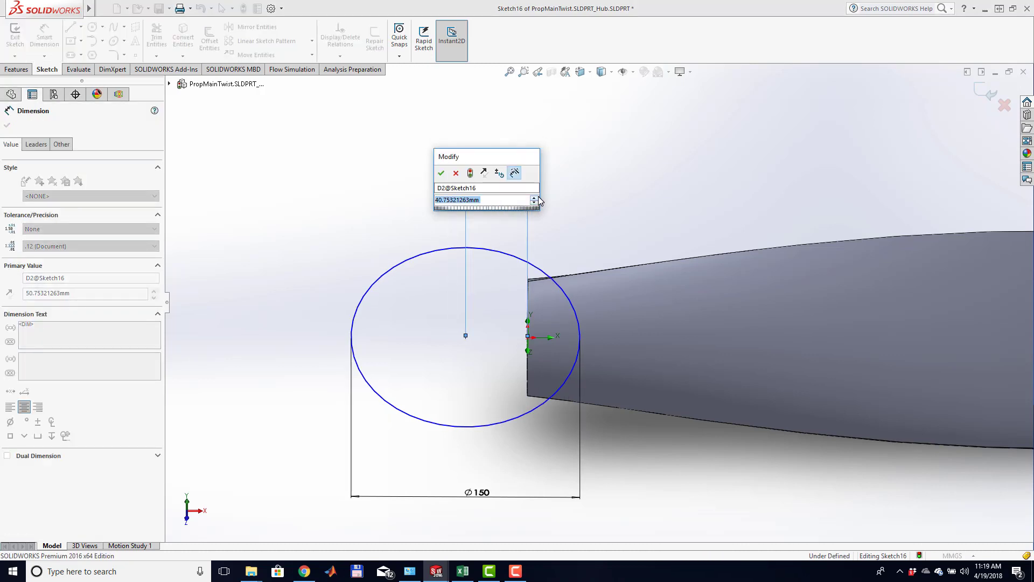
click(536, 198)
click(536, 199)
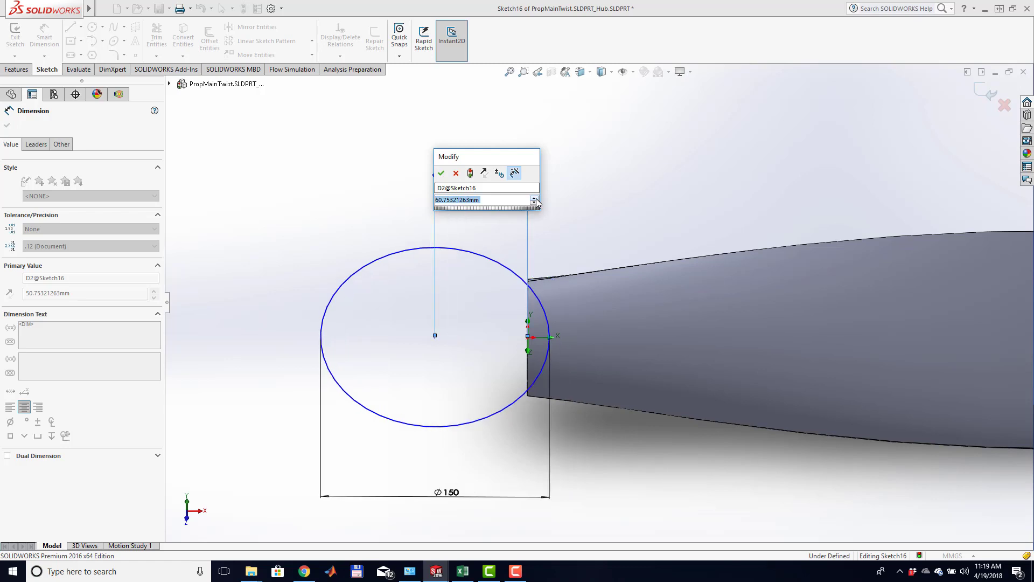
click(534, 203)
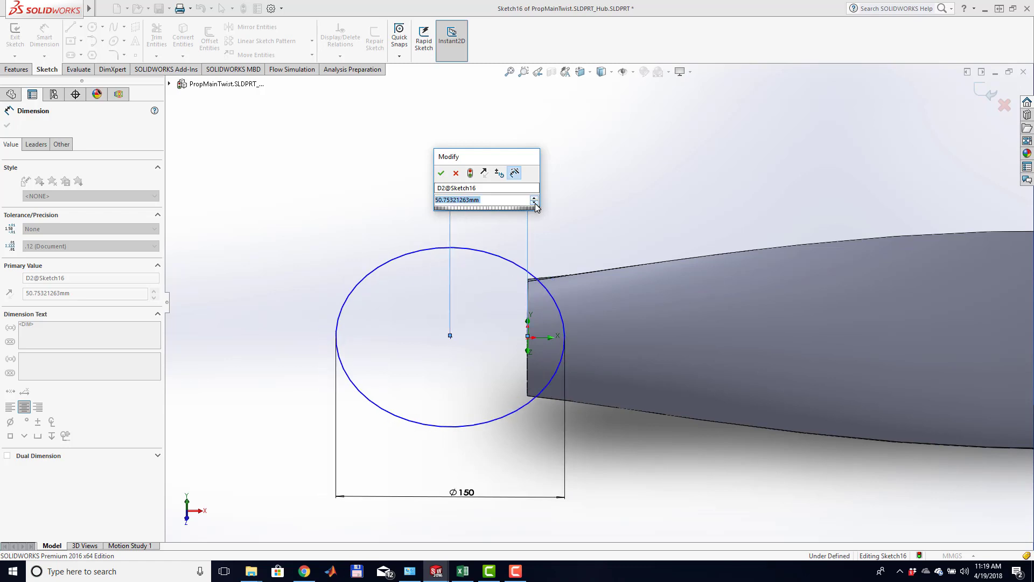
click(442, 174)
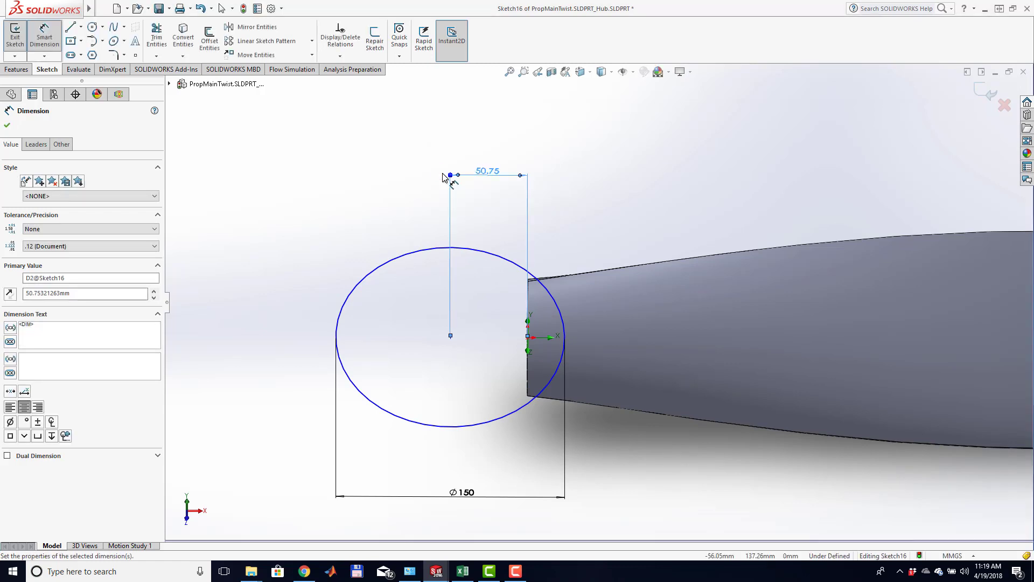
click(990, 94)
click(989, 93)
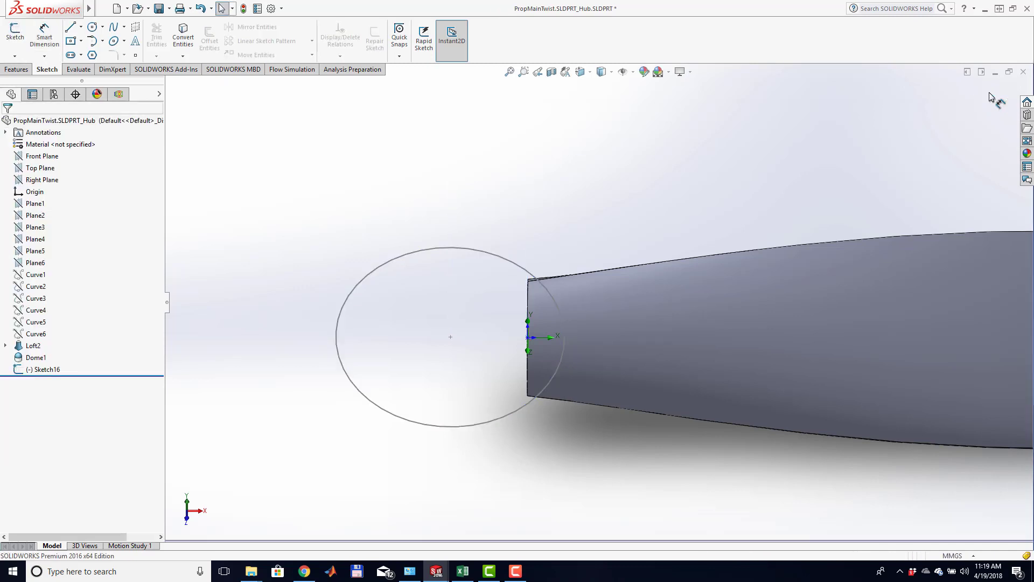
right_click(649, 148)
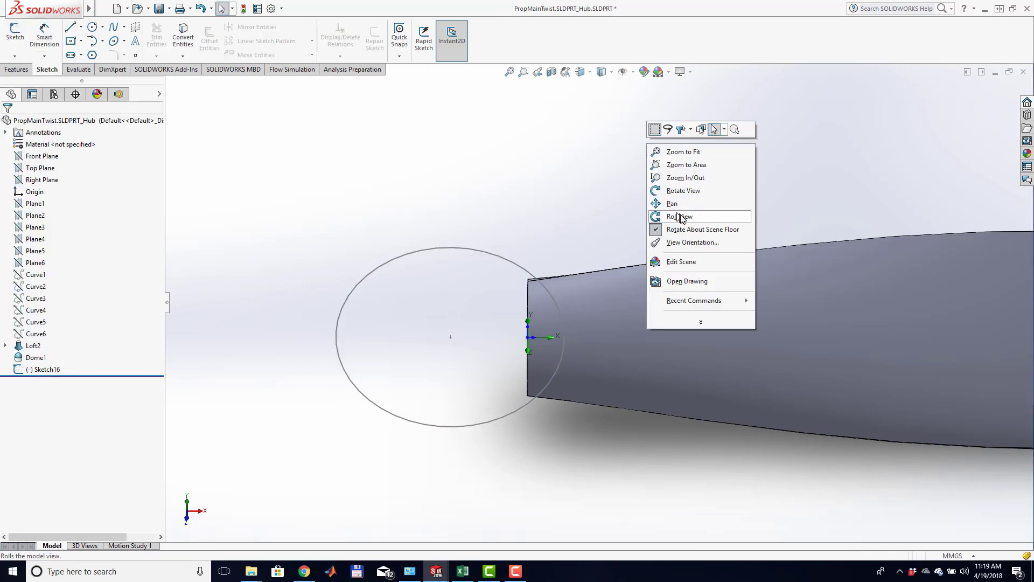
click(685, 191)
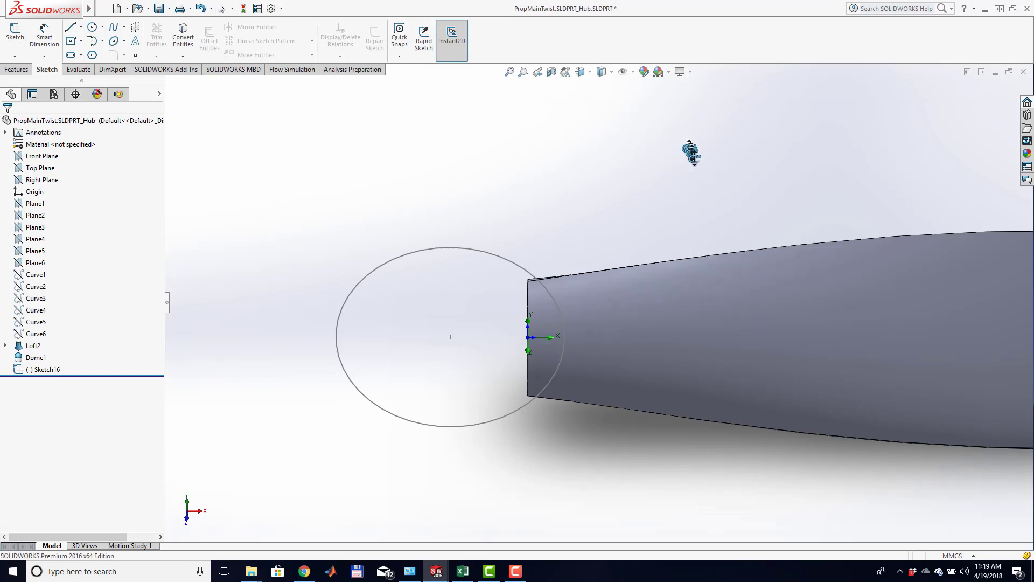
mouse_move(693, 151)
mouse_down()
mouse_move(716, 307)
mouse_move(717, 248)
mouse_move(738, 228)
mouse_move(690, 245)
mouse_move(706, 249)
mouse_up()
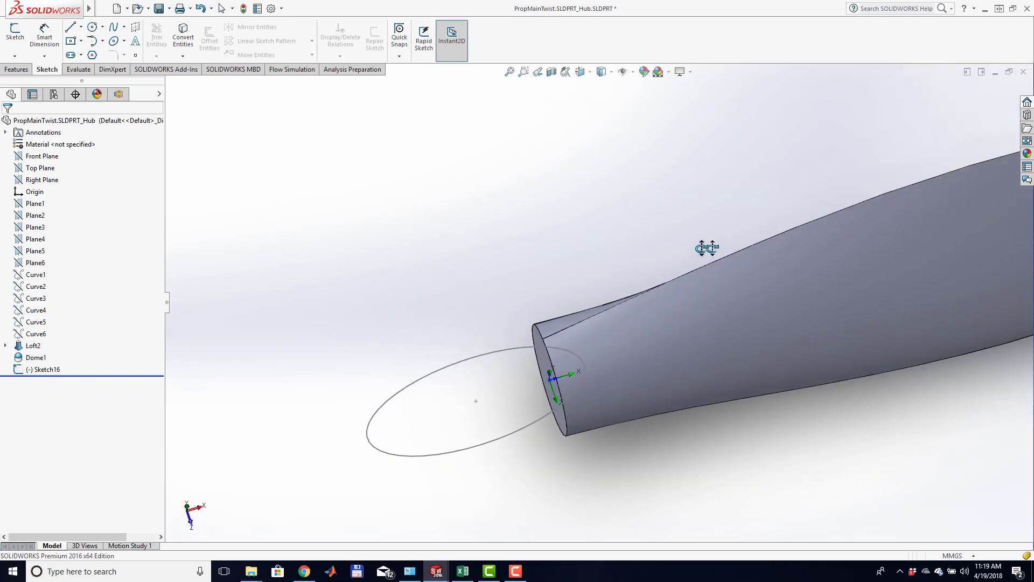
click(15, 70)
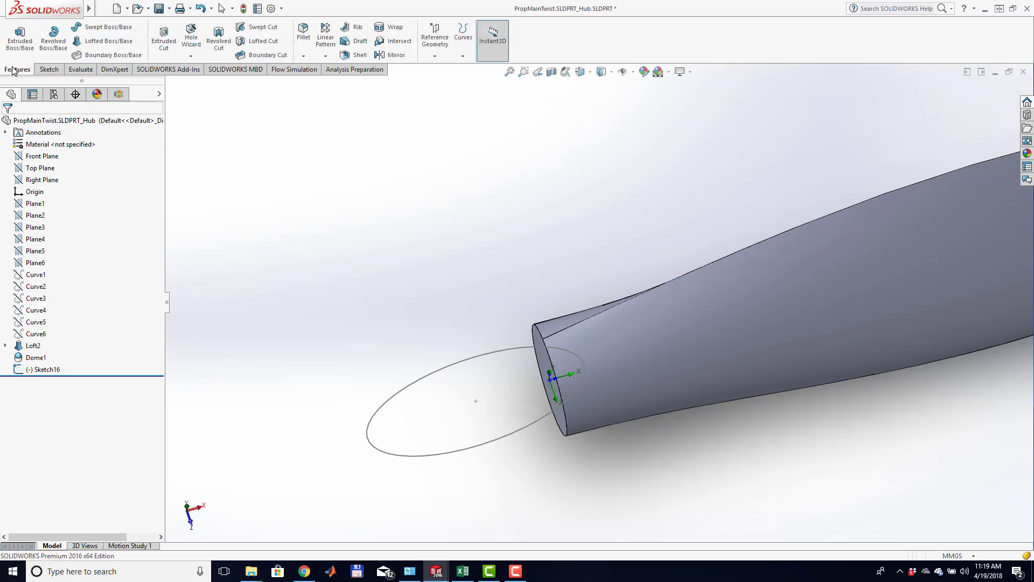
click(20, 36)
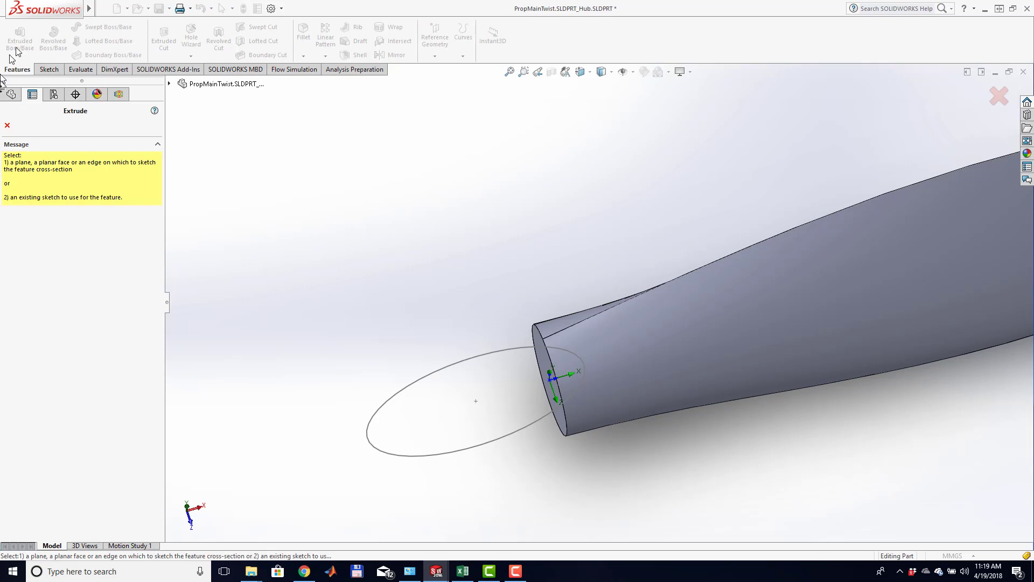
click(8, 126)
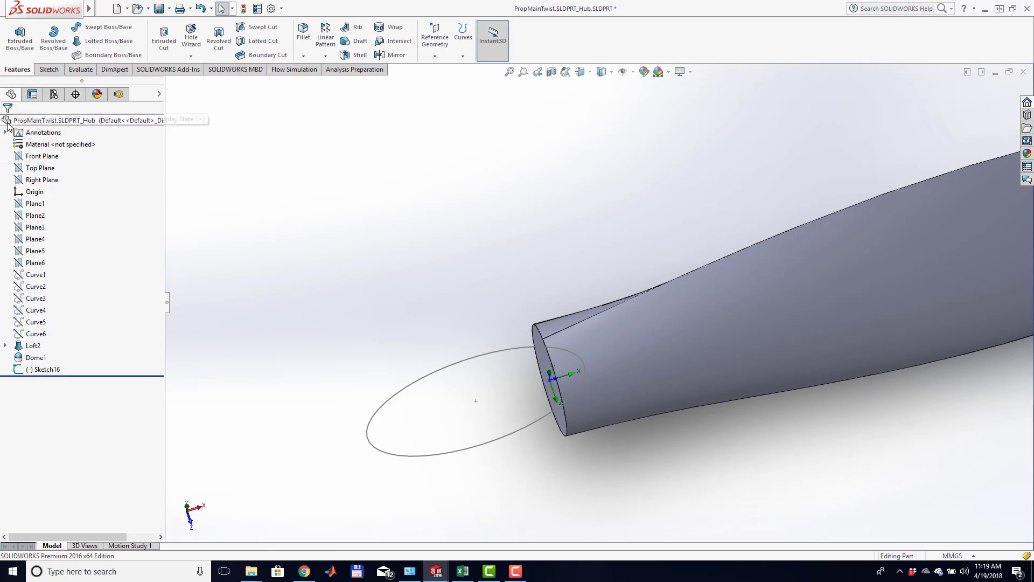
click(41, 156)
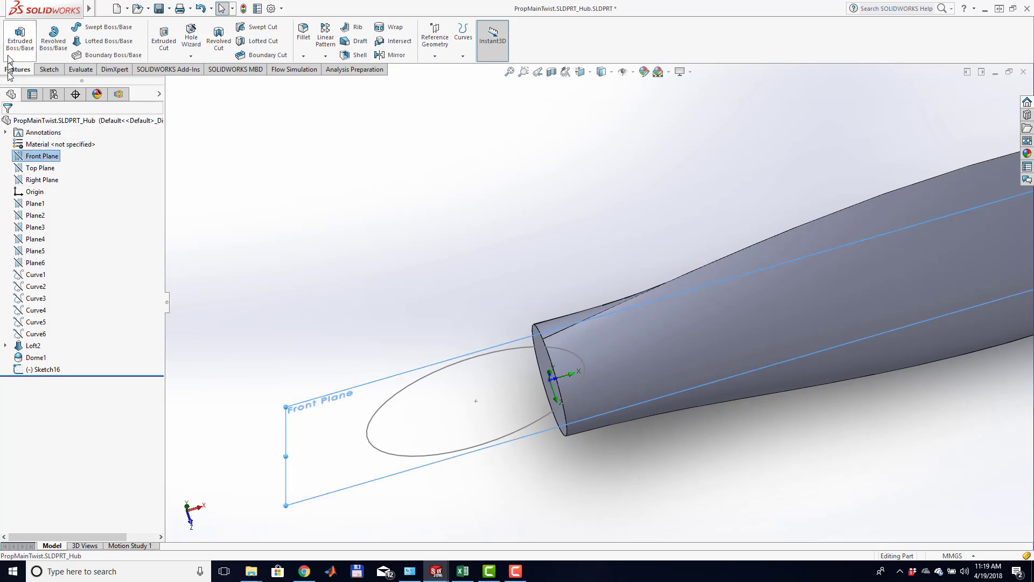
click(16, 40)
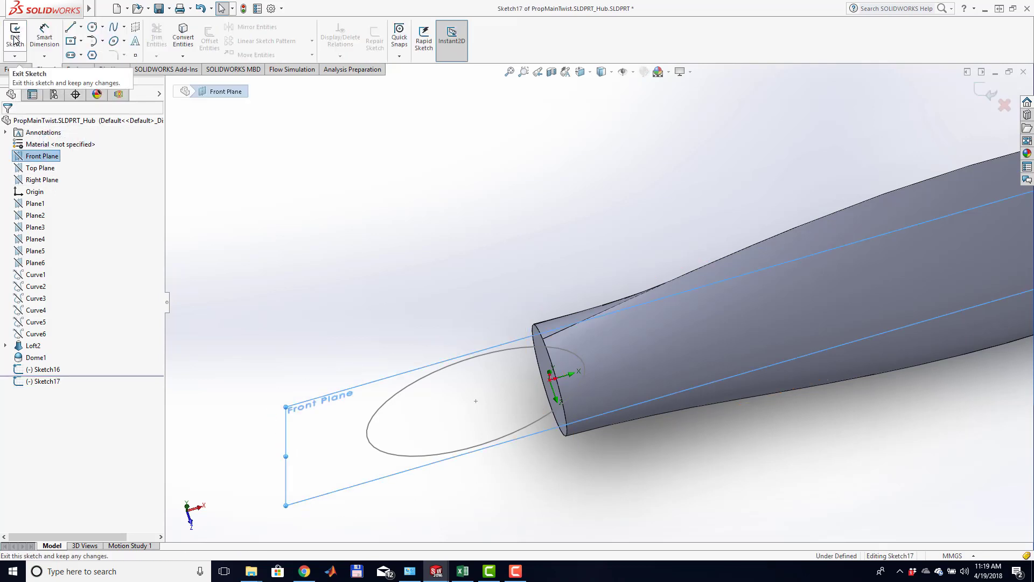
Extrude the hub circle sketch as a merged boss, blind 40 mm in both directions, declining the Flow Simulation domain and mesh resets
click(407, 388)
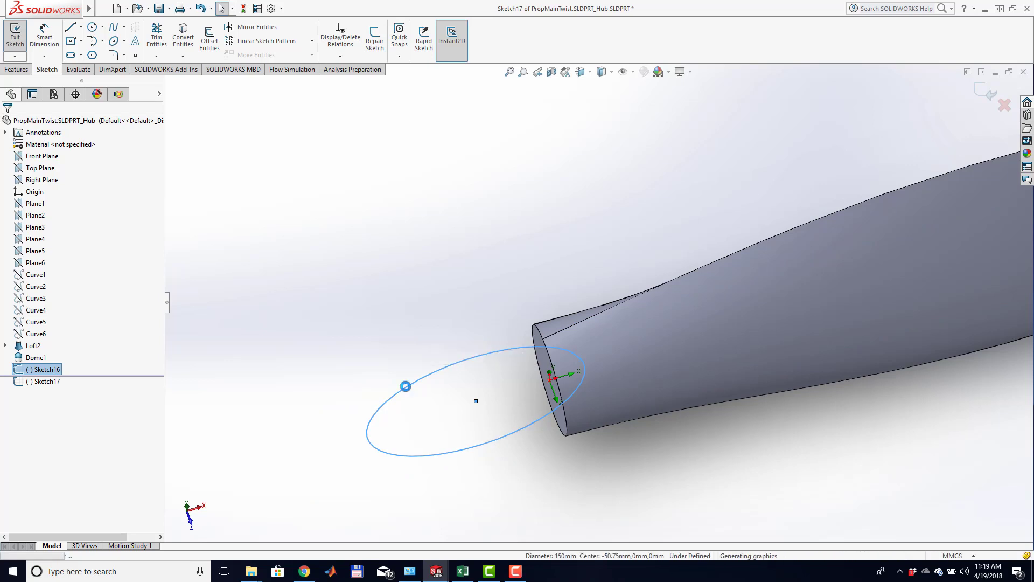
double_click(406, 387)
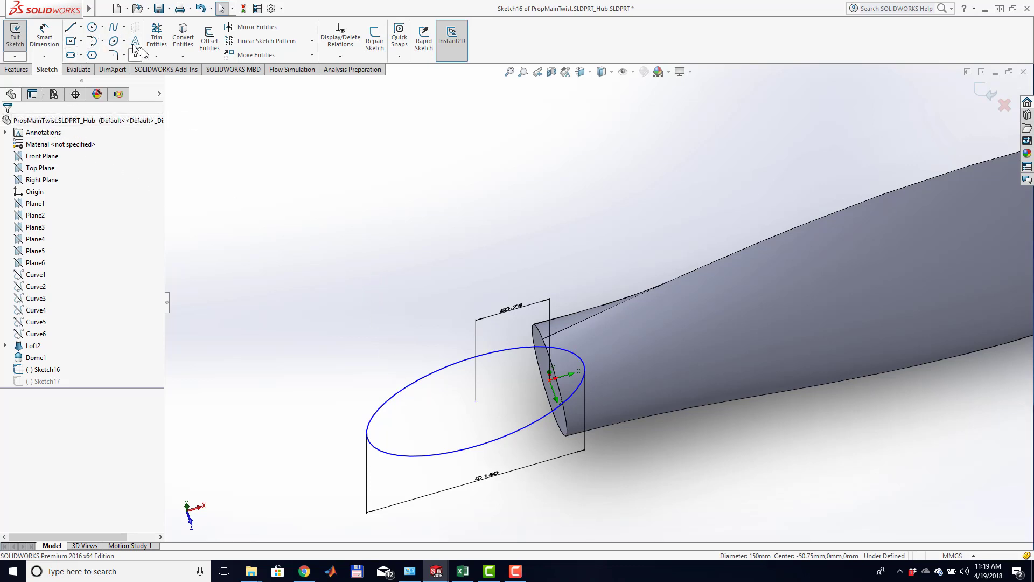
click(11, 70)
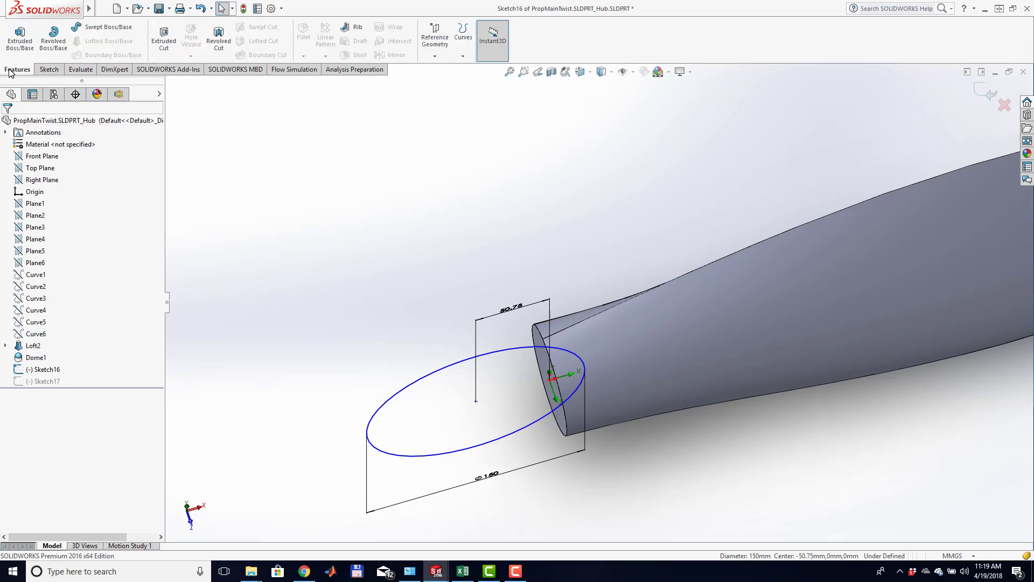
click(19, 35)
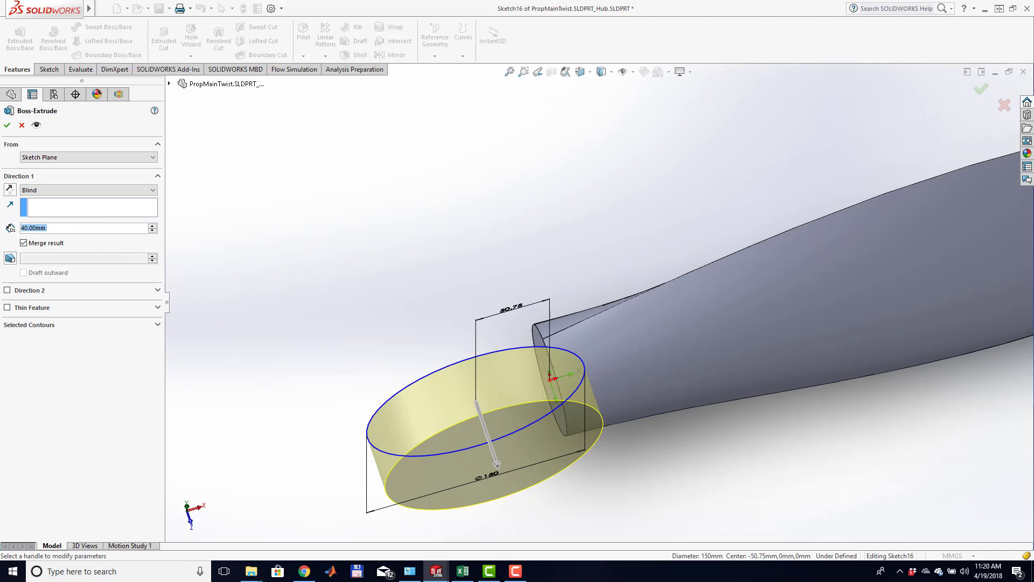
click(7, 291)
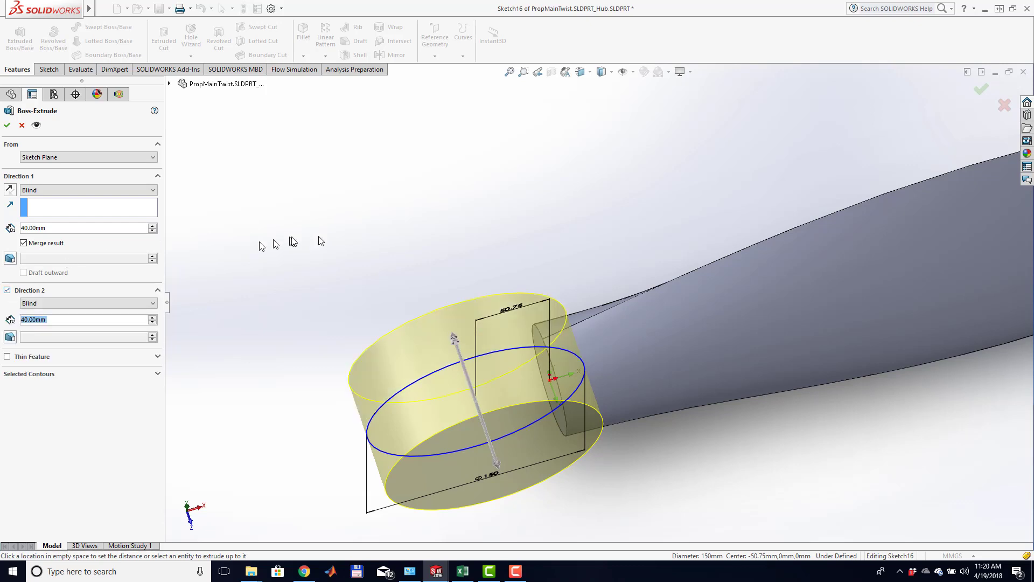
click(980, 90)
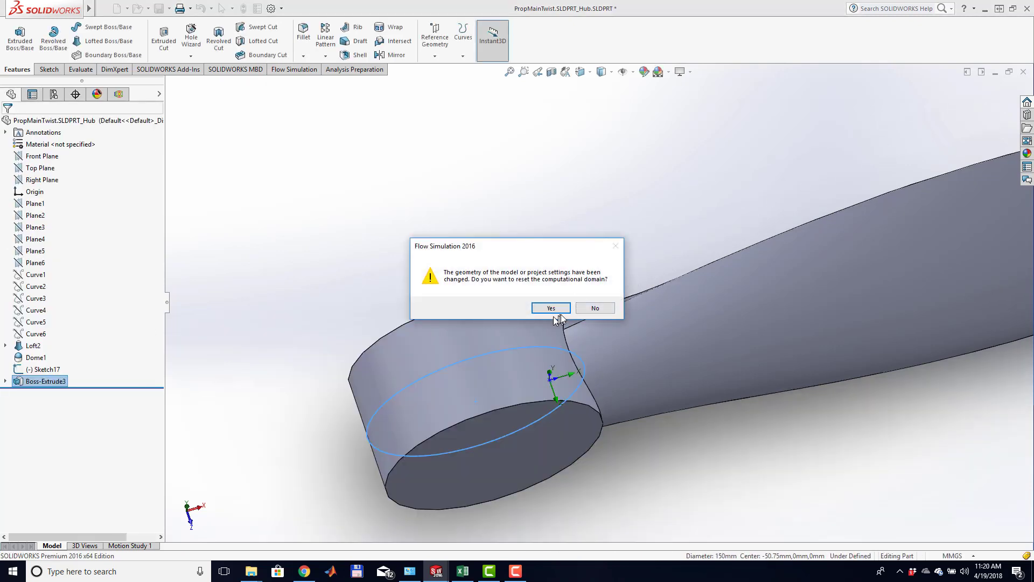
click(597, 308)
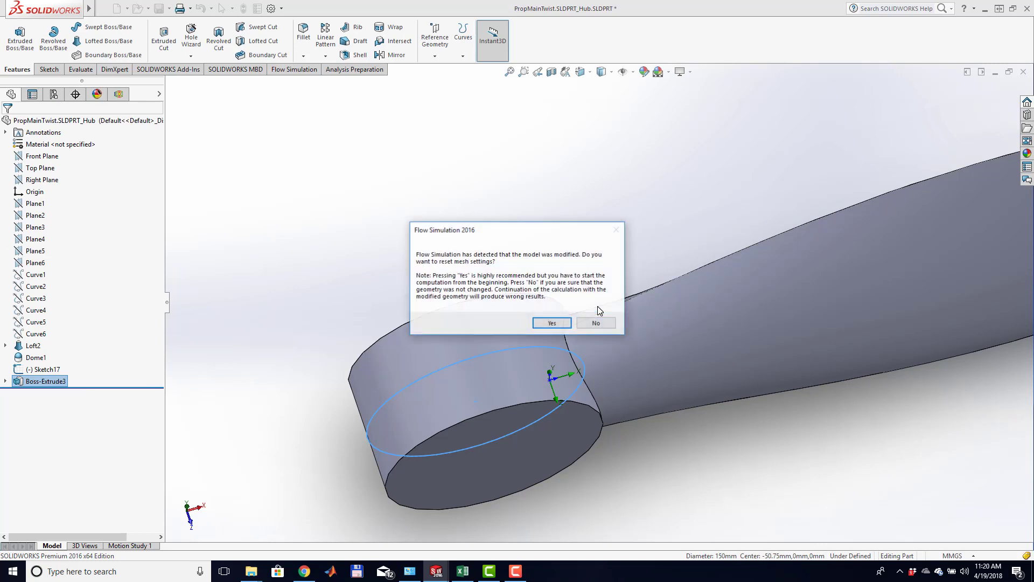
click(597, 323)
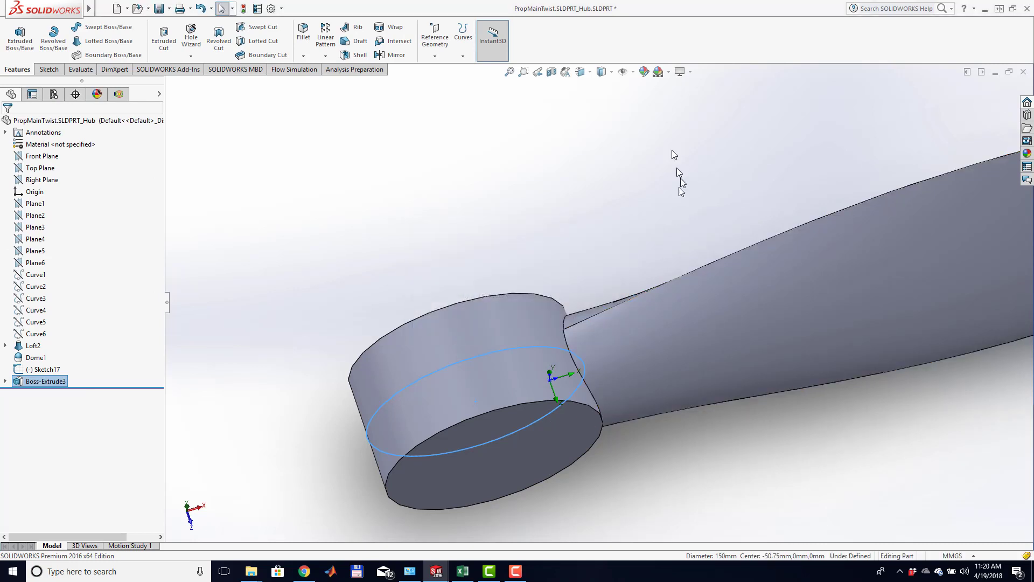
Examine the extruded hub and its junction with the blade root from the front and side
right_click(655, 143)
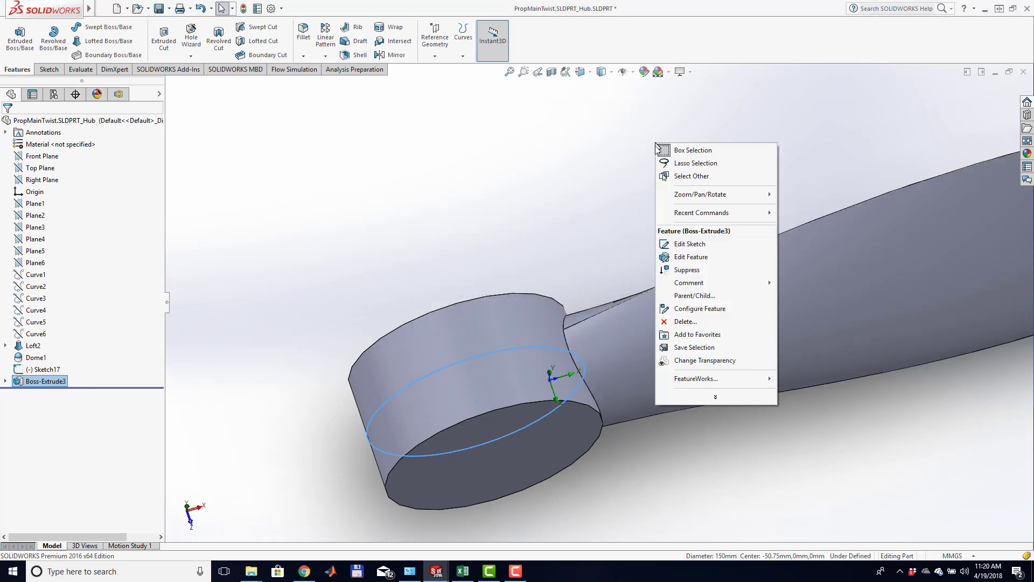
mouse_move(736, 196)
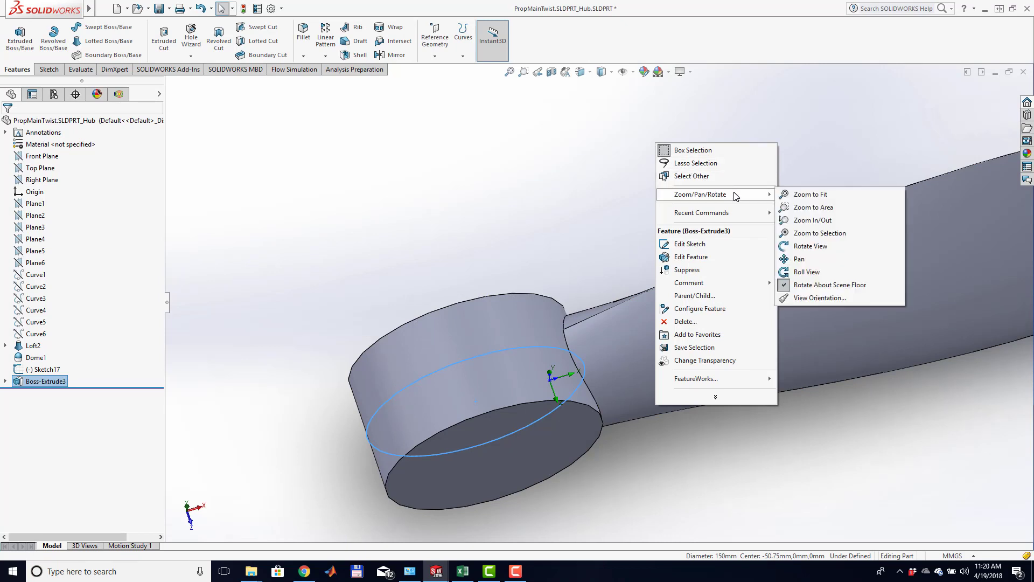
click(817, 246)
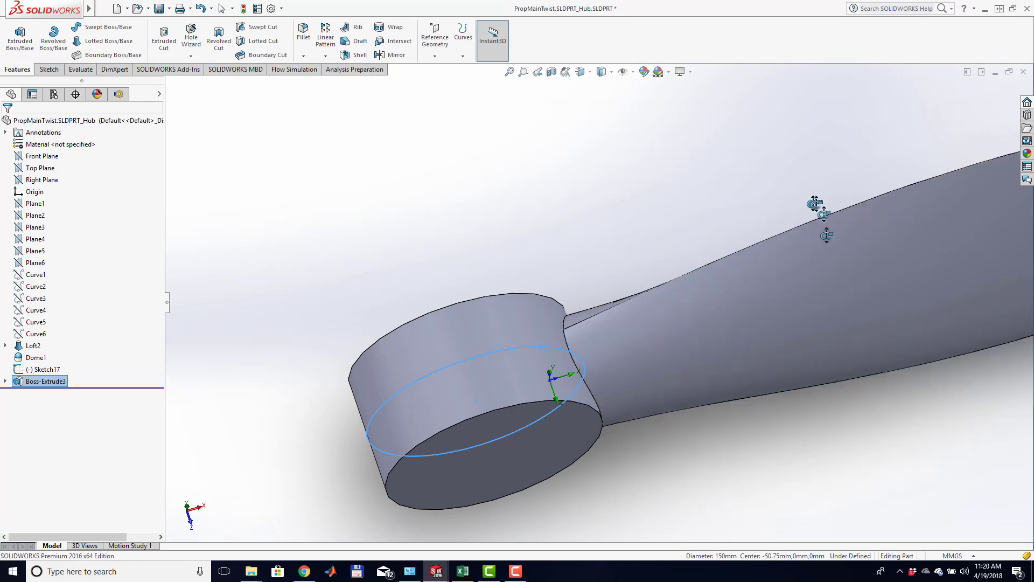
drag(728, 268, 692, 139)
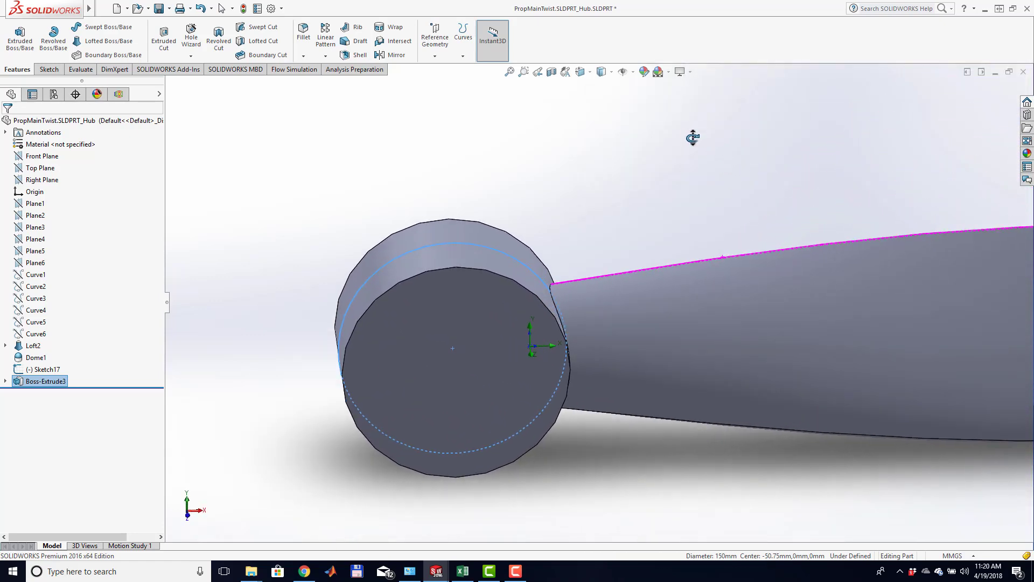
scroll(693, 138, down, 2)
scroll(693, 138, up, 6)
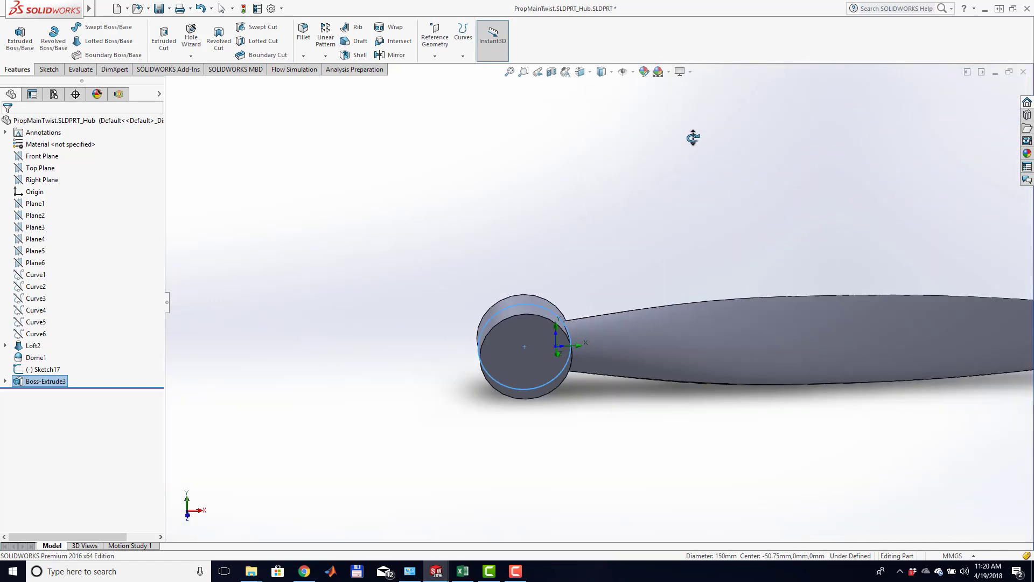
drag(775, 178, 787, 407)
middle_drag(786, 325, 804, 210)
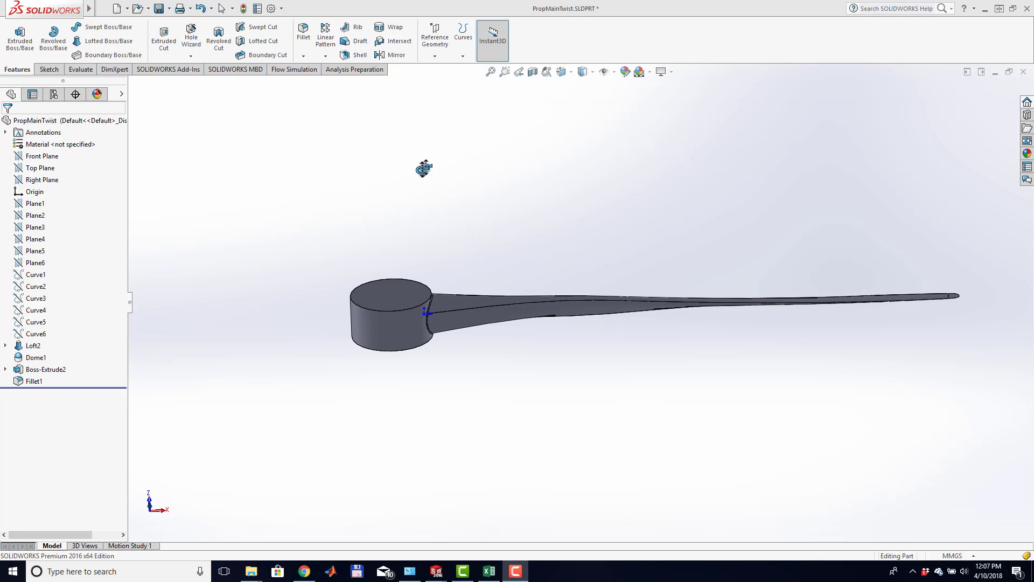
Start a circular pattern with the hub extrusion as a seed feature and the hub's cylindrical face as the pattern axis
click(326, 57)
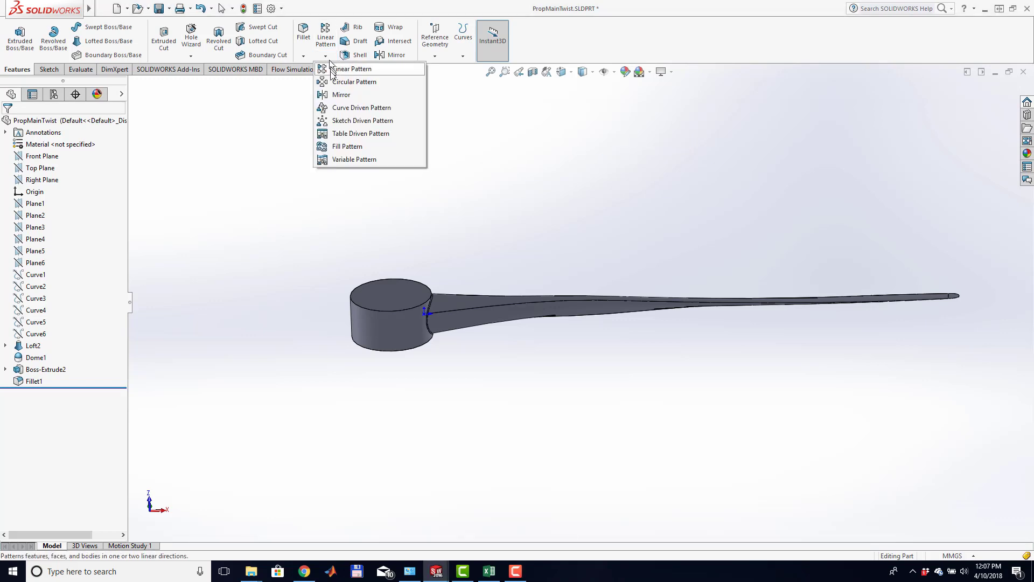
click(340, 83)
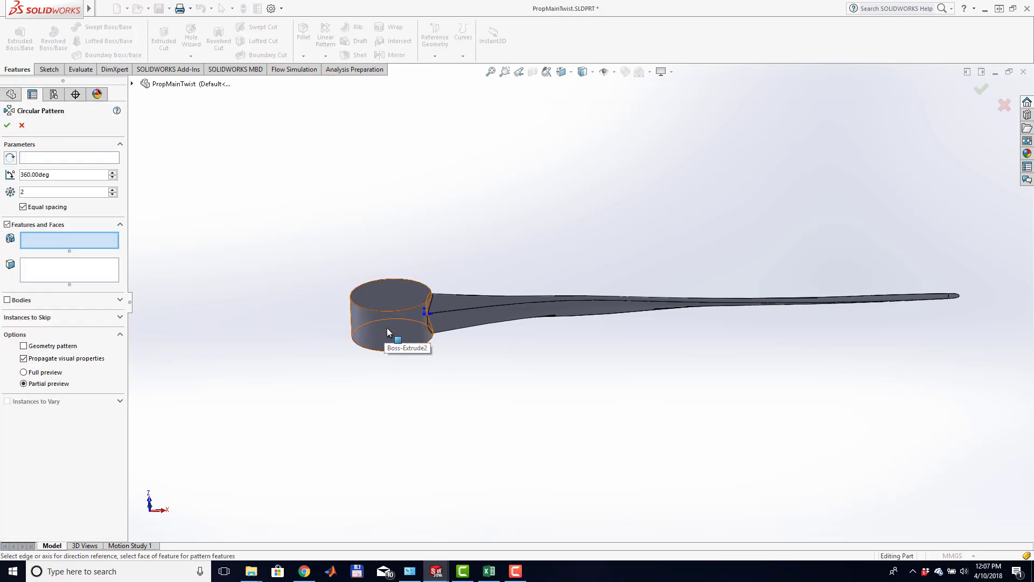
click(409, 321)
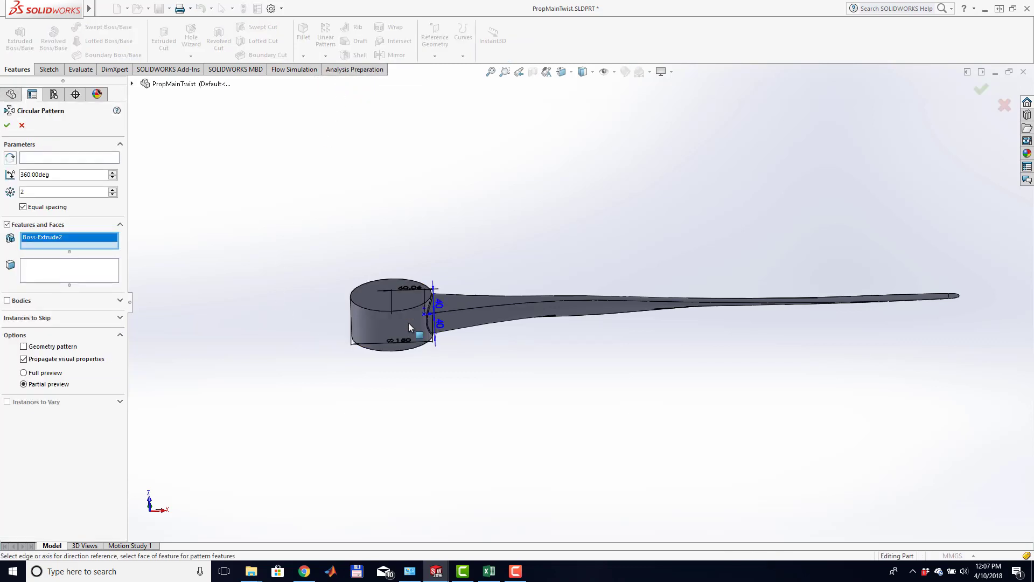
click(45, 159)
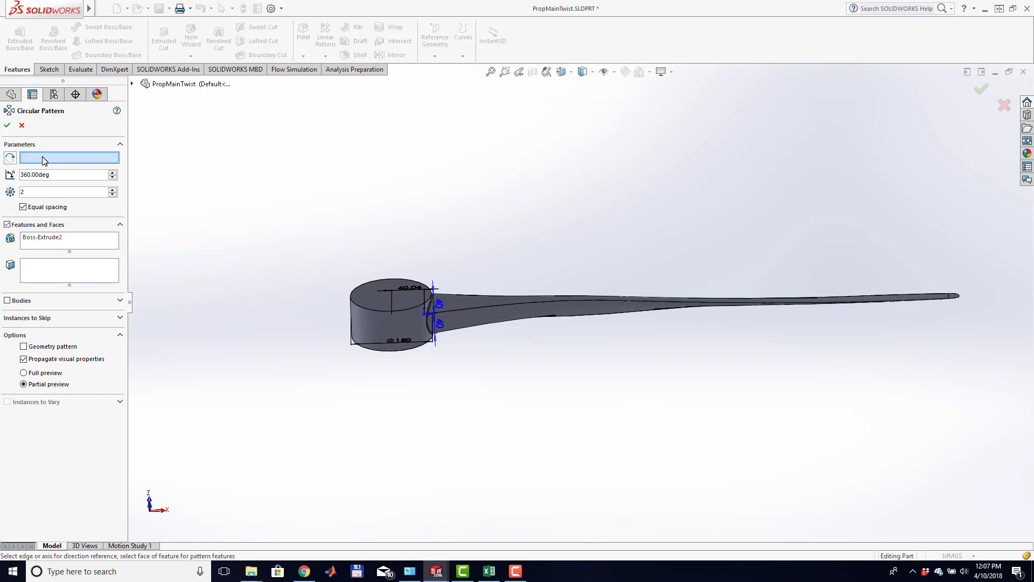
click(377, 328)
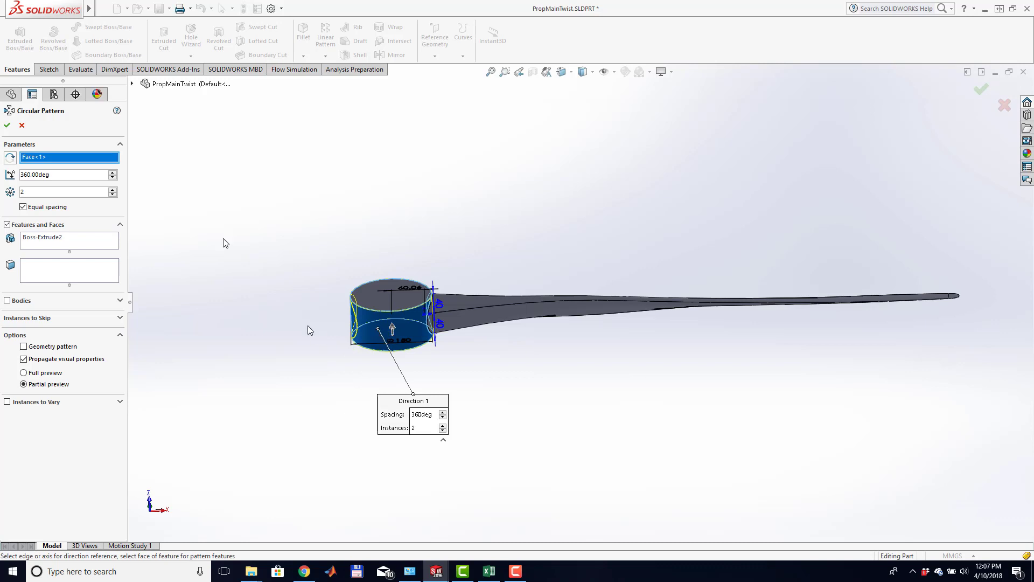
Add Loft2, Fillet1 and Dome1 to the circular pattern, remove Boss-Extrude2, and create two equally spaced instances over 360 degrees
click(132, 85)
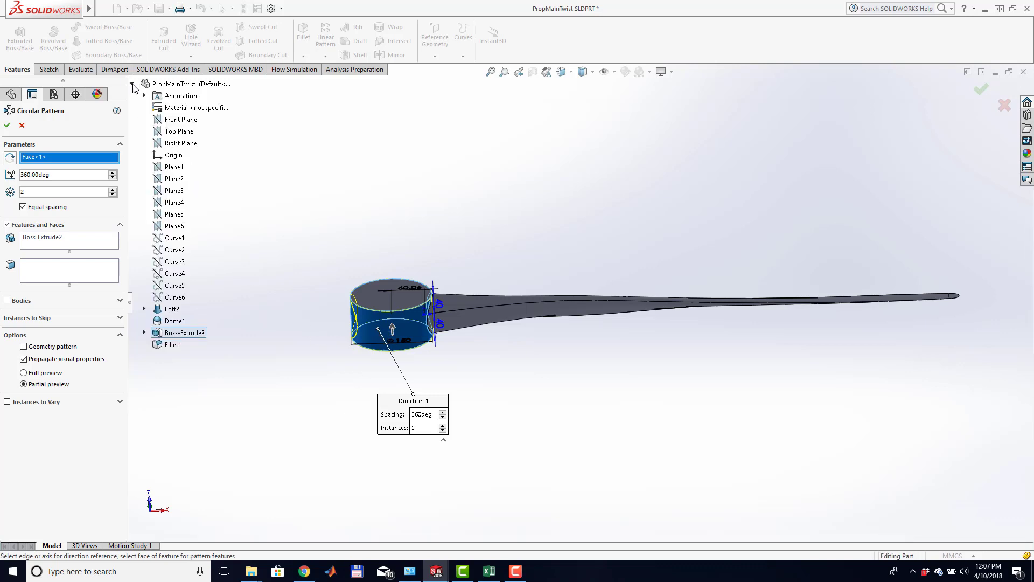
click(172, 310)
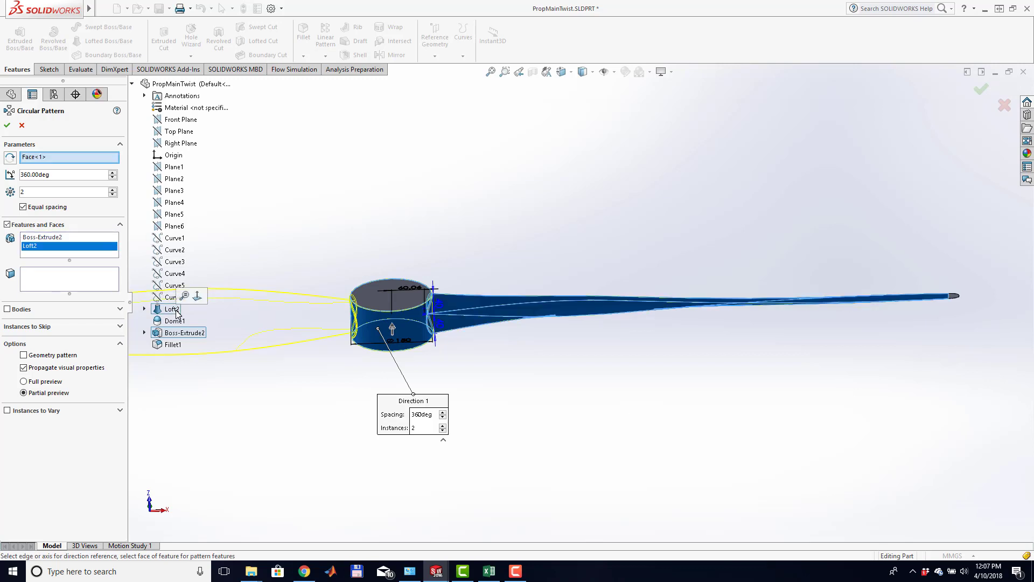
click(173, 345)
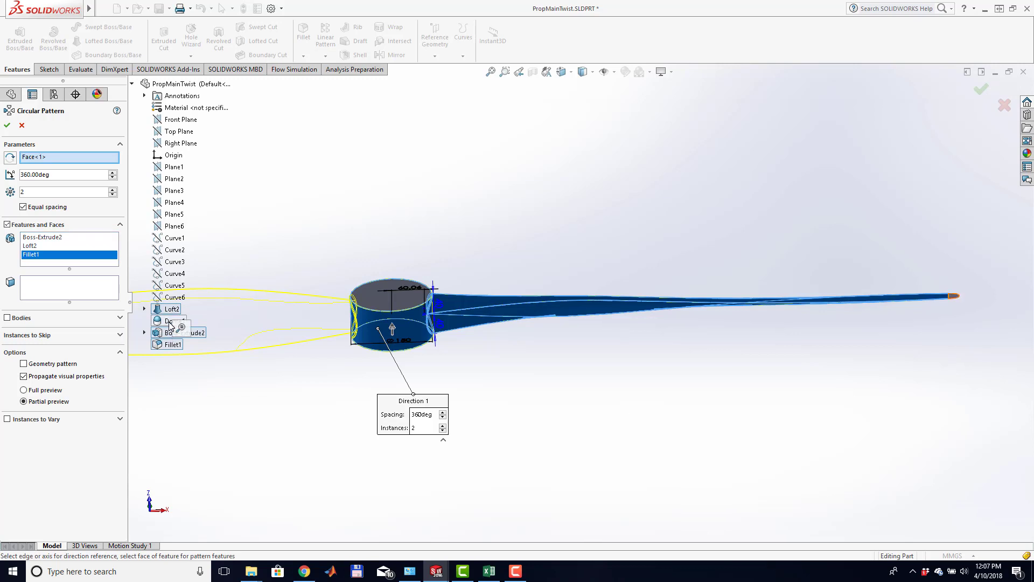
click(171, 321)
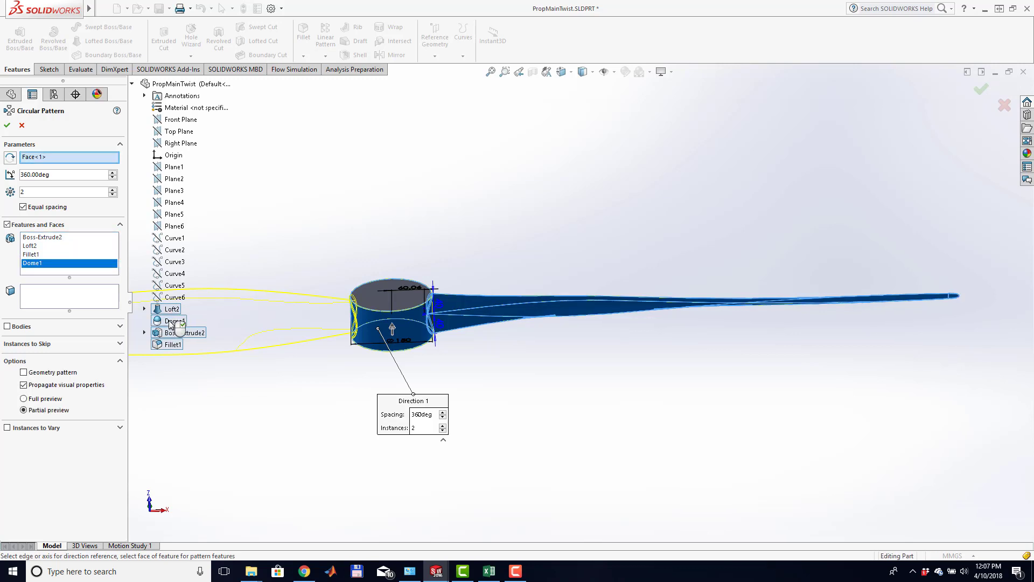
click(54, 238)
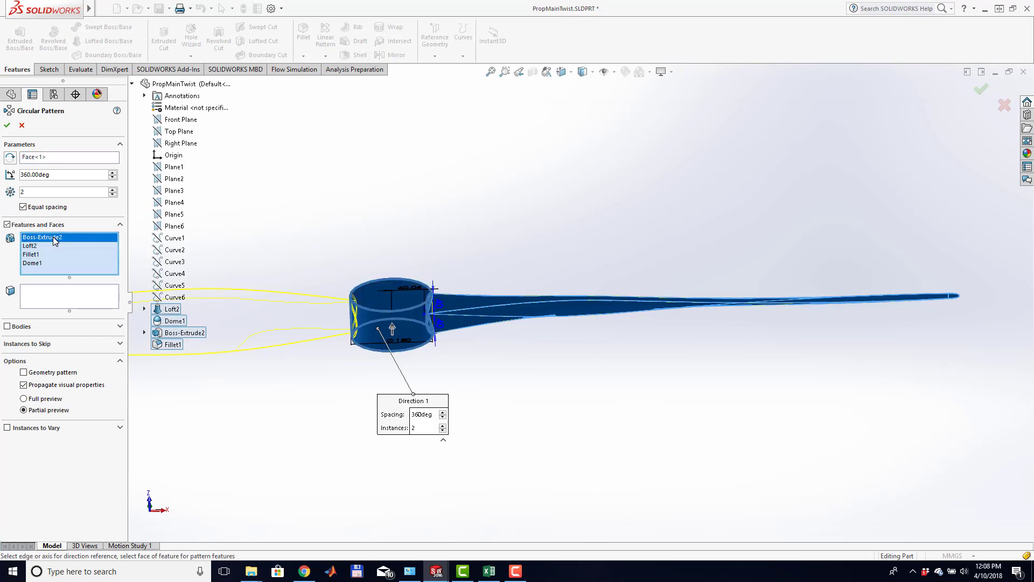
key(Delete)
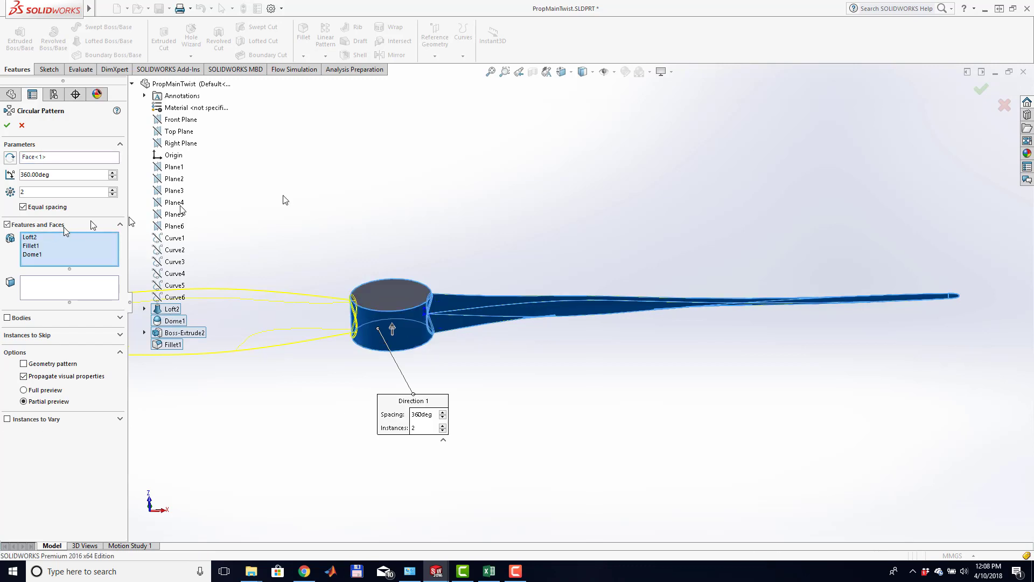
click(981, 93)
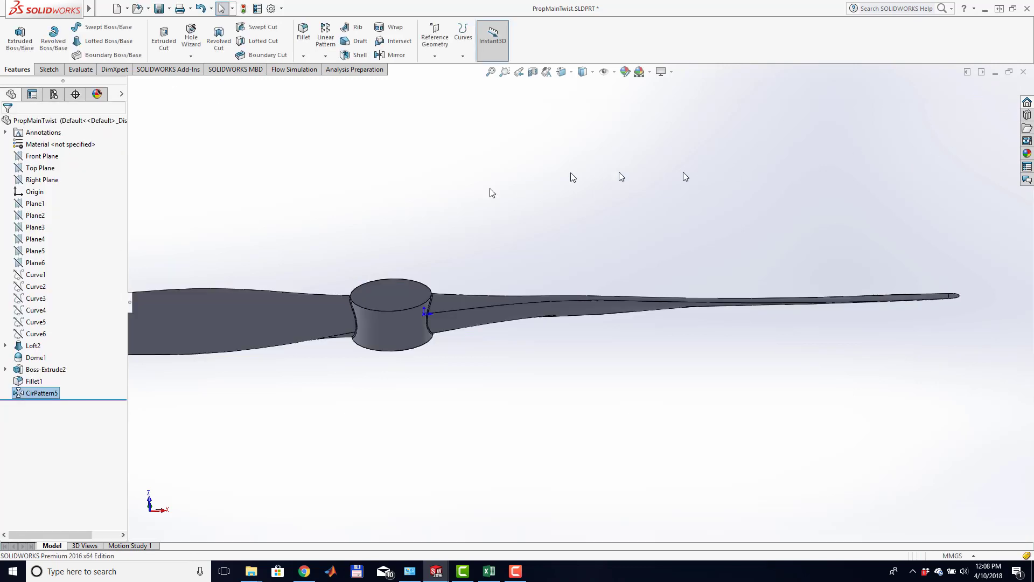
scroll(626, 138, down, 2)
scroll(625, 137, up, 6)
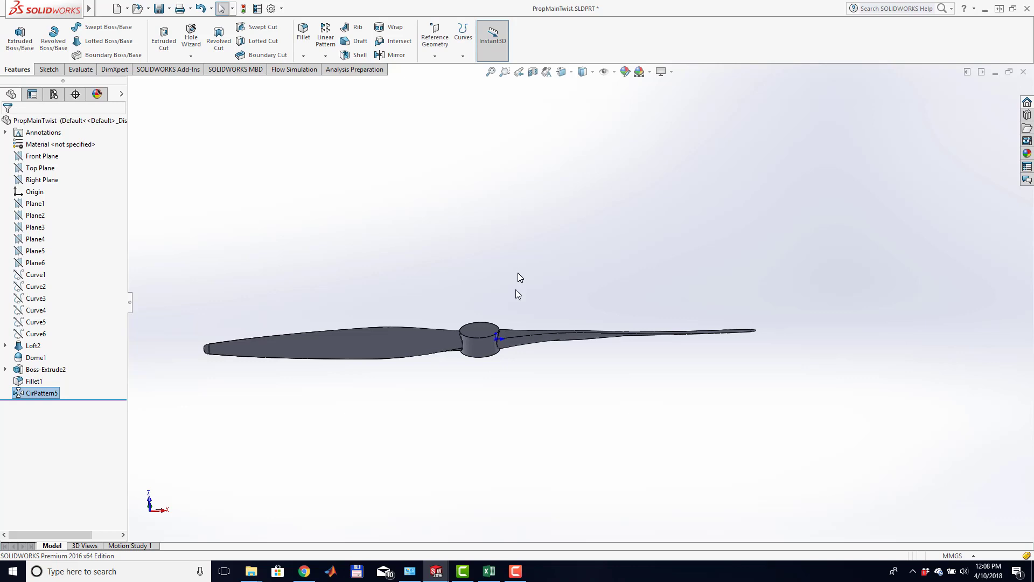
Add a dome with a 50 mm height to the hub's upper circular face
scroll(501, 327, down, 5)
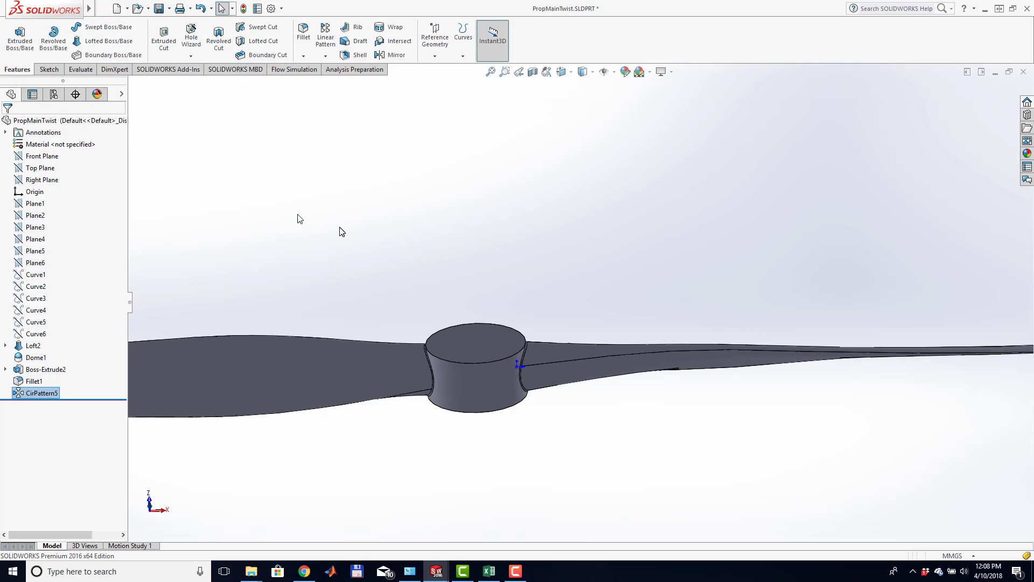
click(50, 70)
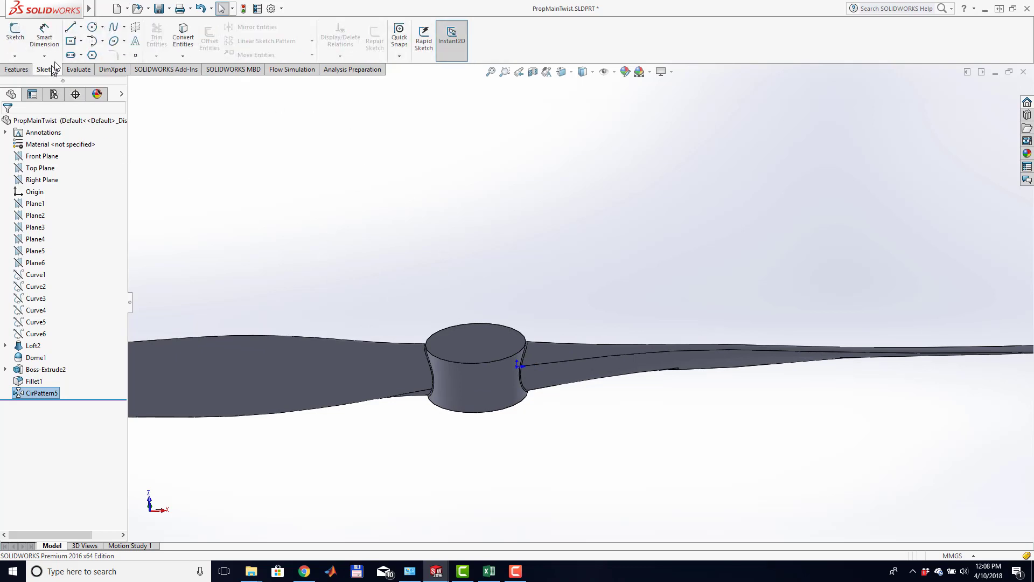
click(165, 8)
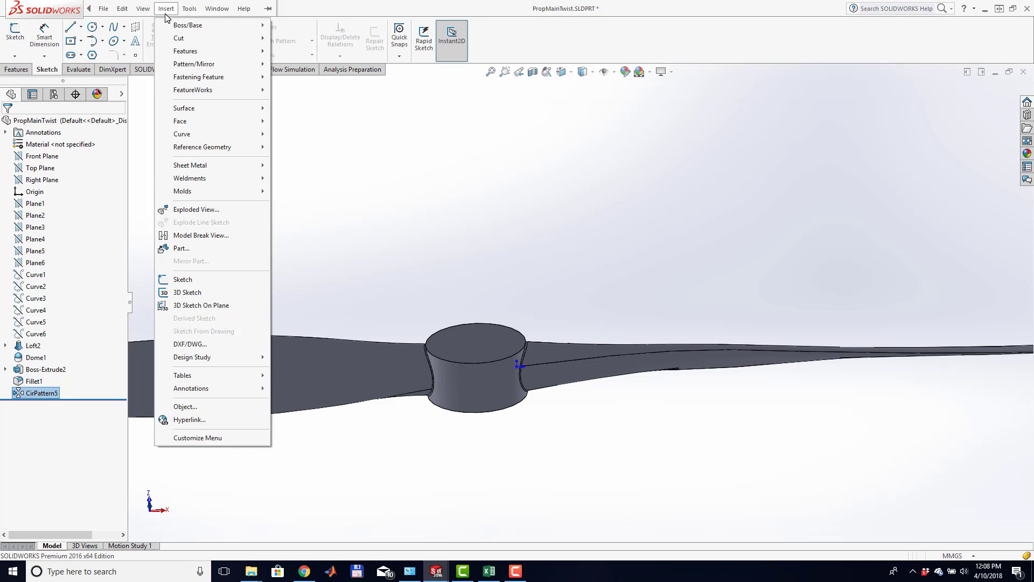
mouse_move(188, 11)
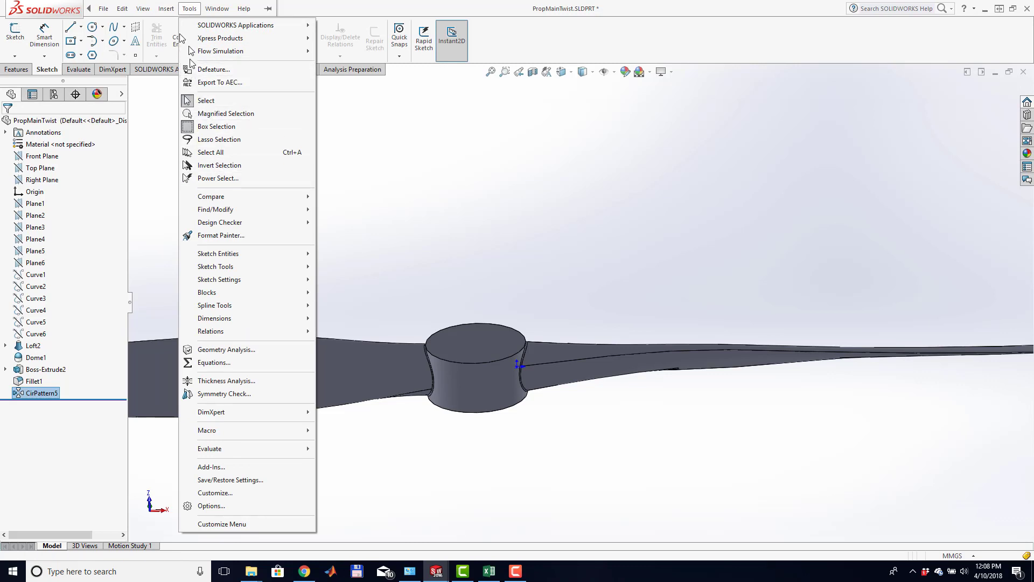
mouse_move(190, 52)
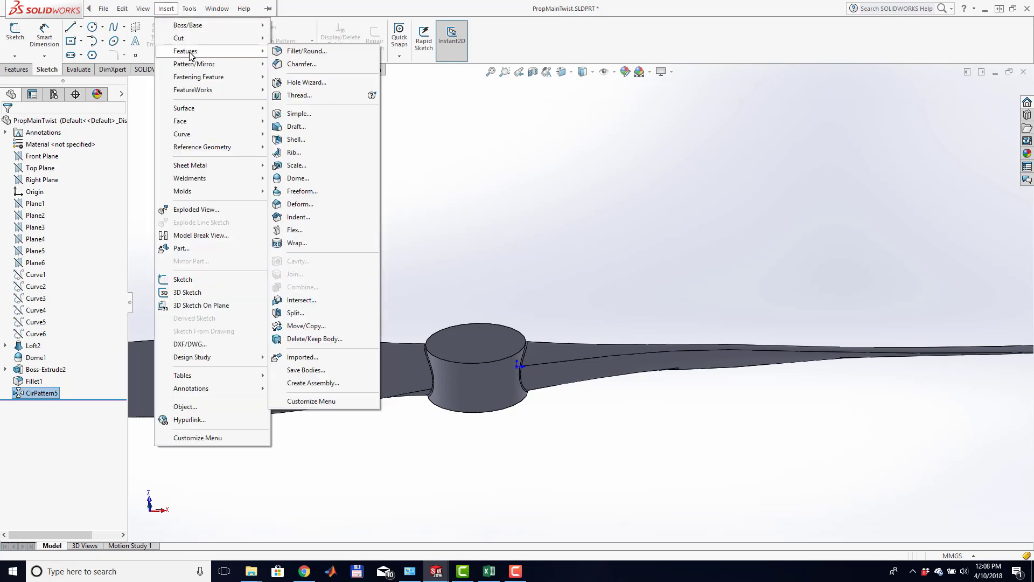
click(298, 178)
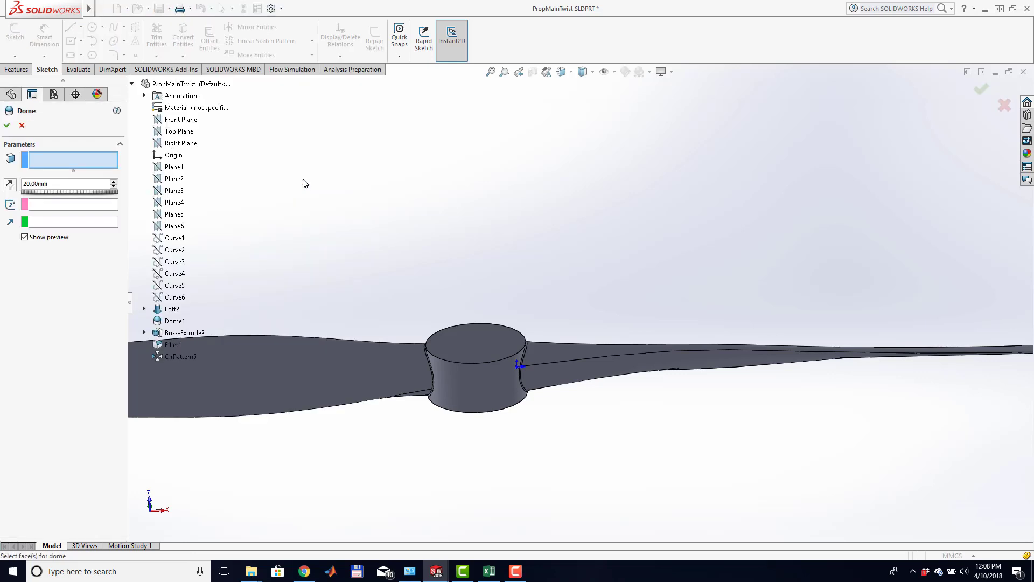
click(478, 341)
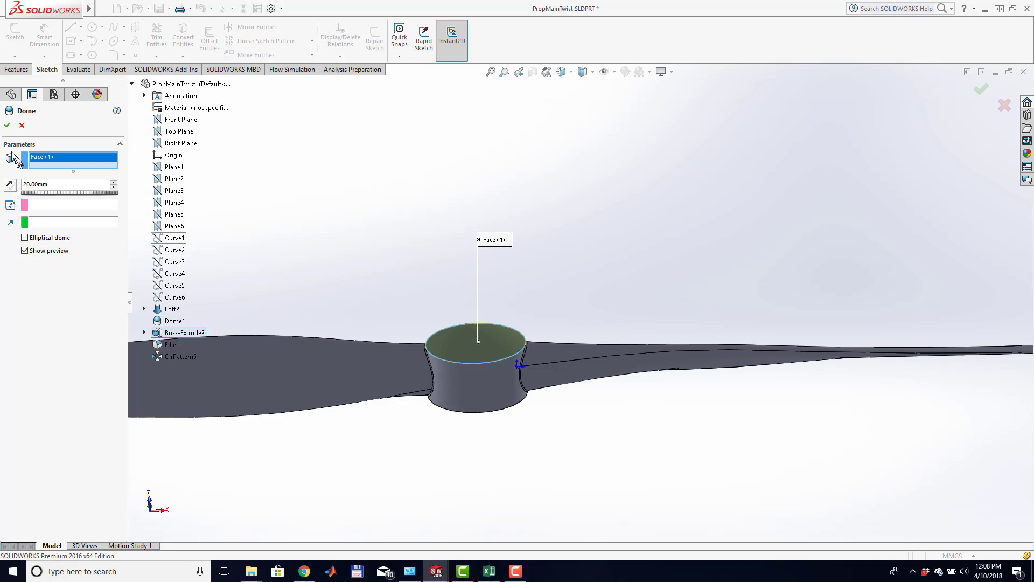
click(114, 182)
click(113, 182)
click(113, 182)
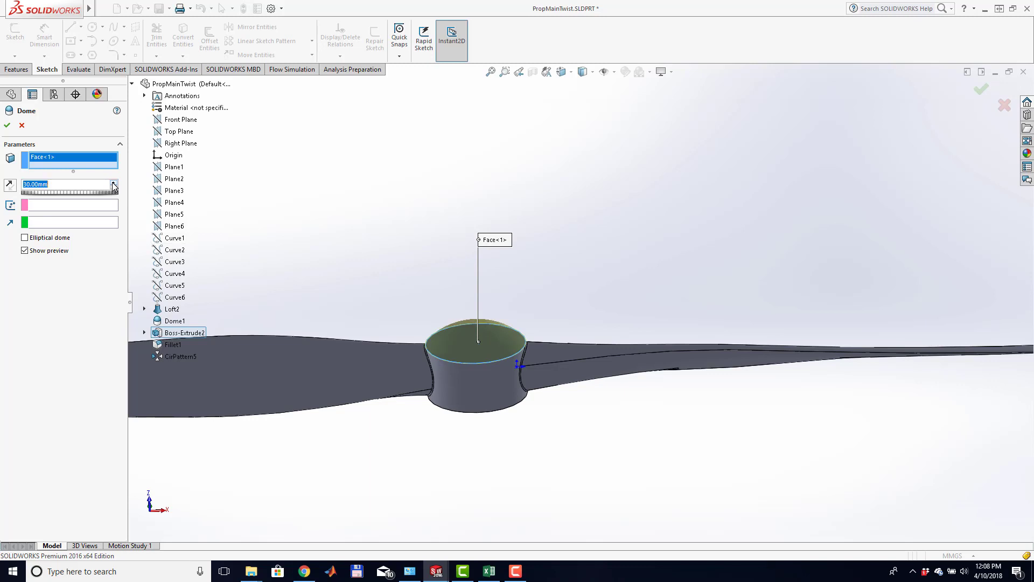
click(113, 182)
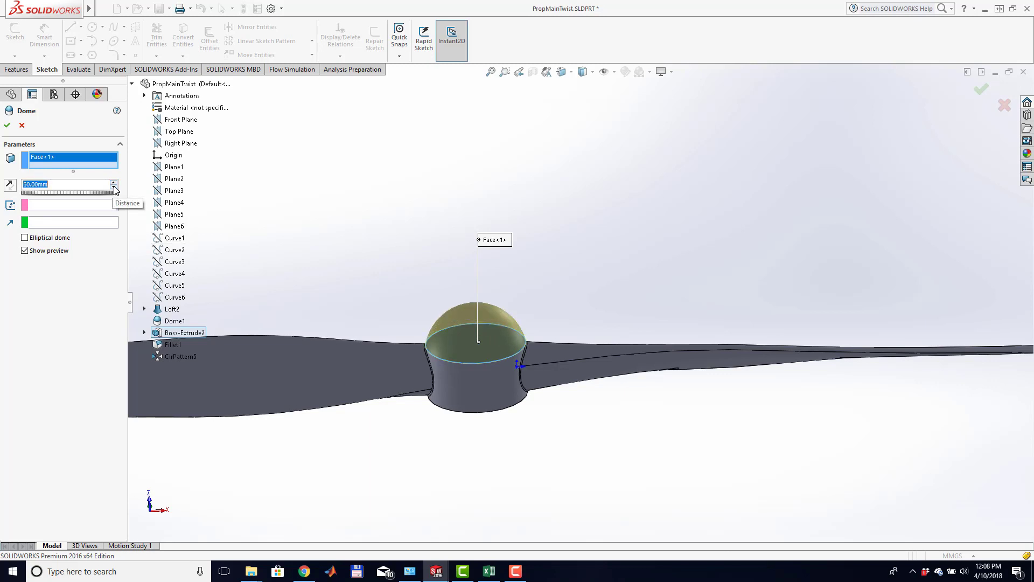
click(114, 187)
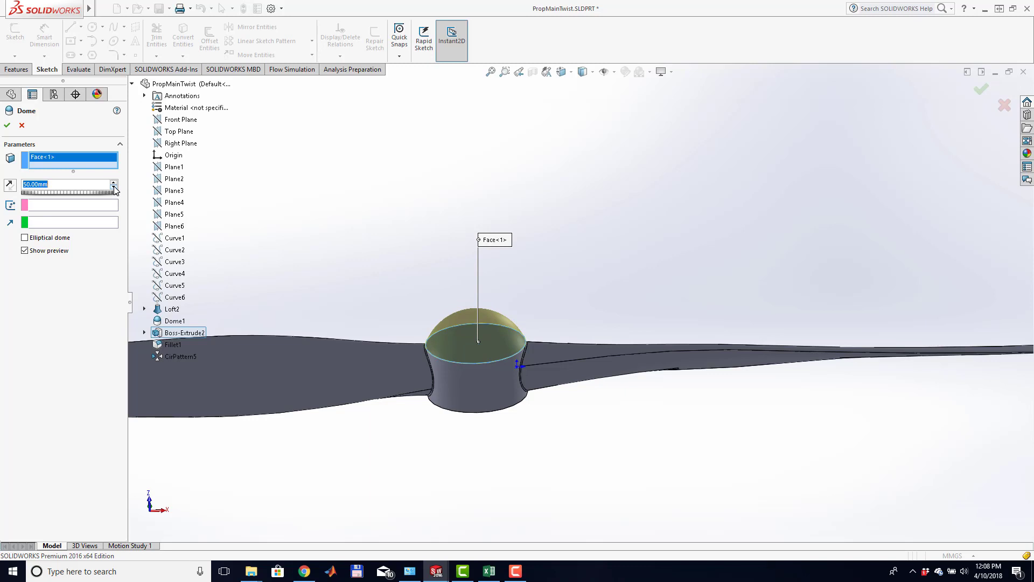
click(982, 92)
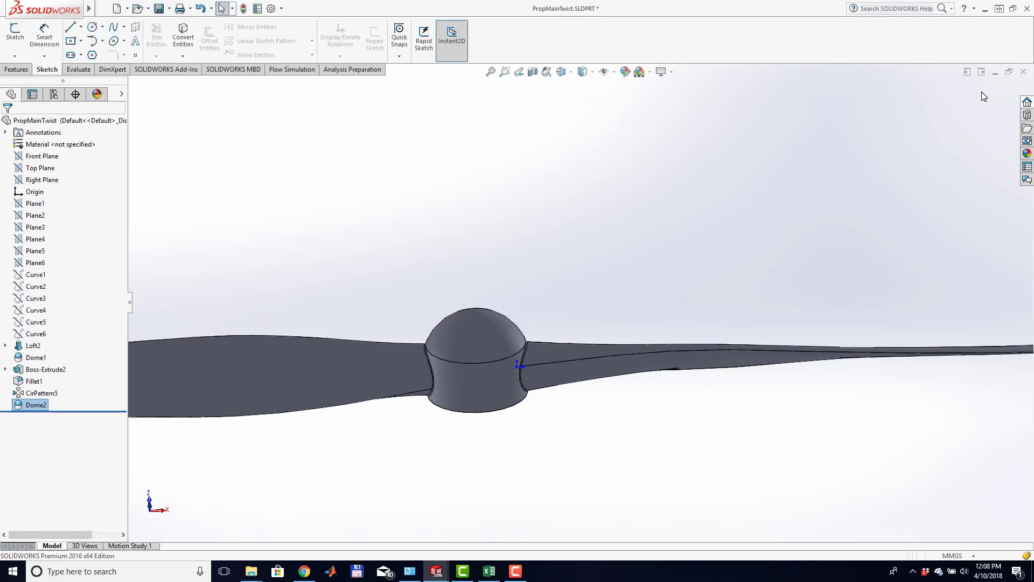
Inspect the complete two-bladed propeller with its domed hub, from the side and end-on along the blade
scroll(602, 176, down, 3)
scroll(602, 177, up, 3)
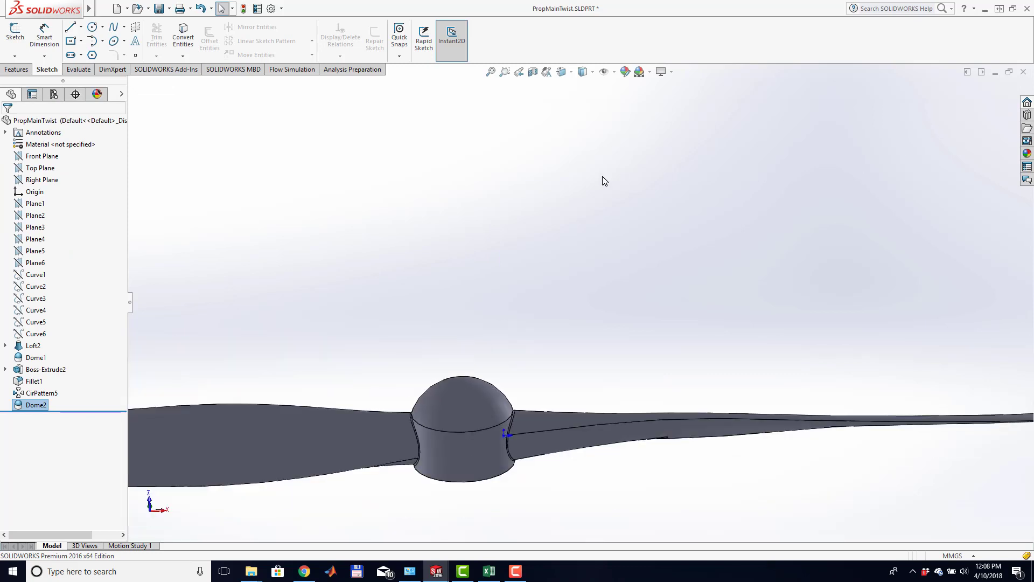
scroll(602, 177, up, 5)
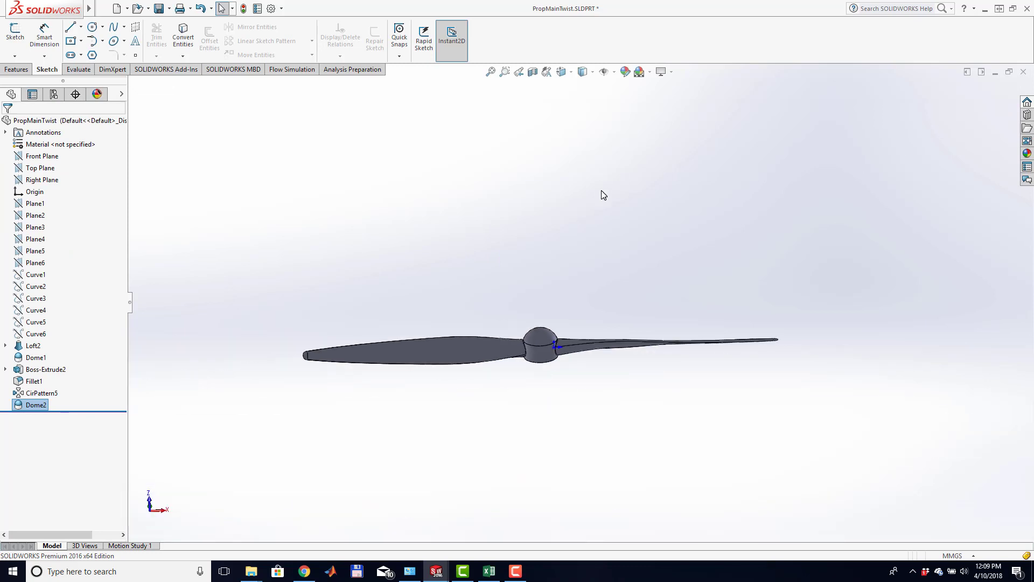
right_click(601, 190)
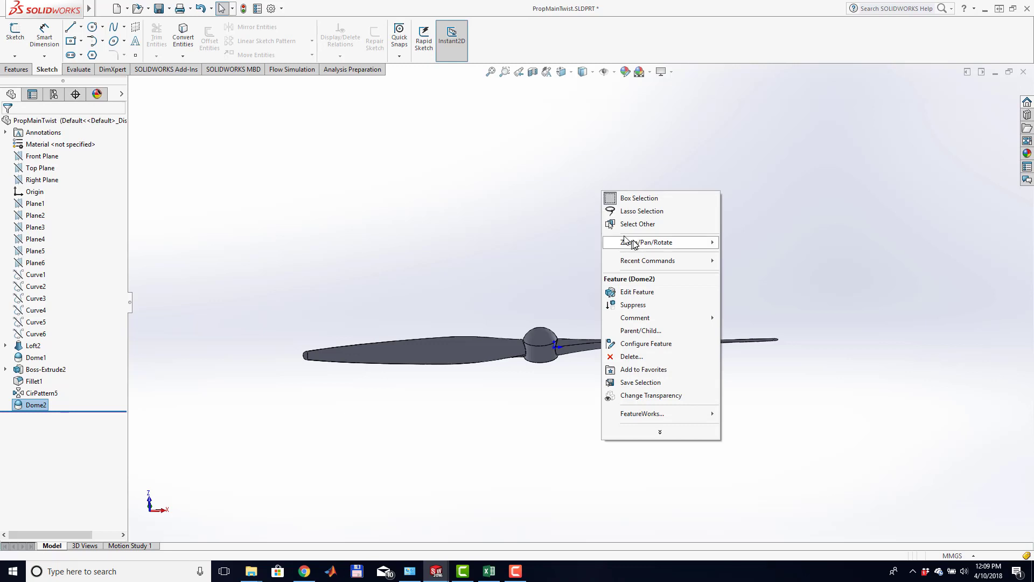
mouse_move(639, 242)
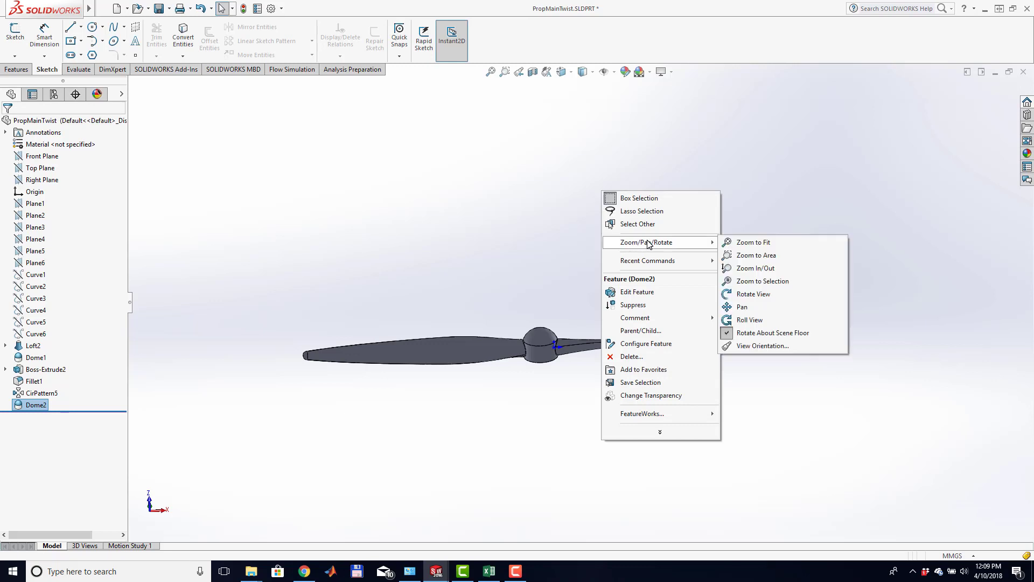
click(771, 295)
drag(822, 285, 570, 343)
scroll(598, 300, down, 2)
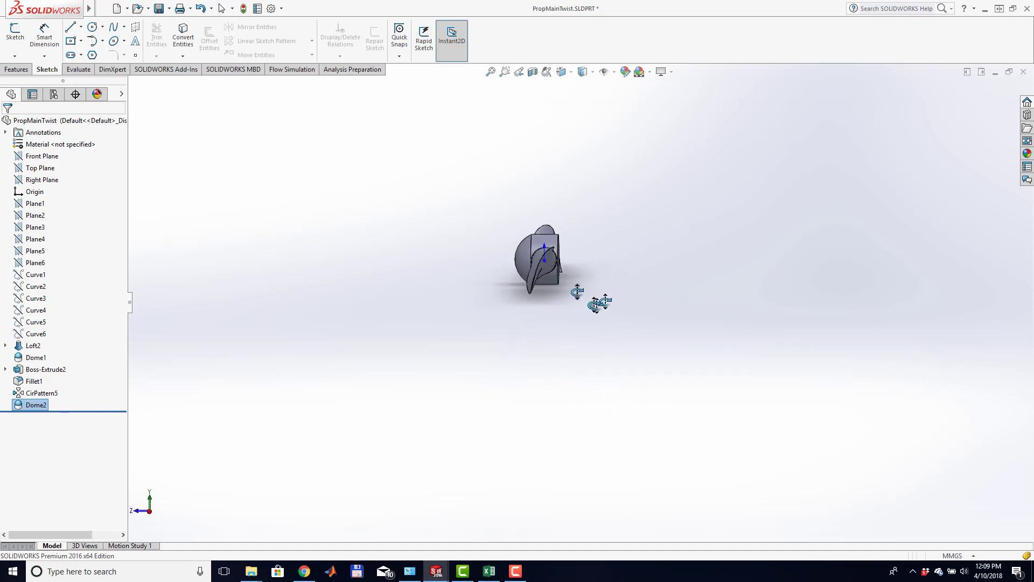
scroll(513, 300, down, 2)
scroll(602, 277, down, 2)
scroll(607, 288, up, 3)
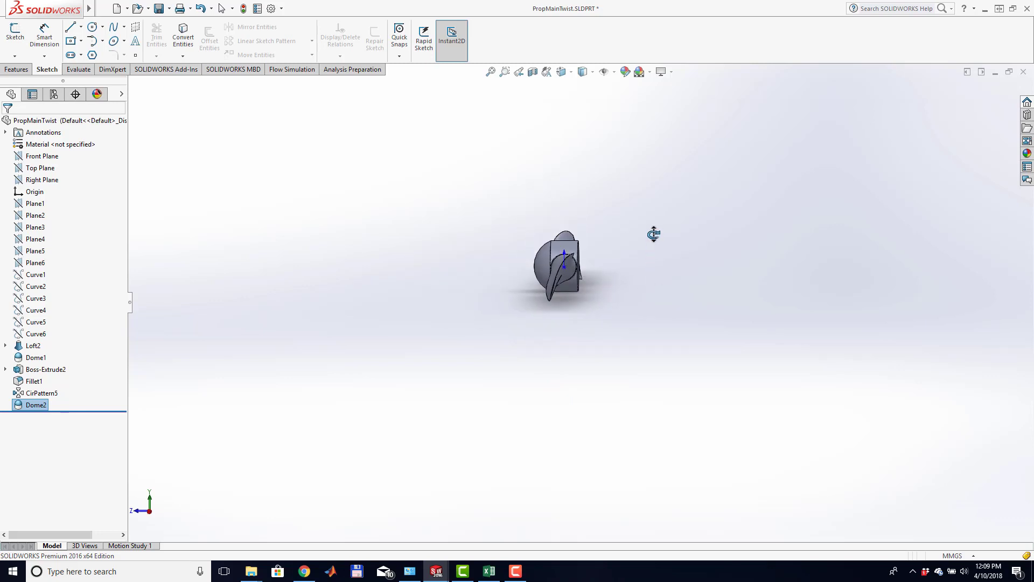
drag(641, 238, 747, 211)
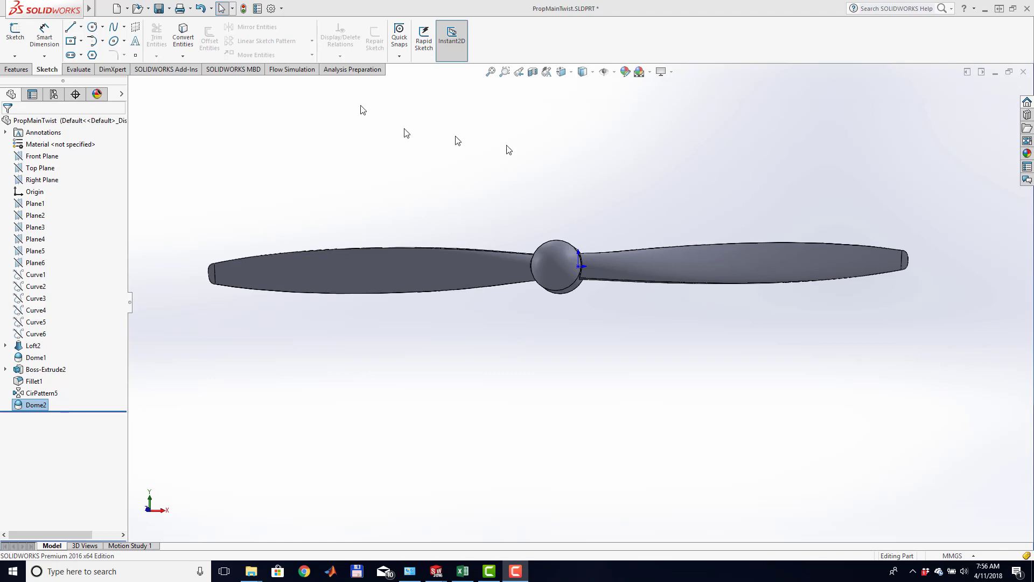
Start a new Flow Simulation project with the wizard and name it PropFlowSim_1, using the current configuration
click(291, 70)
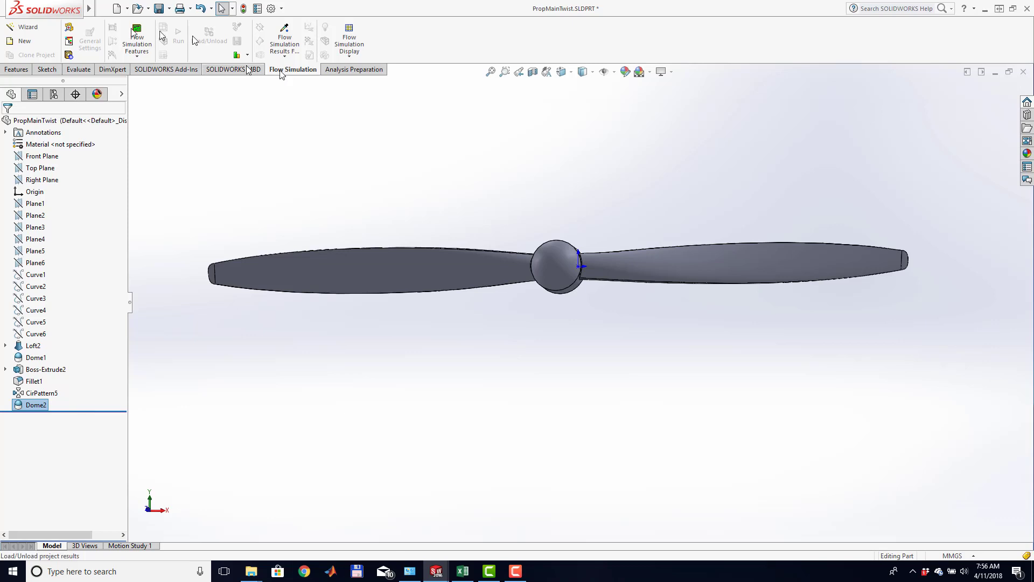
click(34, 30)
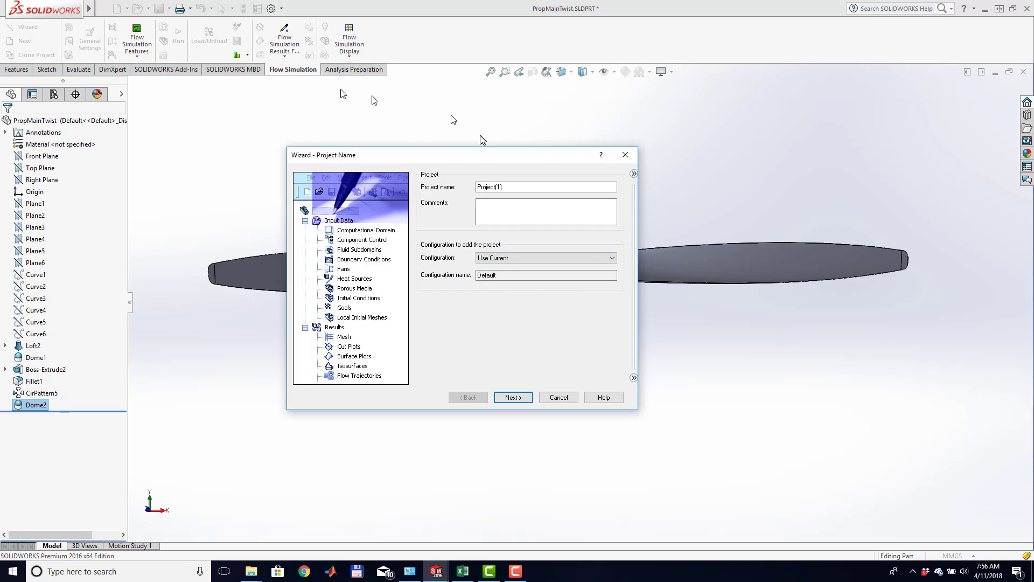
click(515, 186)
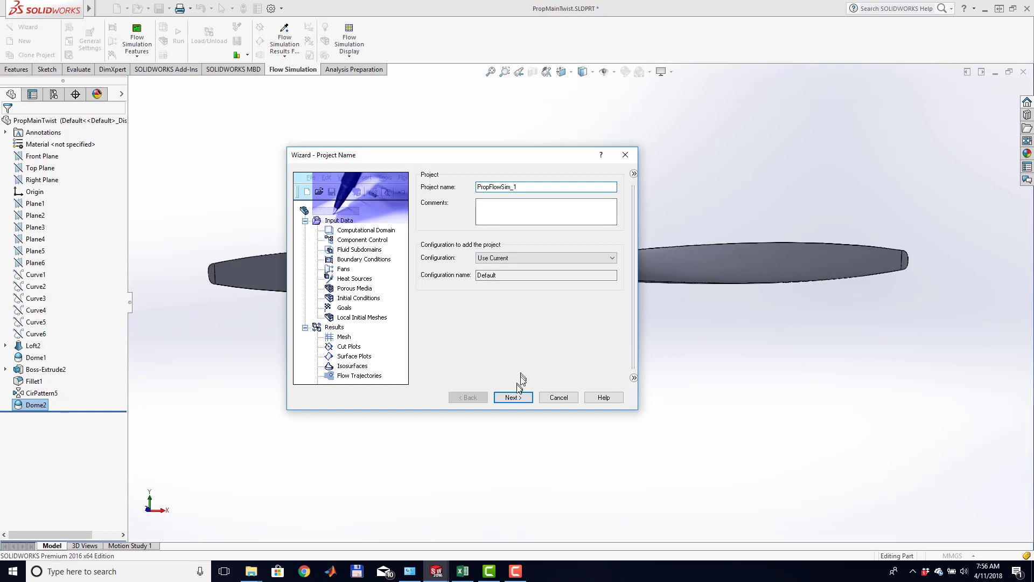
click(513, 397)
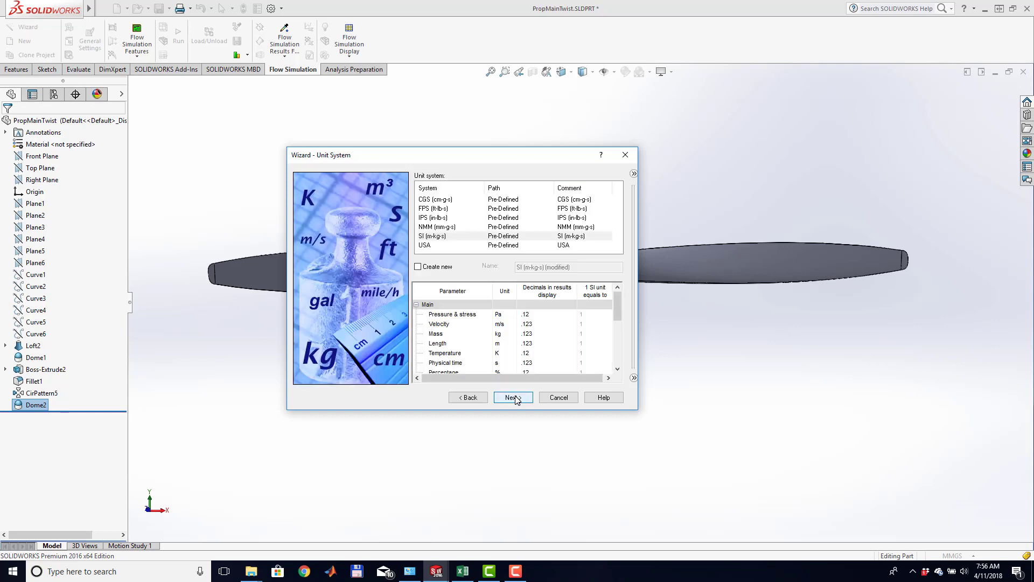
Choose the USA unit system for the project and set the velocity unit to mile/hour
click(466, 236)
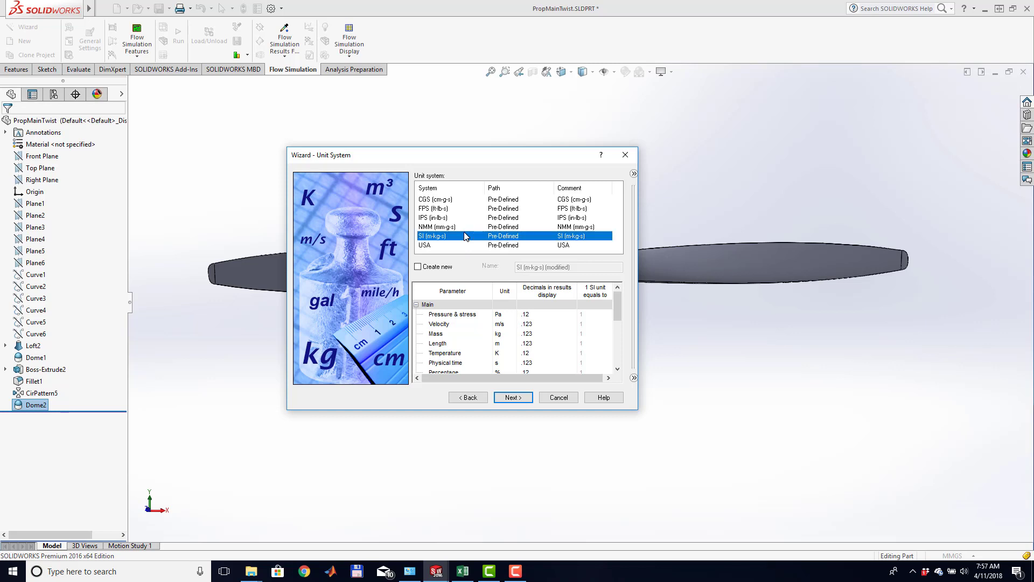
click(467, 245)
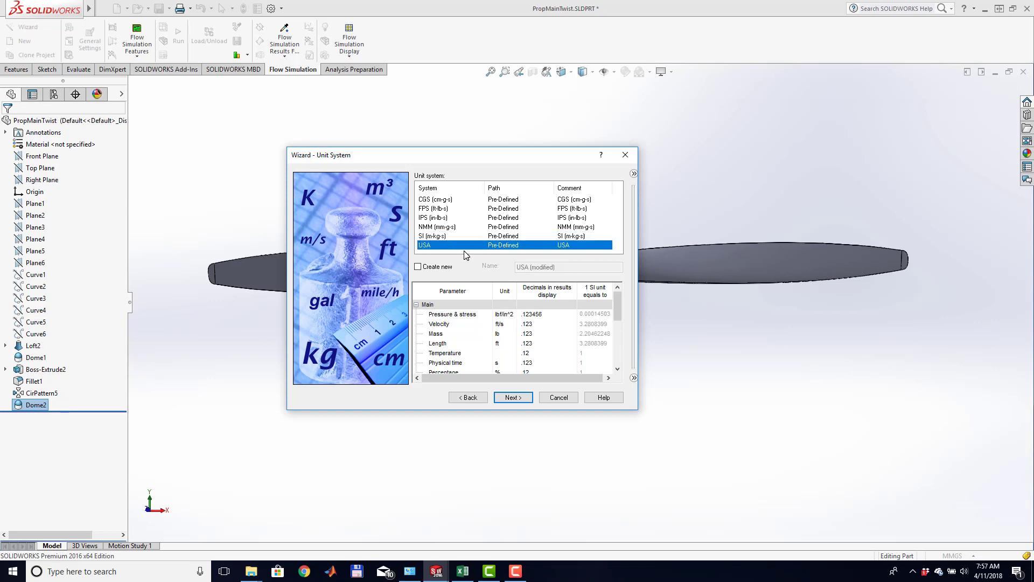
click(498, 325)
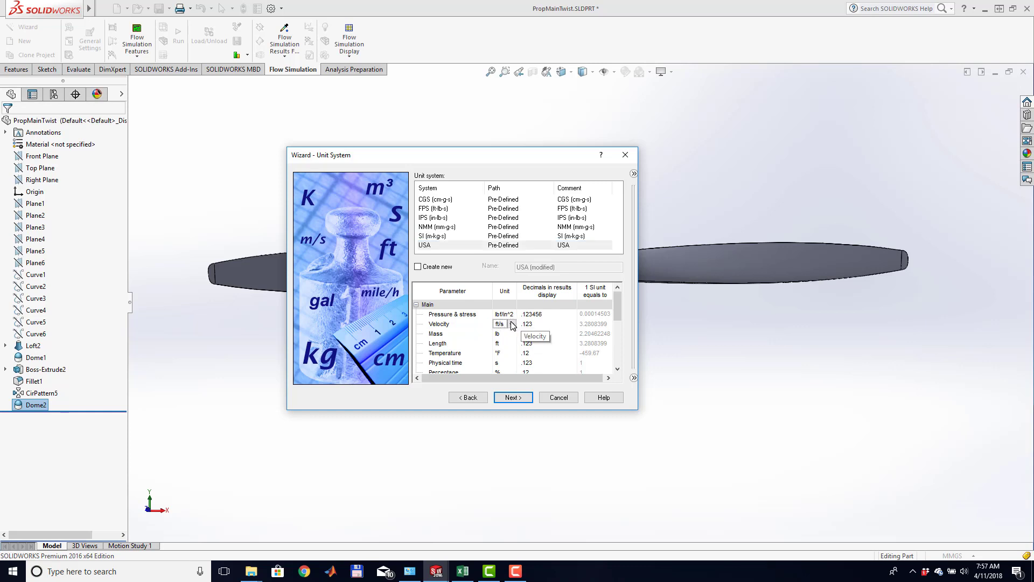
click(512, 325)
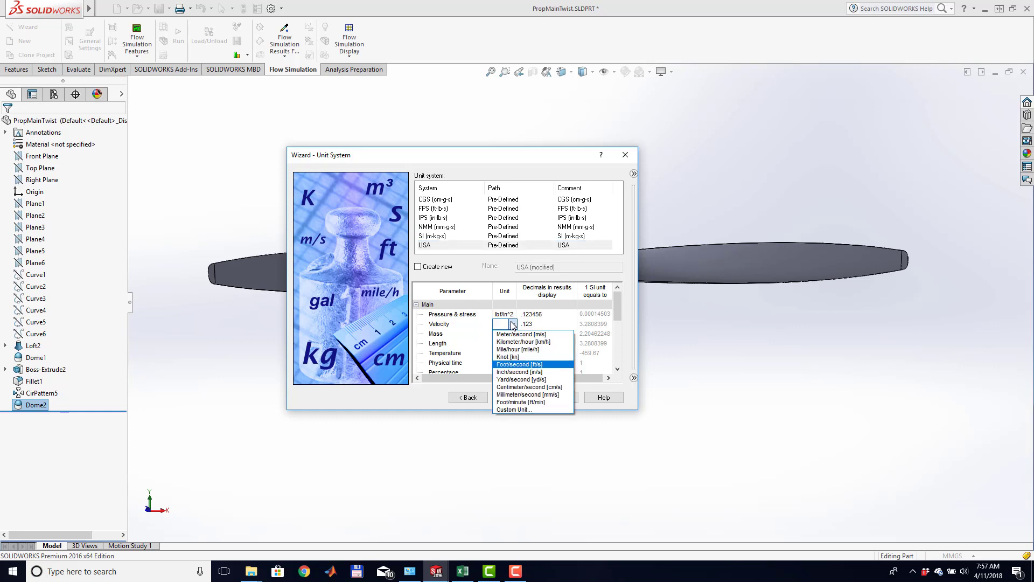
click(527, 350)
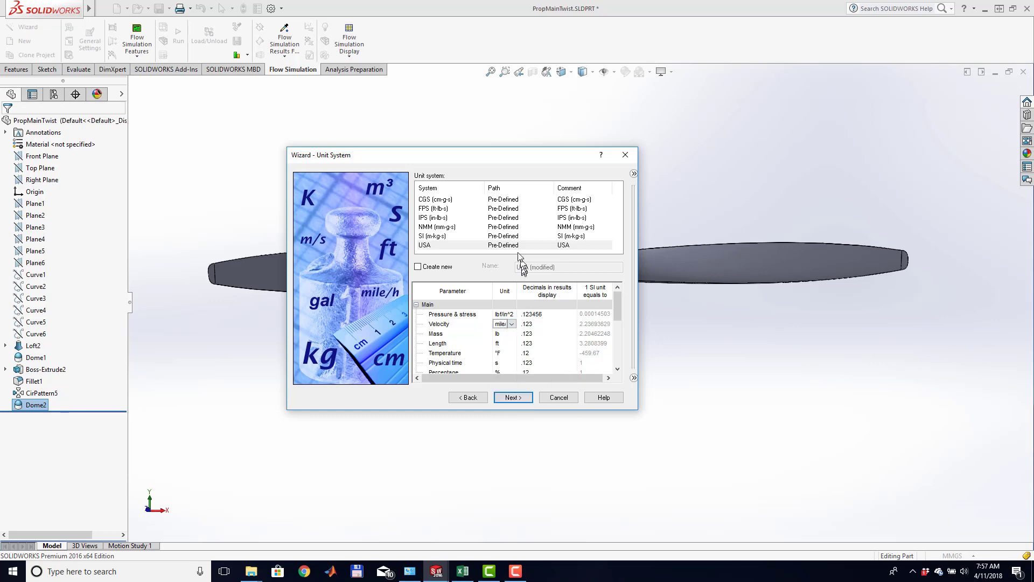
click(512, 397)
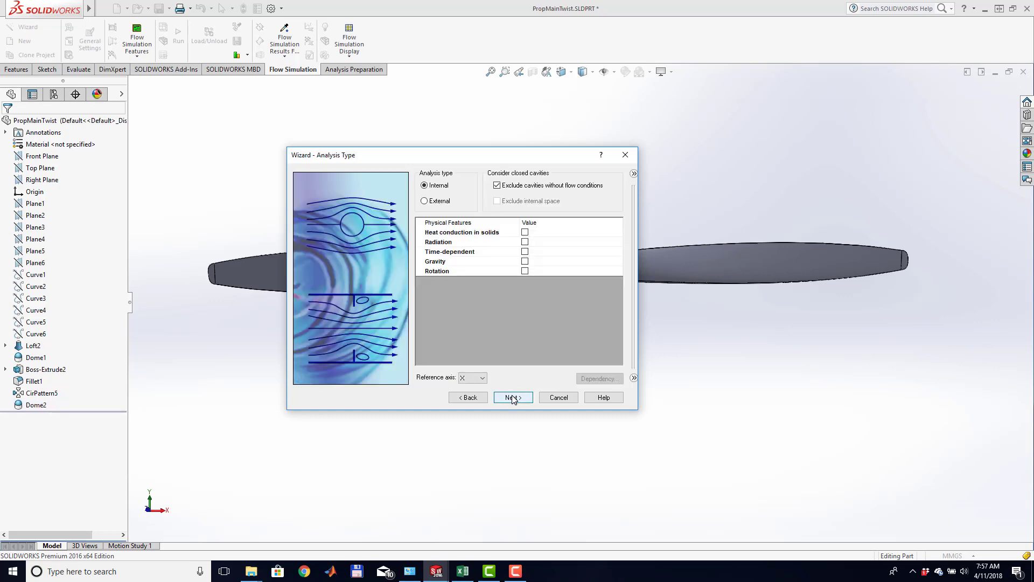
Set the analysis type to External, excluding cavities without flow conditions and internal space, and enable rotation of type Global rotating
click(424, 201)
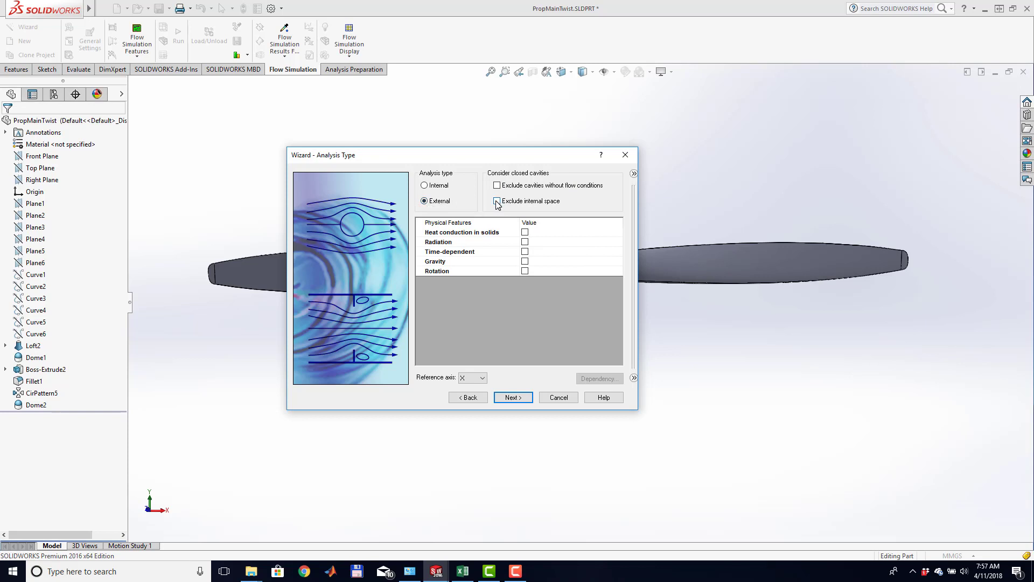
click(496, 201)
click(525, 271)
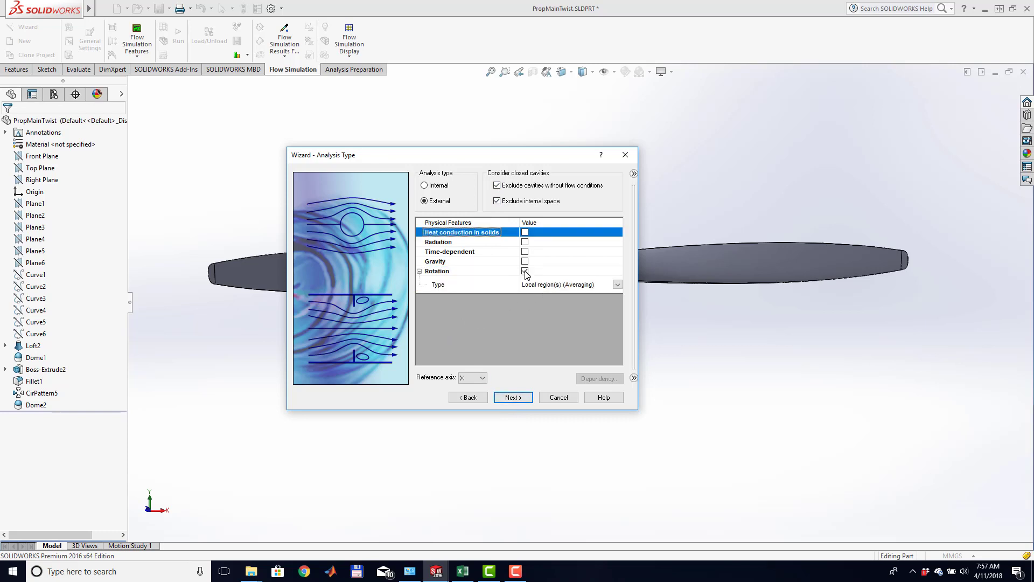
click(619, 284)
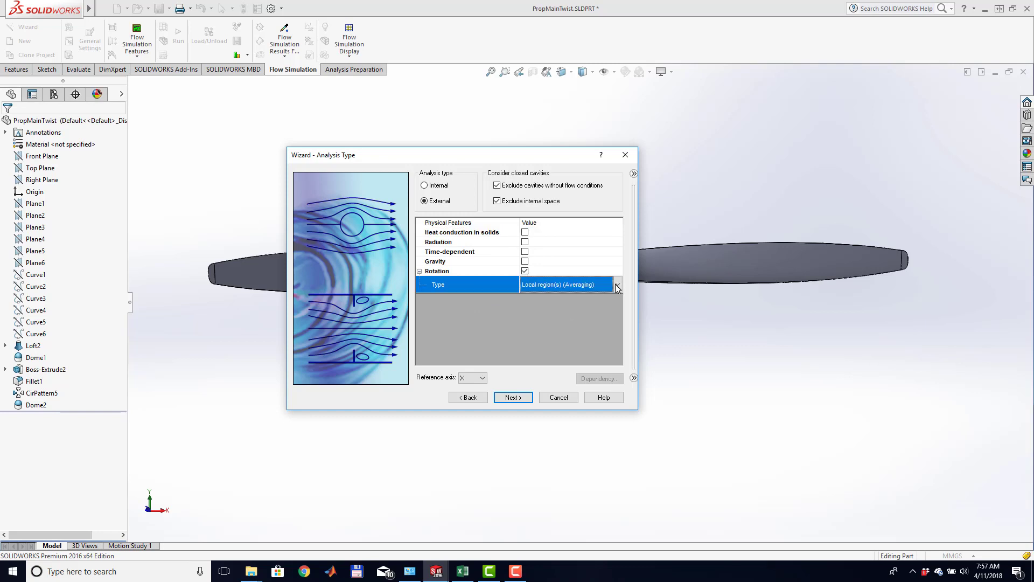
click(619, 285)
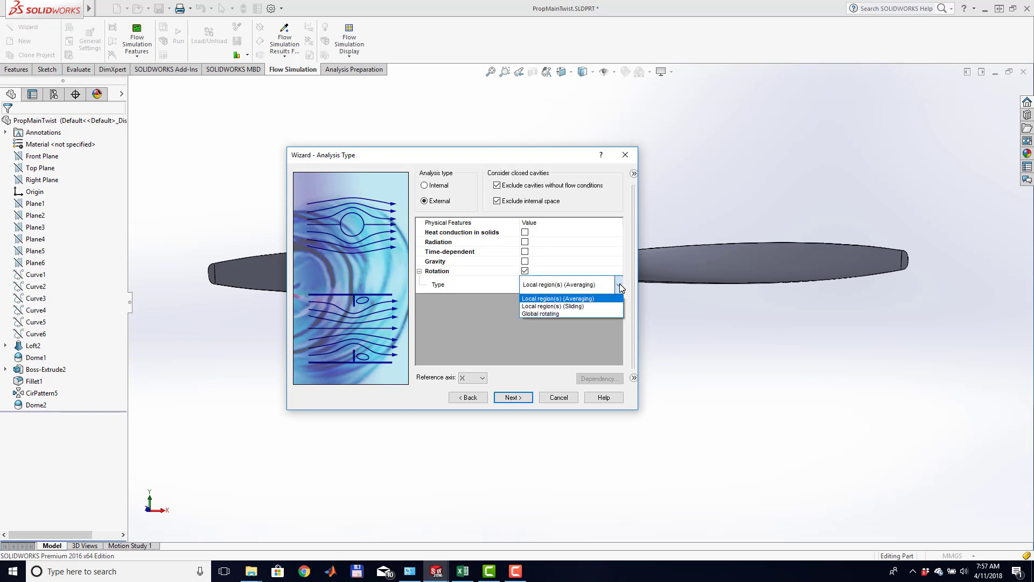
click(573, 313)
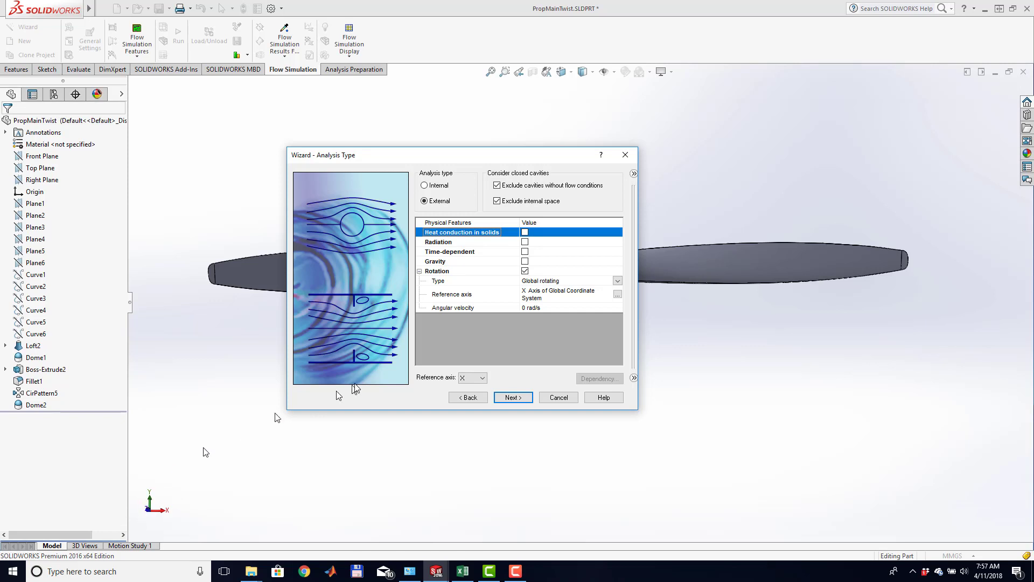
Set the rotation's reference axis to the Z axis of the Global Coordinate System
click(618, 295)
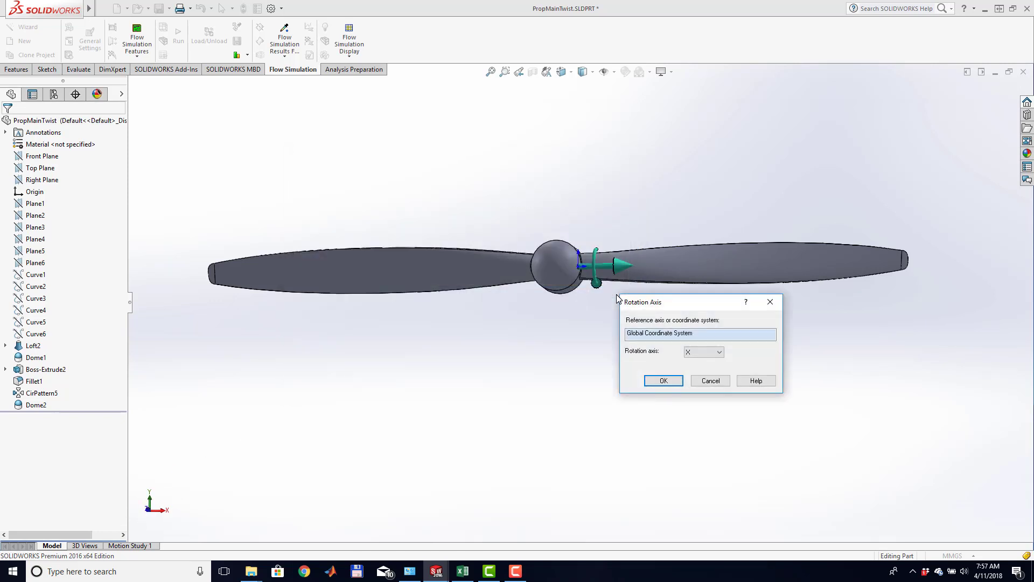
click(719, 352)
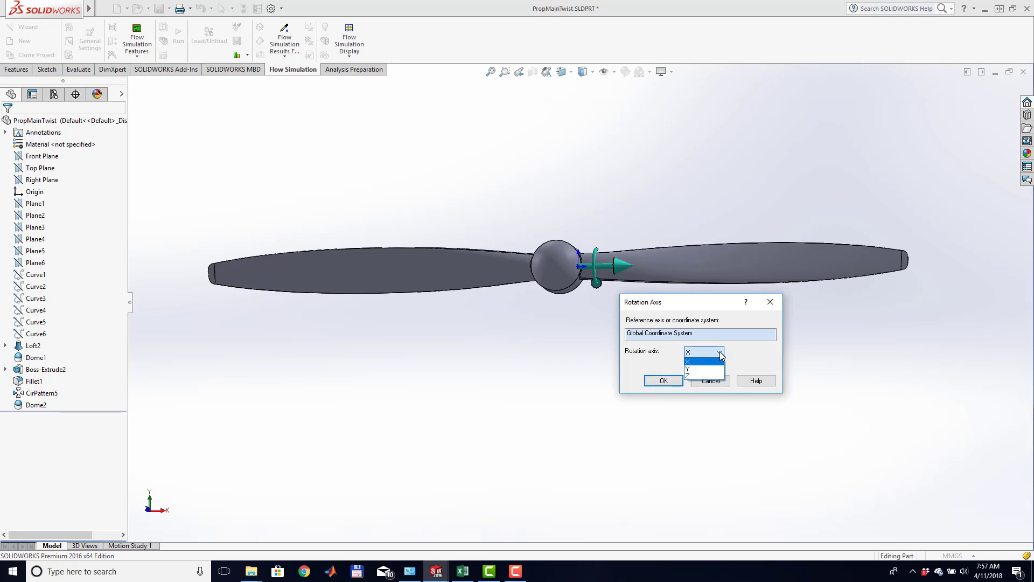
click(703, 375)
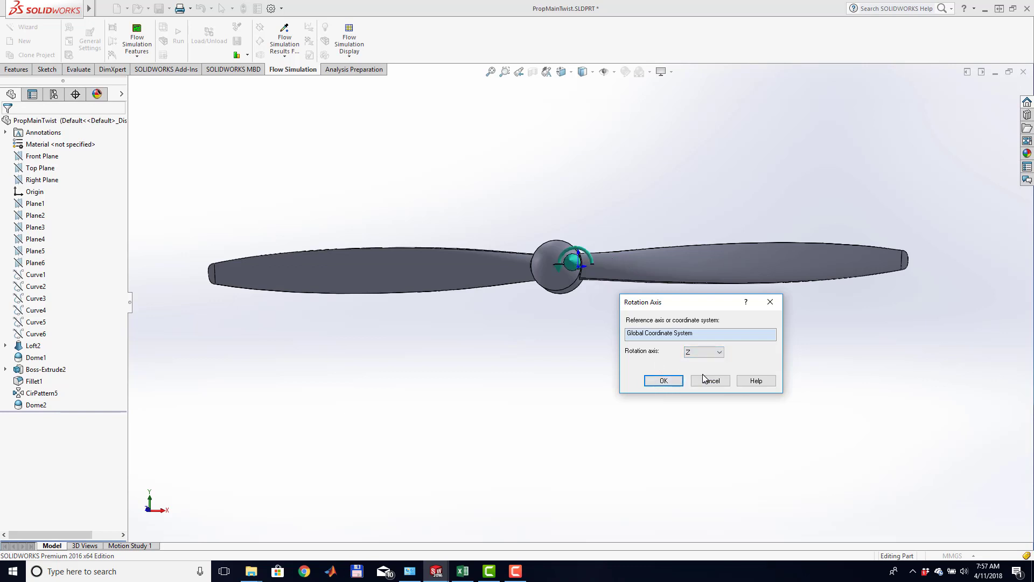
click(665, 381)
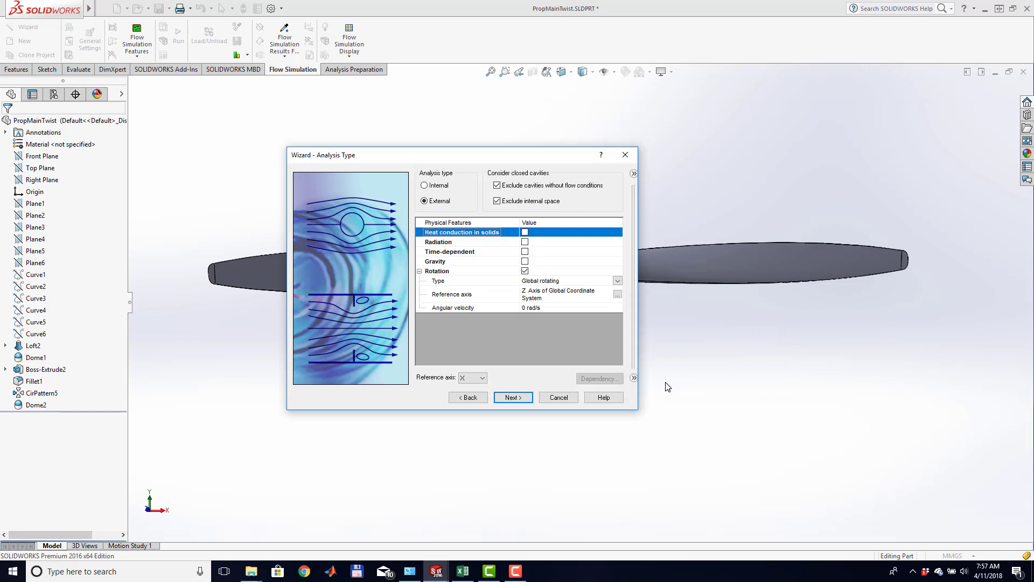
Set the rotation's angular velocity to -160 rad/s and the analysis reference axis to Z
click(525, 309)
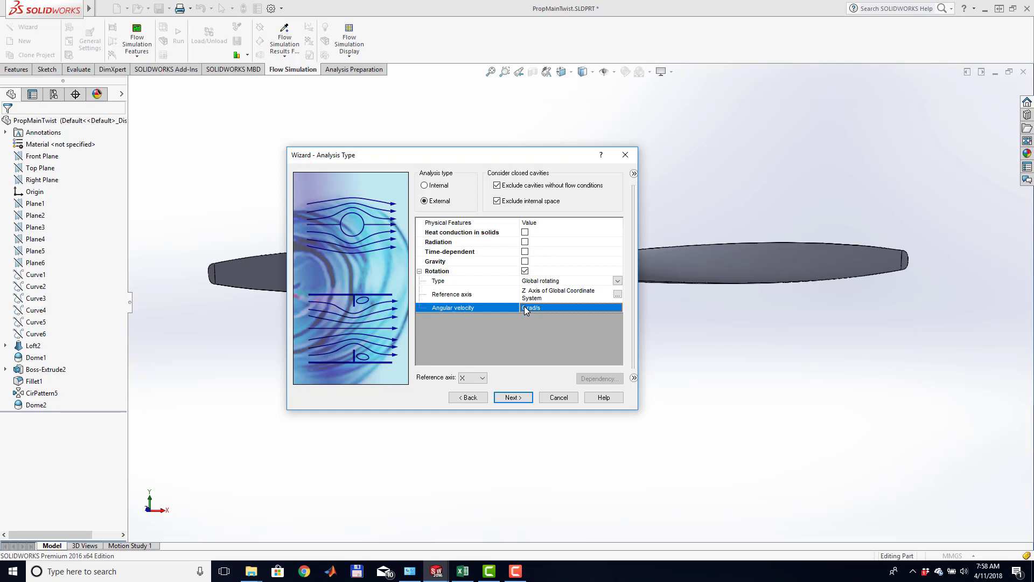
click(526, 306)
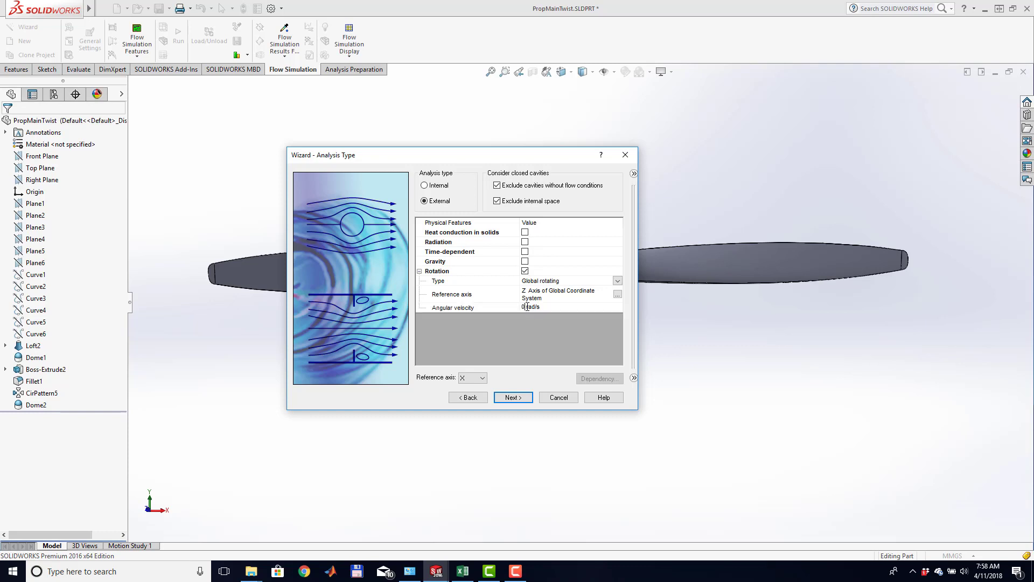
key(BackSpace)
text(-160)
click(484, 378)
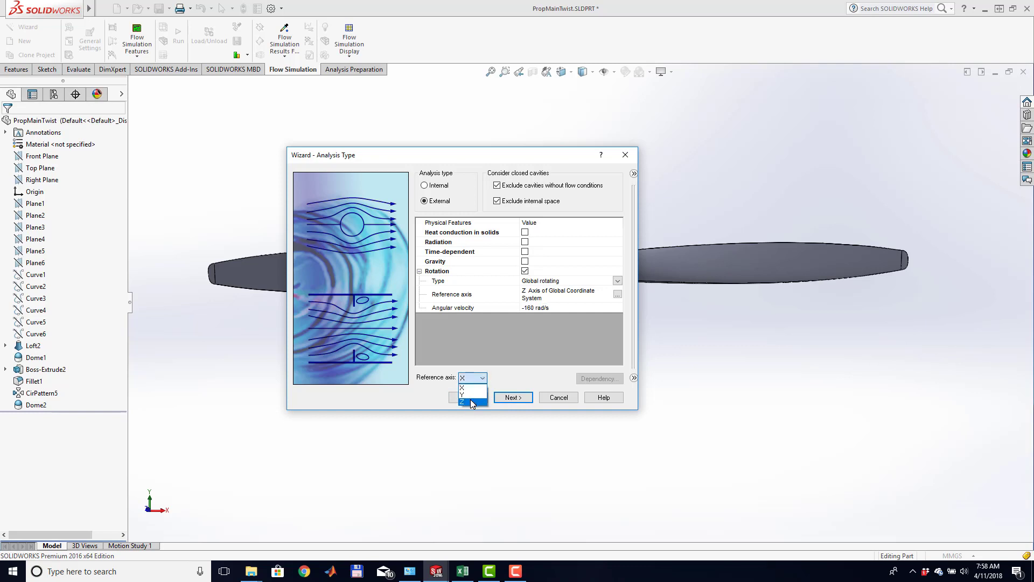
click(472, 401)
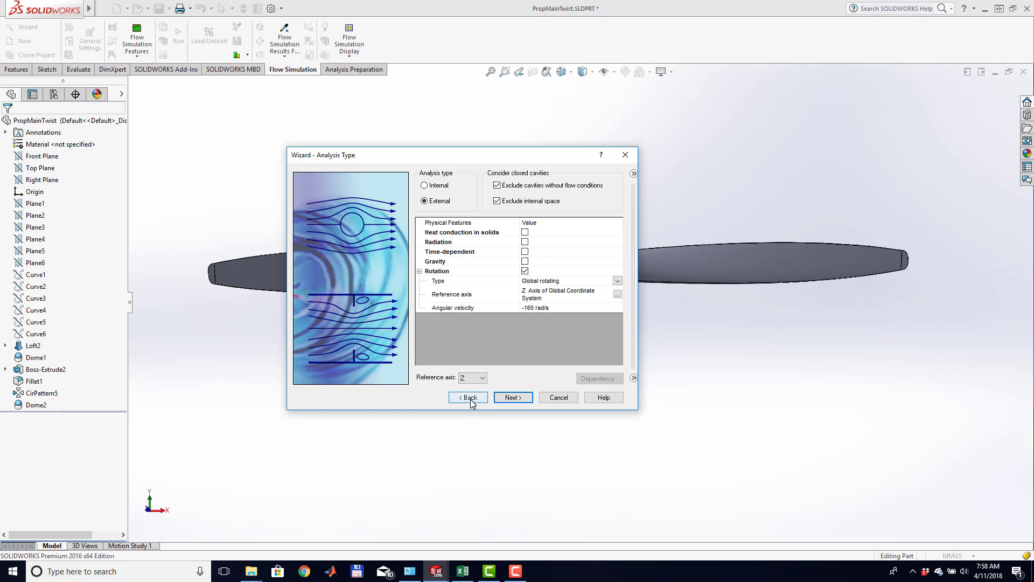
click(514, 399)
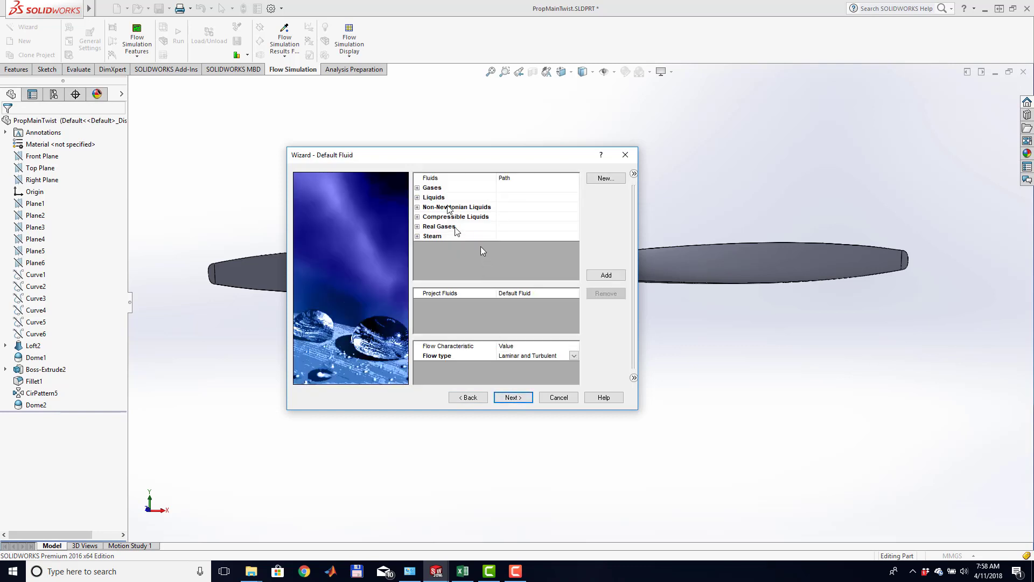
Add the pre-defined gas Air as the default project fluid and accept the default wall conditions
click(418, 188)
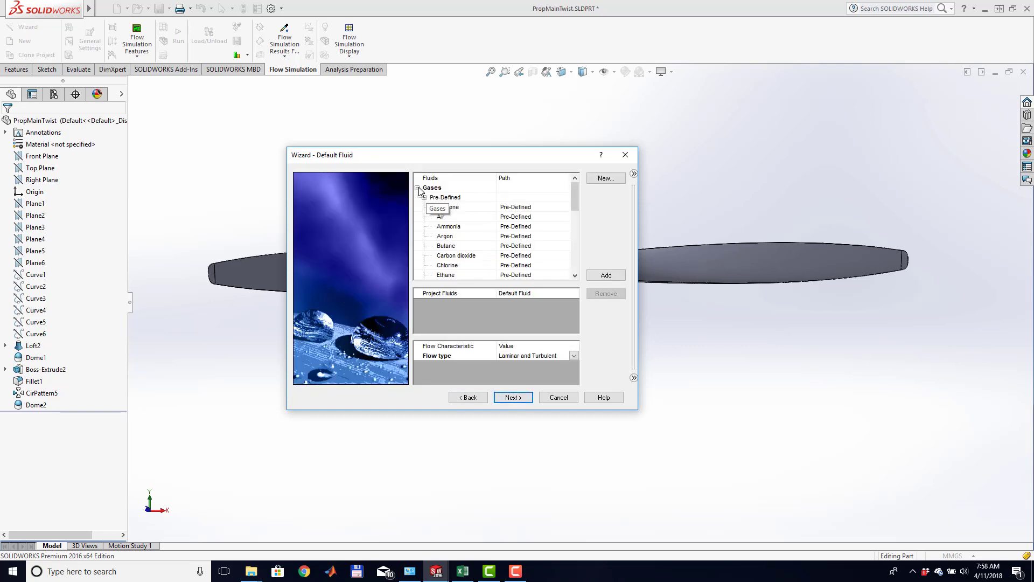
click(458, 217)
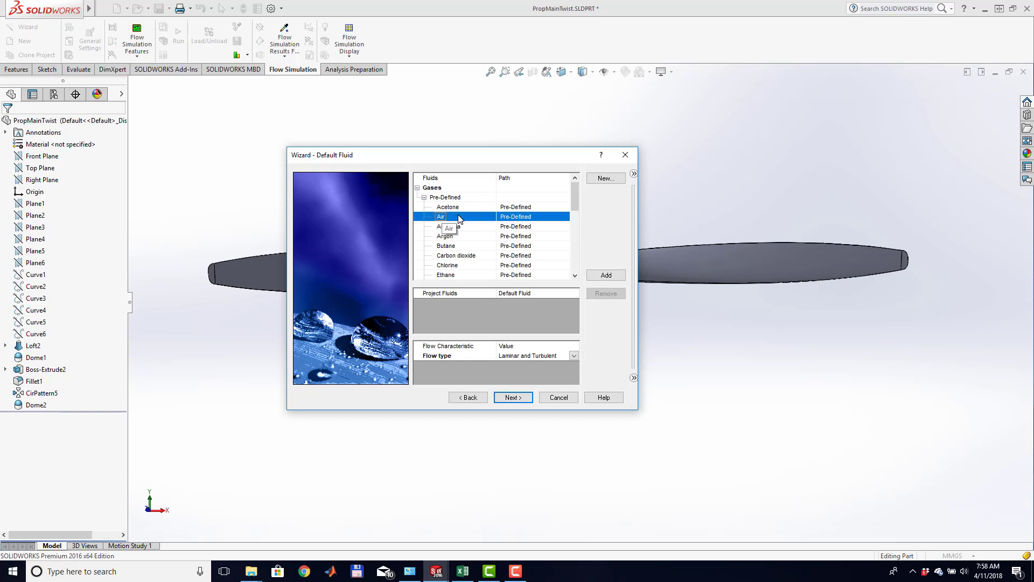
double_click(532, 217)
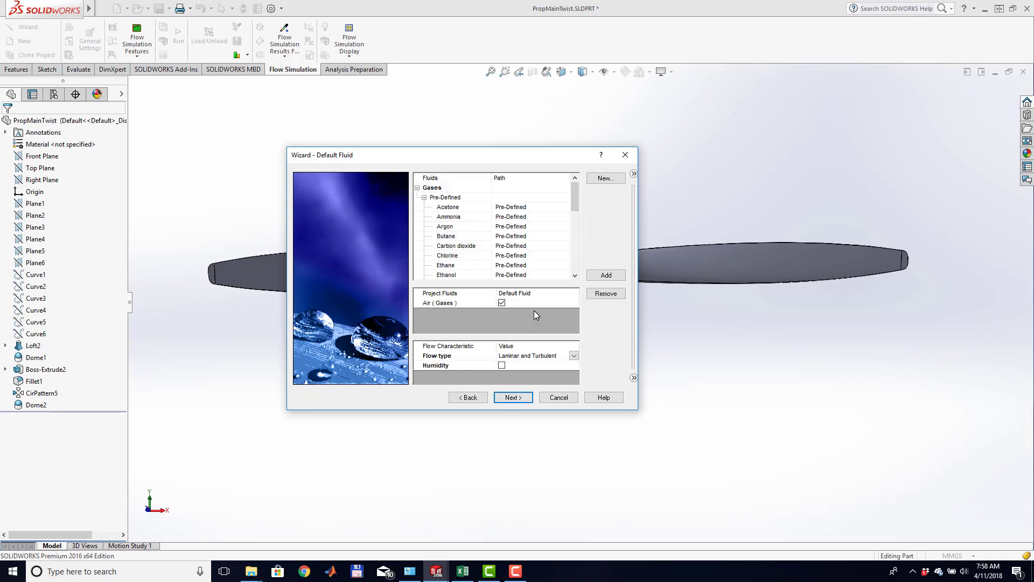
click(518, 398)
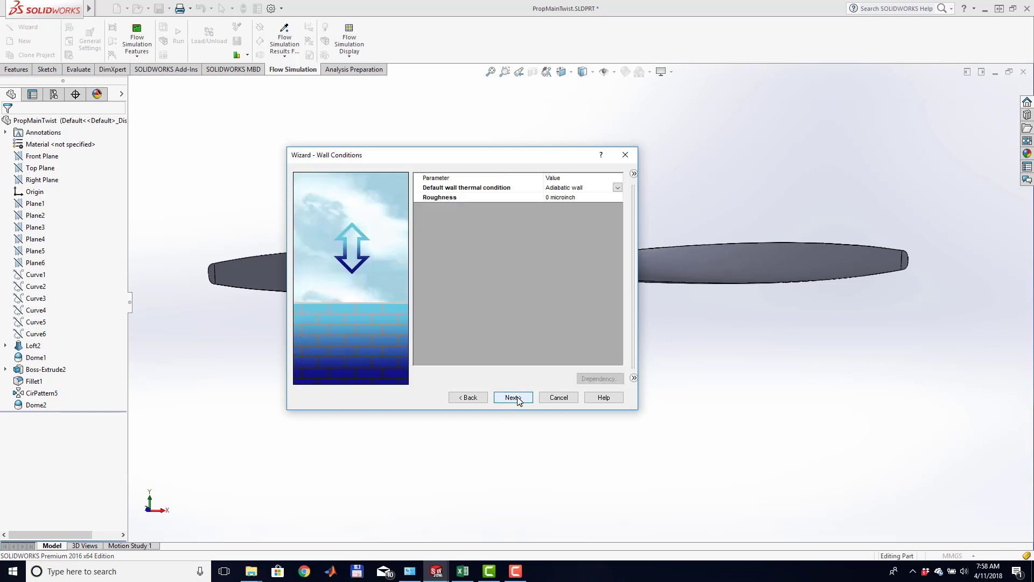
click(514, 397)
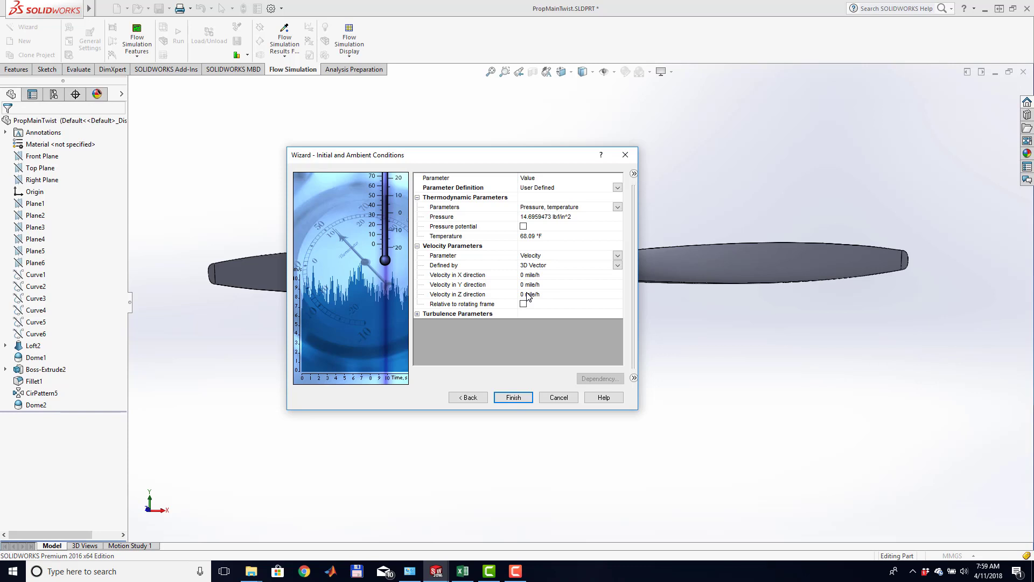
Set the ambient velocity in the Z direction to 150 mile/h and finish the project wizard
click(528, 295)
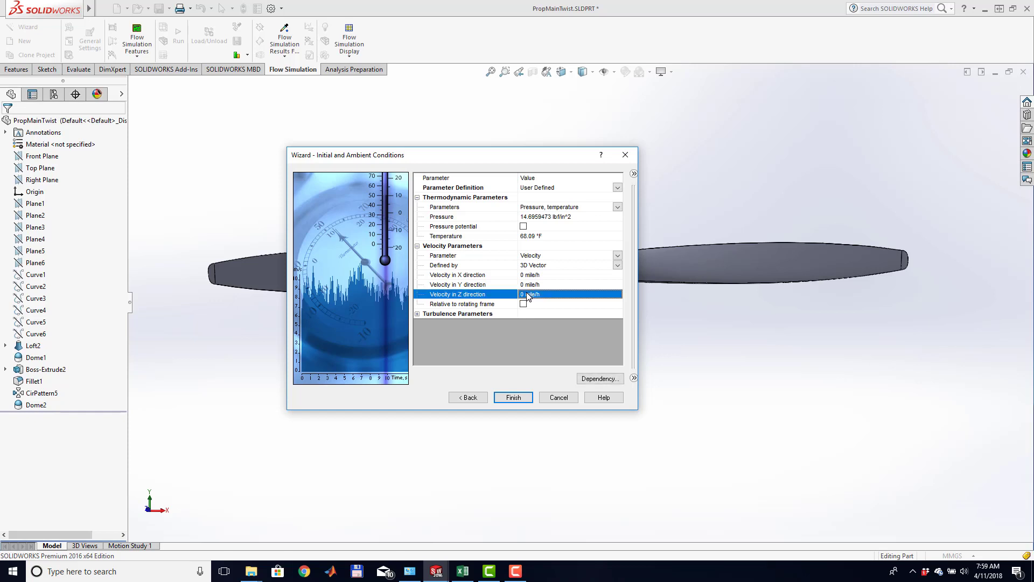
click(527, 295)
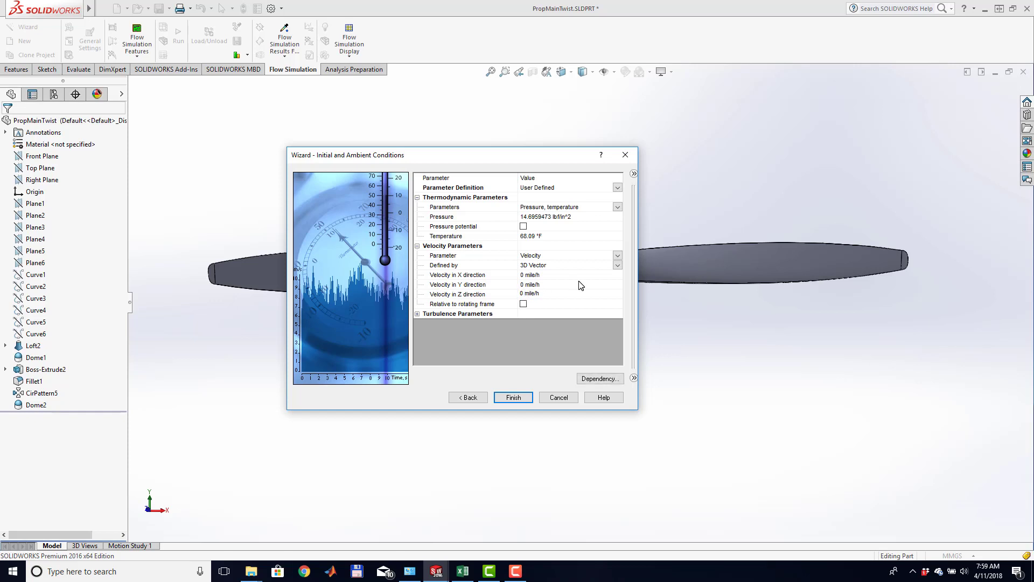
key(BackSpace)
key(BackSpace)
text(150)
key(Return)
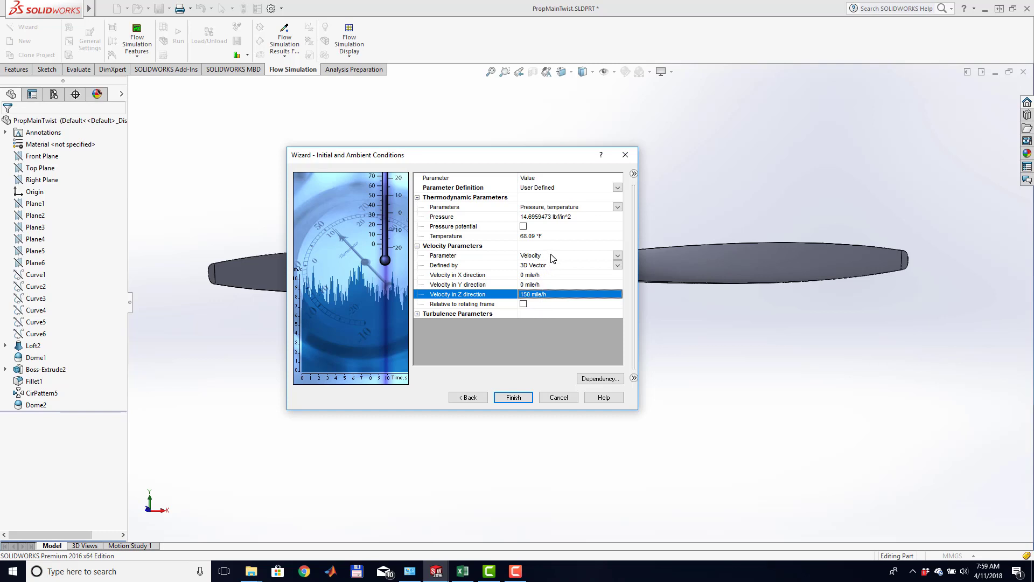
click(513, 398)
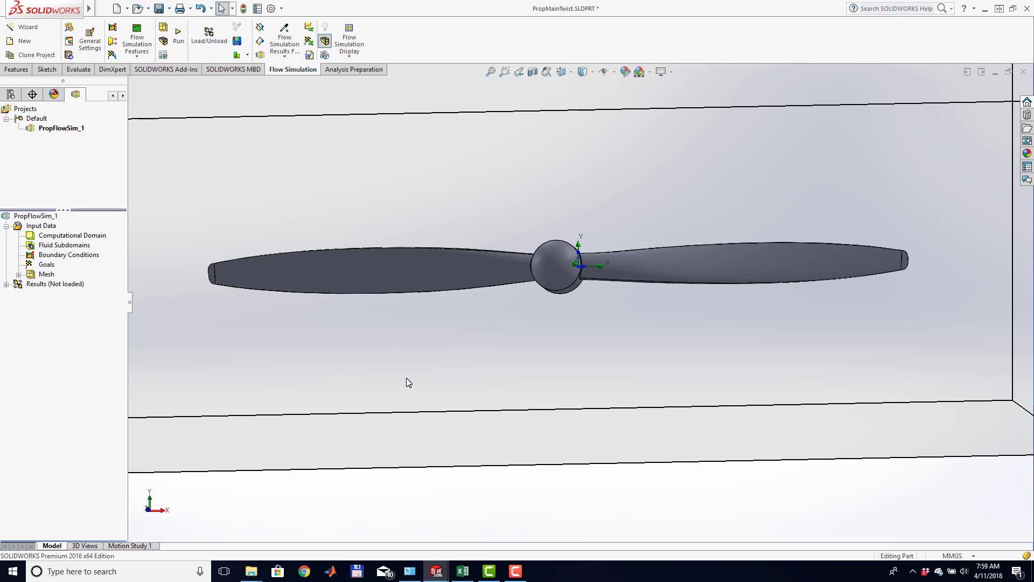
Fit the model in view and hide the computational domain around the propeller
key(f)
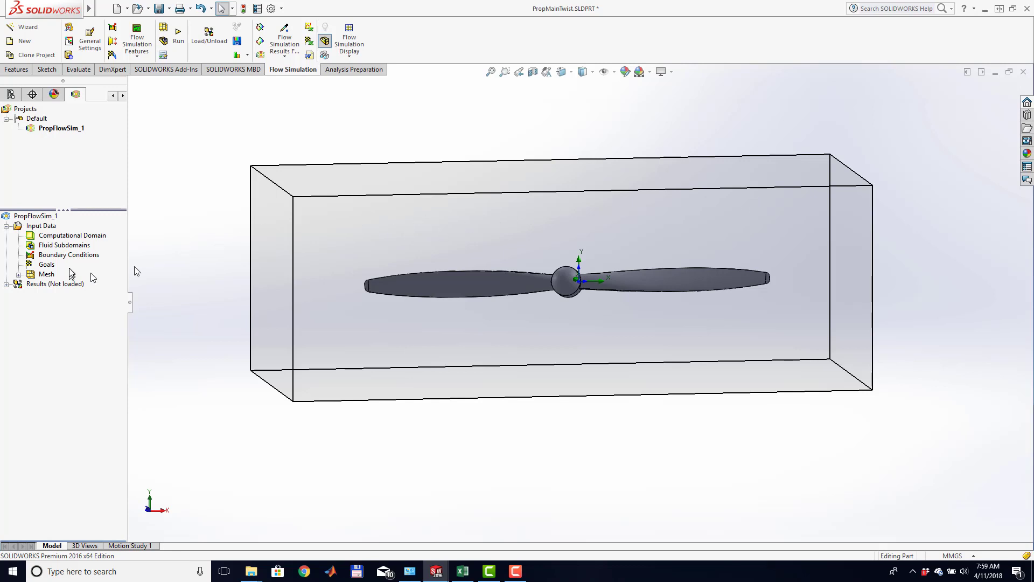
click(57, 237)
right_click(57, 238)
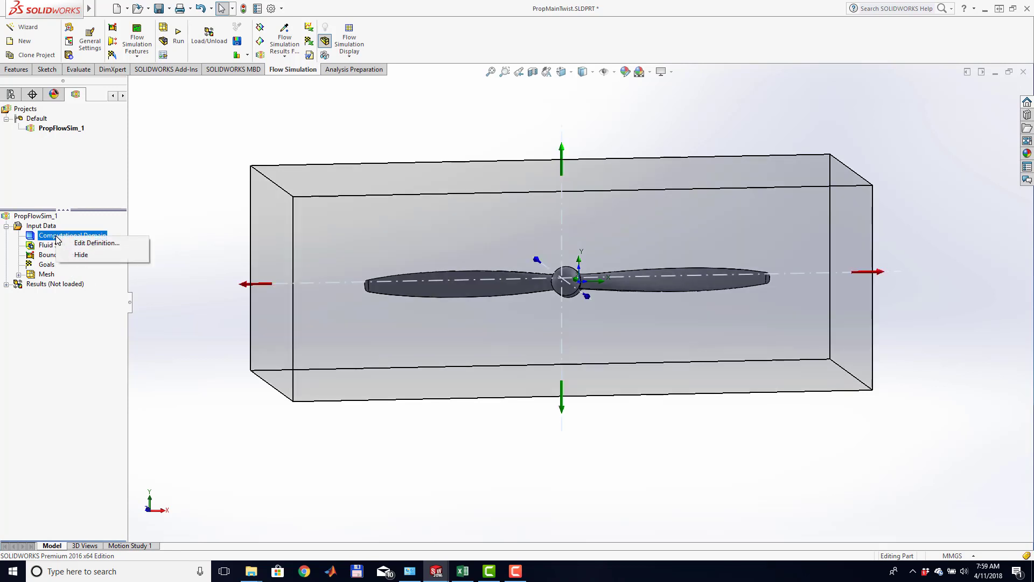
click(90, 257)
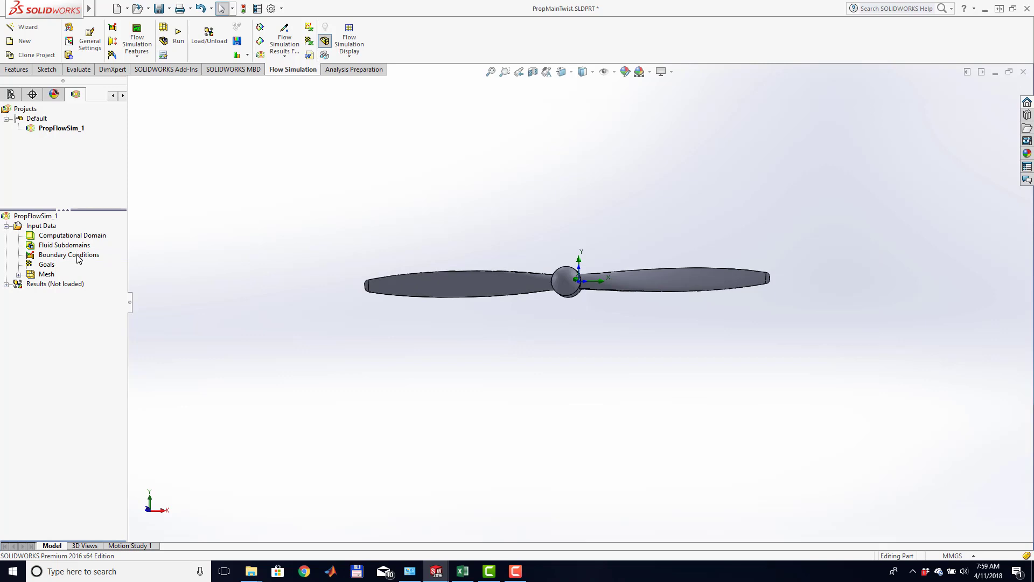
Start inserting global goals and include the minimum, average, maximum and bulk average Static Pressure
right_click(46, 267)
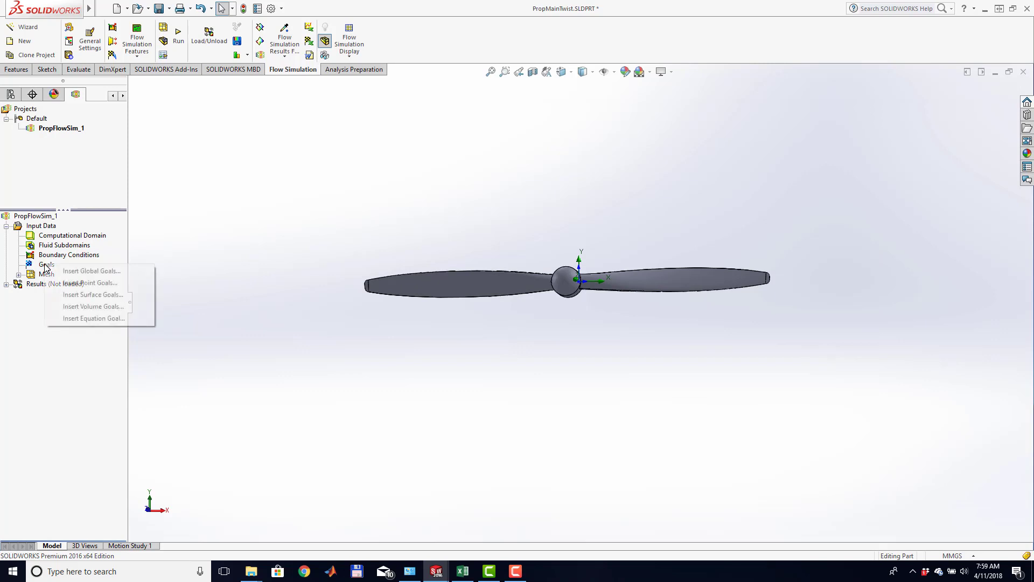
click(83, 271)
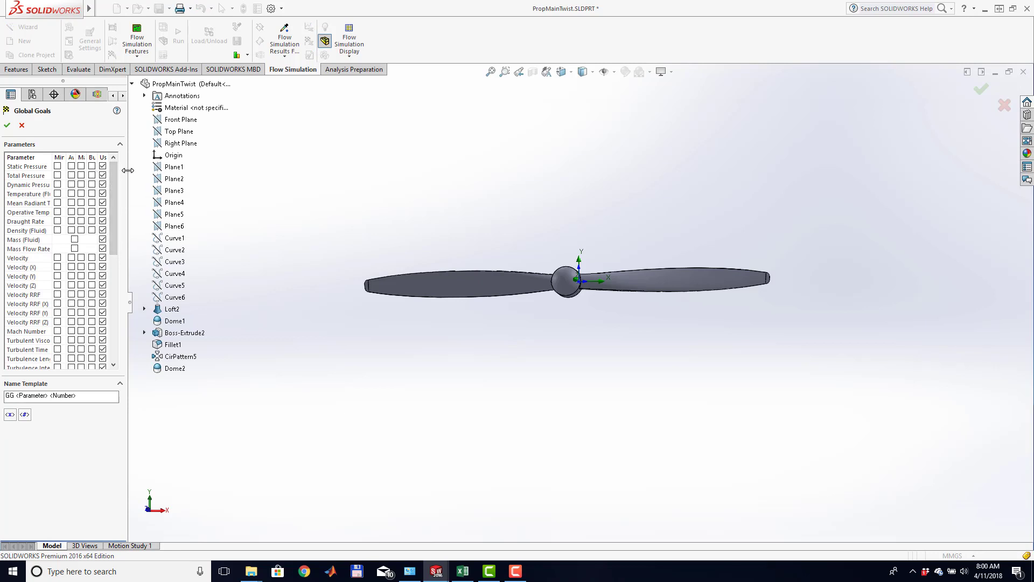
drag(127, 170, 163, 173)
click(79, 166)
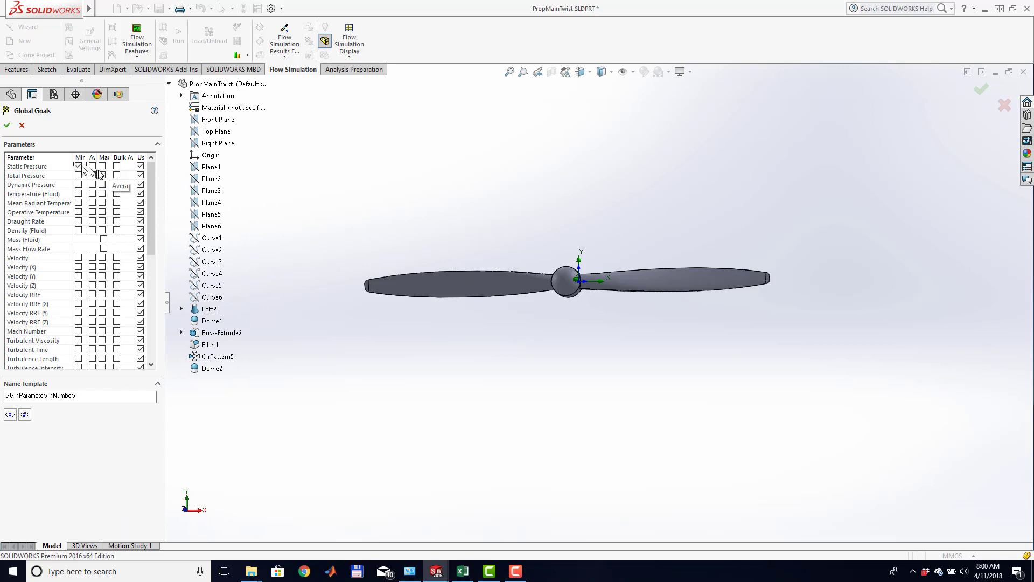
click(92, 166)
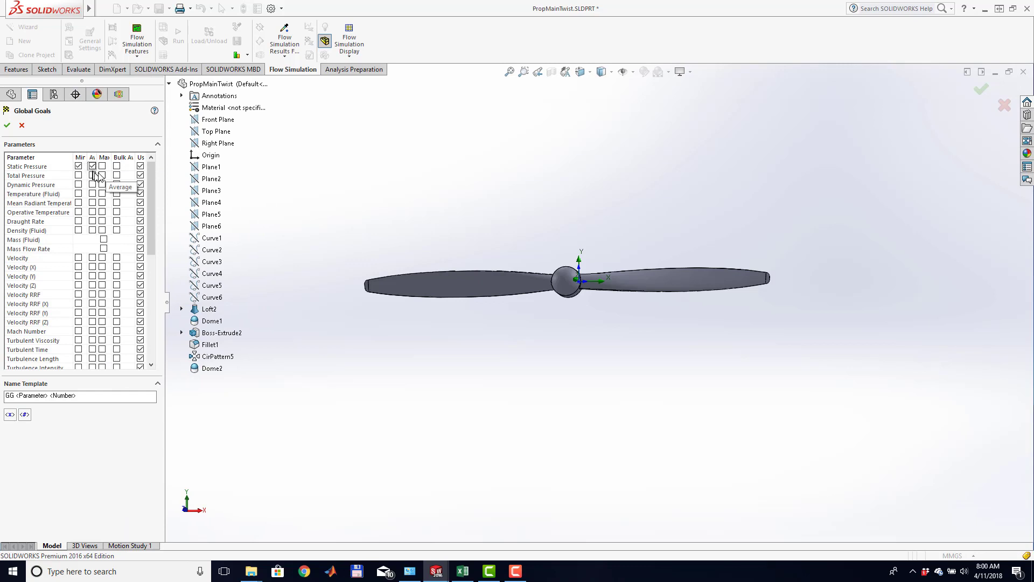
click(102, 166)
click(116, 166)
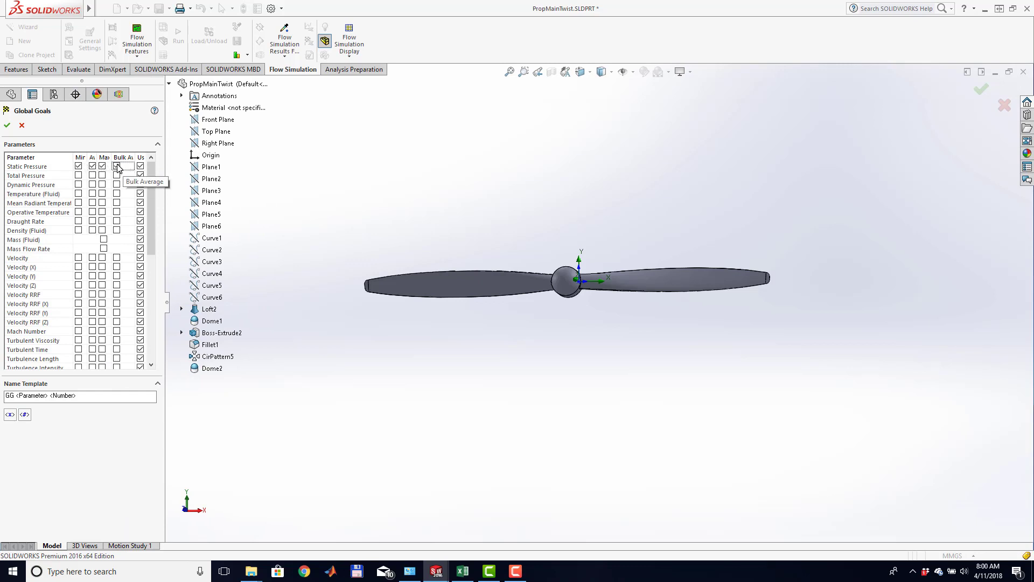
Add the minimum, average, maximum and bulk average Total Pressure to the global goals
click(78, 176)
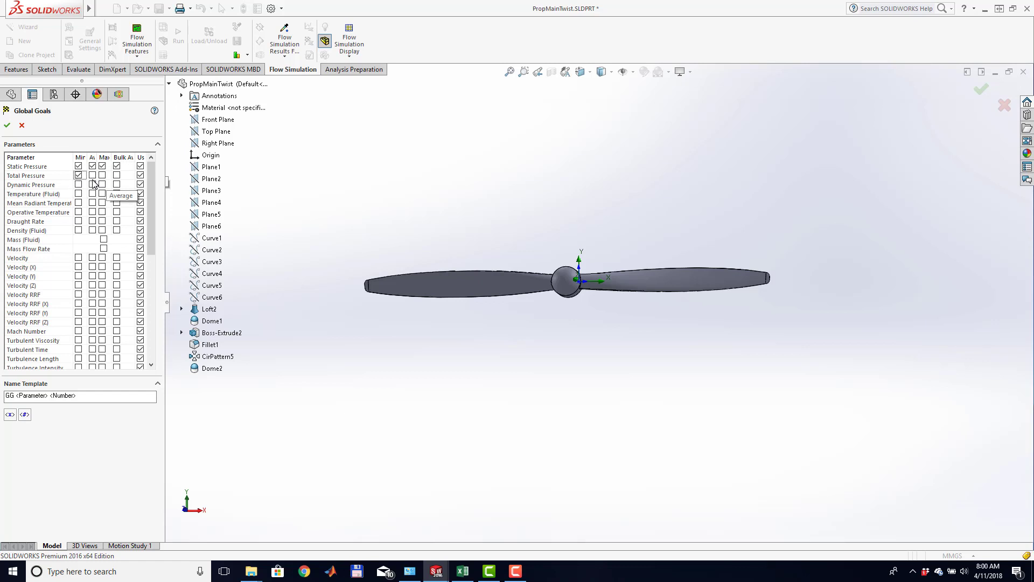
click(93, 175)
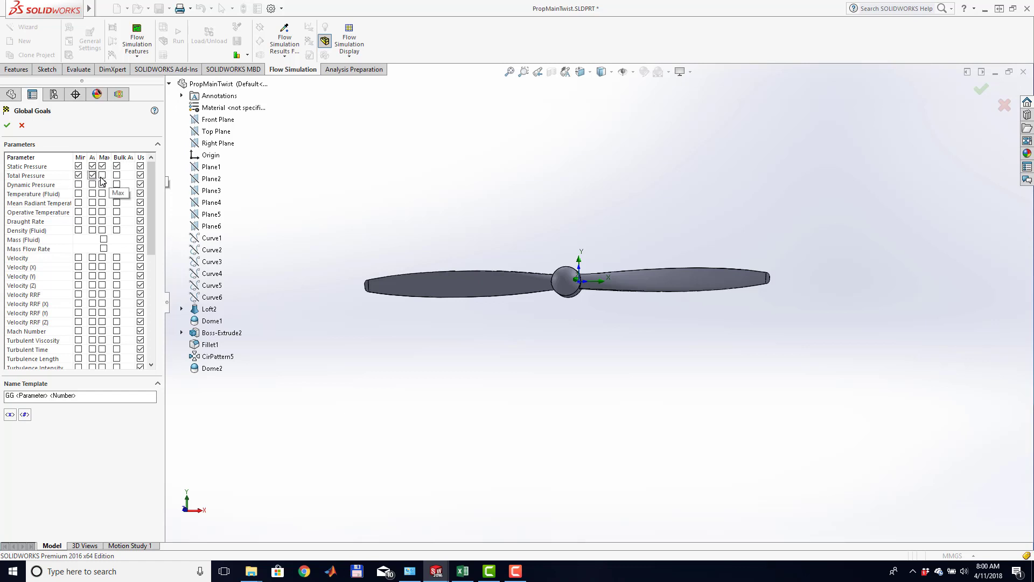
click(102, 175)
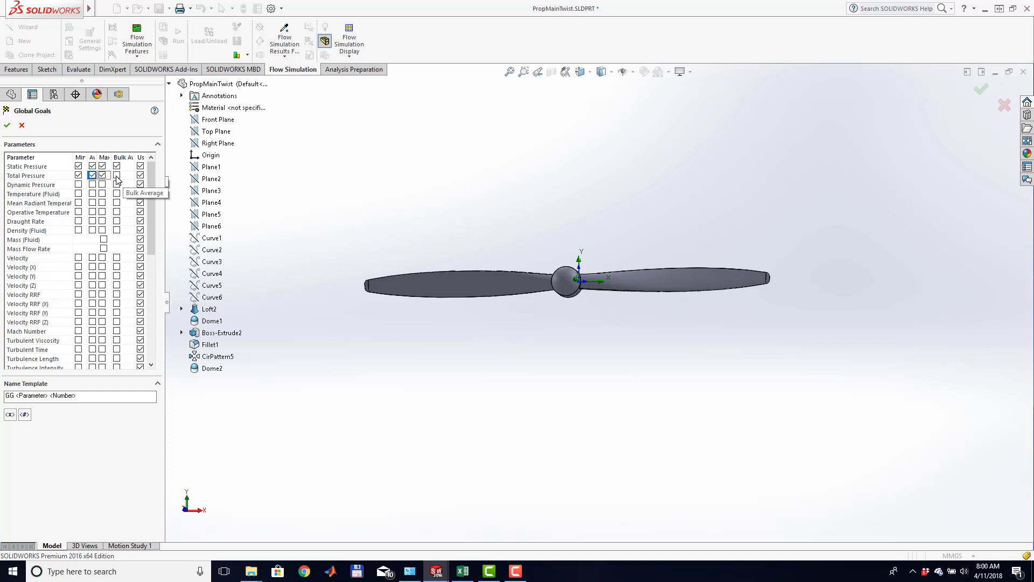
click(116, 176)
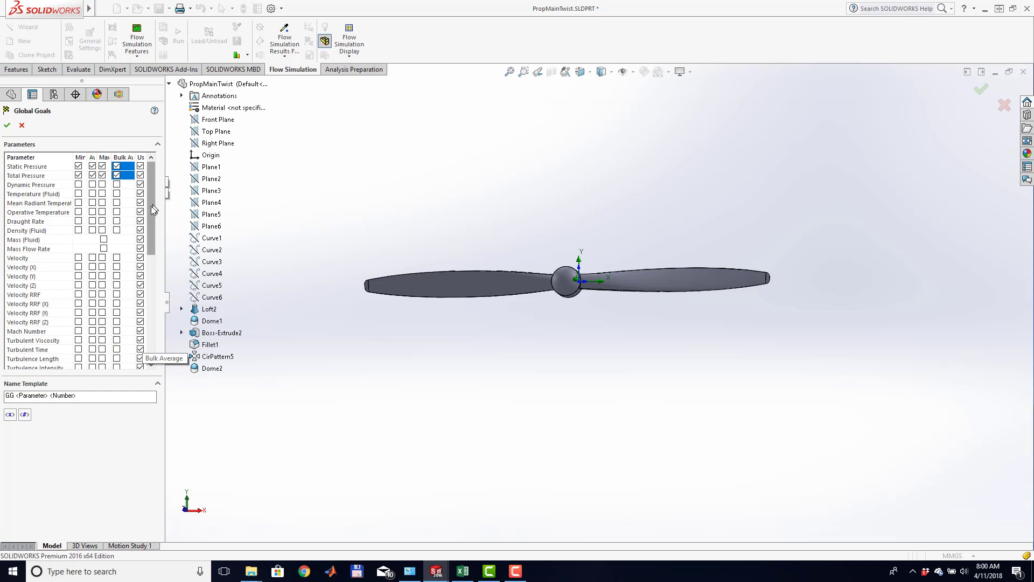
Add the minimum, average, maximum and bulk average Velocity (Z) to the global goals
drag(150, 206, 150, 231)
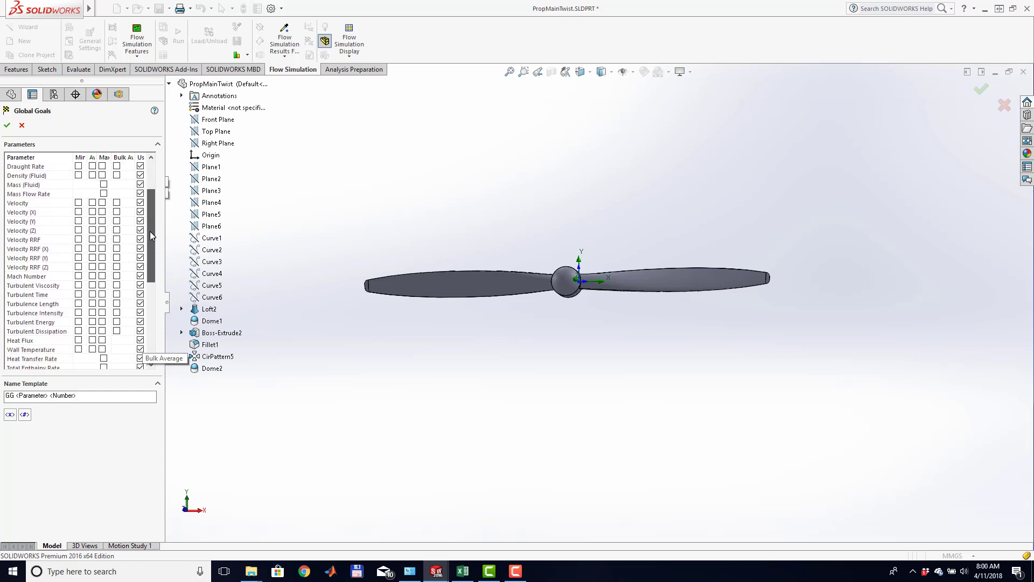
click(78, 231)
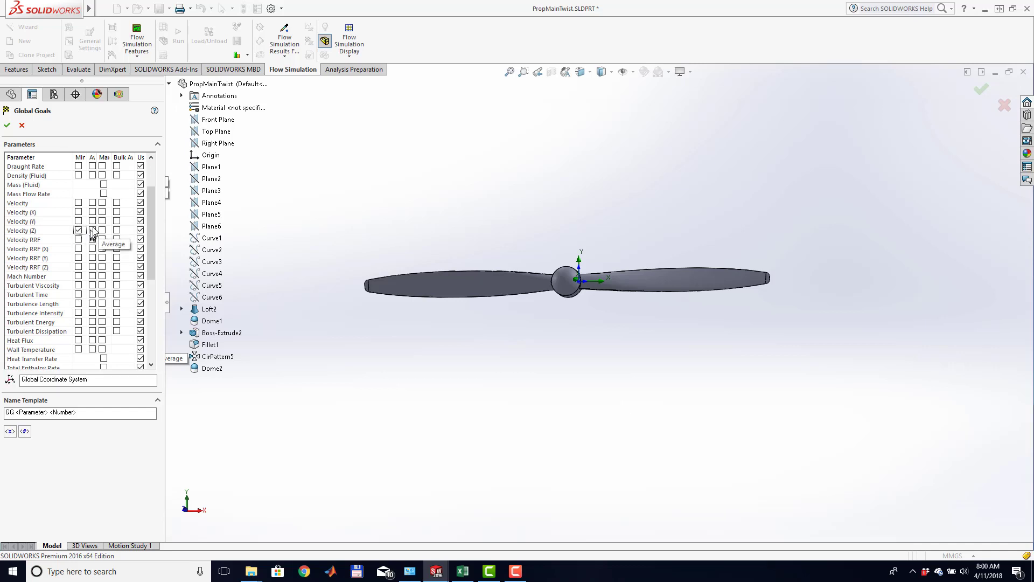
click(93, 230)
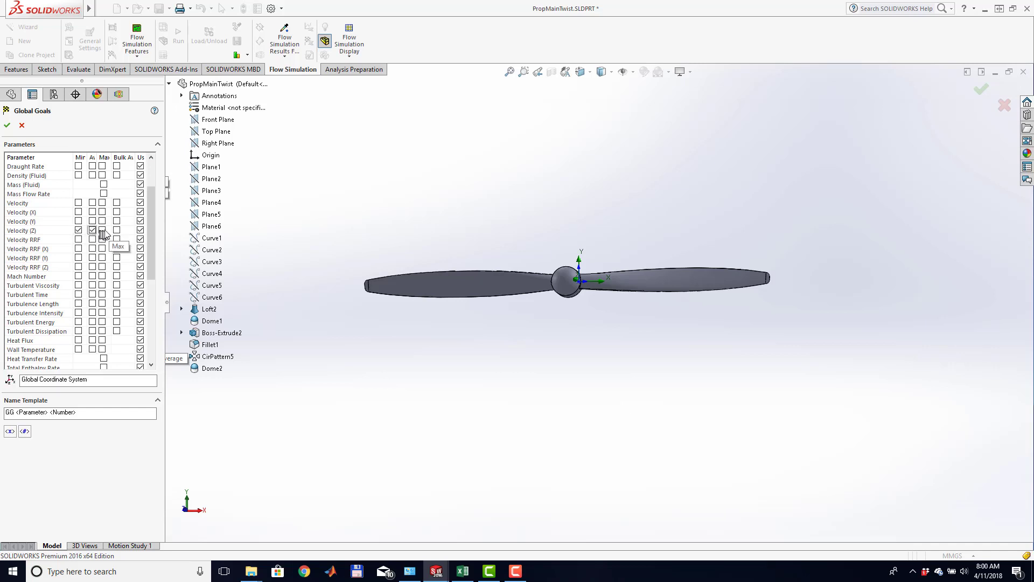
click(117, 230)
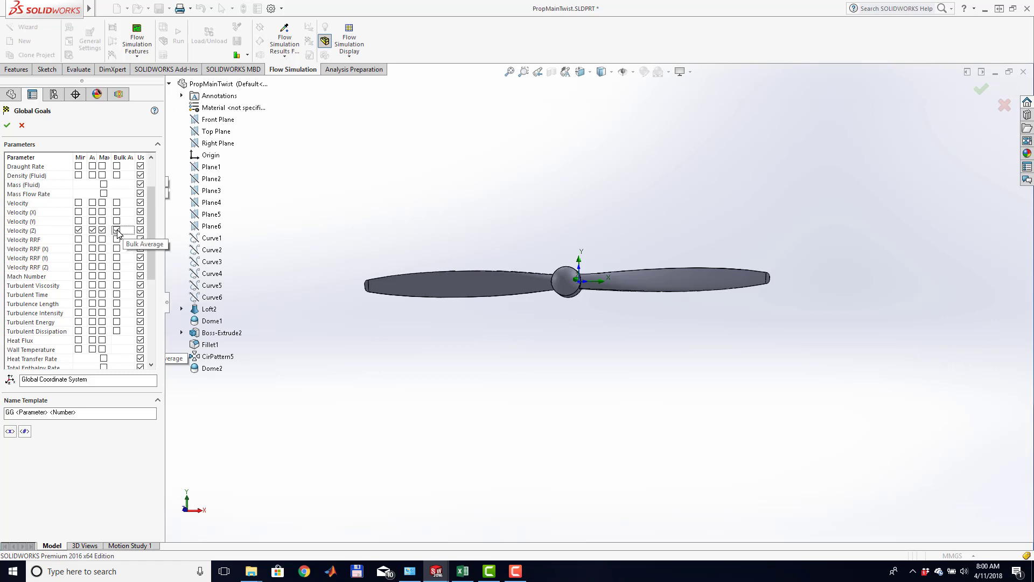
Add average Velocity (X) and (Y) plus minimum, average, maximum and bulk average Velocity, and accept the global goals
click(92, 221)
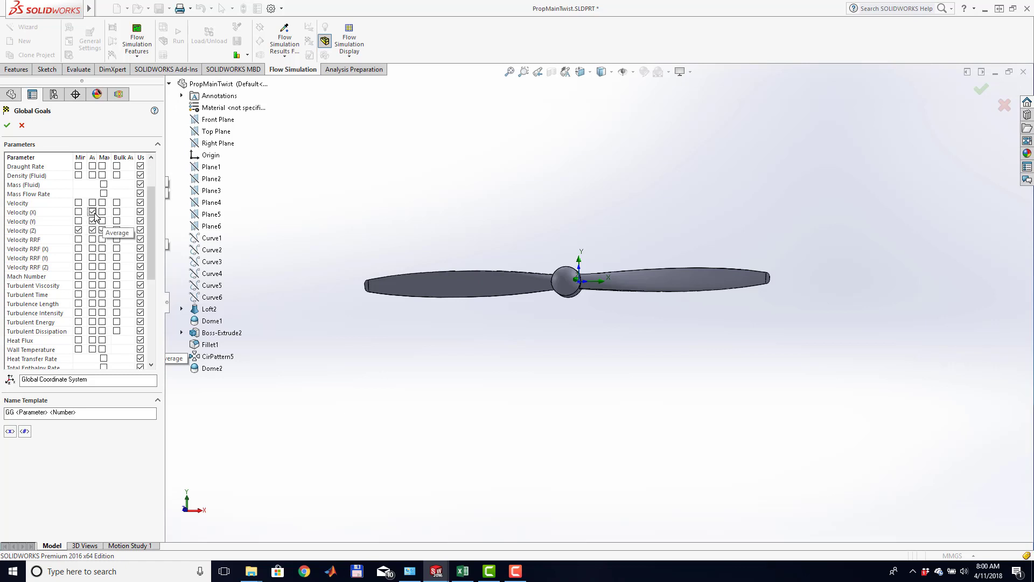
click(94, 213)
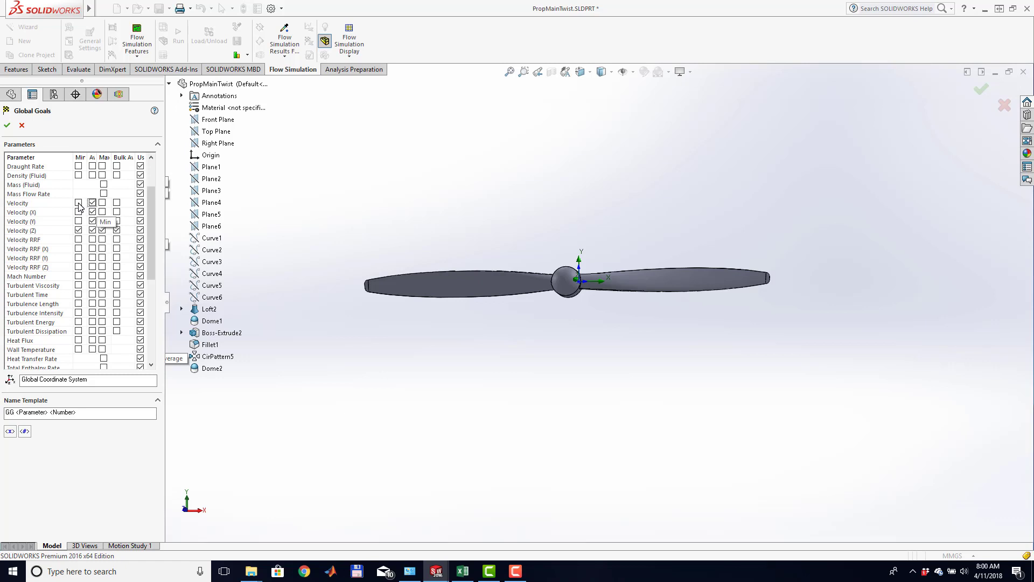
click(78, 204)
click(102, 203)
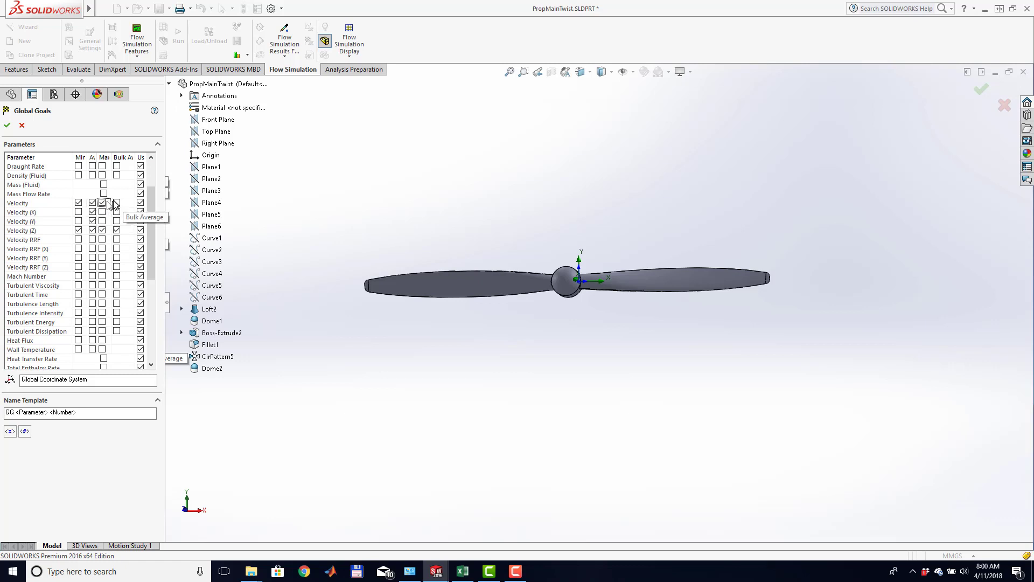
click(116, 203)
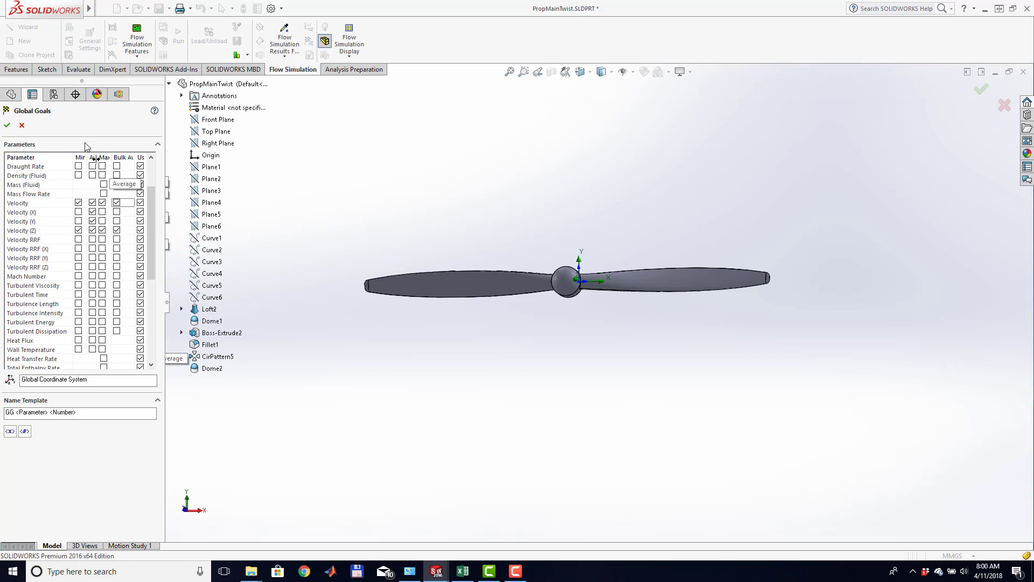
click(9, 127)
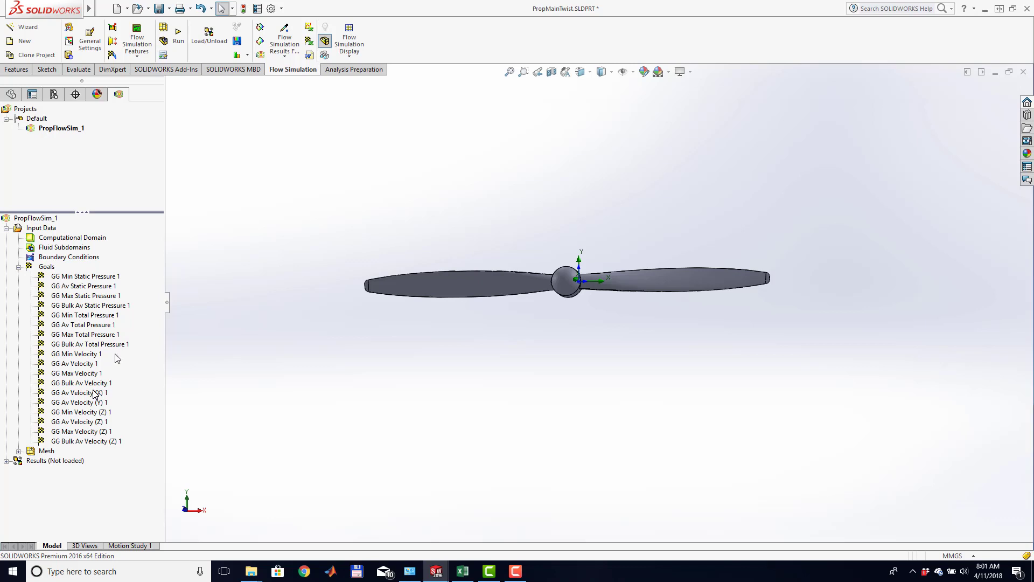
Run a new flow calculation on this computer with 8 CPUs, loading the results when finished
click(177, 37)
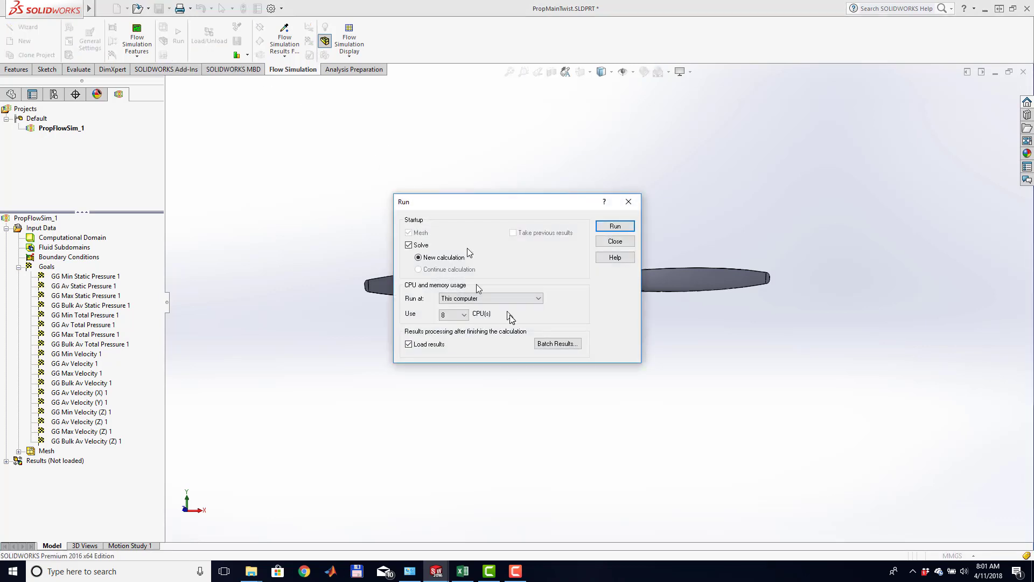
click(607, 226)
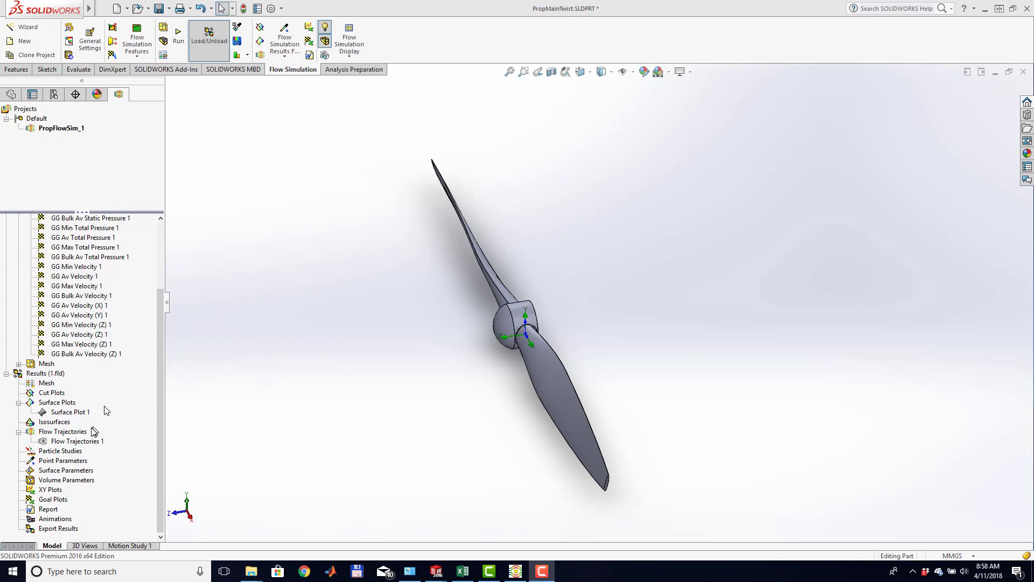
Open the definition of Flow Trajectories 1, keep it drawn as Pipes with 100 points coloured by Velocity (Z), and accept it
click(74, 442)
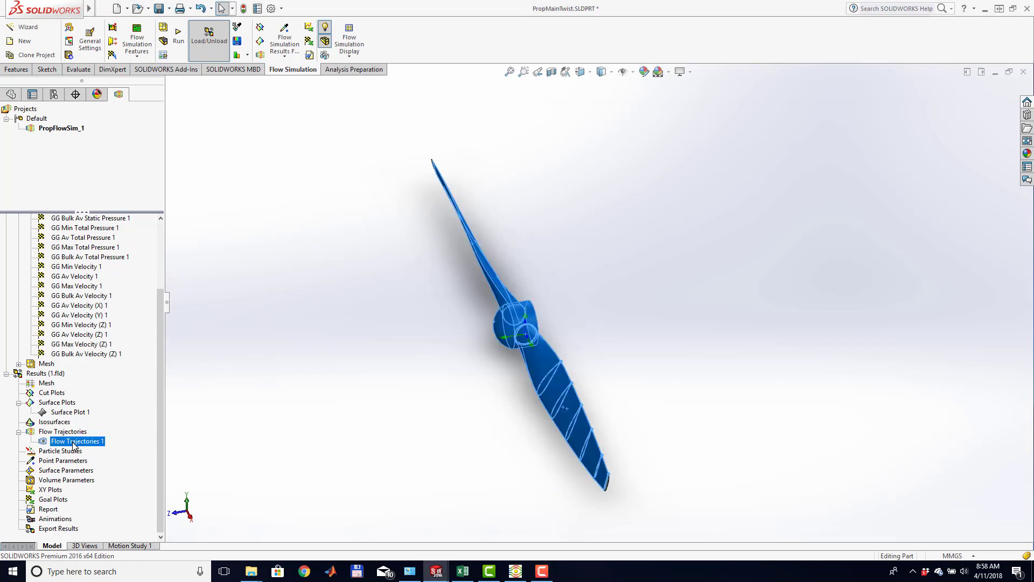
right_click(74, 445)
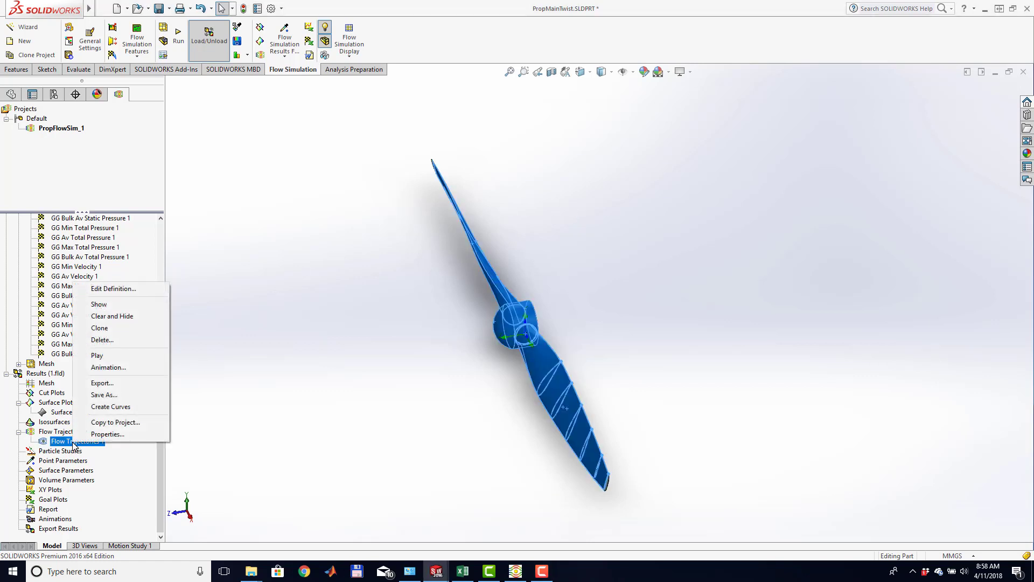
click(108, 289)
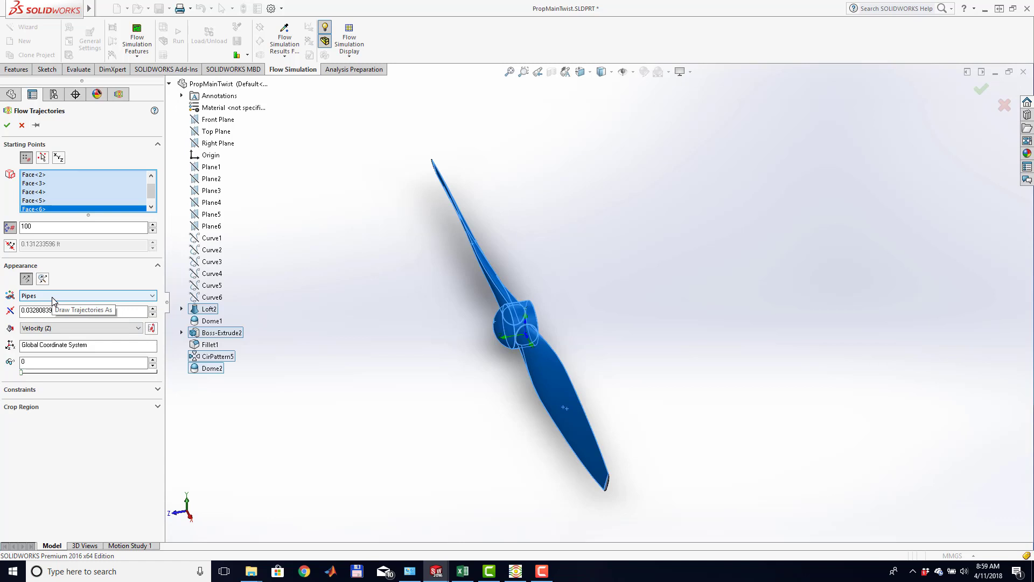
click(153, 296)
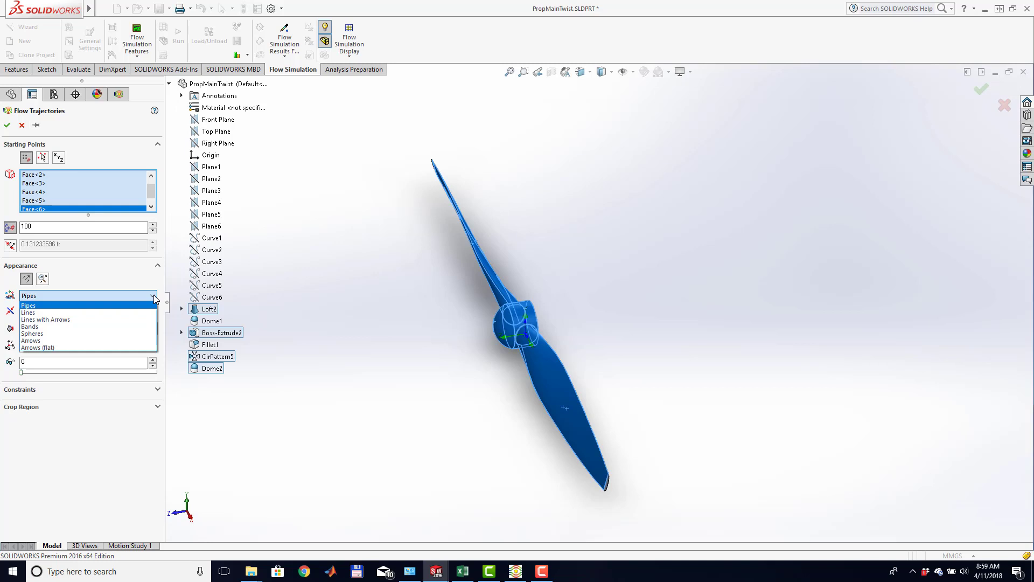
click(154, 295)
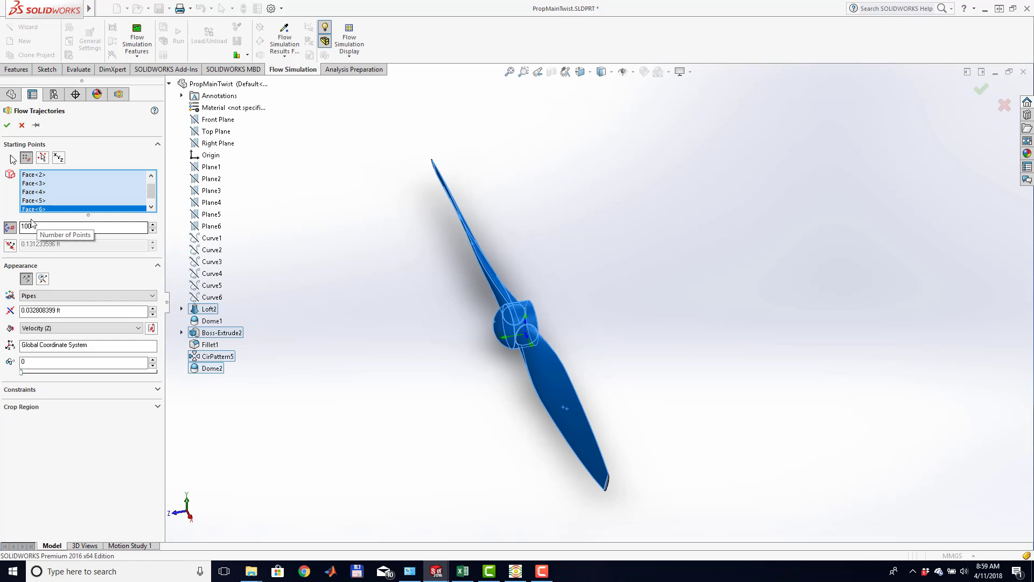
click(7, 126)
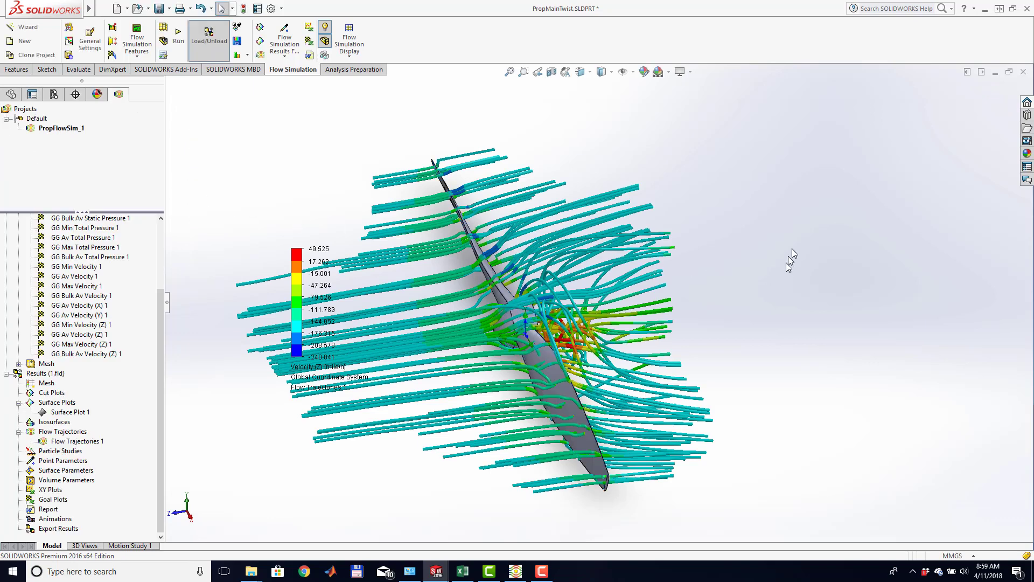
Play the Flow Trajectories 1 animation from a more side-on view of the propeller, and stop it
right_click(791, 225)
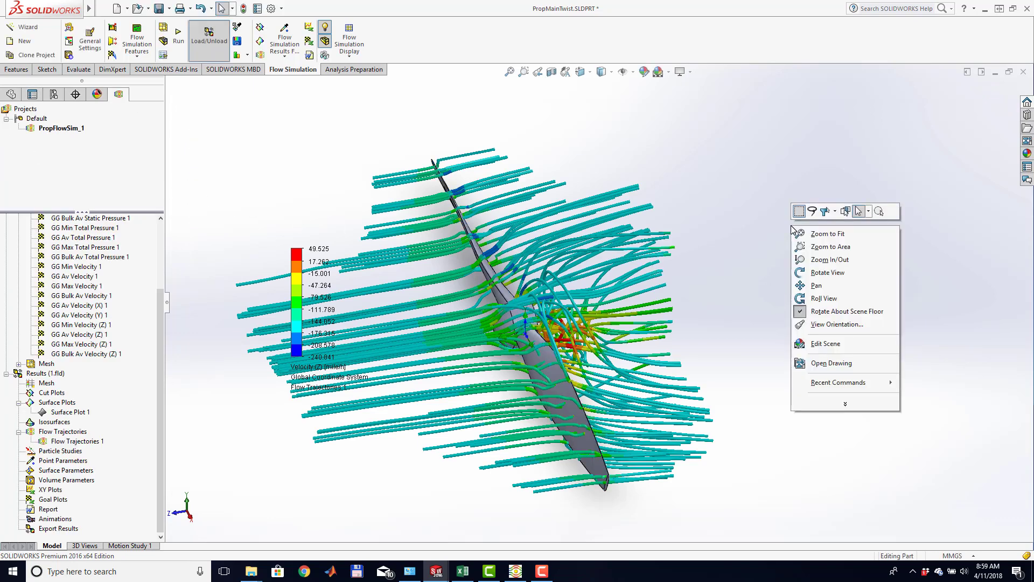
click(843, 273)
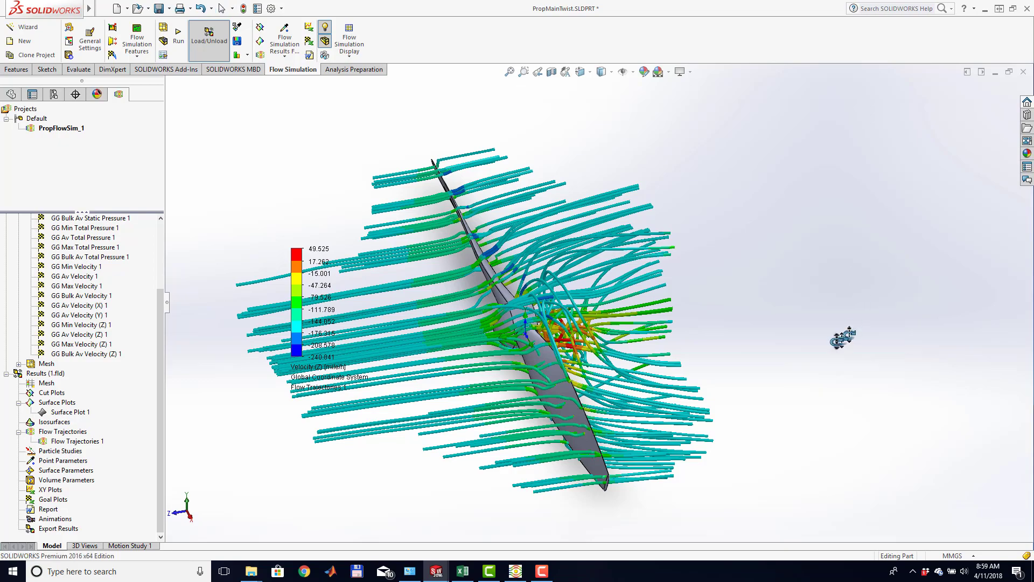
mouse_move(826, 342)
mouse_down()
mouse_move(797, 293)
mouse_move(812, 283)
mouse_move(828, 323)
mouse_move(822, 357)
mouse_up()
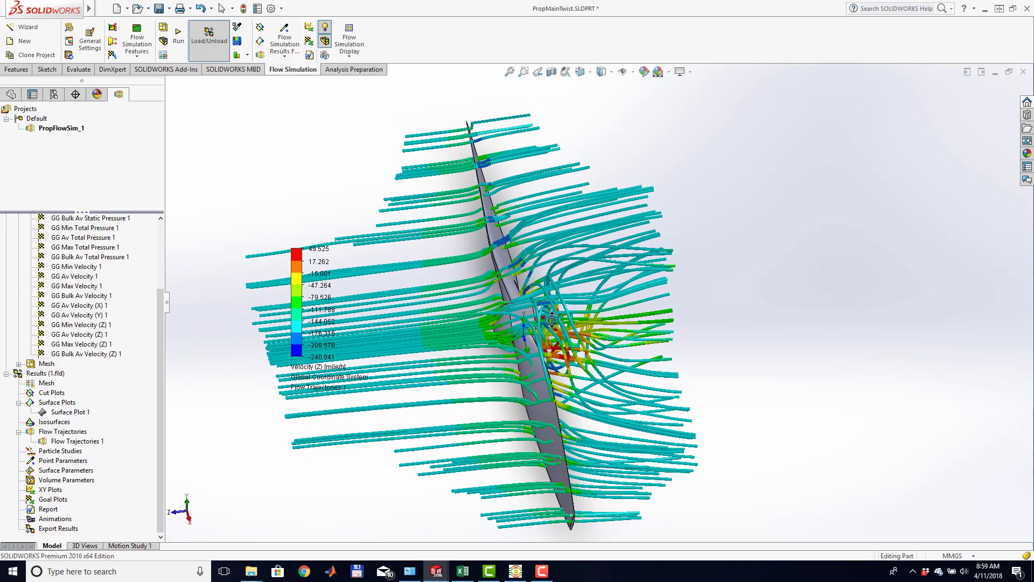
right_click(78, 442)
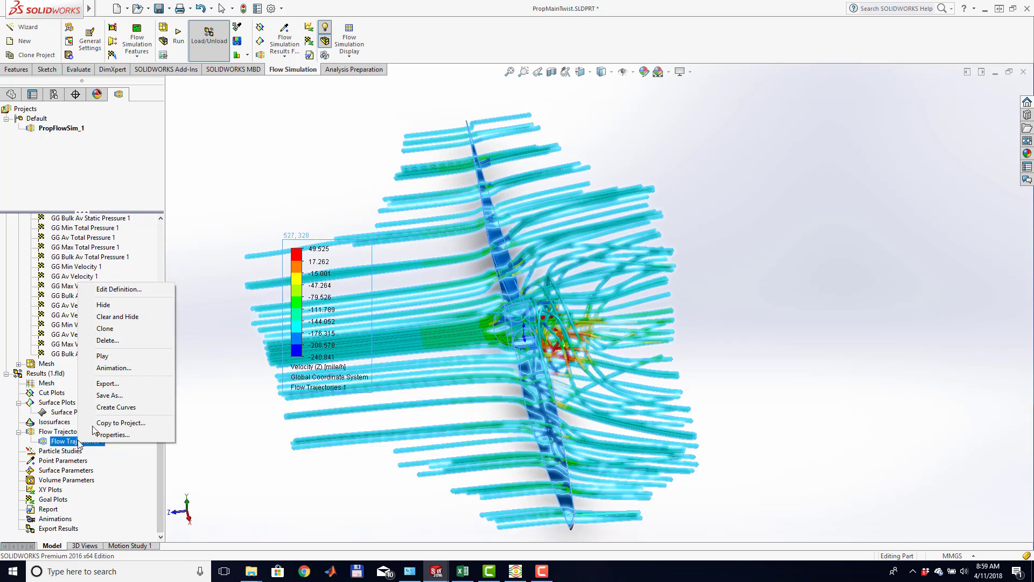
click(117, 359)
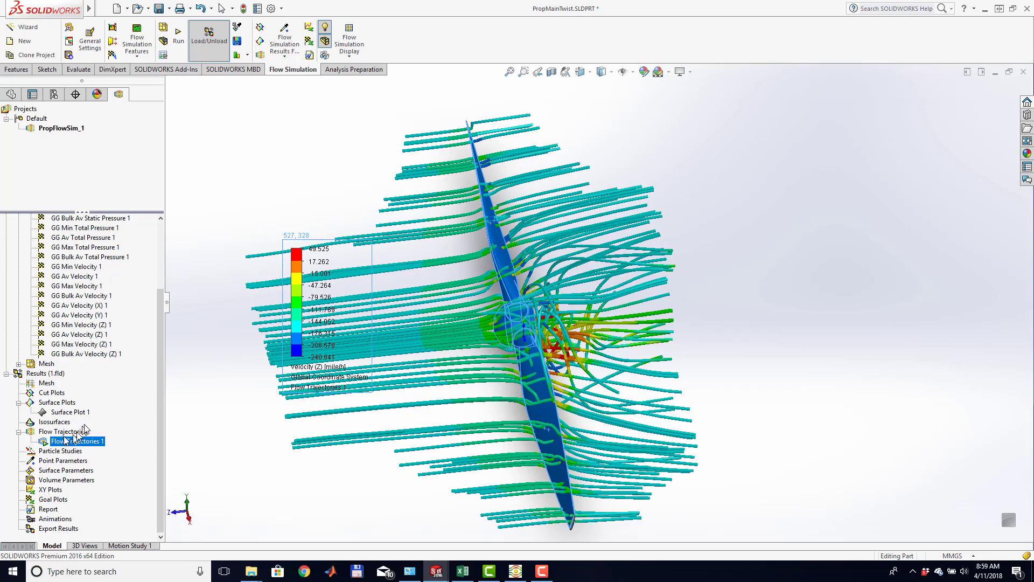
right_click(90, 442)
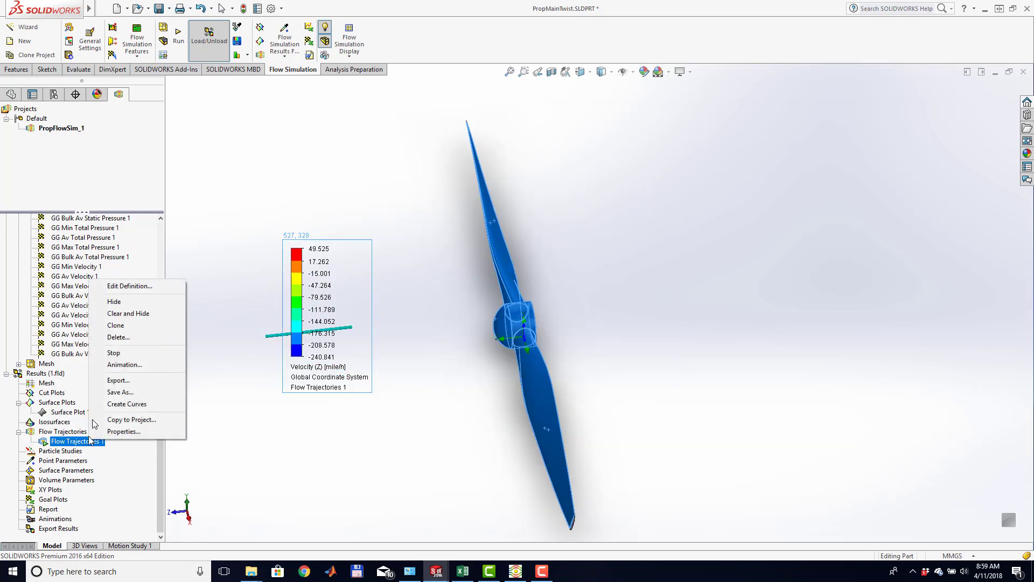
click(133, 353)
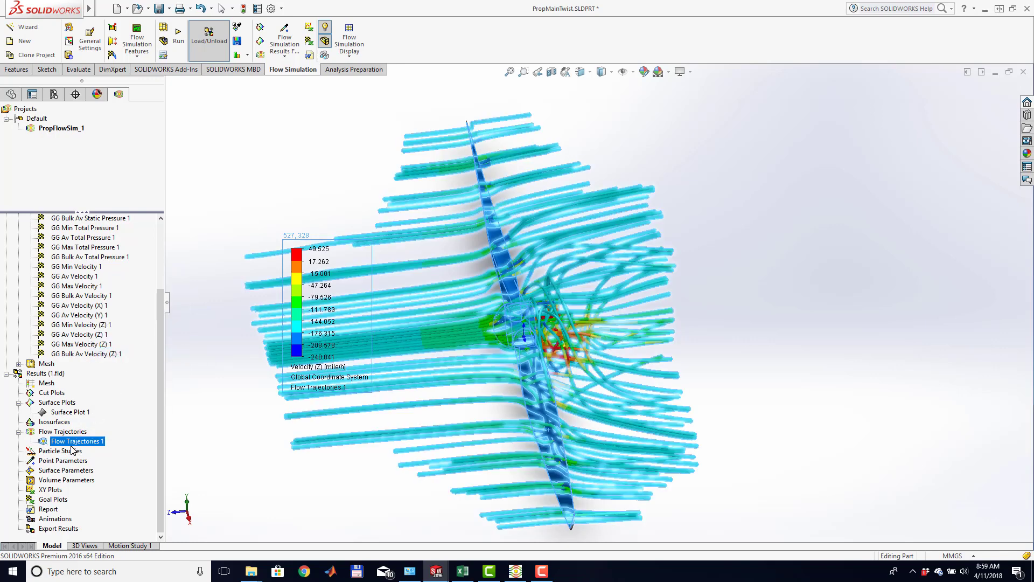
Hide Flow Trajectories 1, show Surface Plot 1 and inspect the pressure contours on the blades
right_click(82, 443)
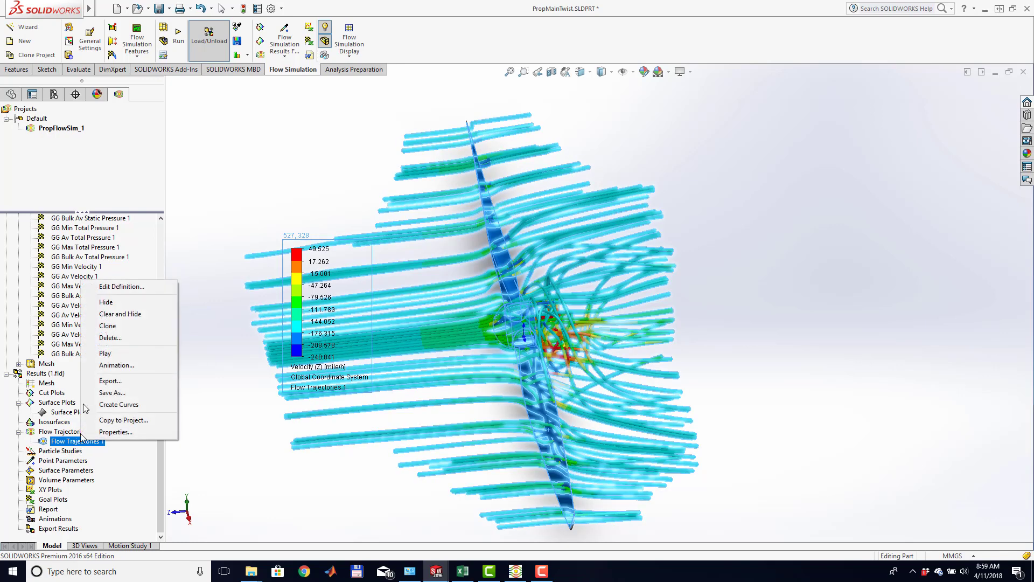
click(120, 303)
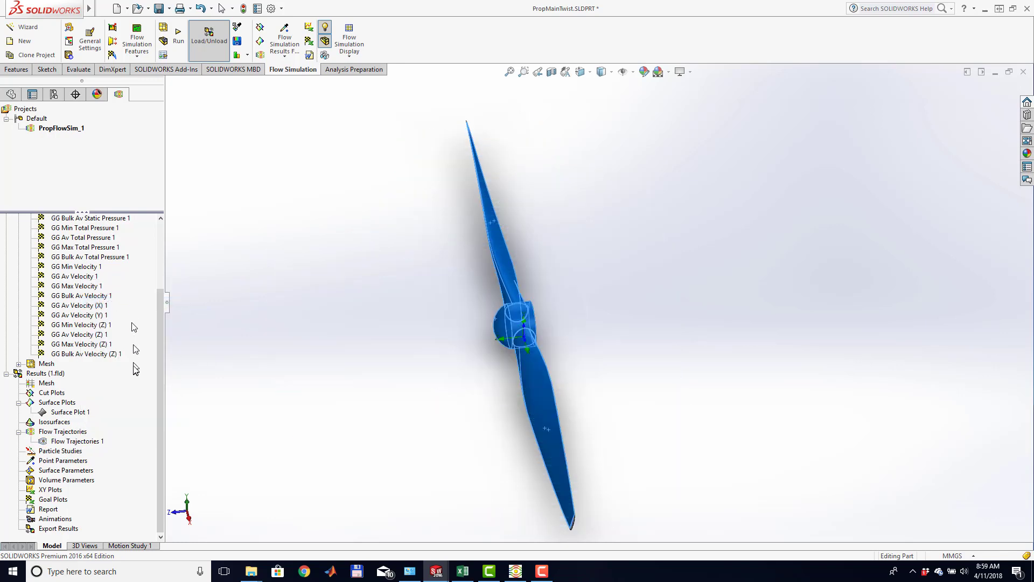
click(70, 412)
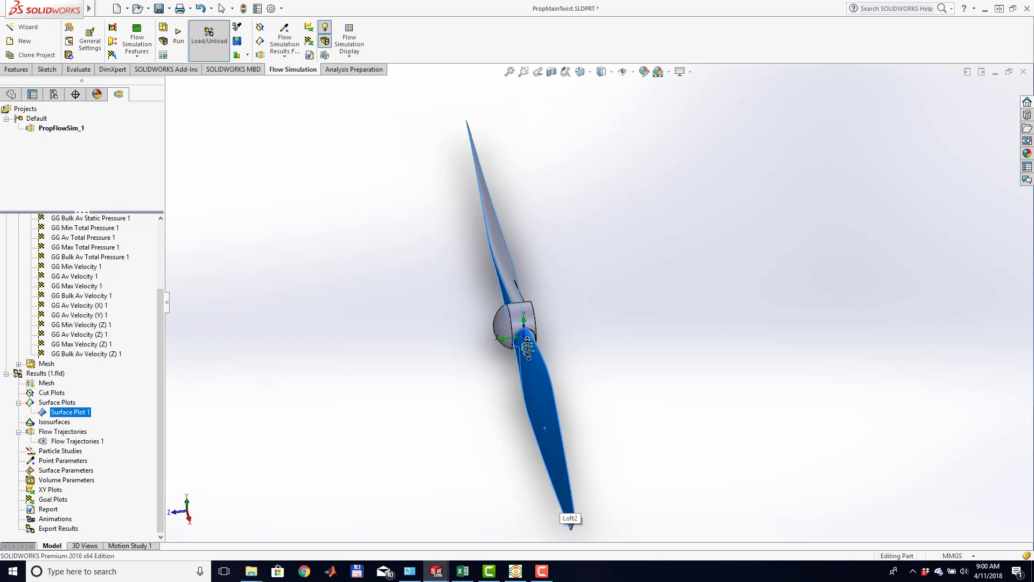
right_click(77, 415)
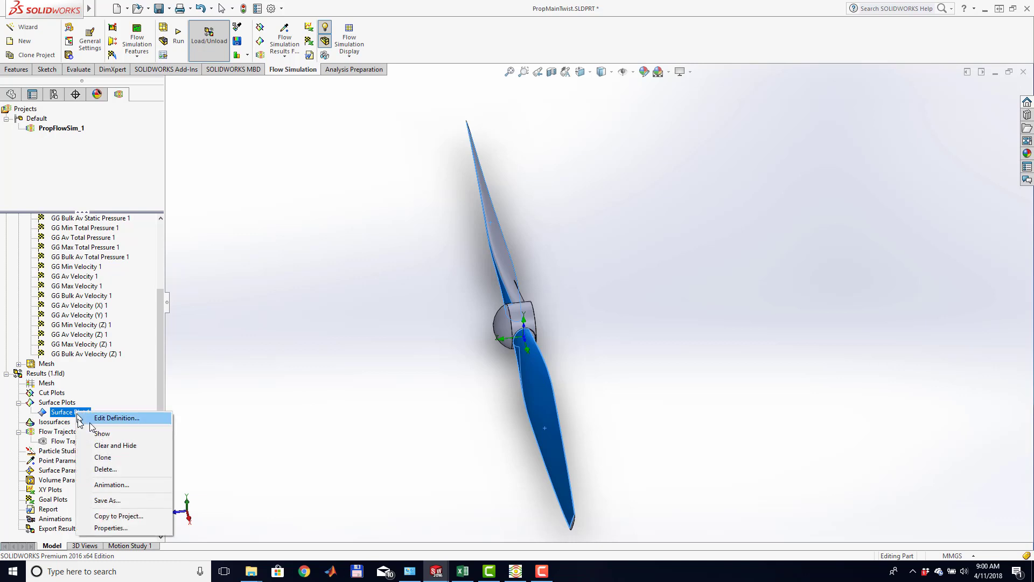
click(101, 434)
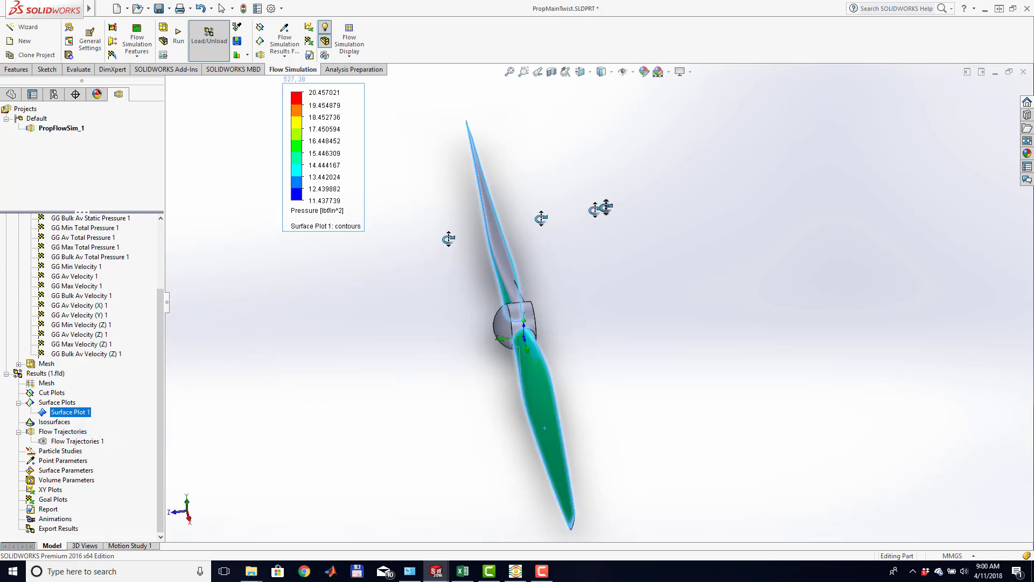
right_click(683, 189)
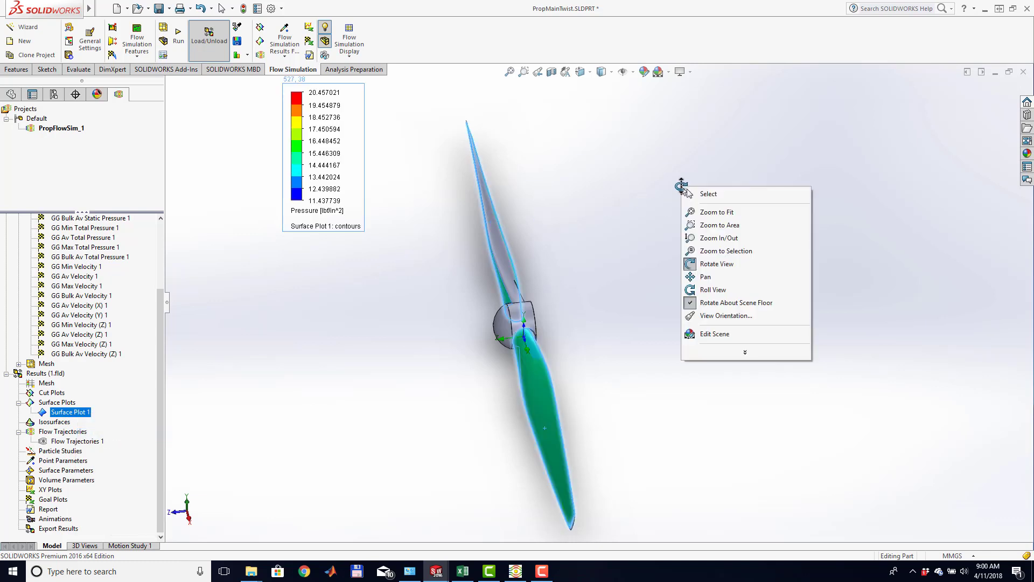
click(717, 264)
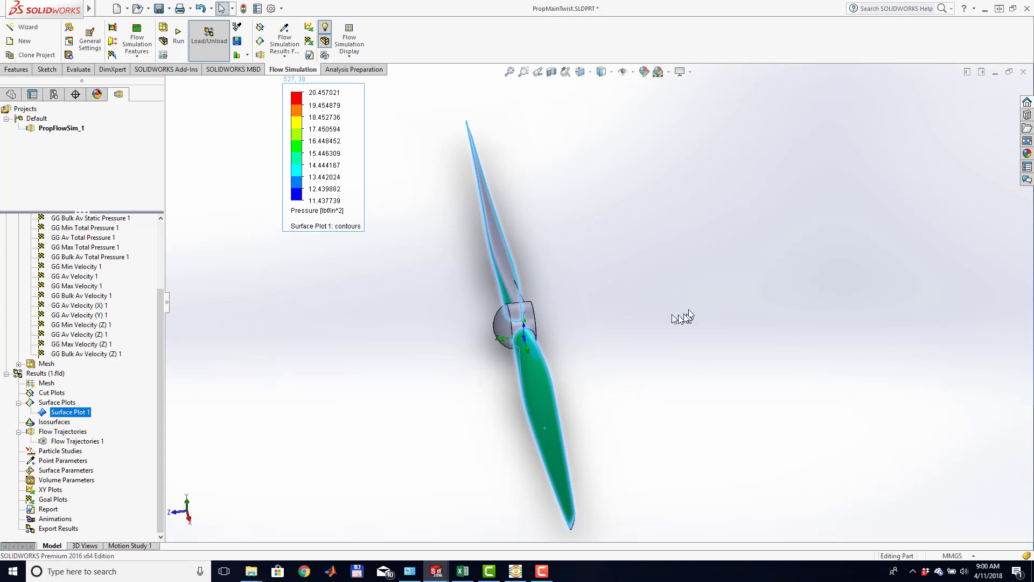
right_click(680, 257)
click(716, 302)
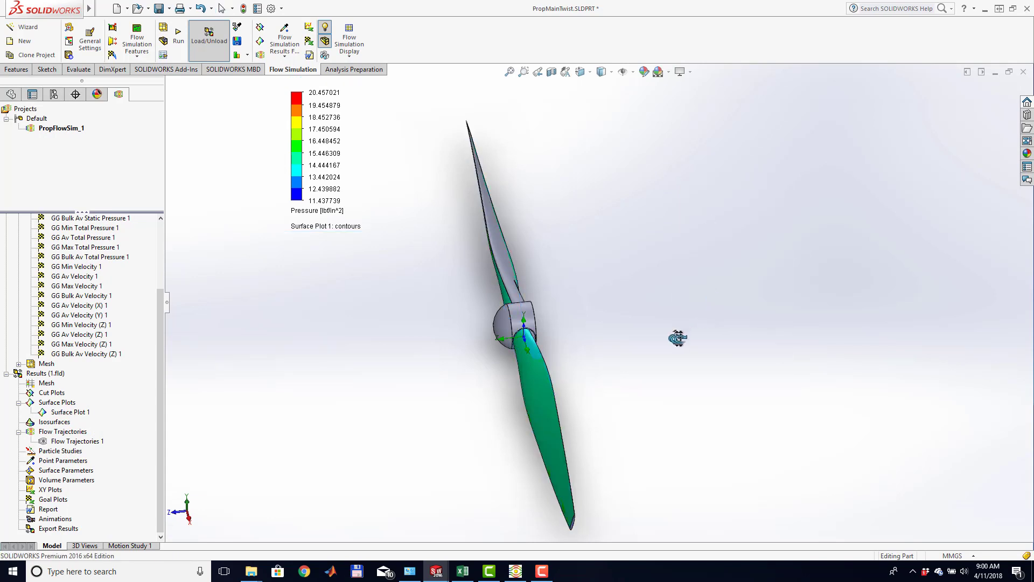
drag(676, 336, 714, 275)
key(Escape)
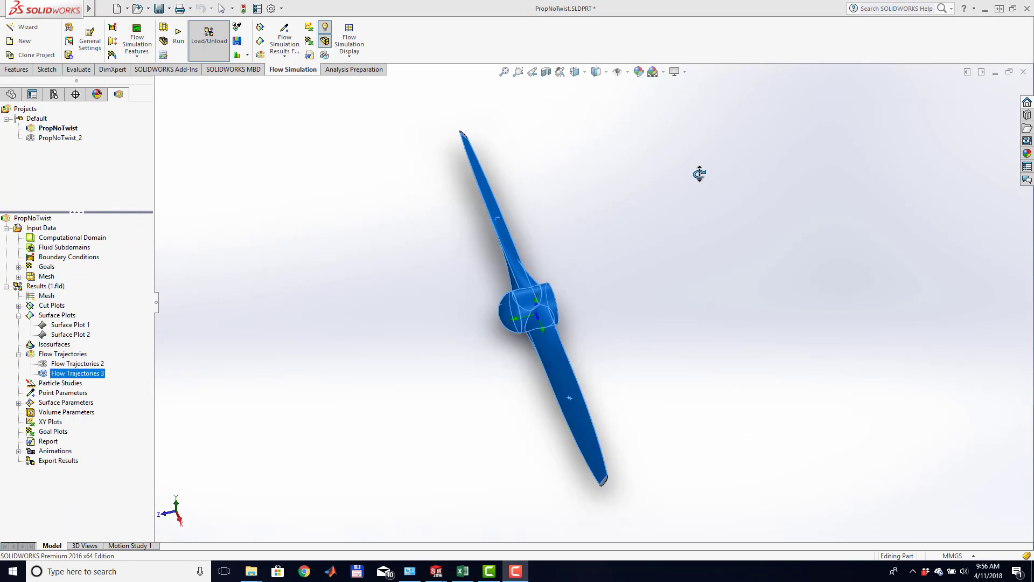
Examine the blade shape of the PropNoTwist propeller from the tip toward the hub and from several angles
drag(697, 245, 674, 147)
key(Escape)
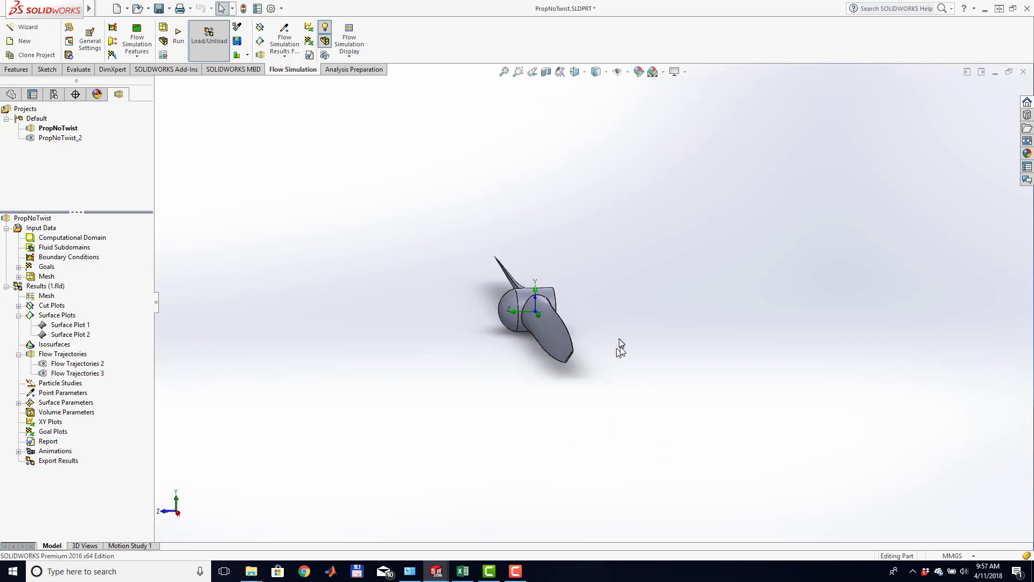
scroll(574, 355, down, 5)
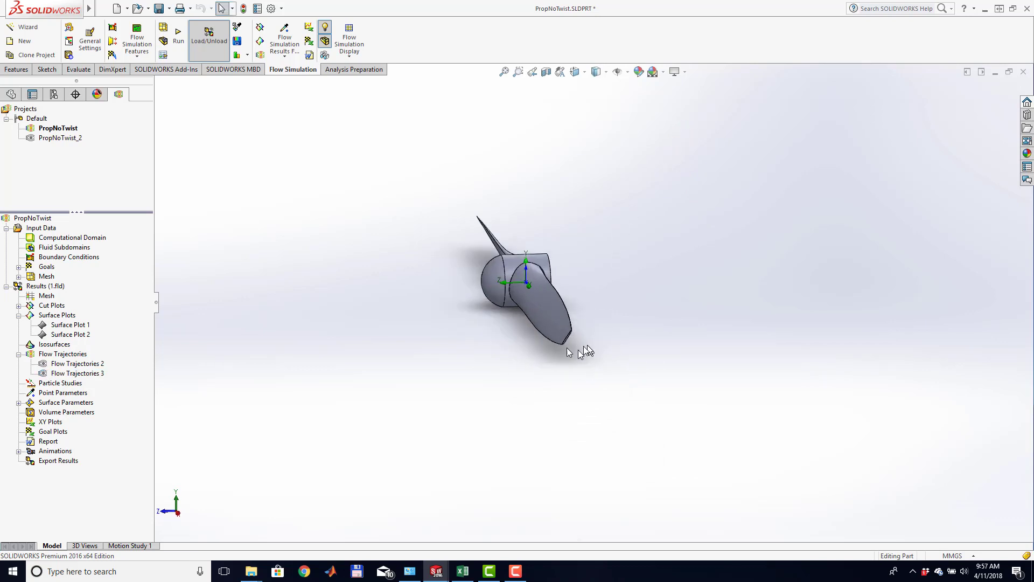
scroll(586, 340, down, 3)
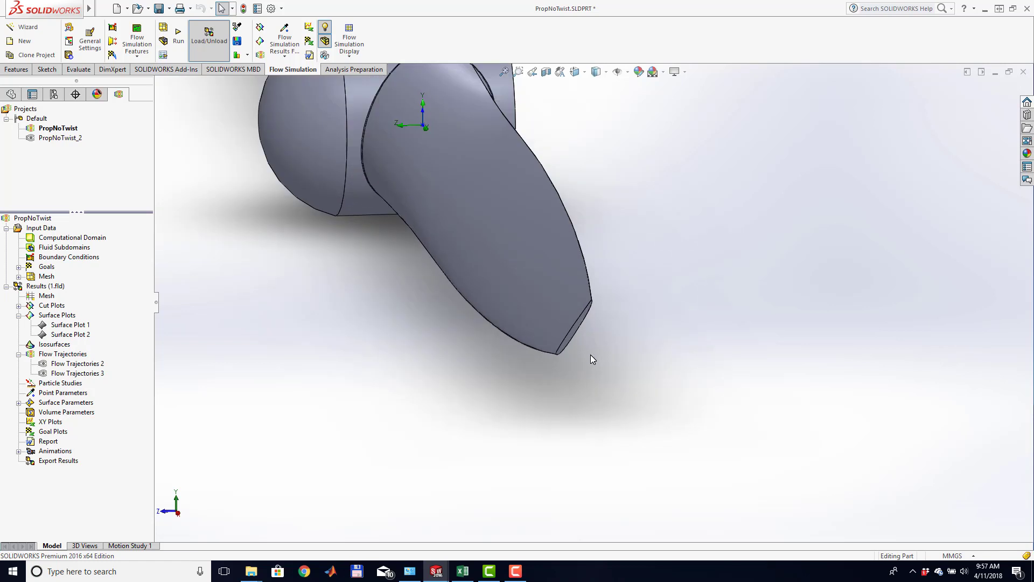
right_click(728, 203)
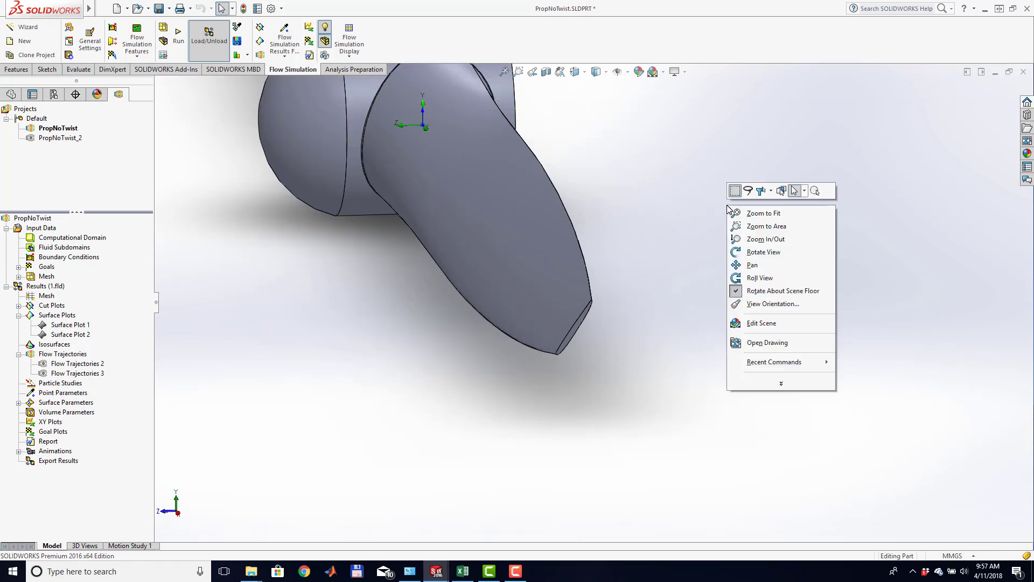
click(764, 253)
drag(760, 249, 778, 296)
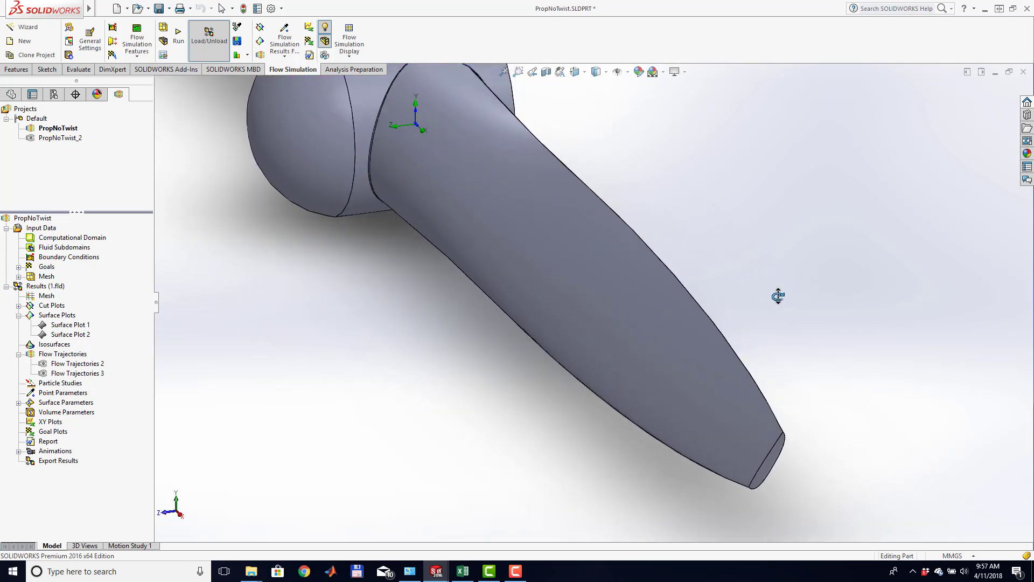
scroll(743, 208, down, 2)
scroll(754, 210, up, 5)
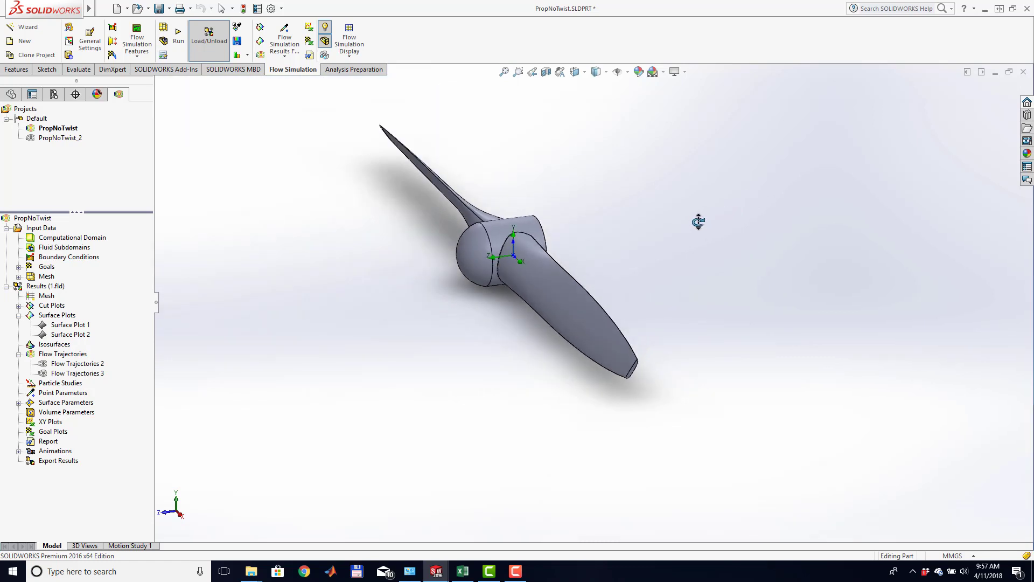
middle_drag(698, 221, 705, 253)
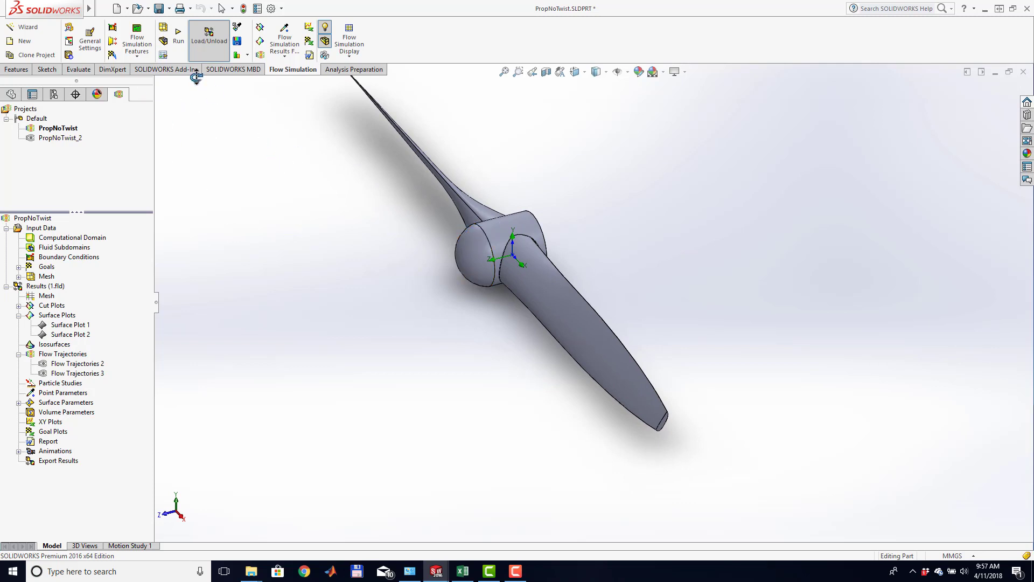
Review the rotation settings and the initial and ambient conditions of the PropNoTwist project, leaving the general settings without changes
click(88, 47)
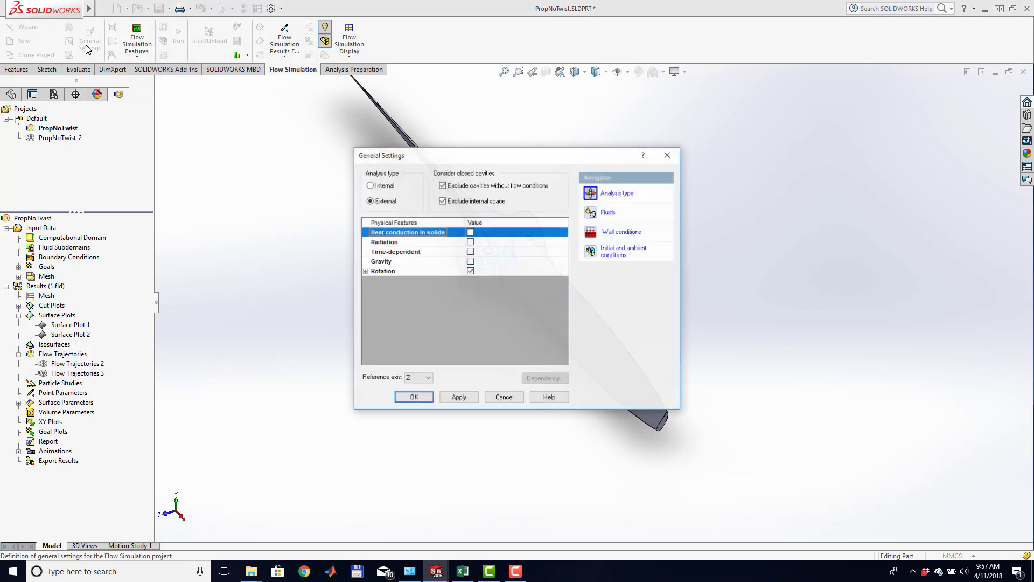
click(365, 271)
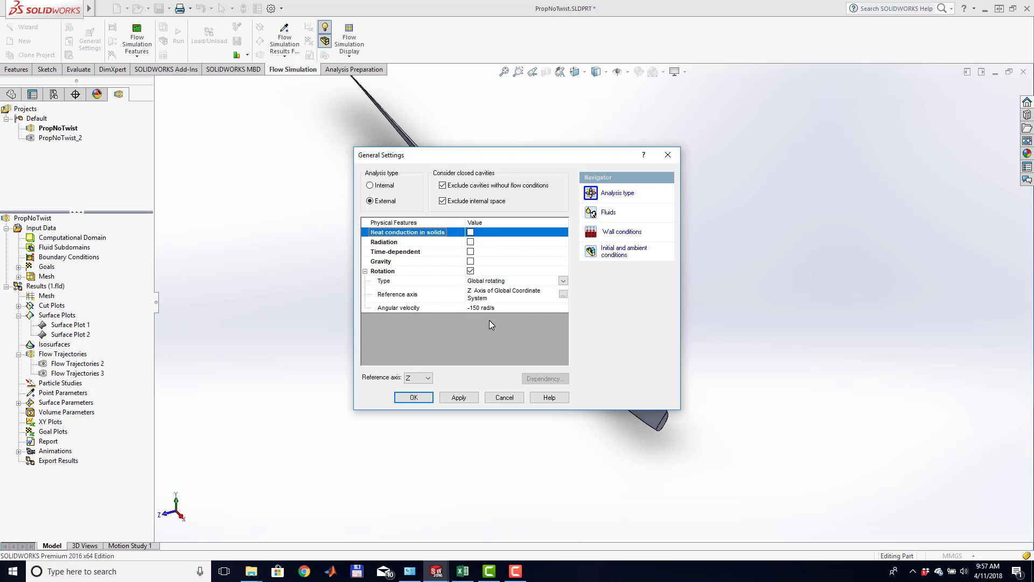
click(615, 251)
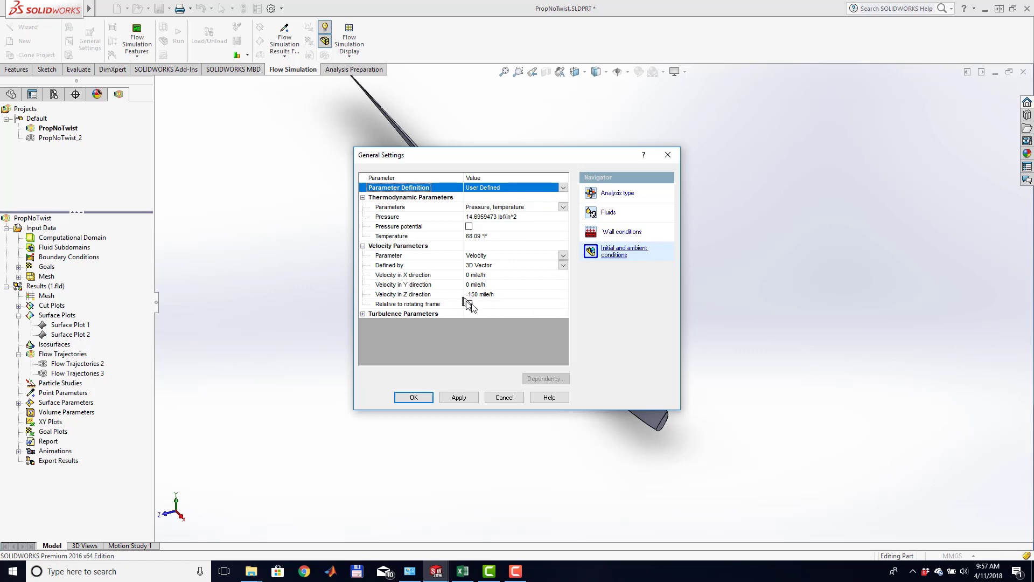
click(505, 399)
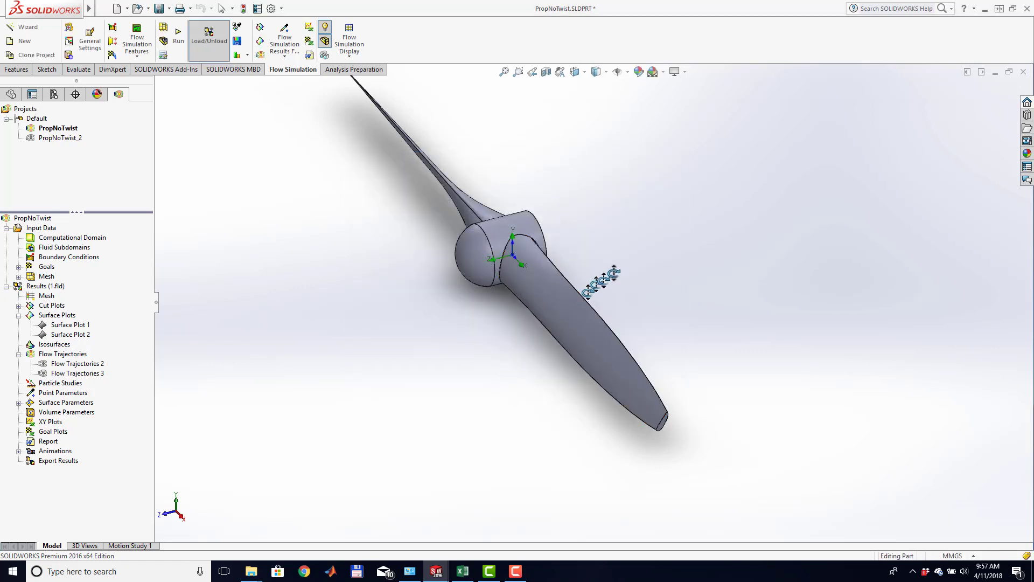
Show Flow Trajectories 2 of the PropNoTwist project and inspect the flow around the propeller
middle_drag(596, 277, 614, 273)
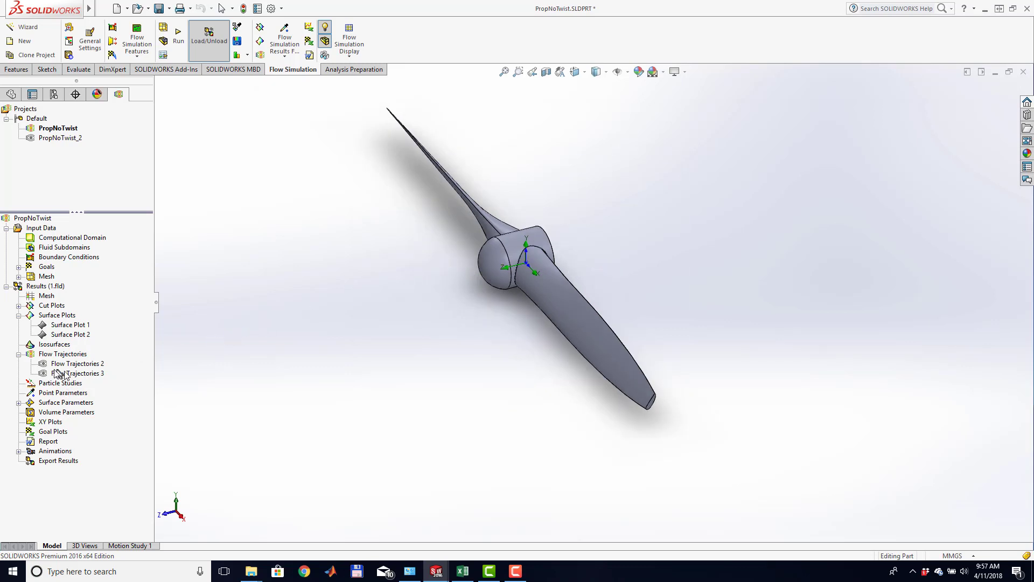
click(81, 364)
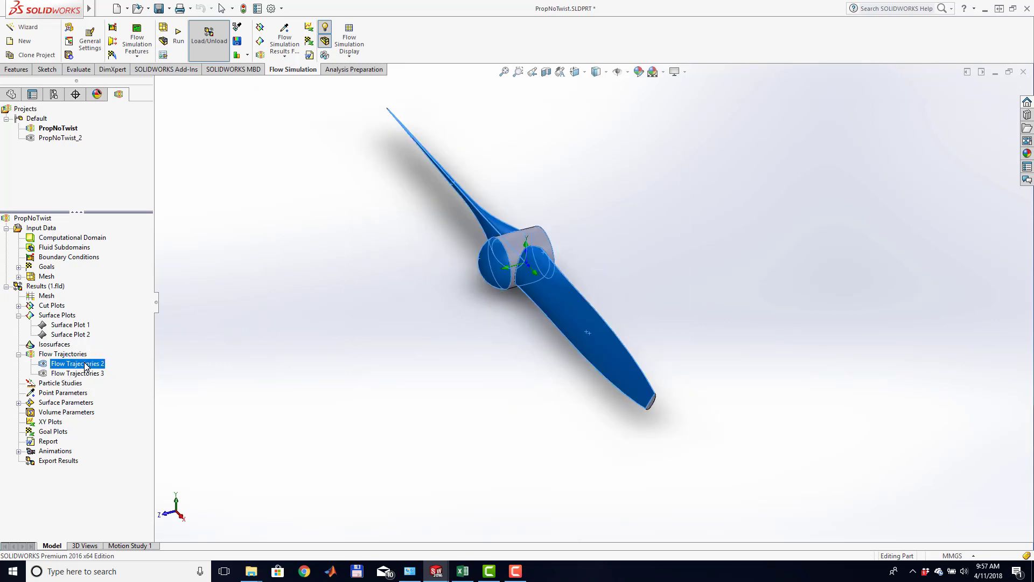
right_click(85, 364)
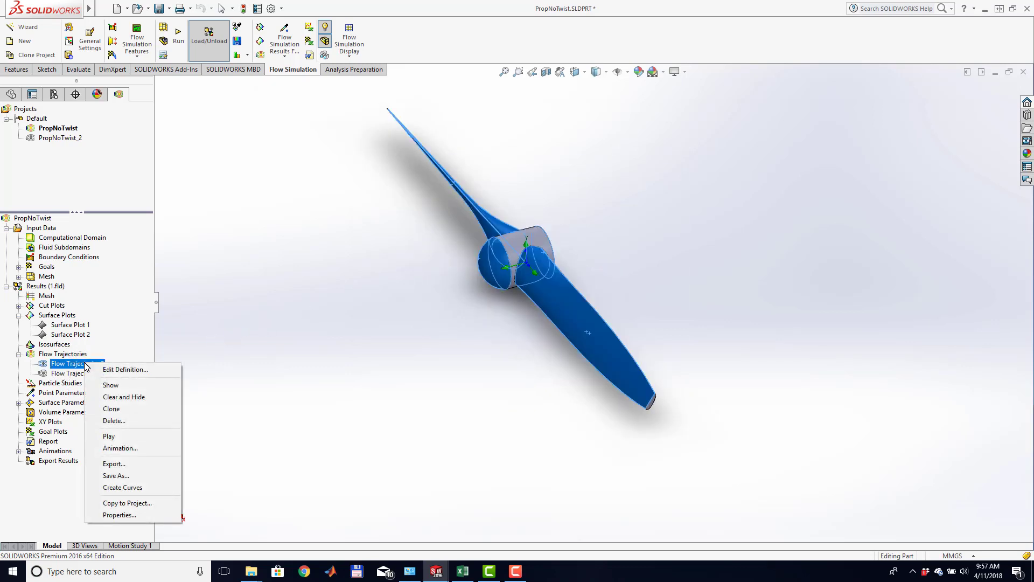
click(111, 385)
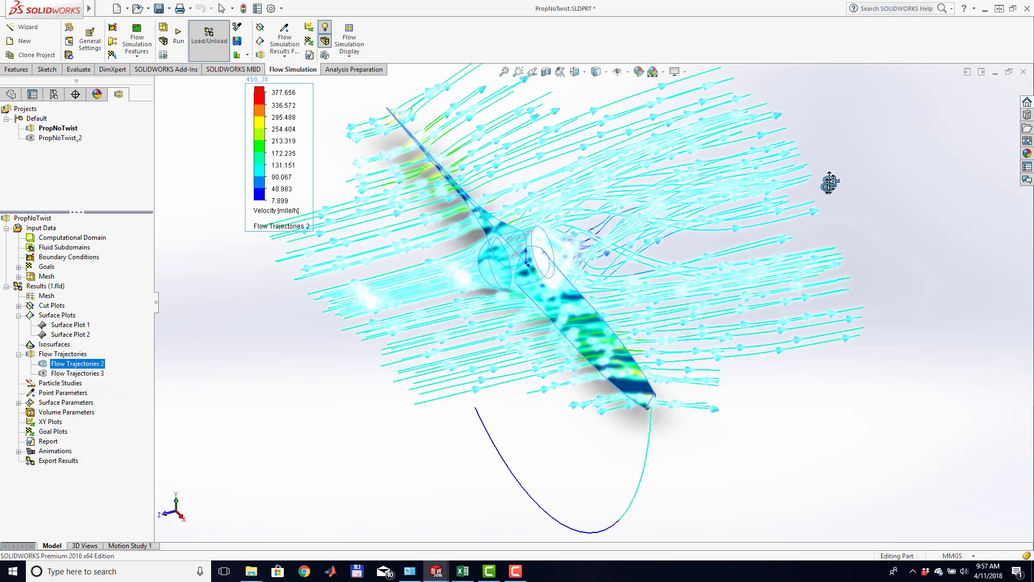
shift+middle_drag(829, 183, 827, 186)
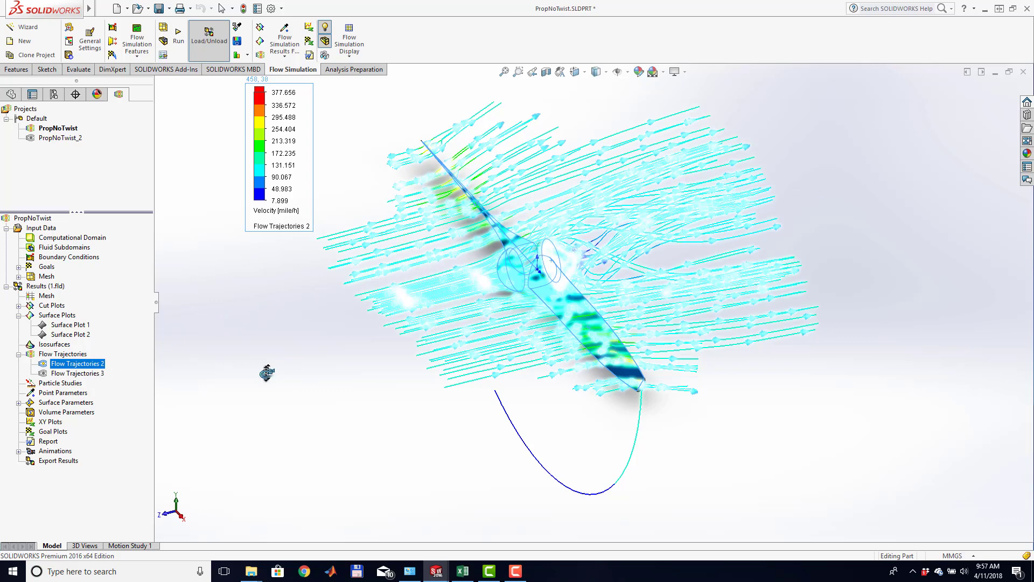
drag(266, 373, 293, 352)
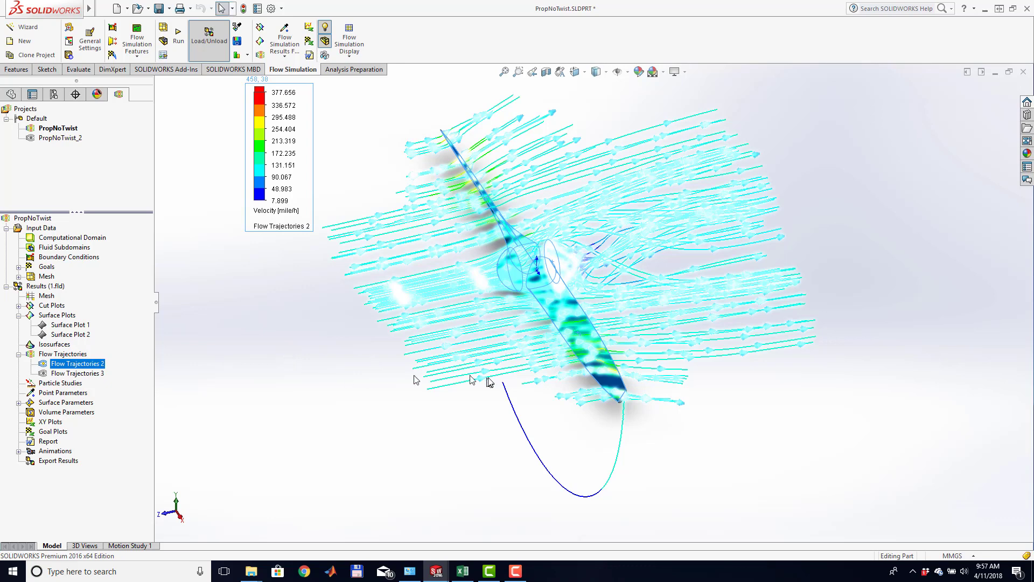
key(Escape)
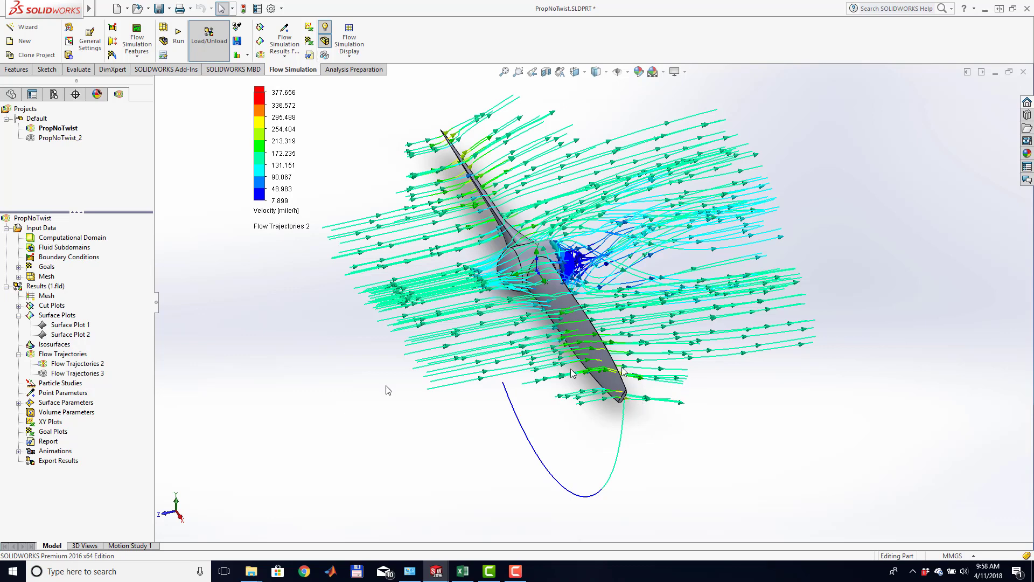
Hide Flow Trajectories 2 and show Surface Plot 1 of the PropNoTwist project on the blade
right_click(67, 365)
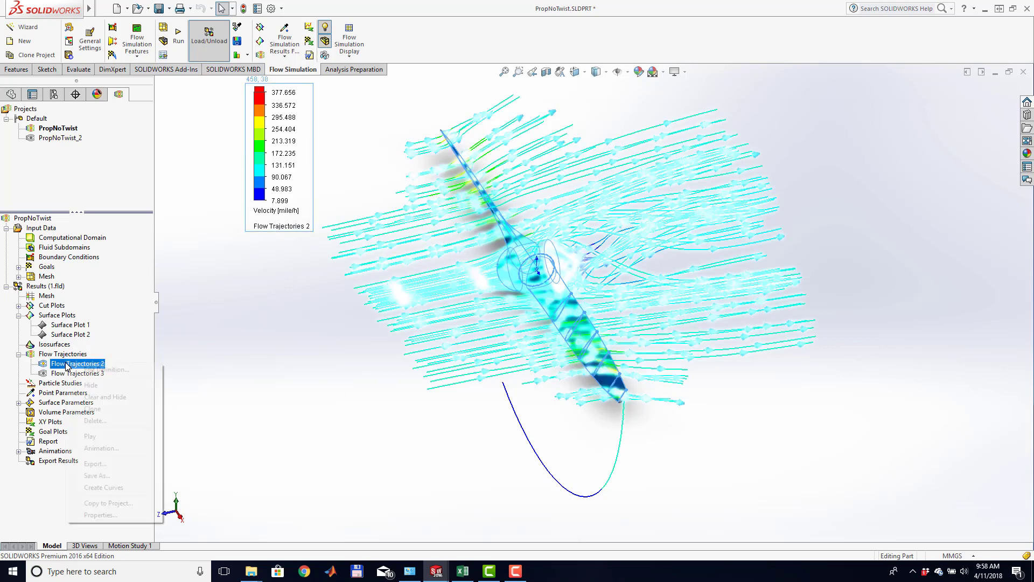
click(96, 384)
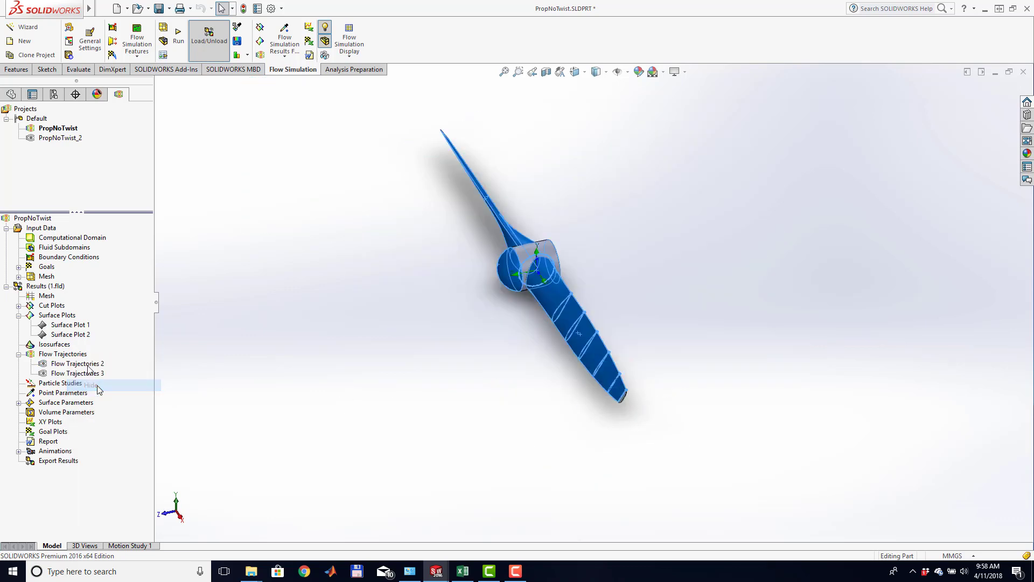
click(74, 325)
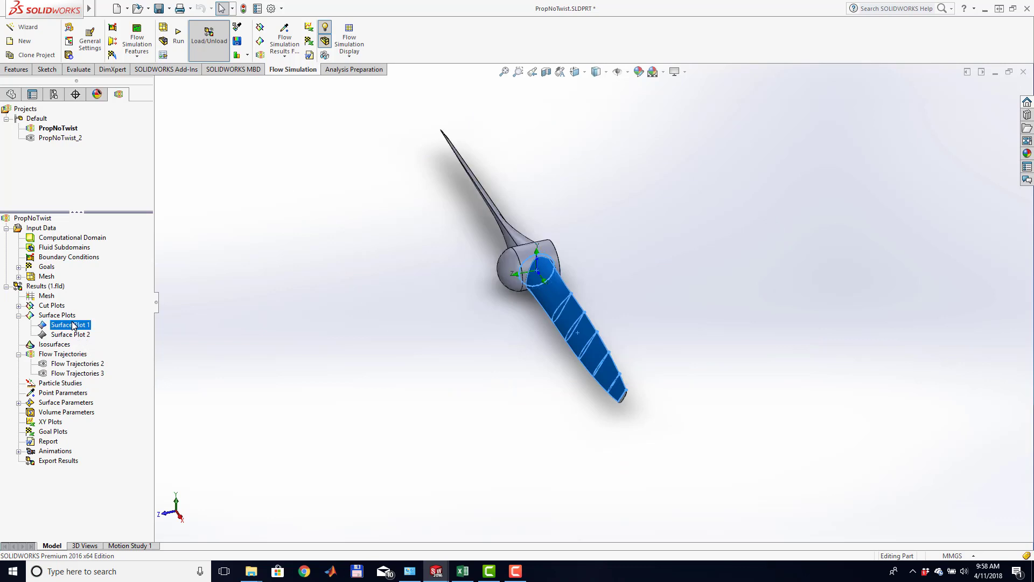
right_click(74, 325)
click(104, 344)
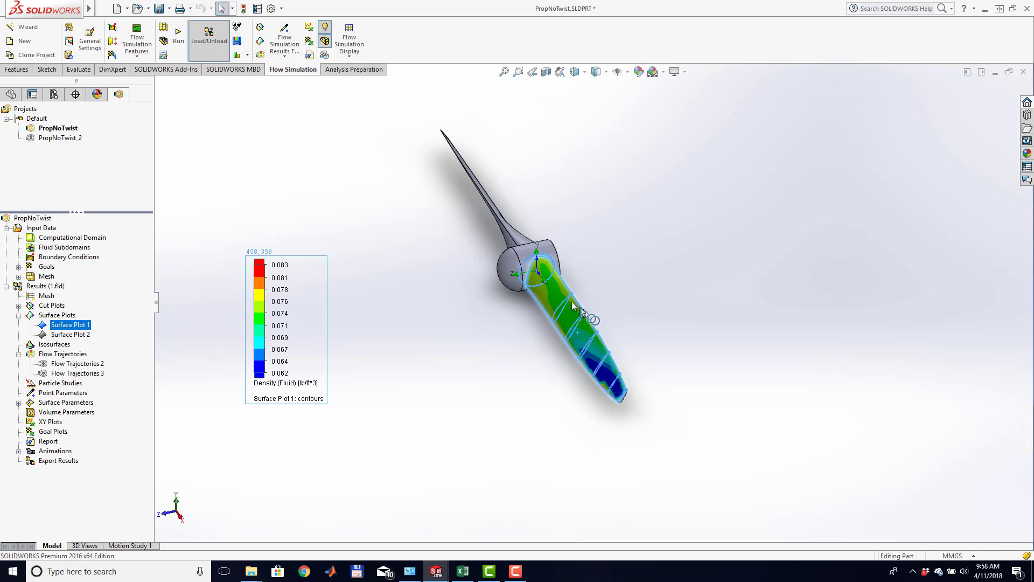
click(642, 278)
Examine the fluid density contours along the untwisted blade, from the whole propeller to a close-up of the tip and its edge
scroll(578, 320, down, 4)
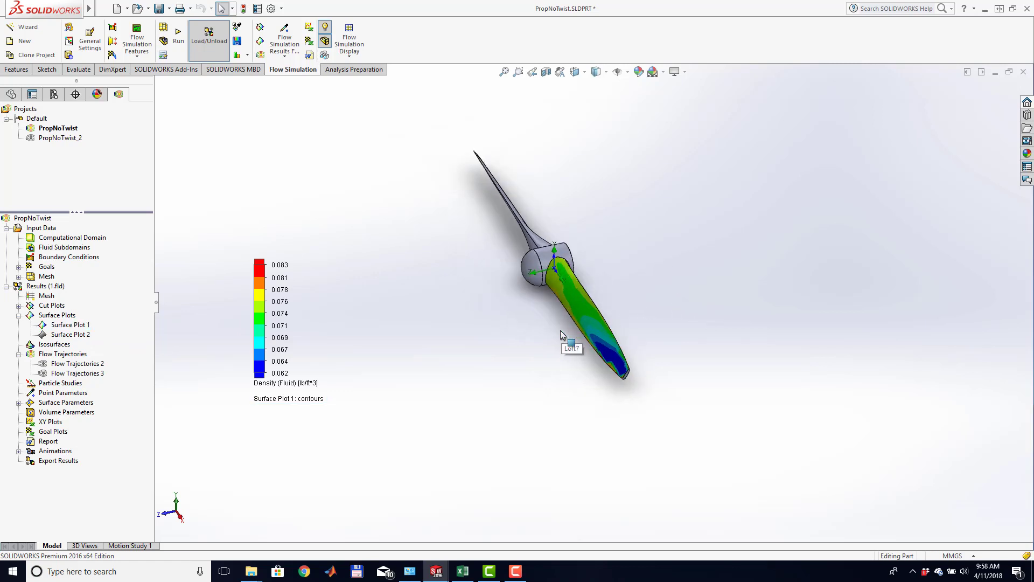
scroll(549, 315, down, 1)
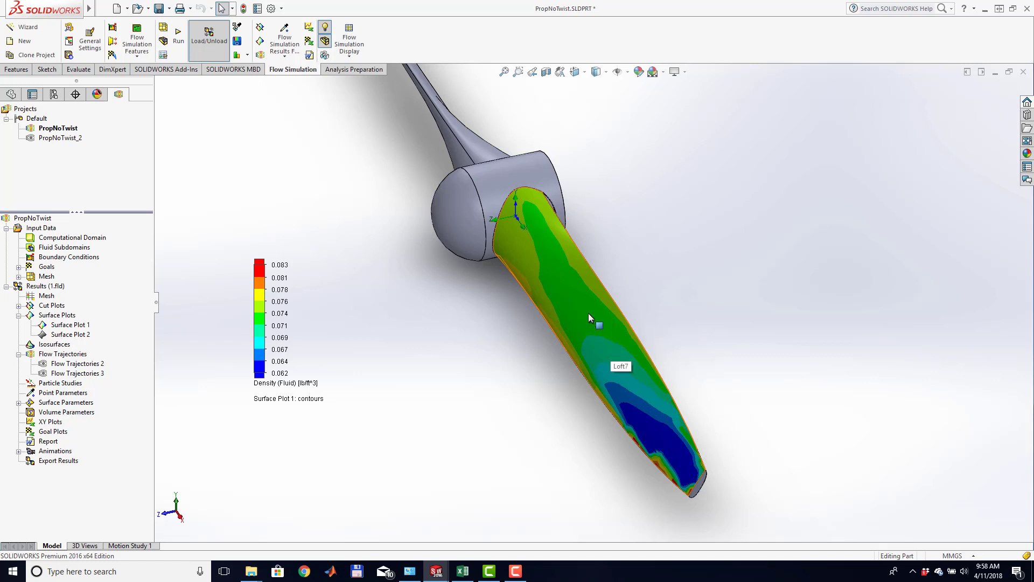
scroll(712, 251, up, 2)
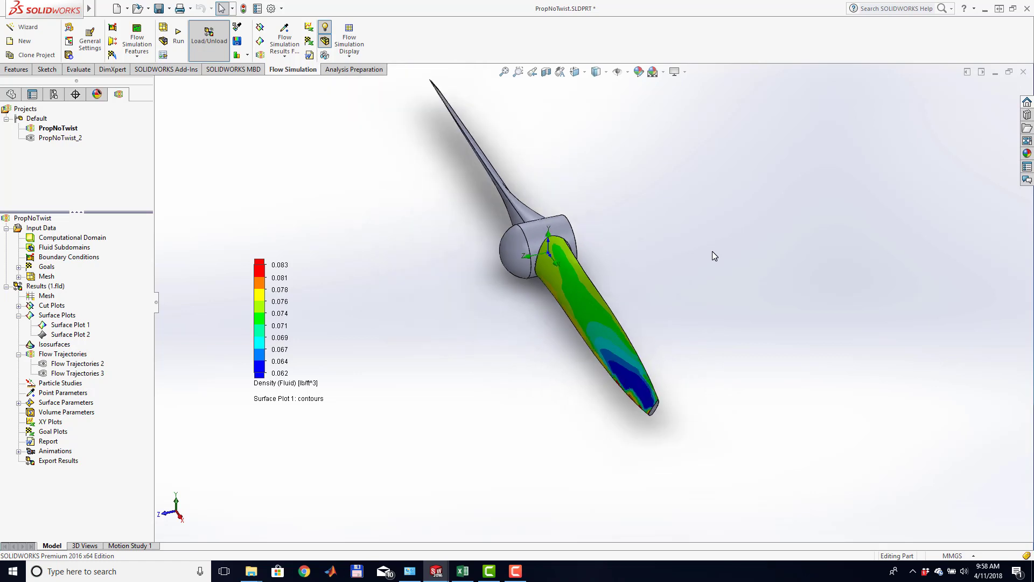
scroll(712, 251, up, 1)
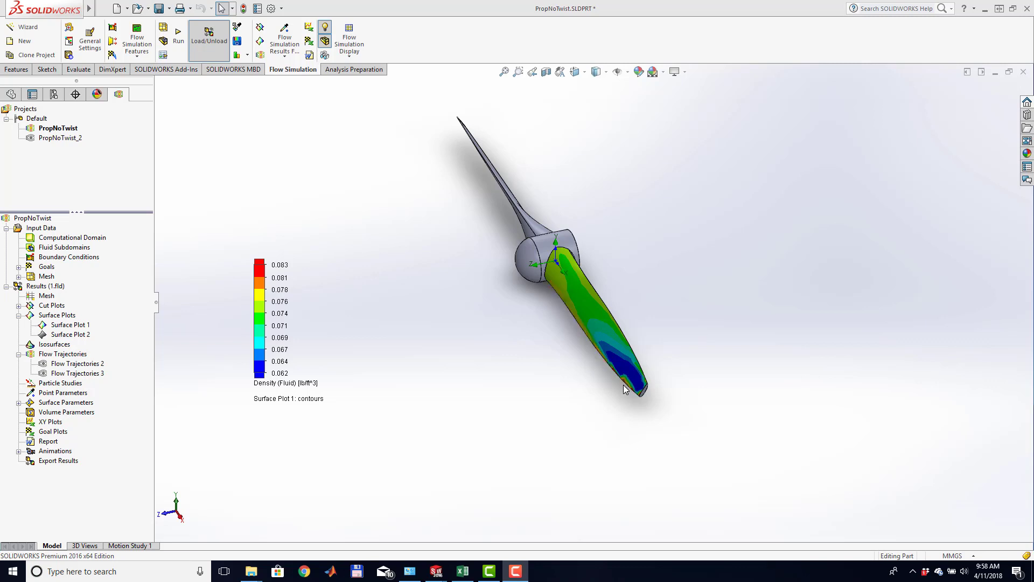
scroll(625, 386, up, 1)
scroll(625, 385, down, 6)
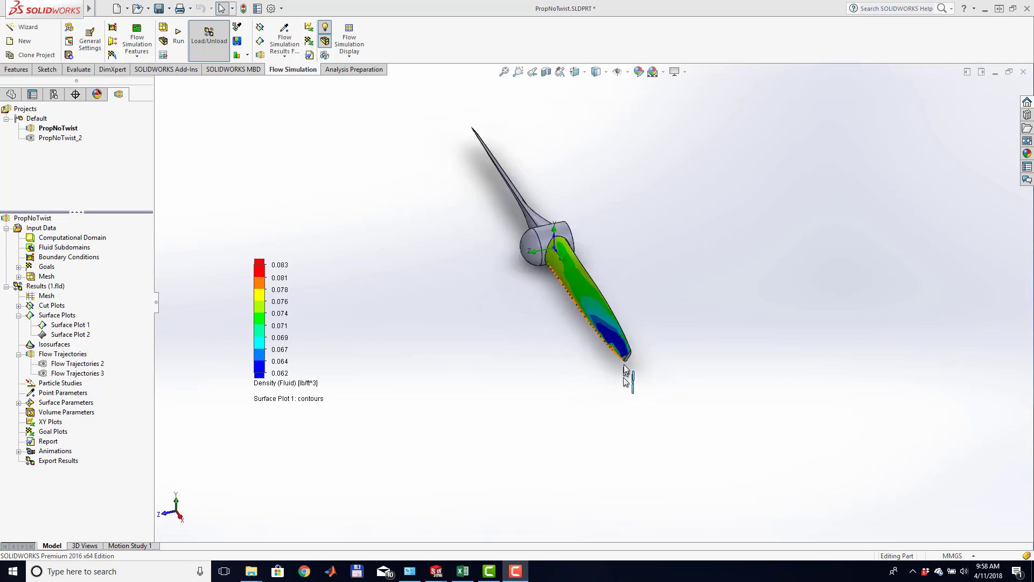
scroll(614, 347, down, 2)
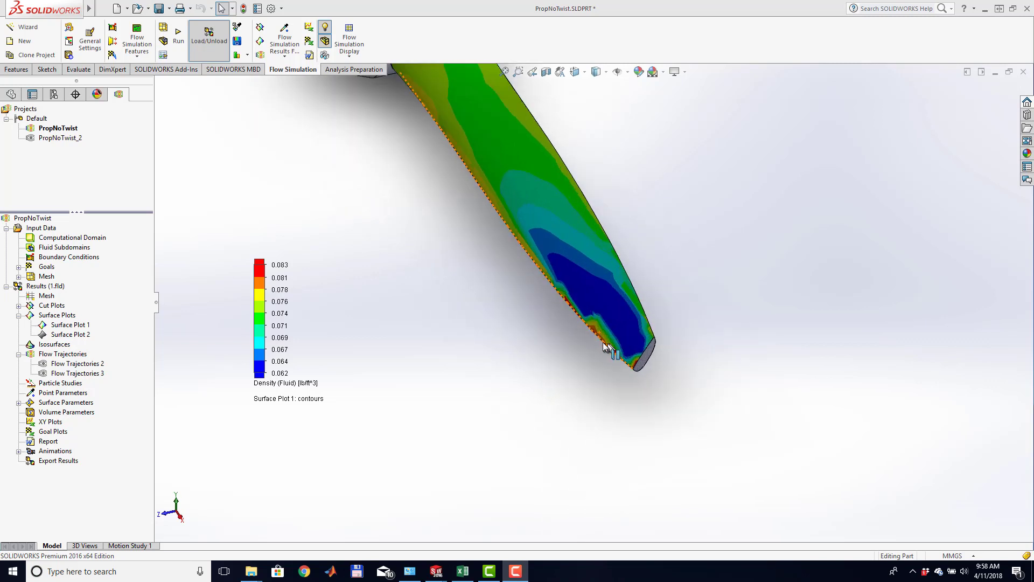